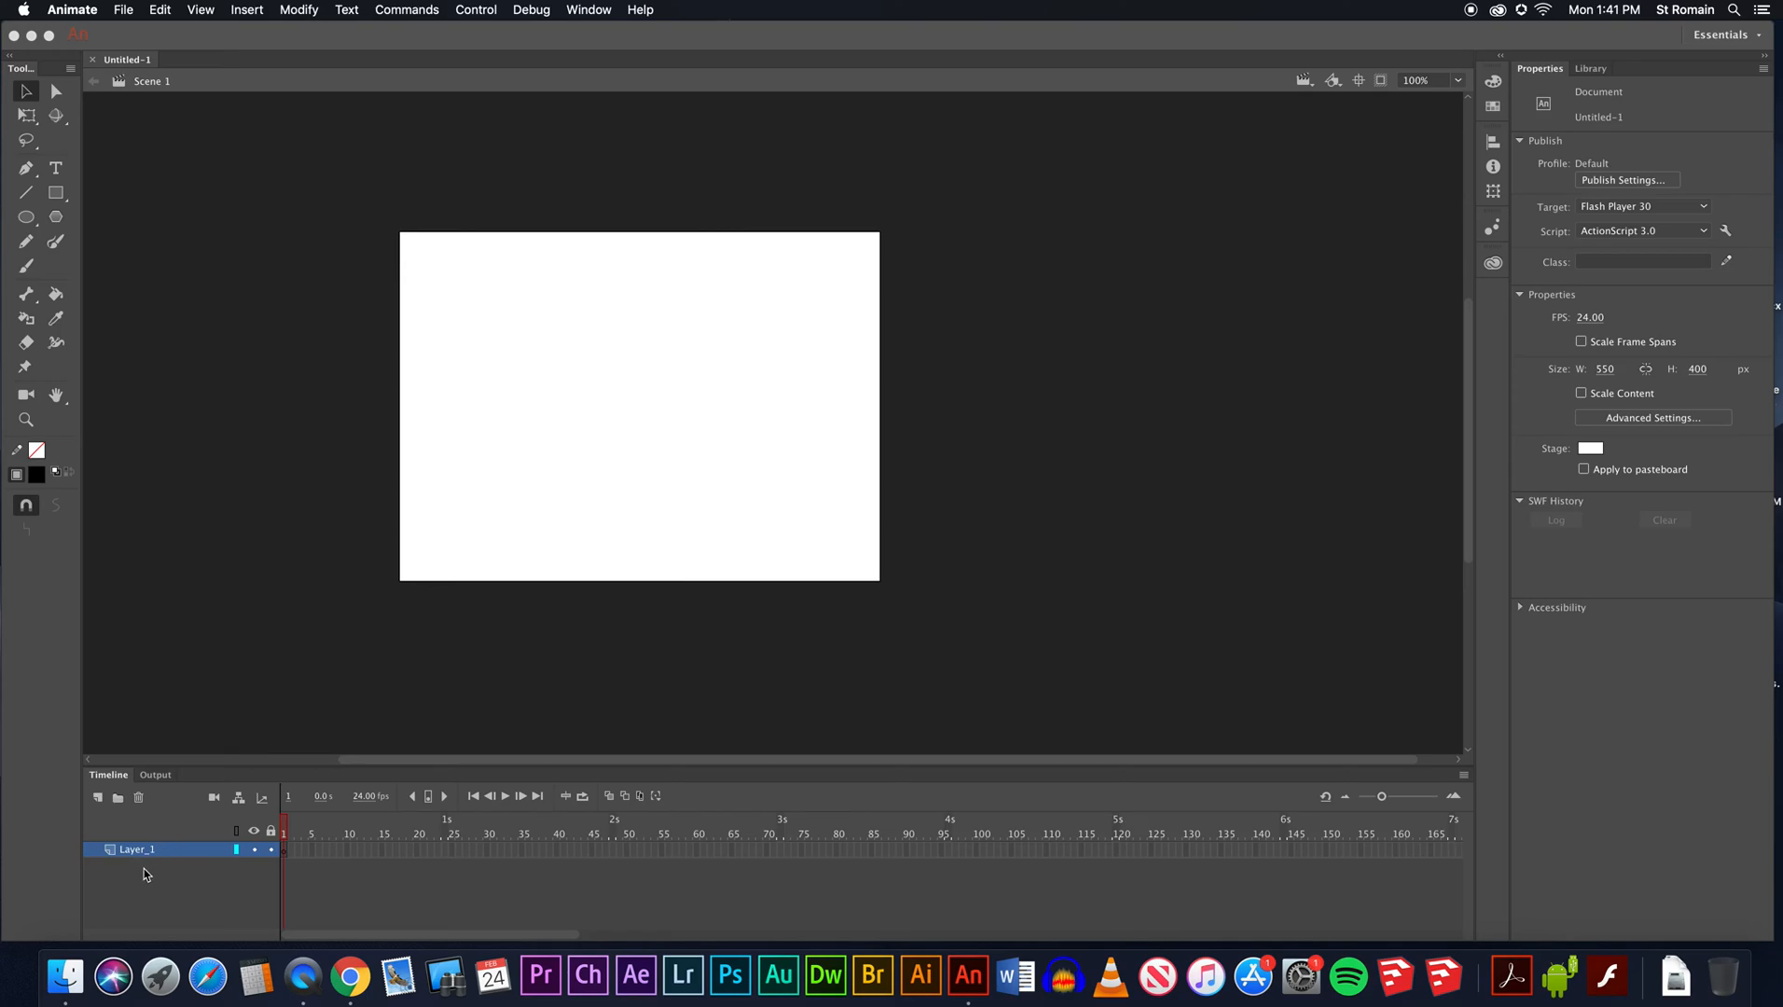
Add two new layers to the timeline and rename Layer_1 as left_paddle.
click(97, 801)
click(98, 801)
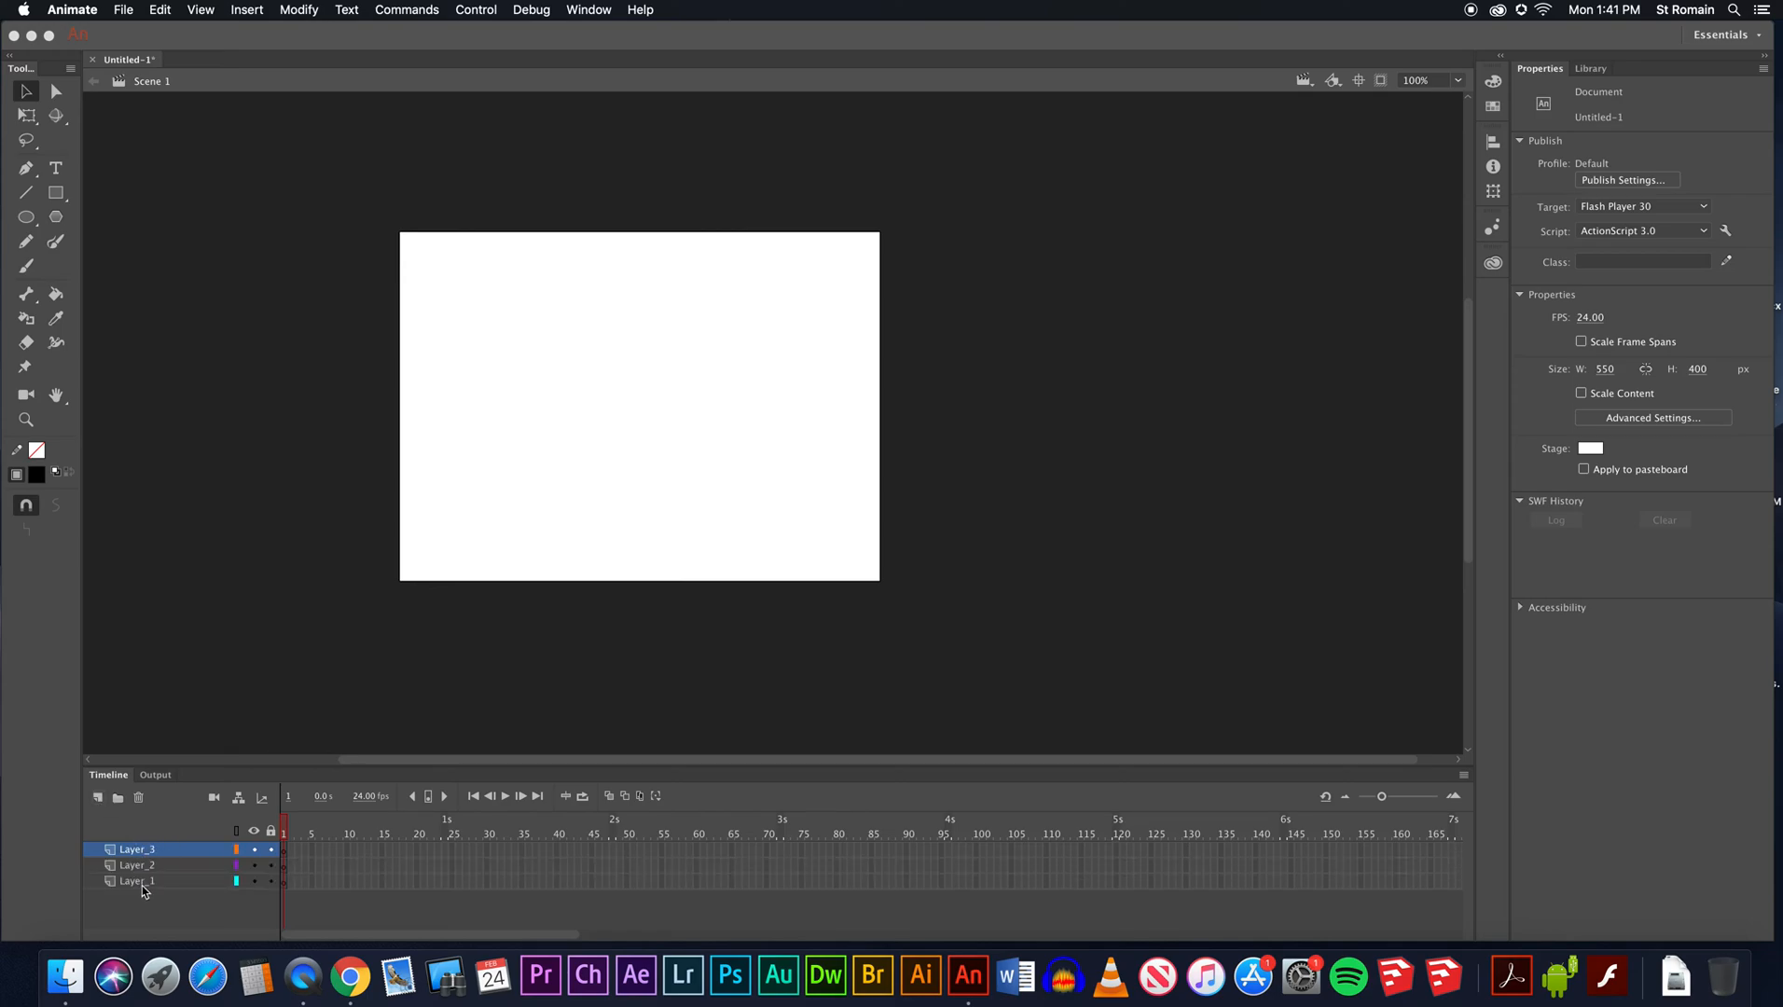
click(140, 882)
double_click(140, 881)
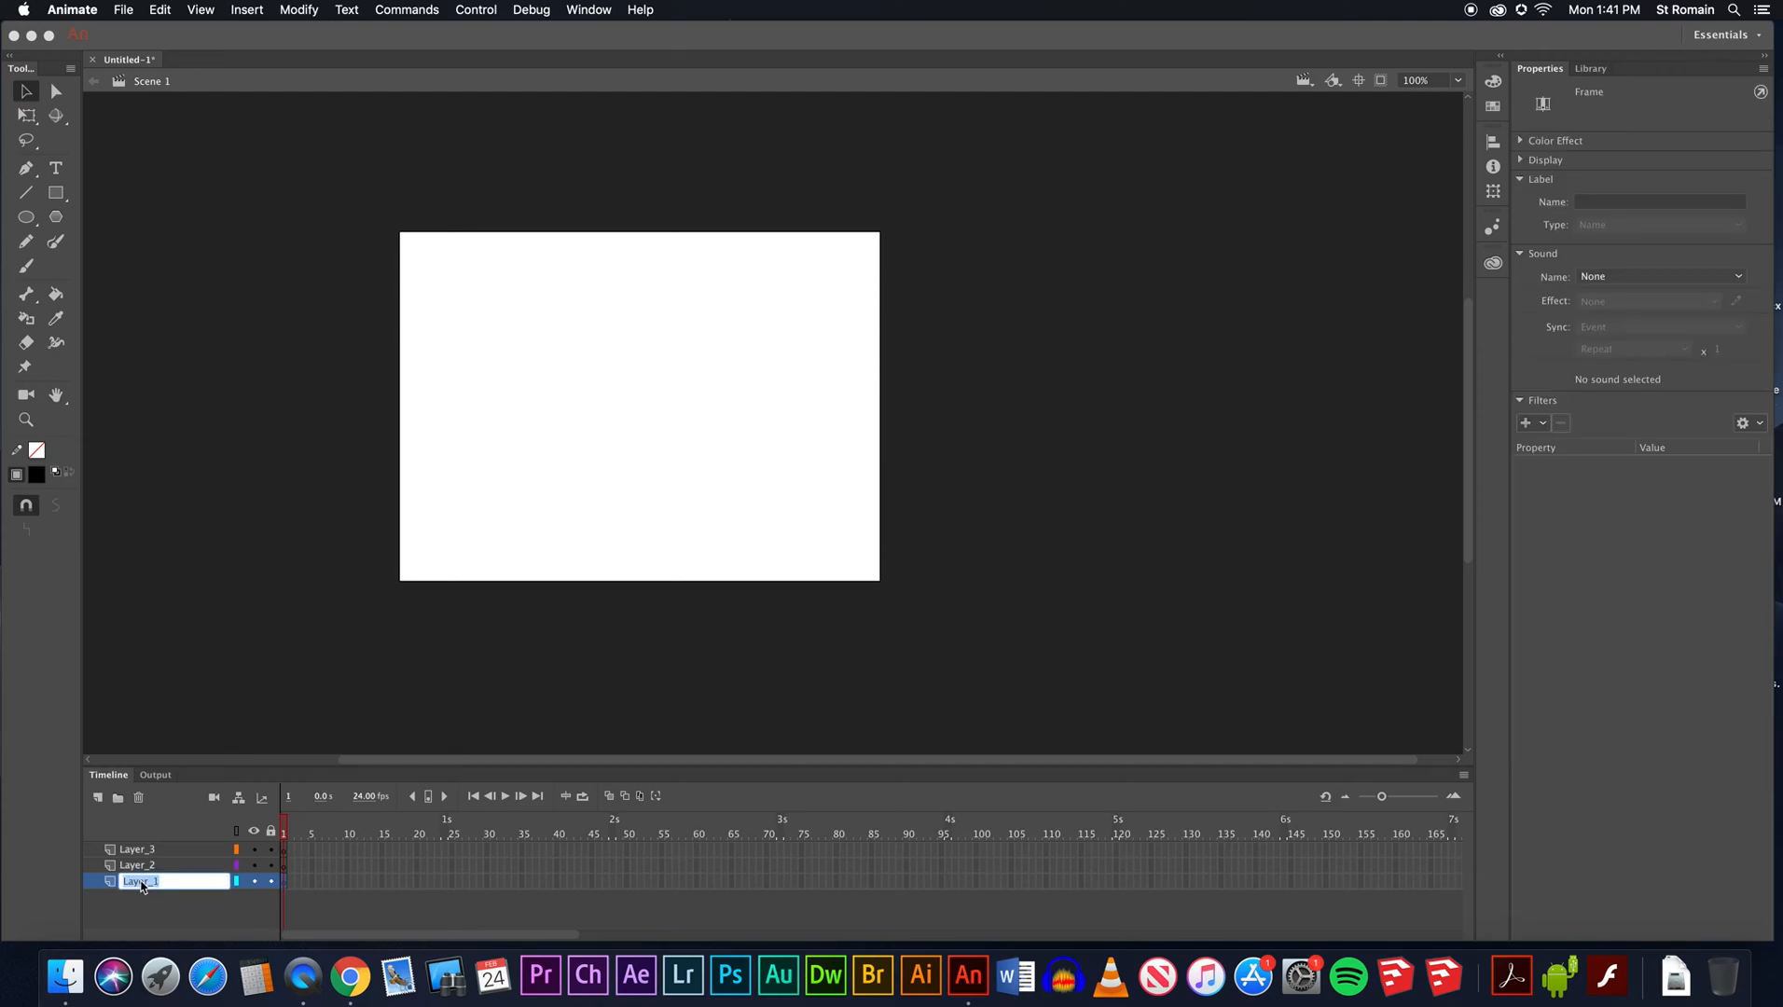
text(left)
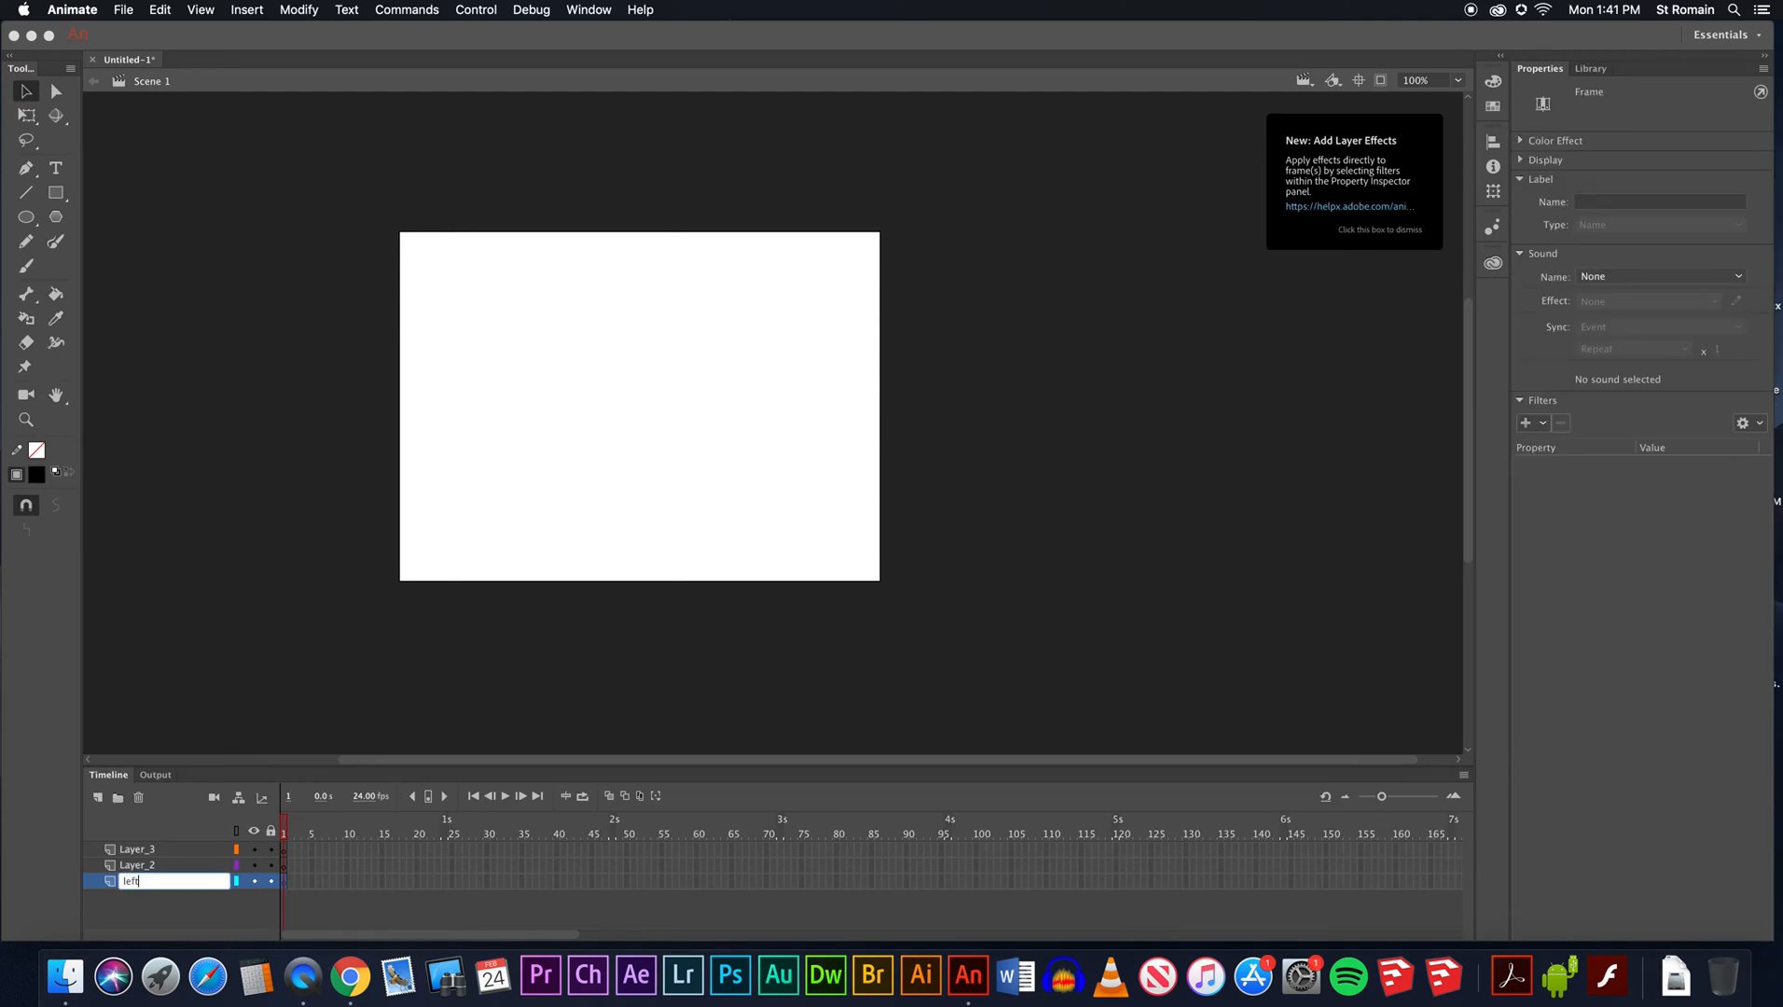
text(-paddle)
key(Return)
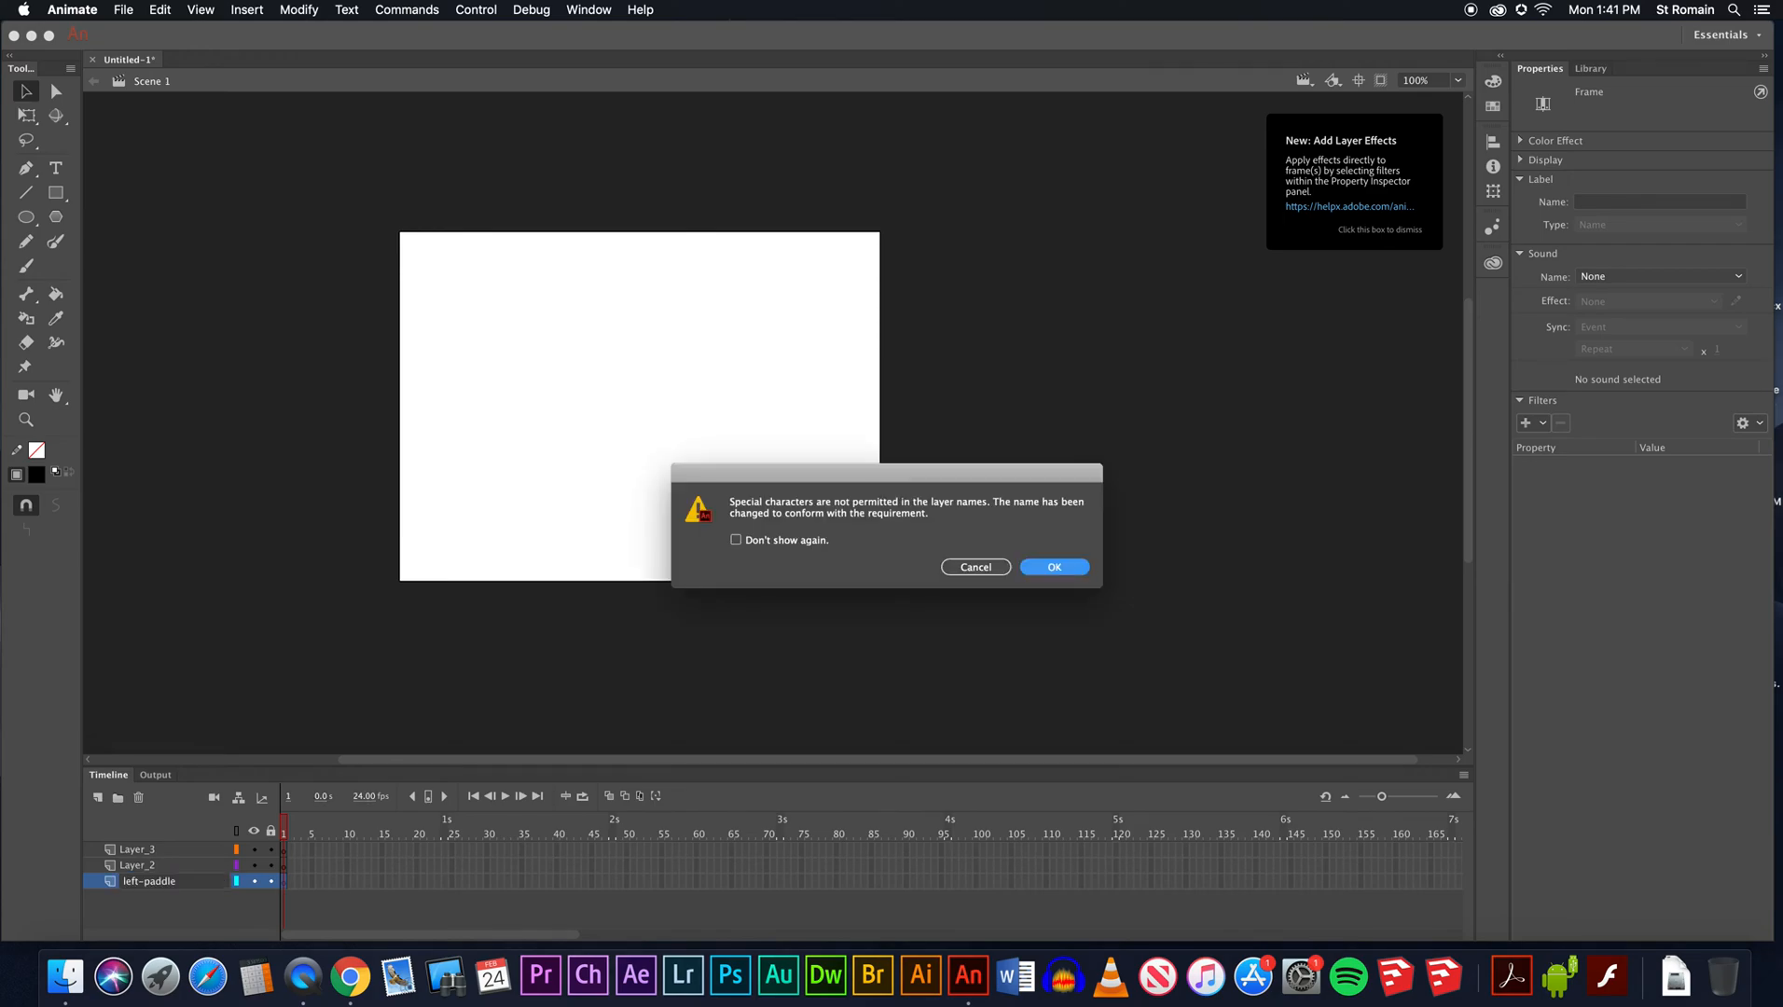
click(1035, 569)
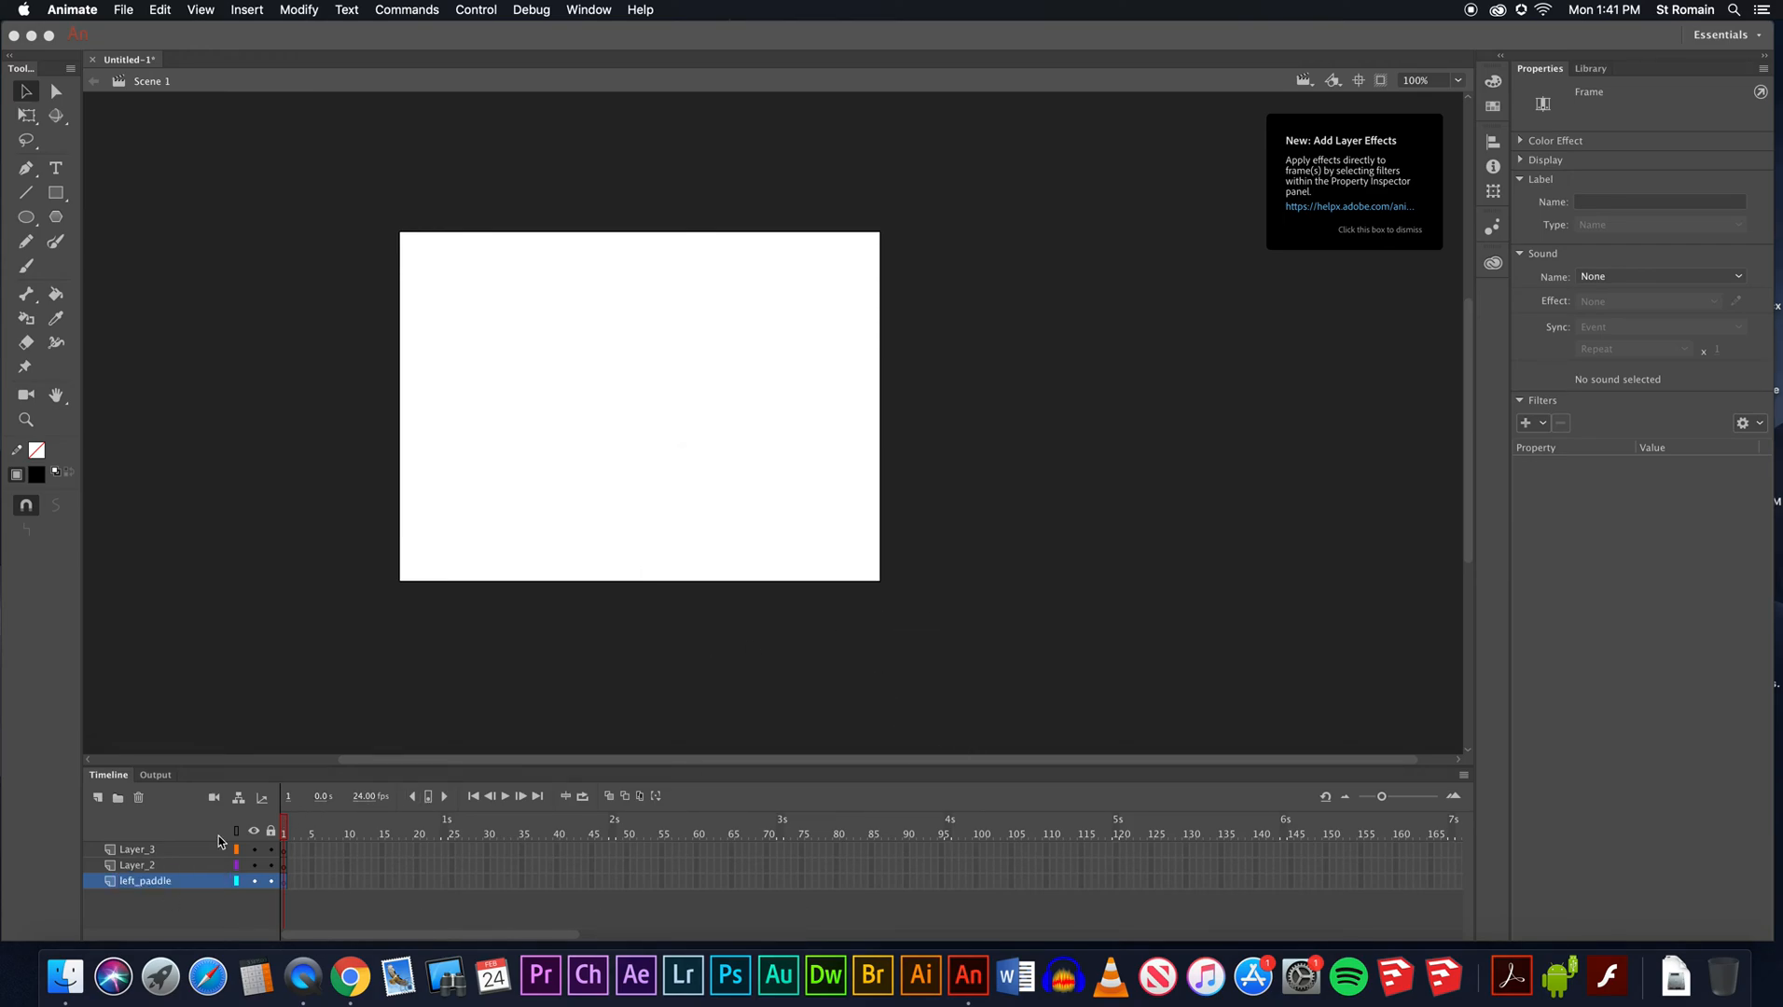
Rename Layer_2 as right_paddle and Layer_3 as ball.
double_click(142, 866)
text(rig)
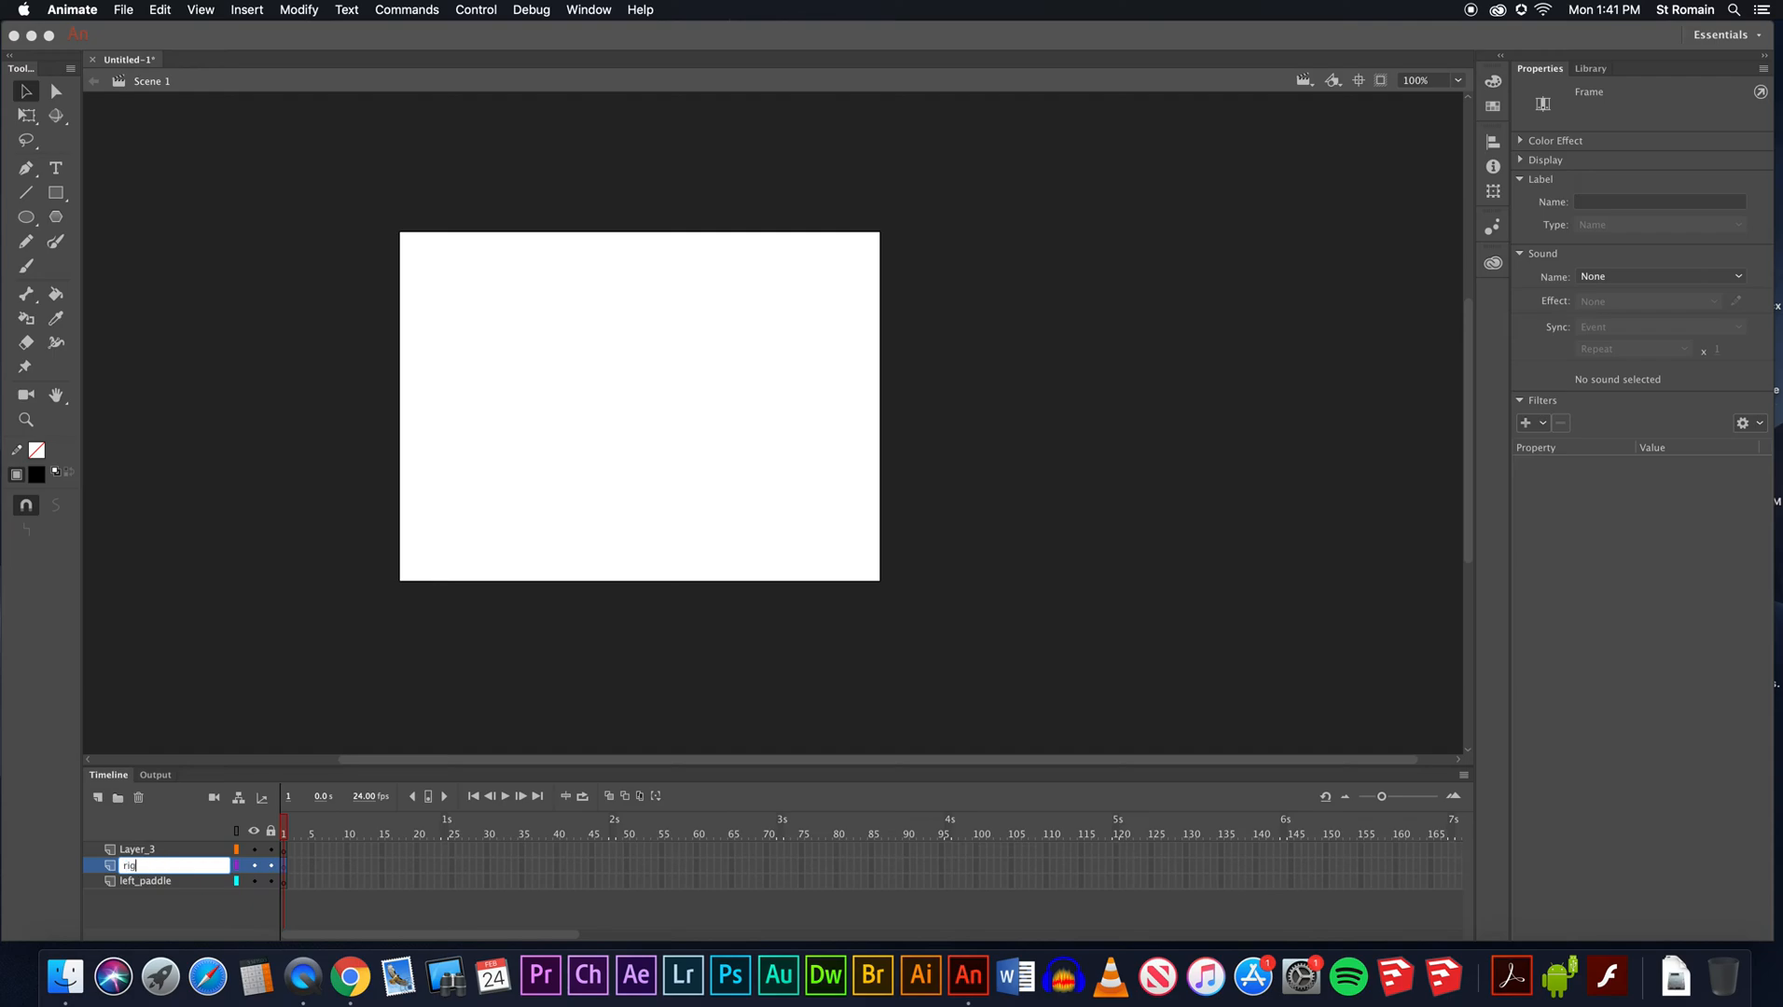
text(ht paddle)
key(Return)
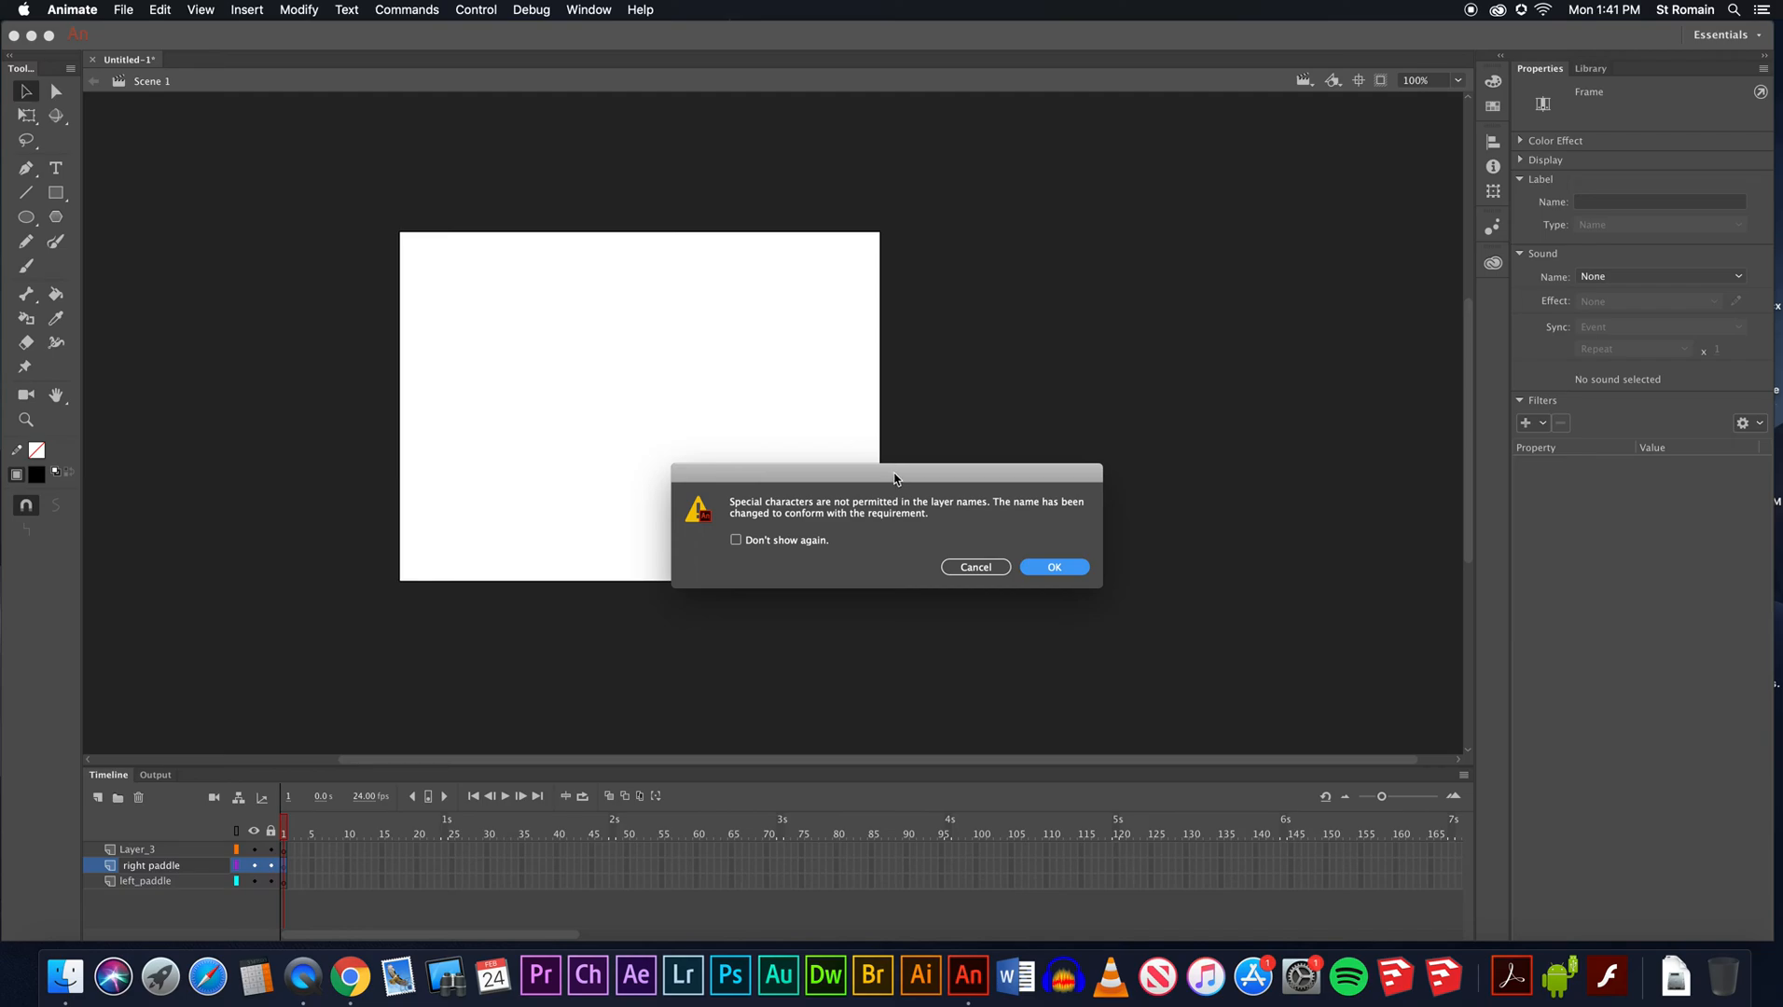
click(1035, 568)
double_click(154, 849)
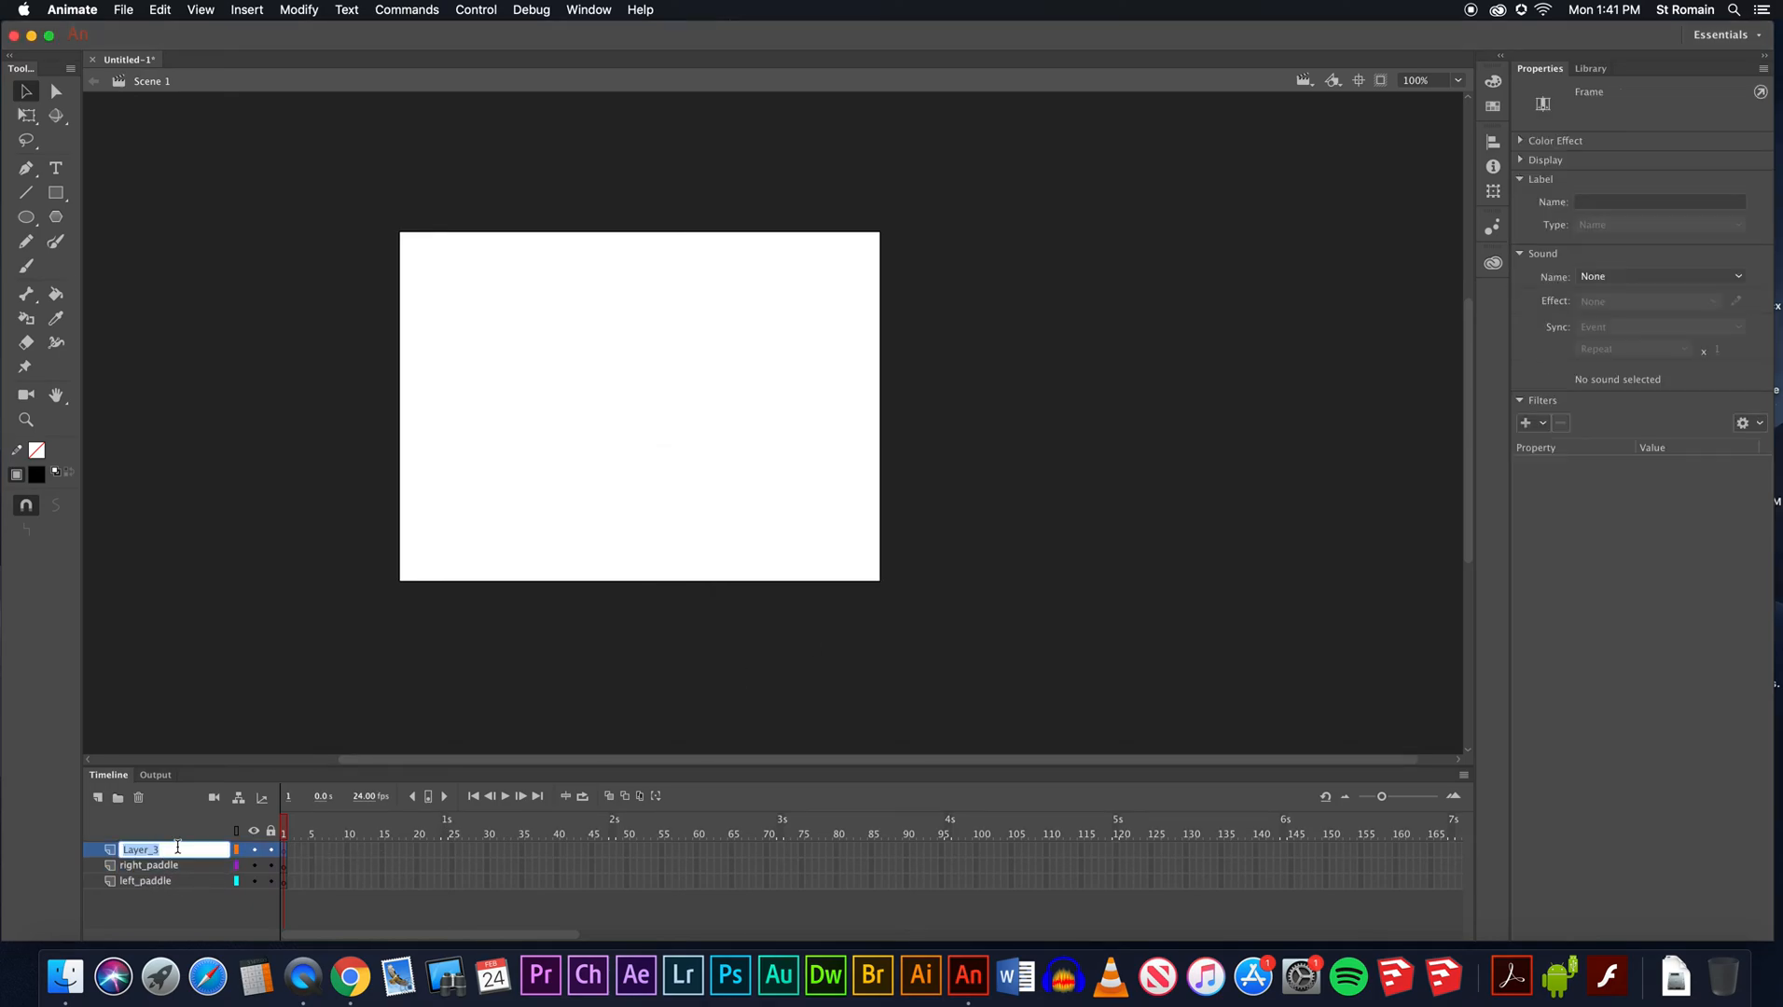
text(ball)
key(Return)
With the left_paddle layer active, choose the Rectangle tool and set its fill to a blue-violet swatch.
click(139, 880)
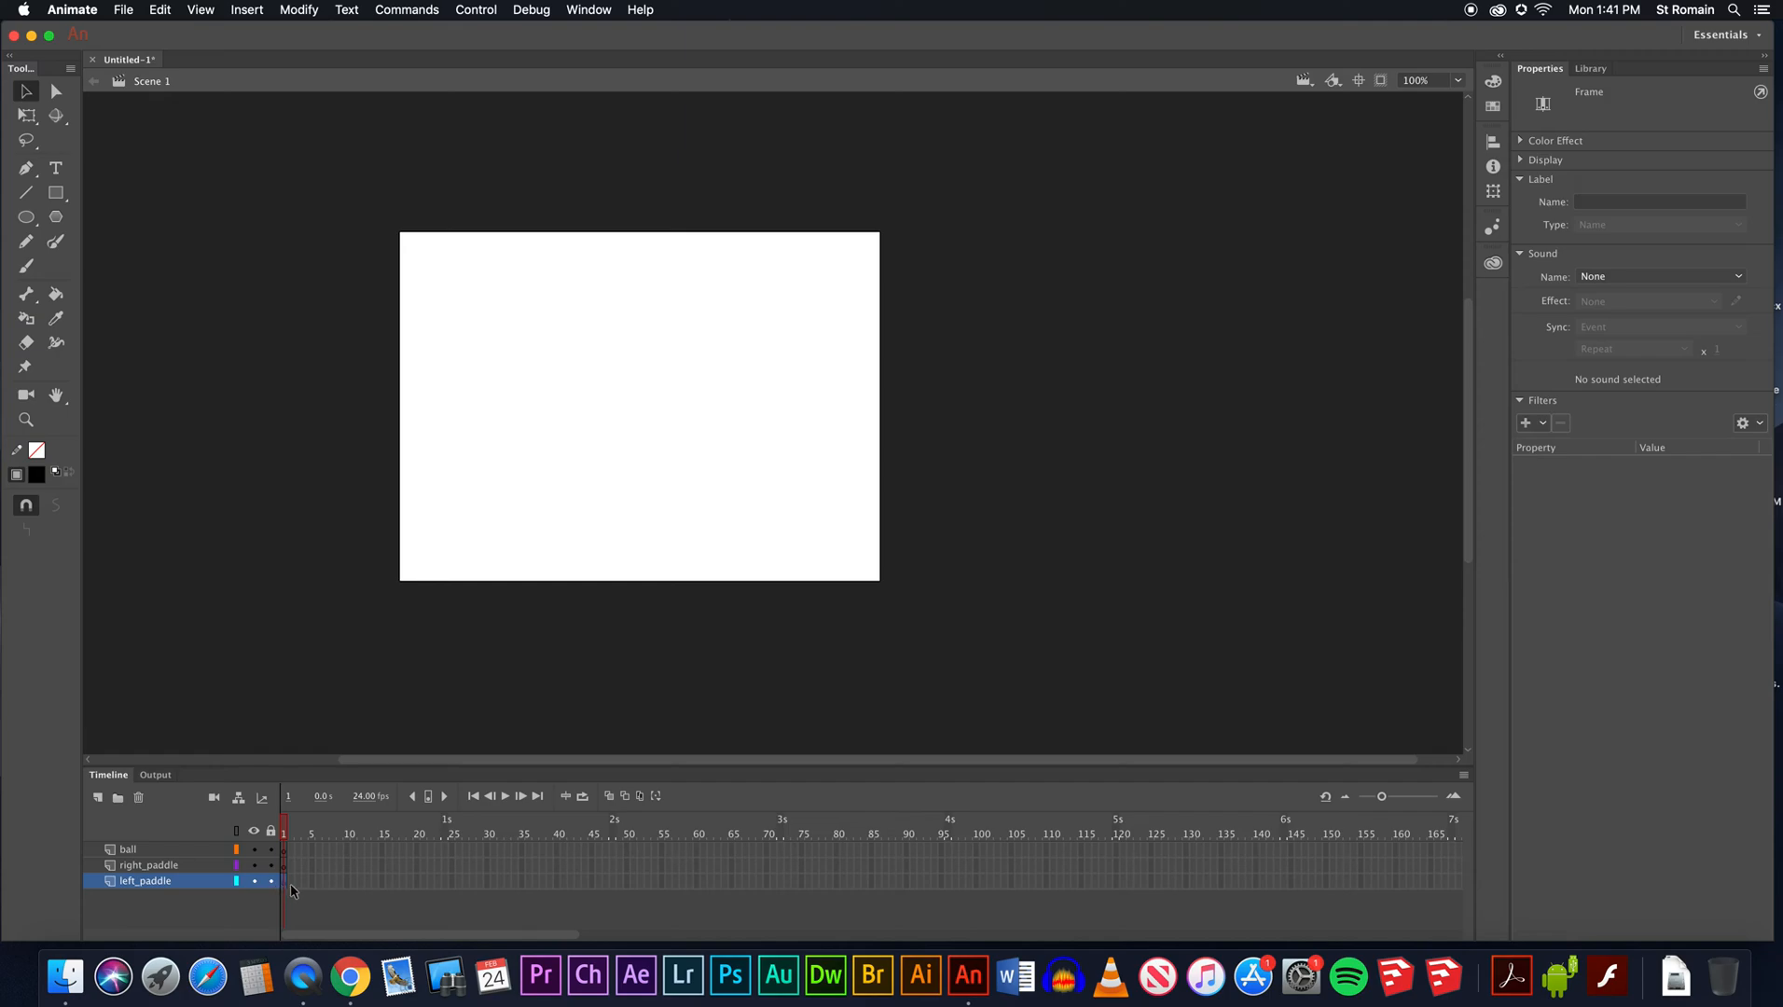
scroll(281, 882, up, 1)
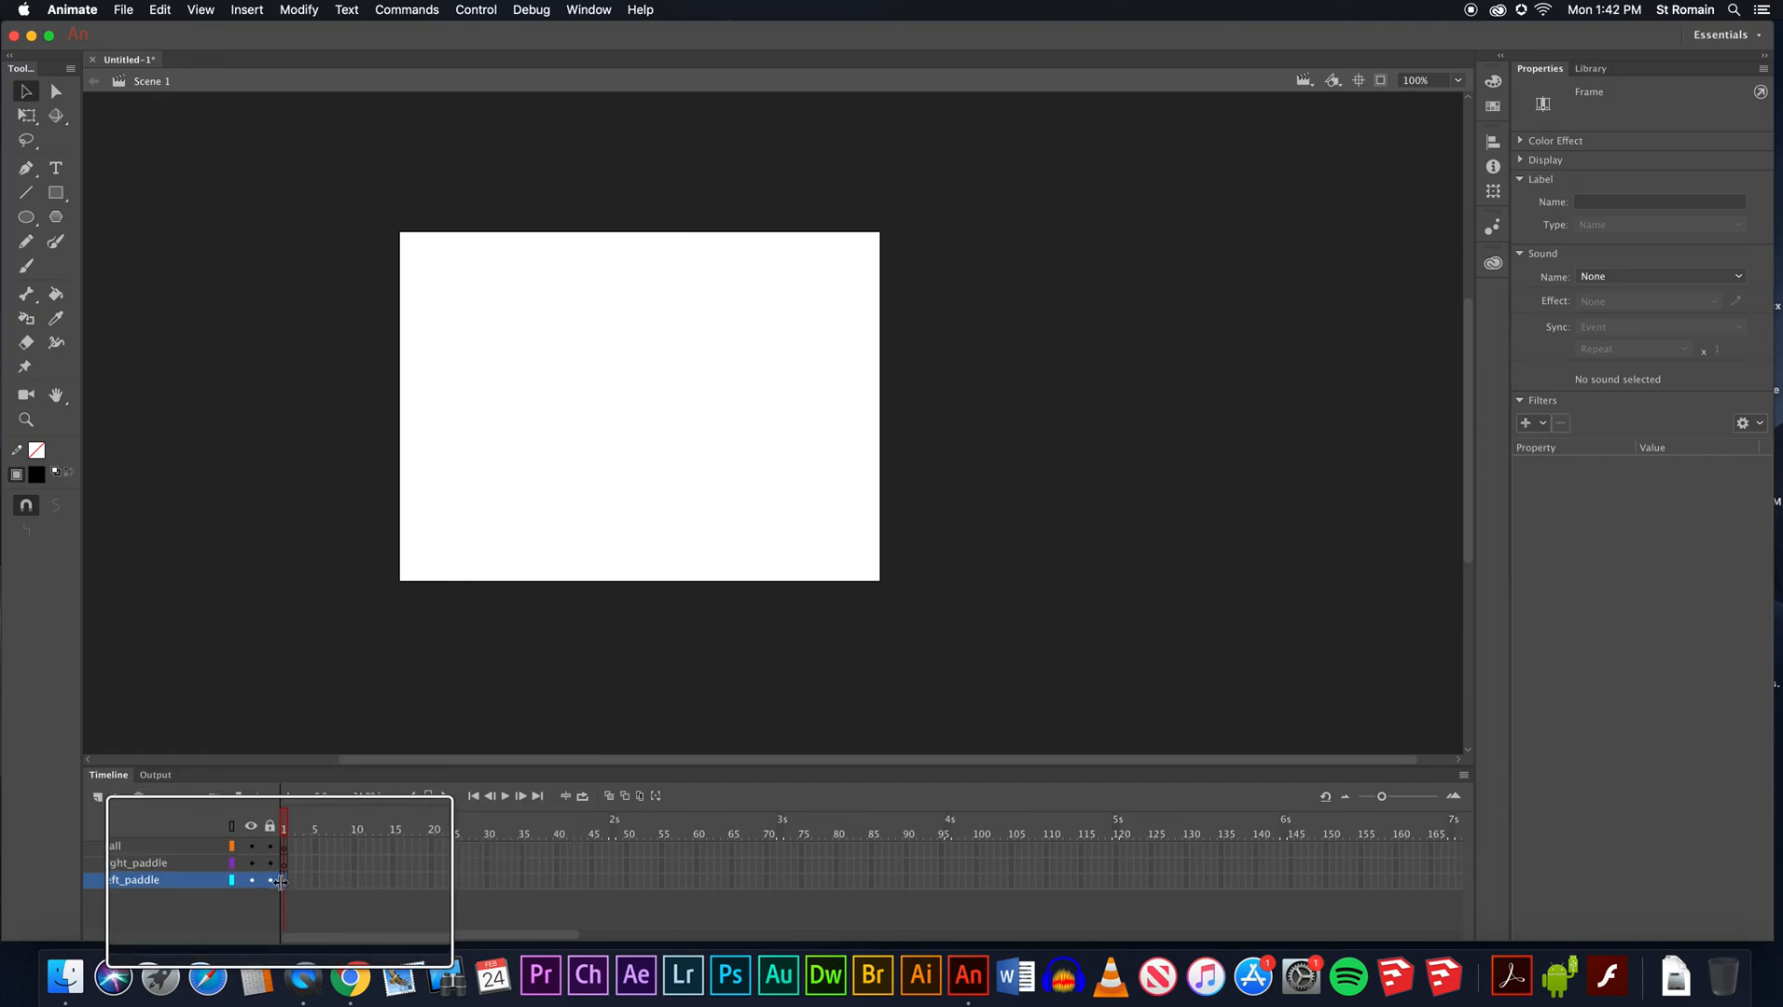
scroll(292, 882, up, 5)
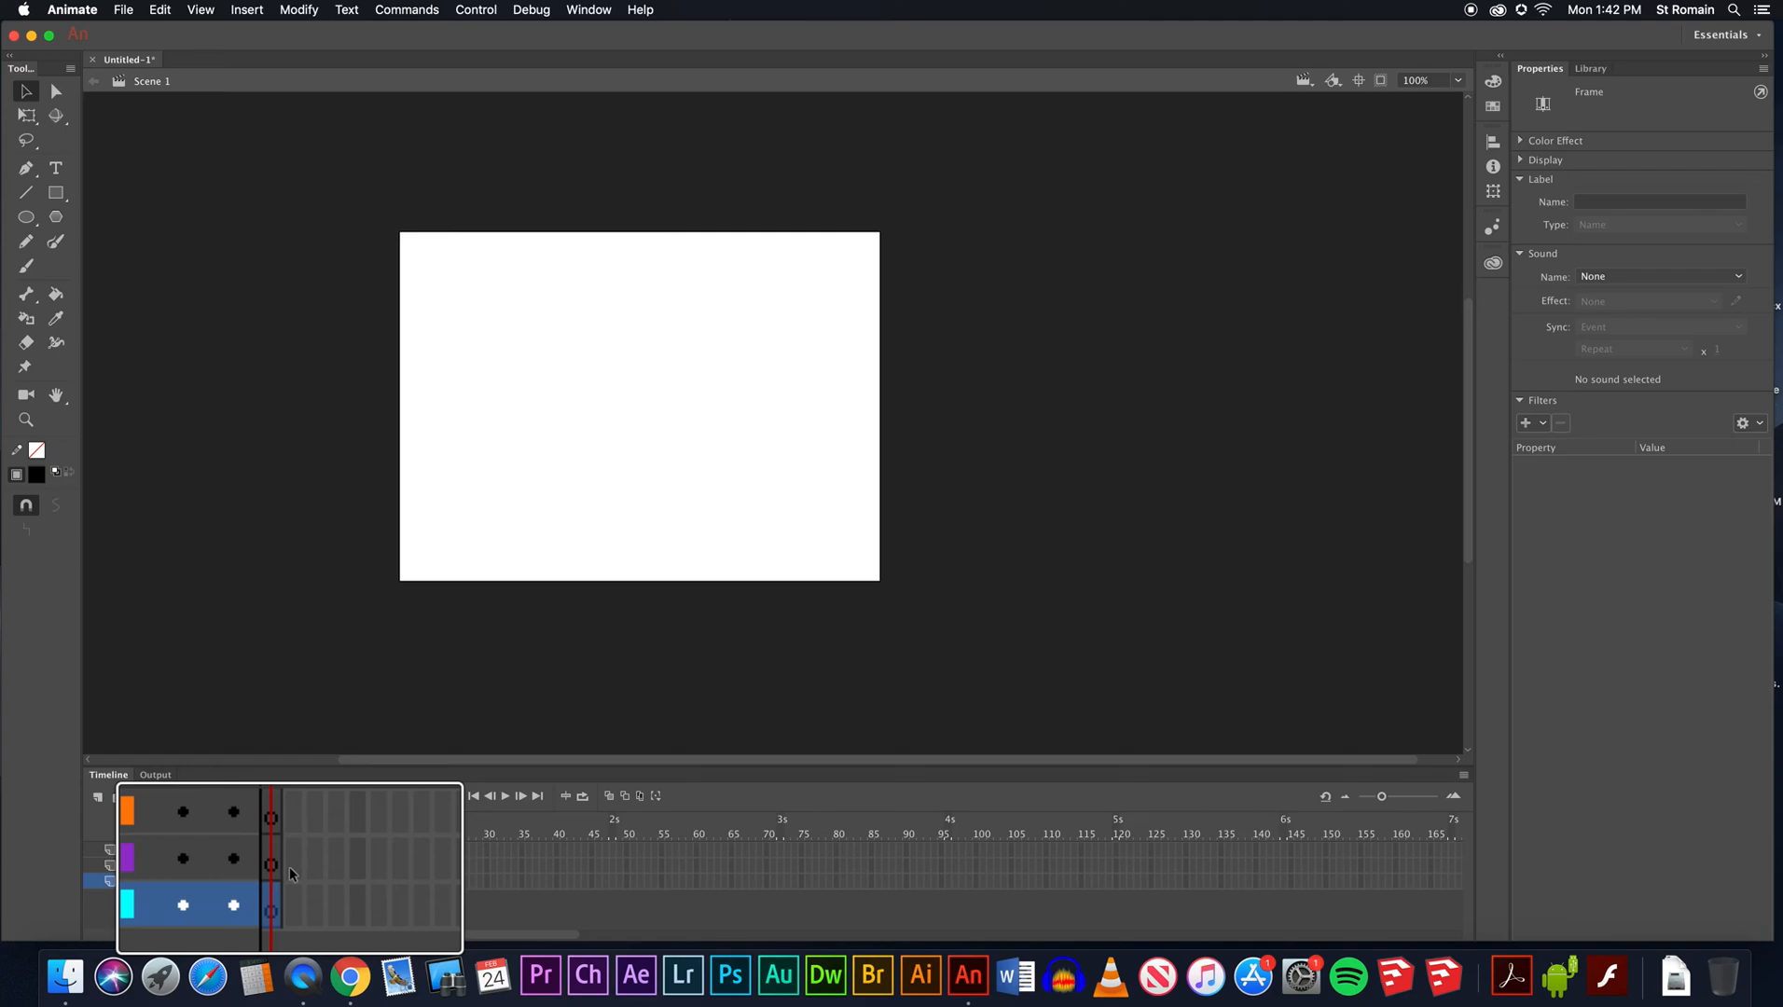
scroll(281, 865, down, 5)
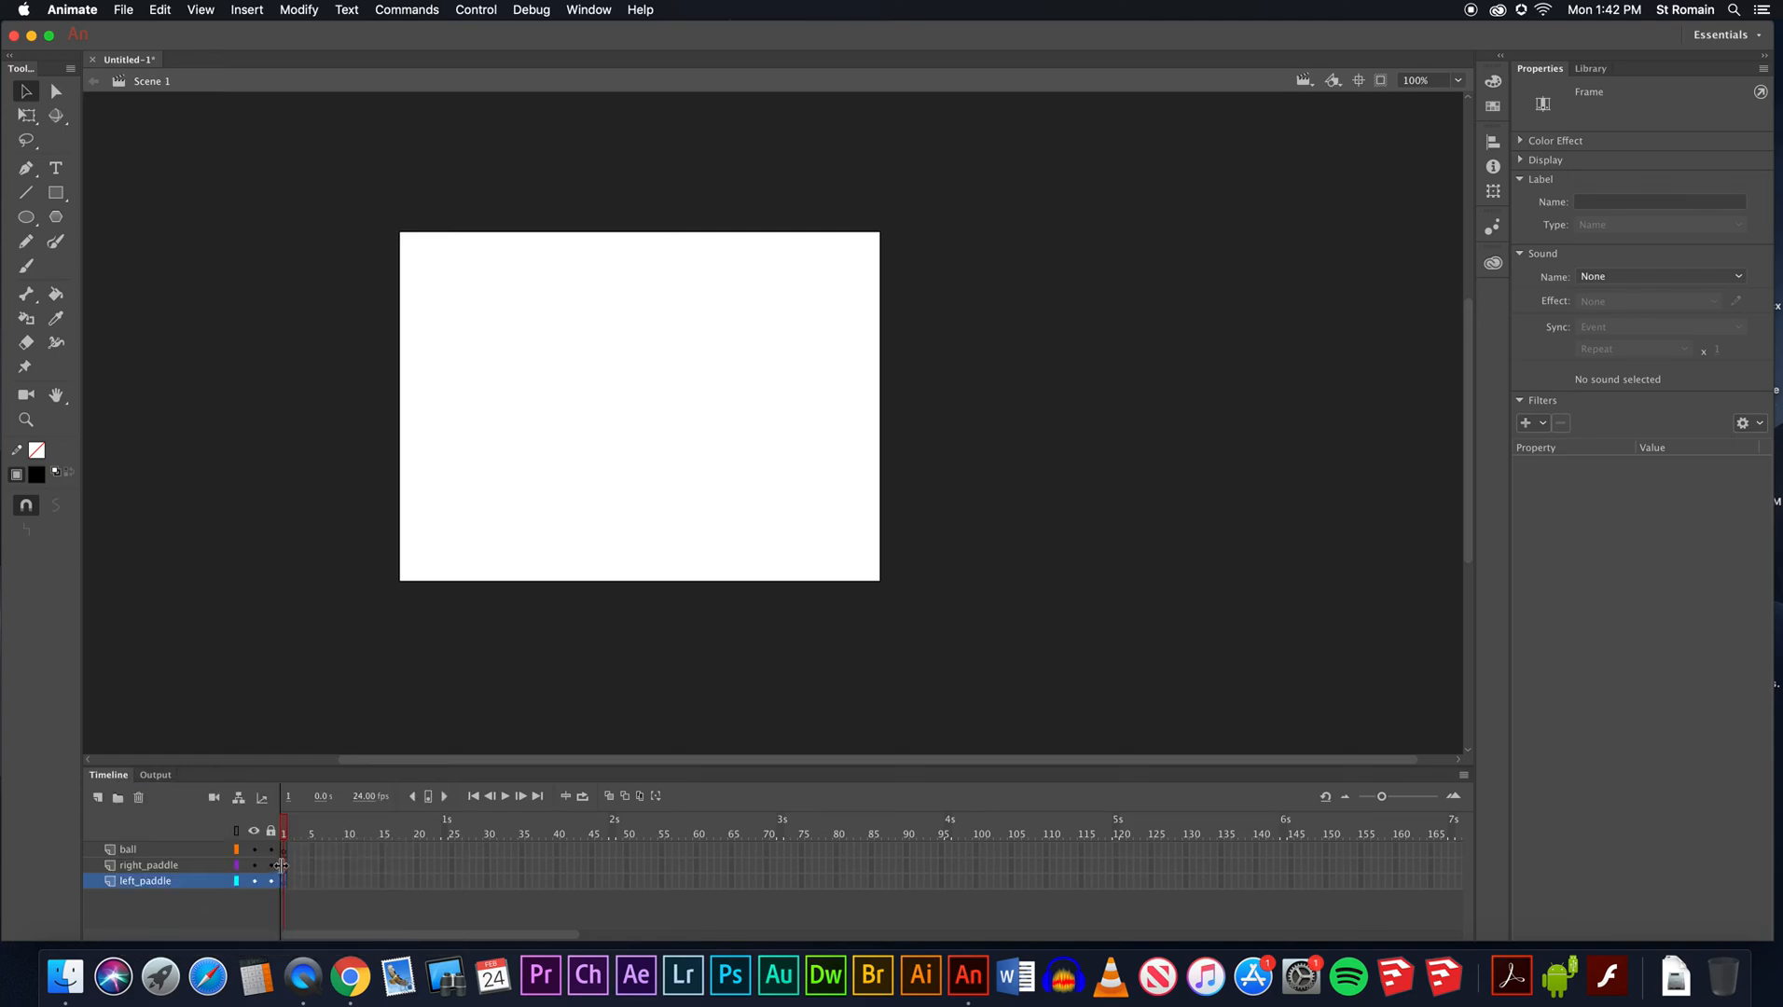
click(56, 192)
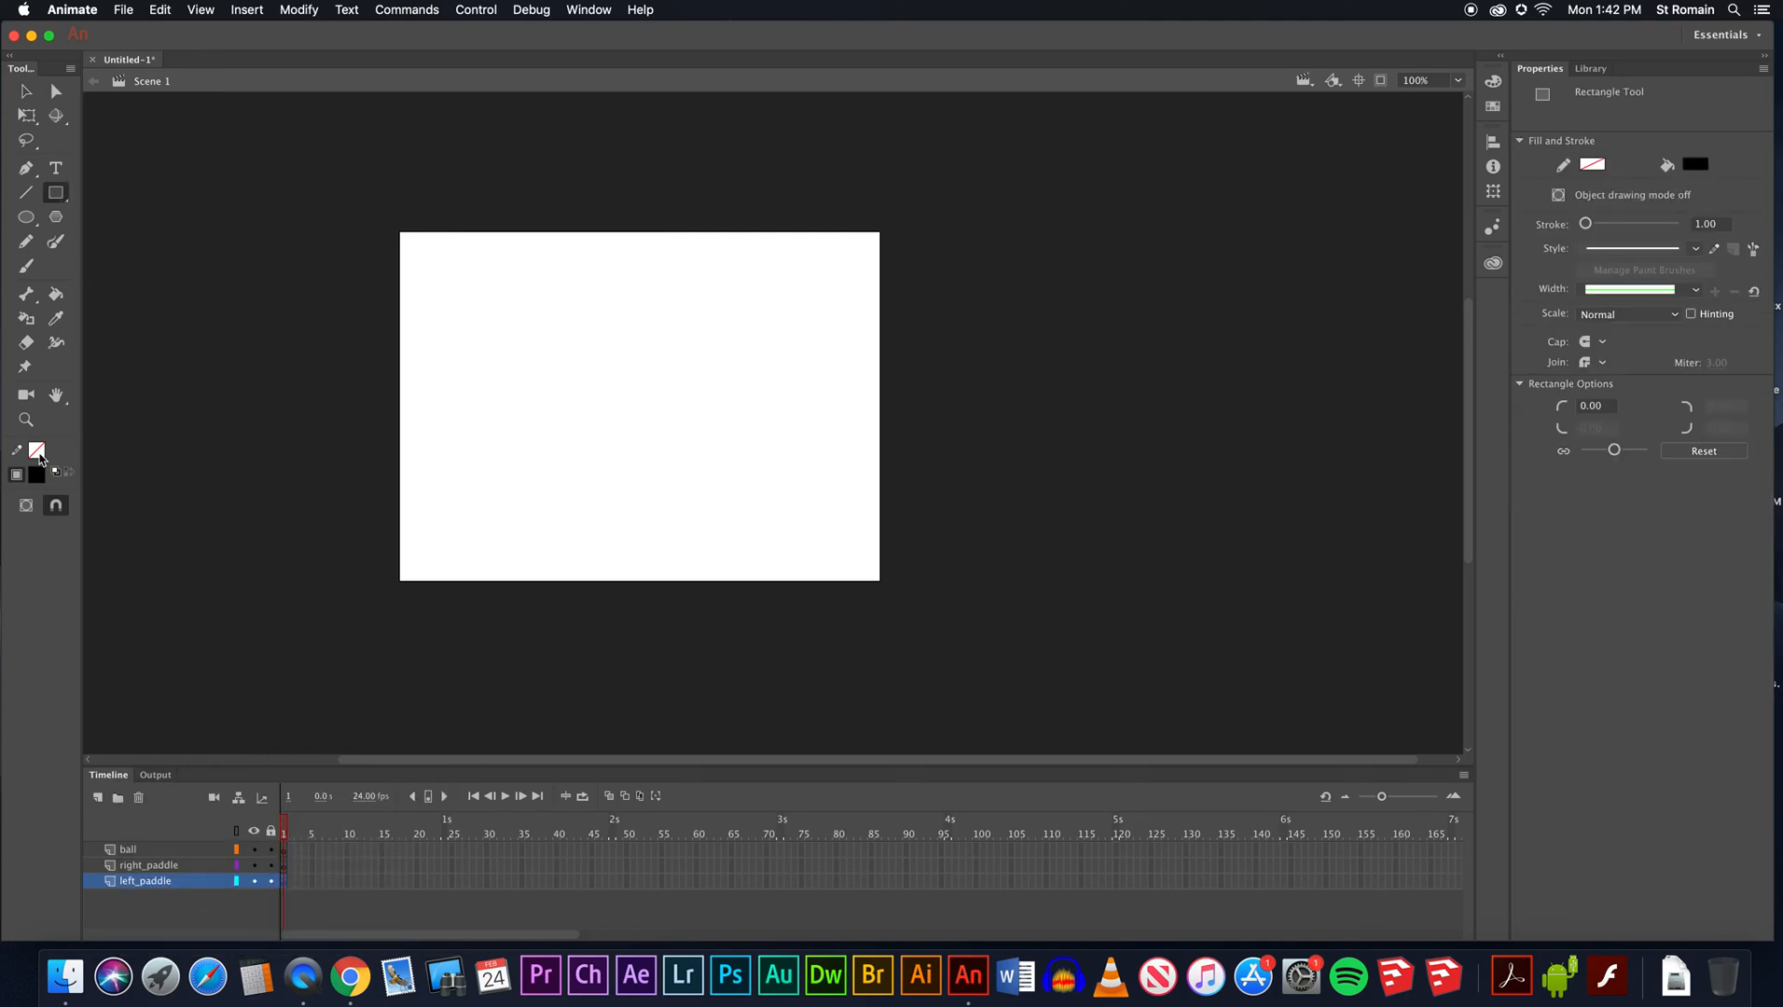
click(37, 475)
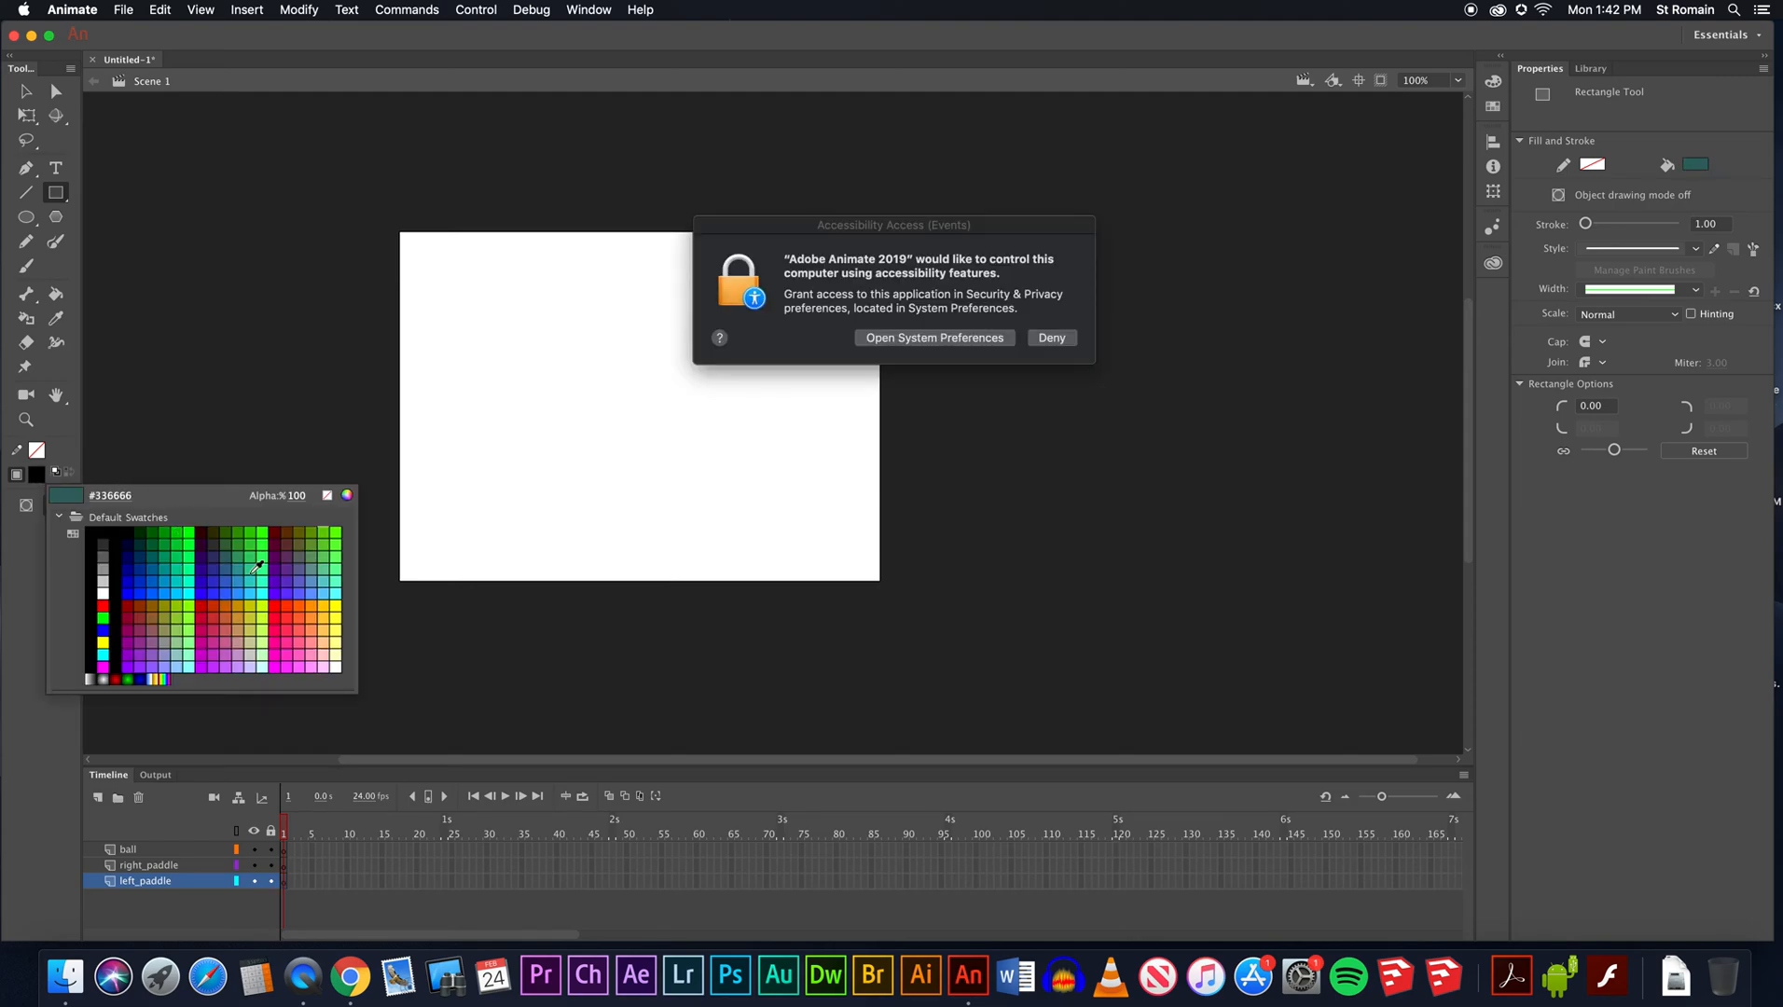
click(299, 580)
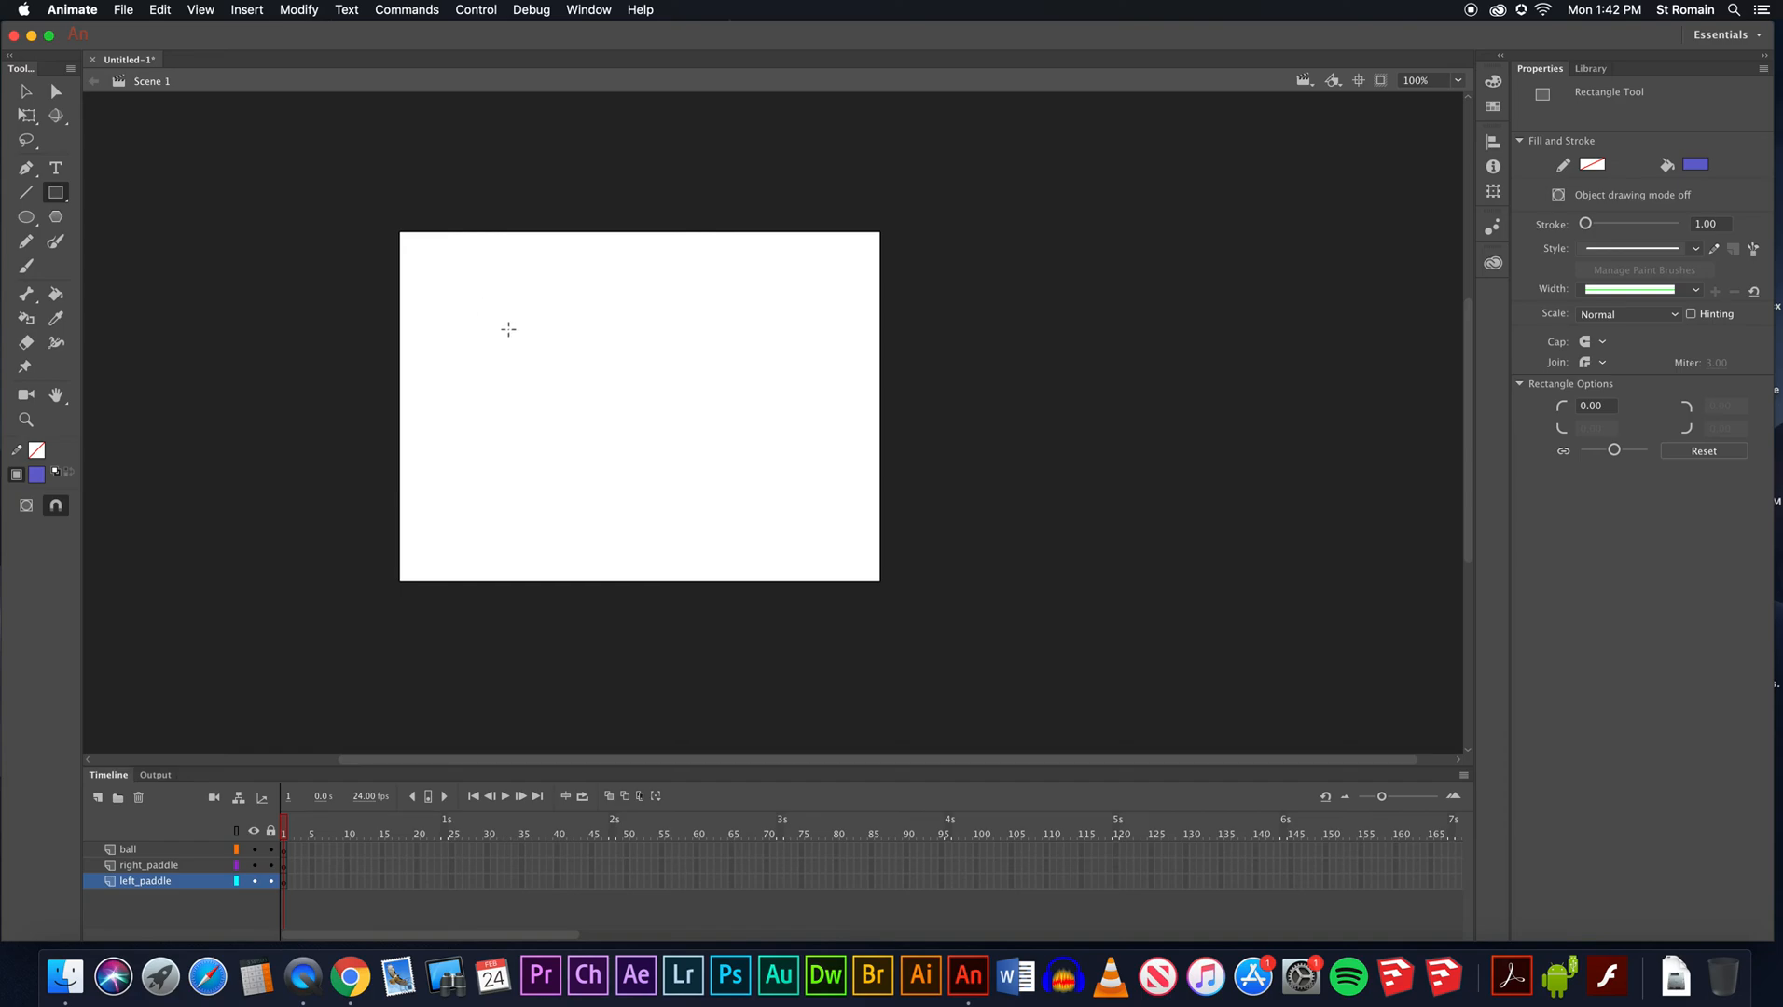
drag(507, 310, 532, 431)
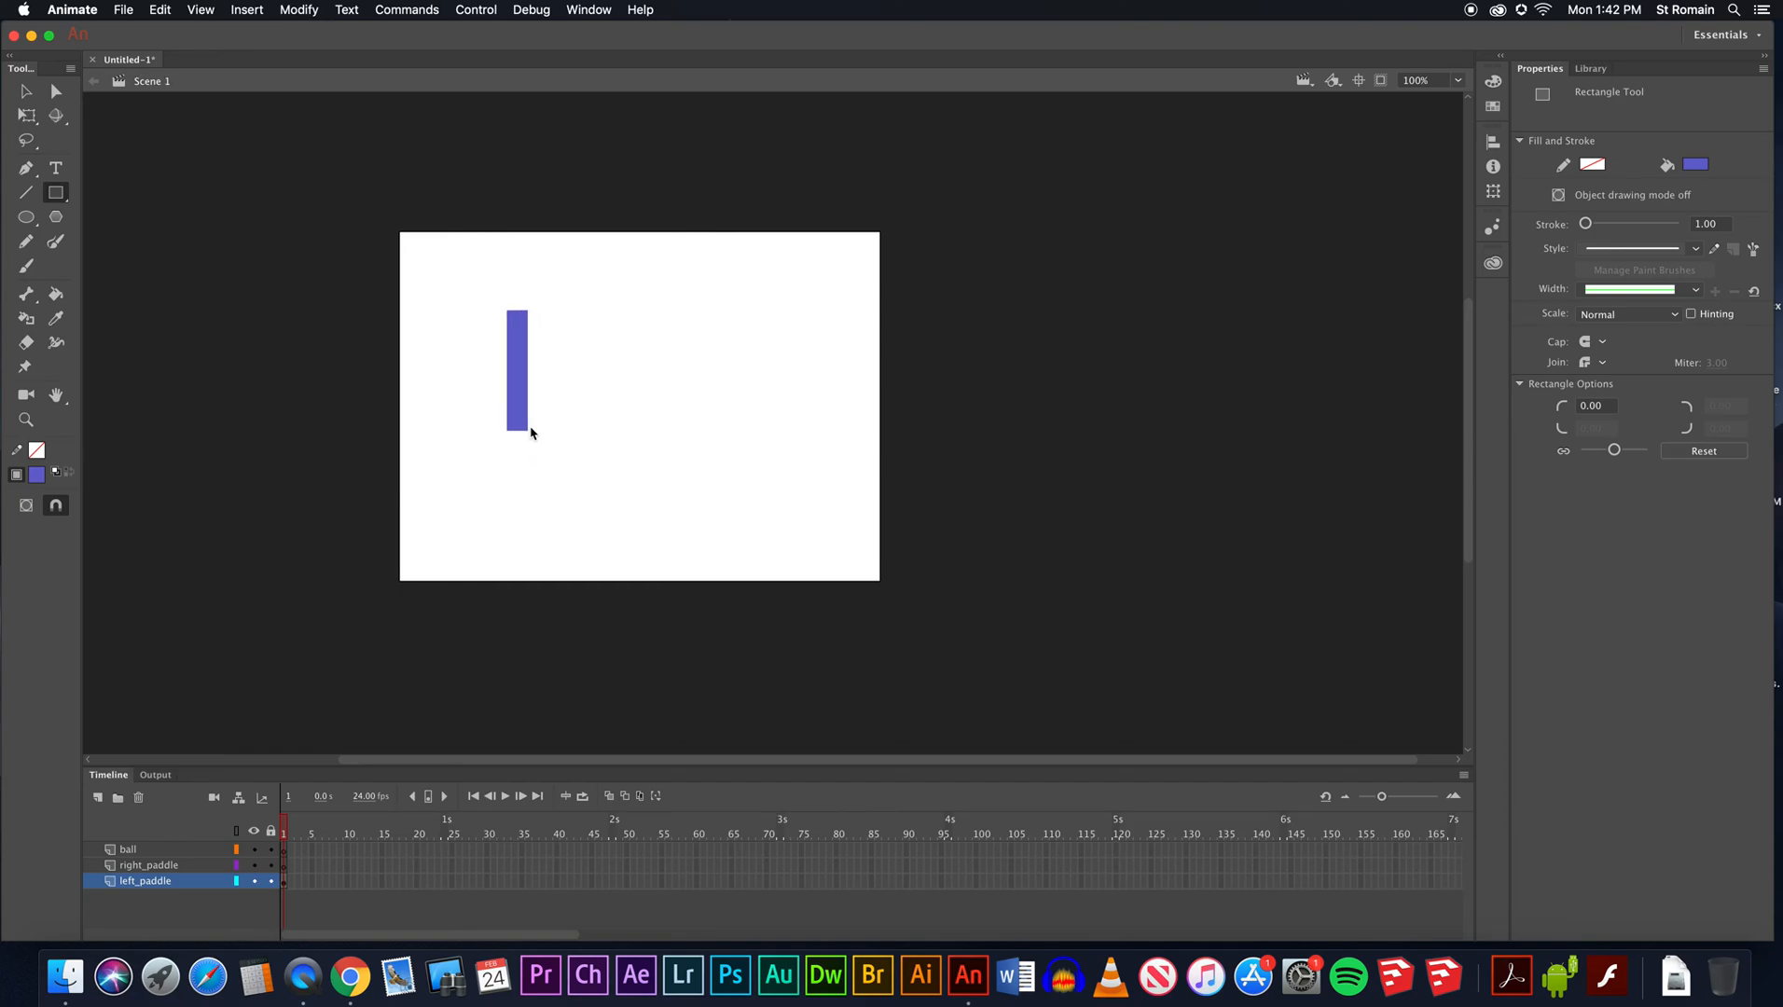
click(26, 90)
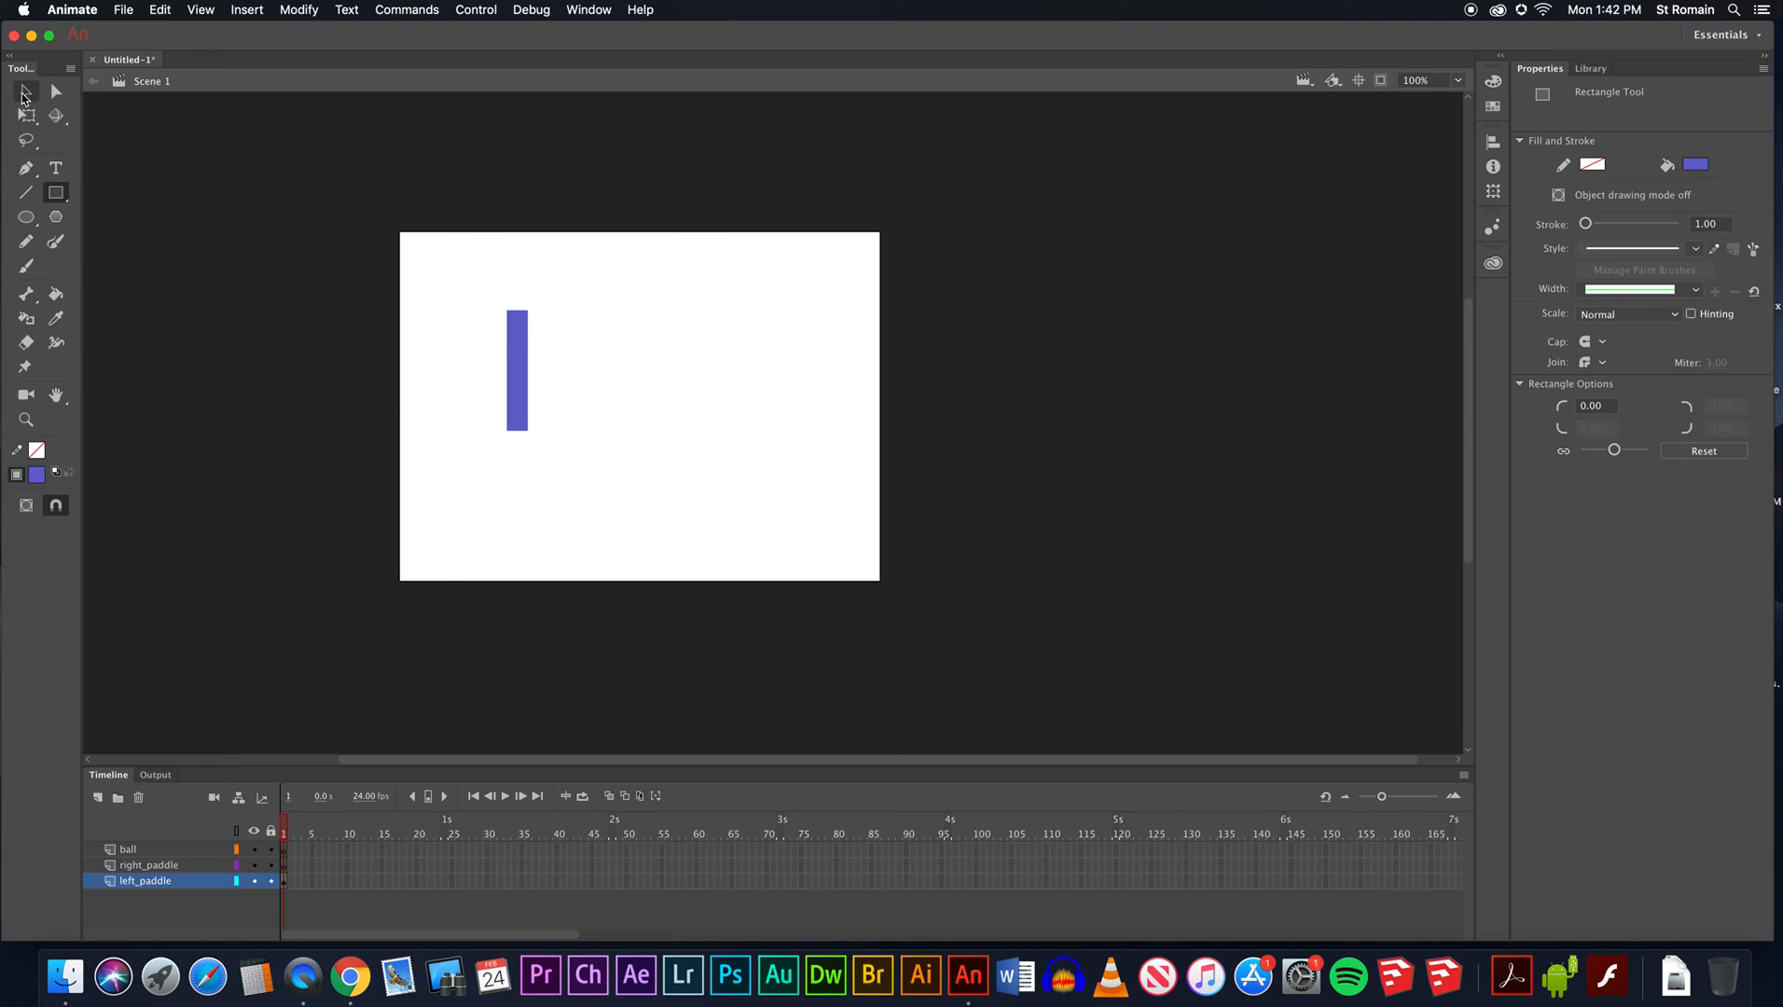
click(516, 339)
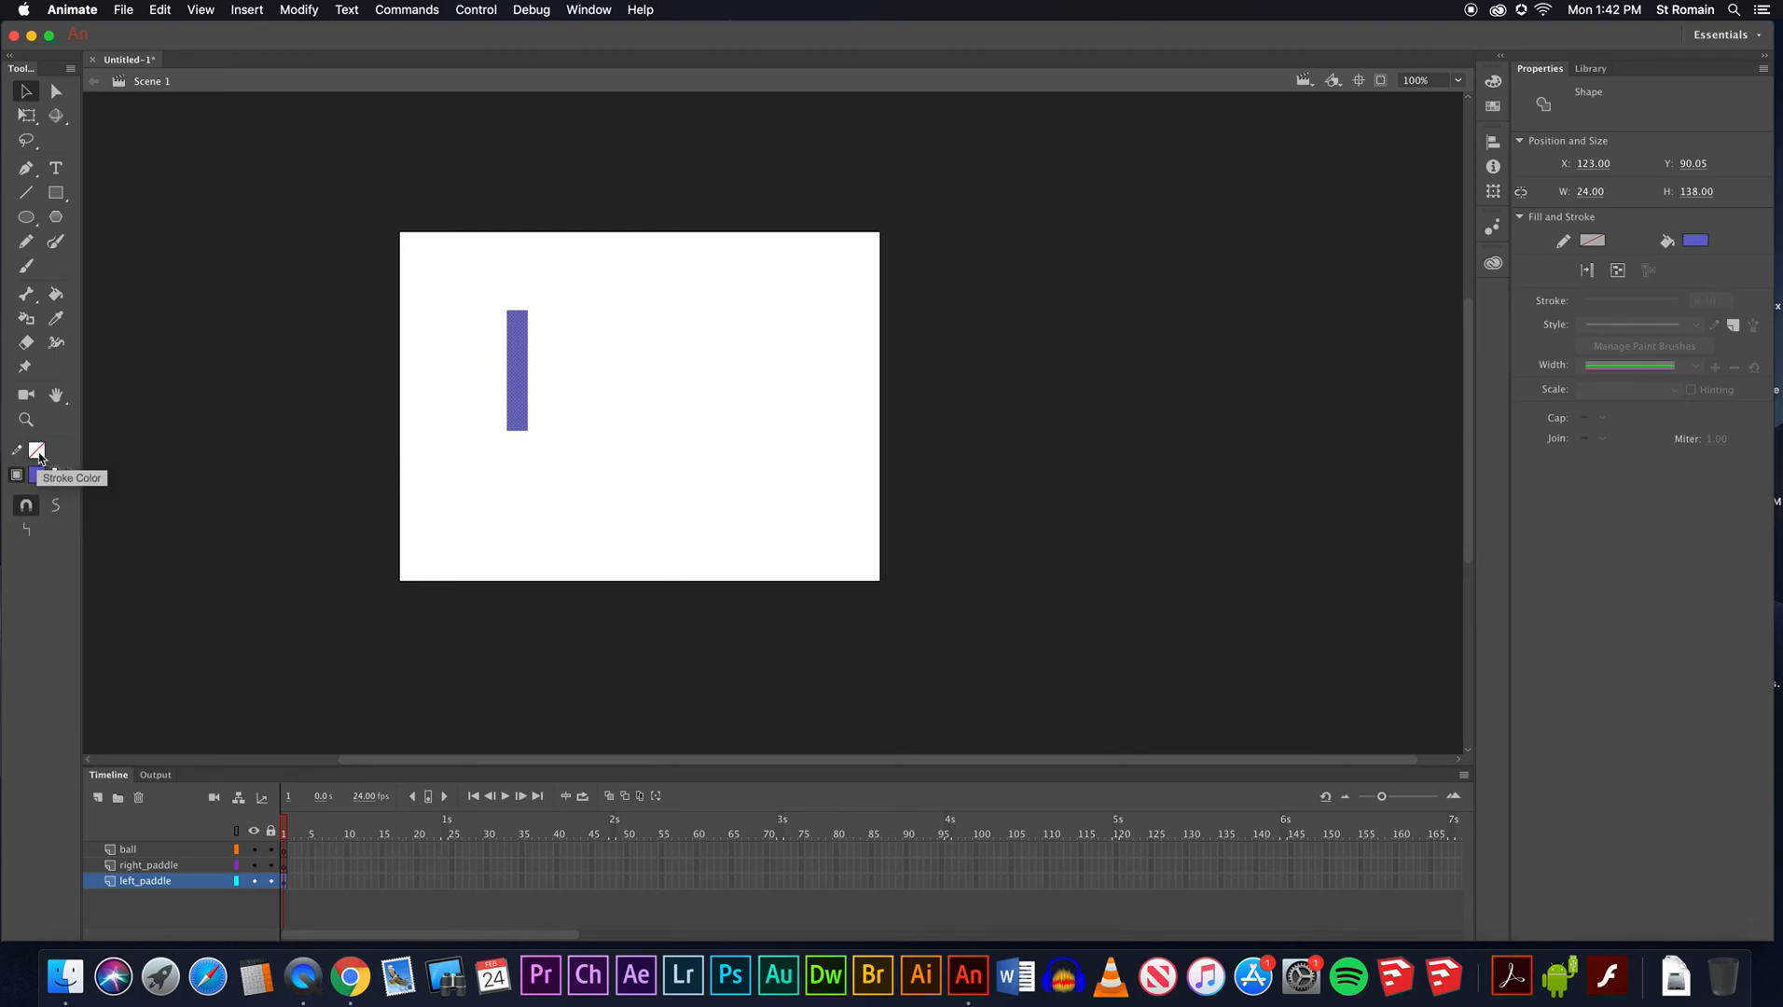
click(467, 408)
click(517, 389)
key(Delete)
Draw a tall, narrow rectangle with a black stroke left of the stage's centre on the left_paddle layer, and show the Library.
click(39, 455)
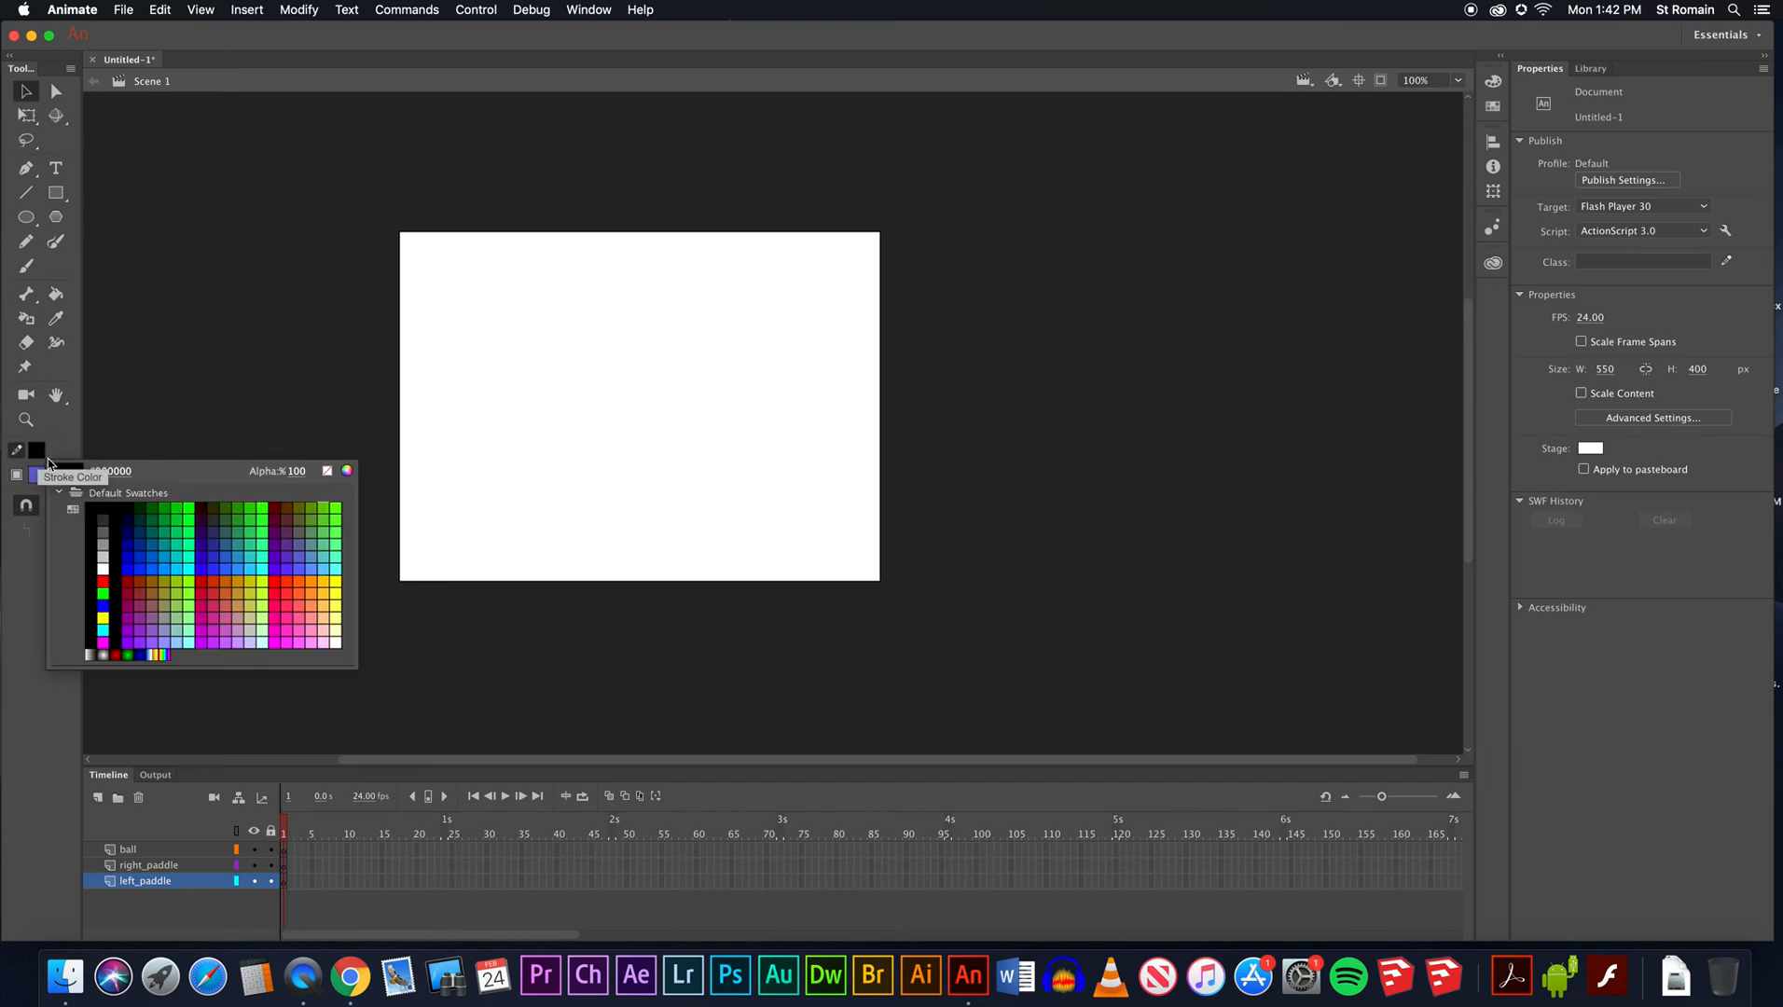
click(105, 511)
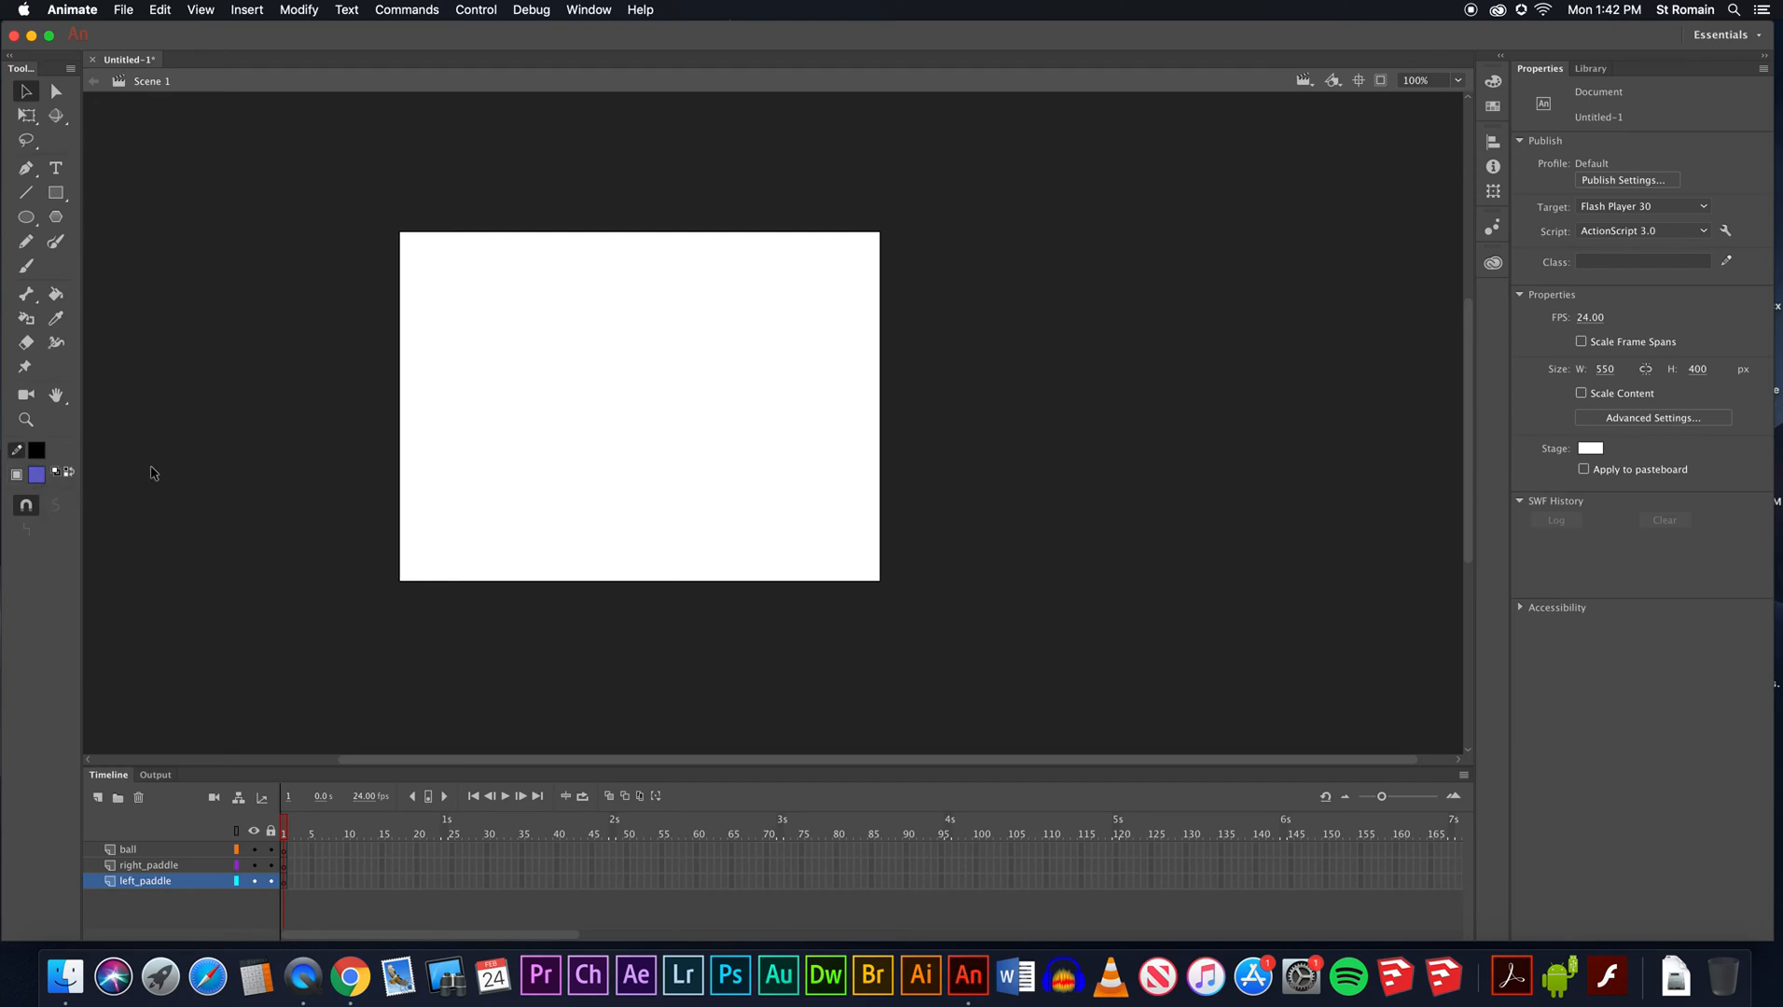
click(56, 192)
mouse_move(536, 330)
mouse_down()
mouse_move(569, 470)
mouse_move(561, 448)
mouse_up()
key(v)
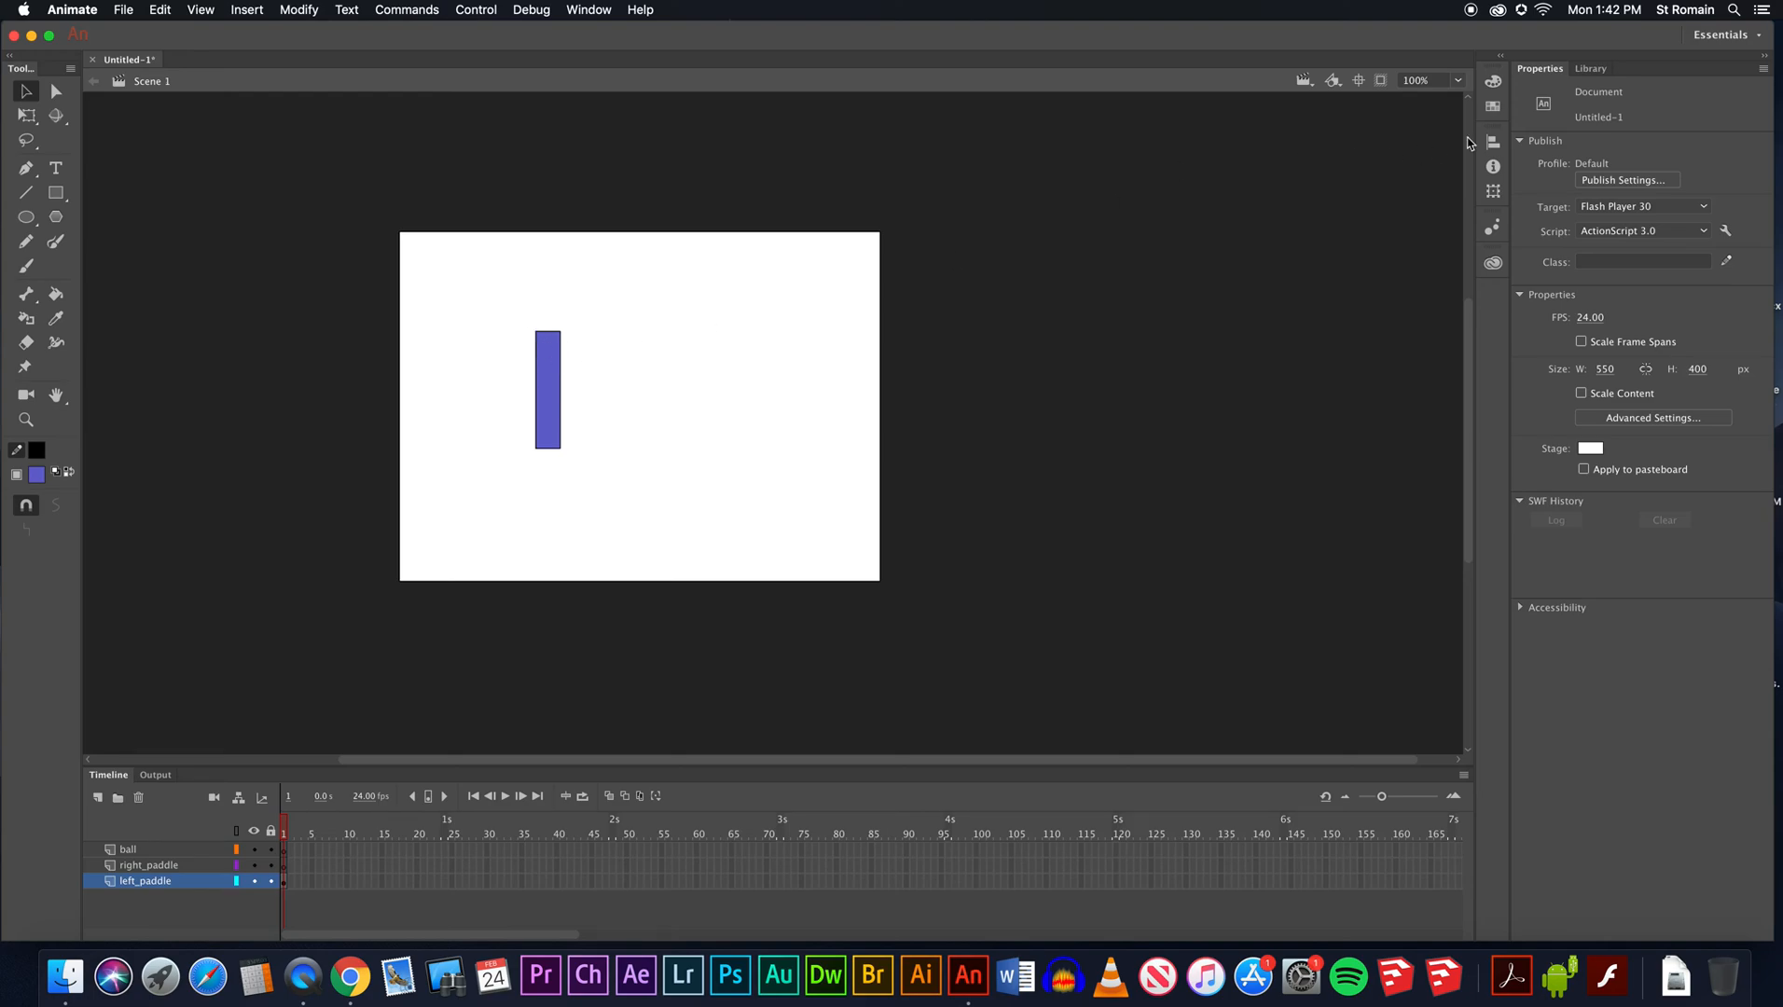
click(1588, 70)
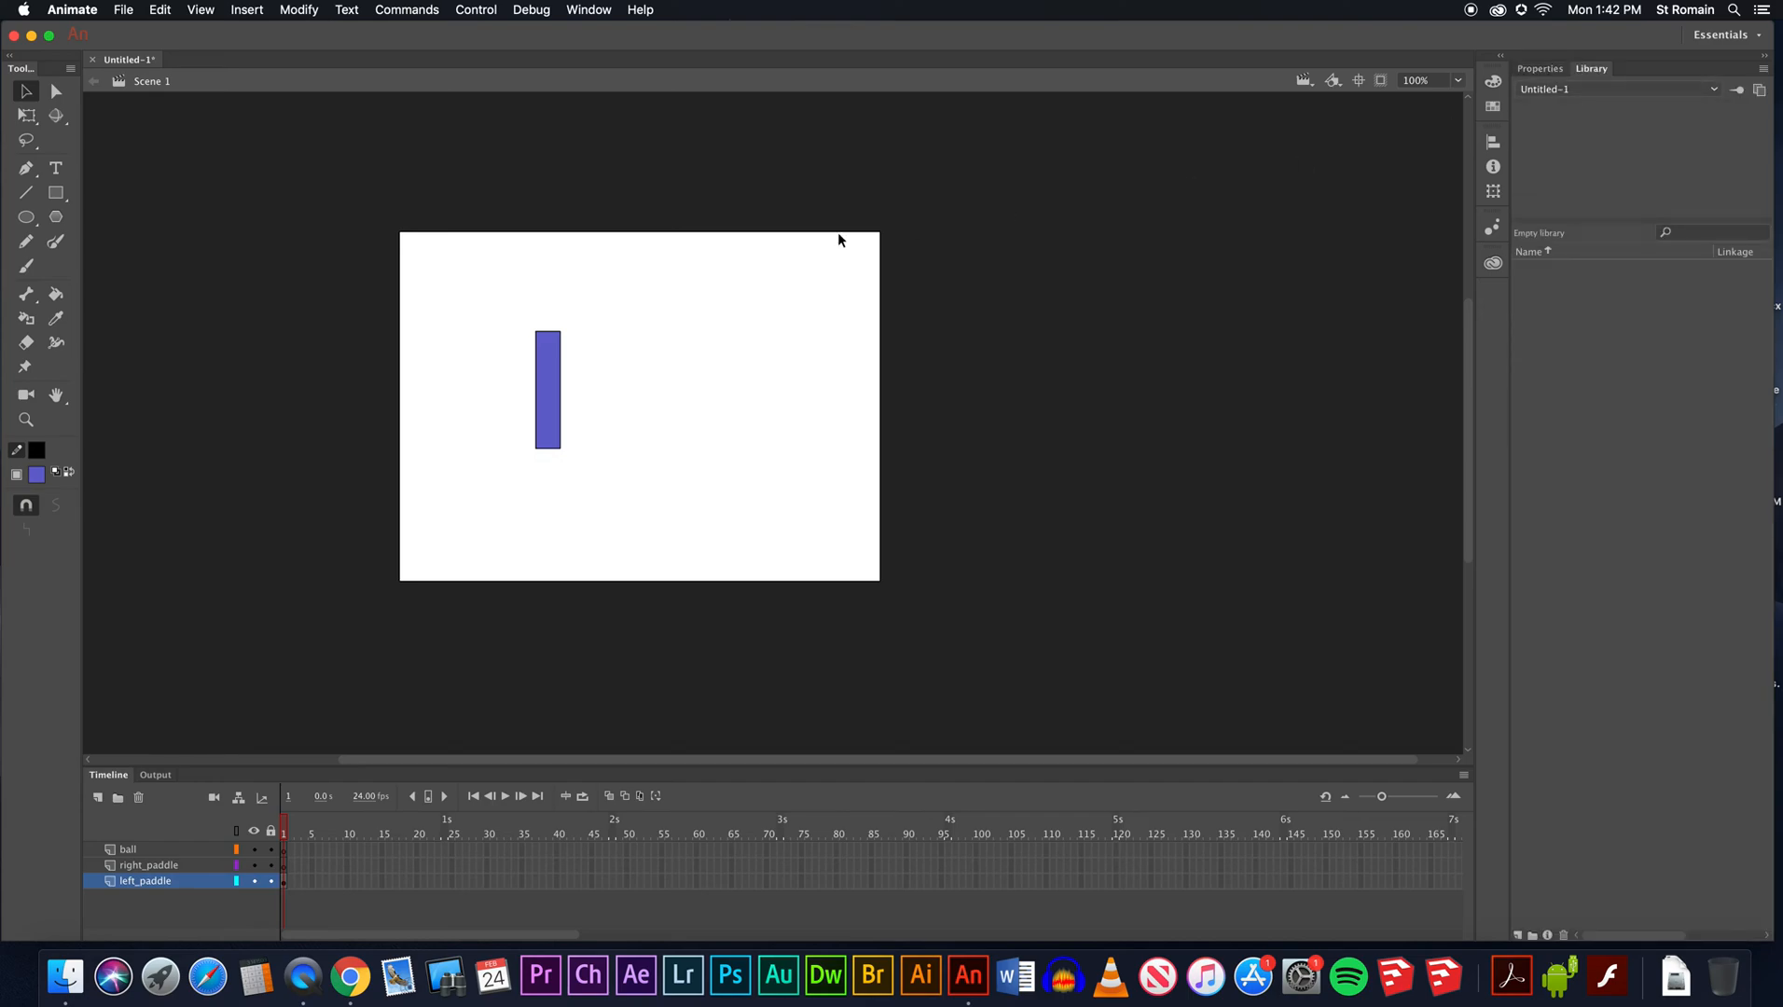
click(552, 388)
double_click(546, 386)
click(586, 378)
drag(546, 411, 673, 457)
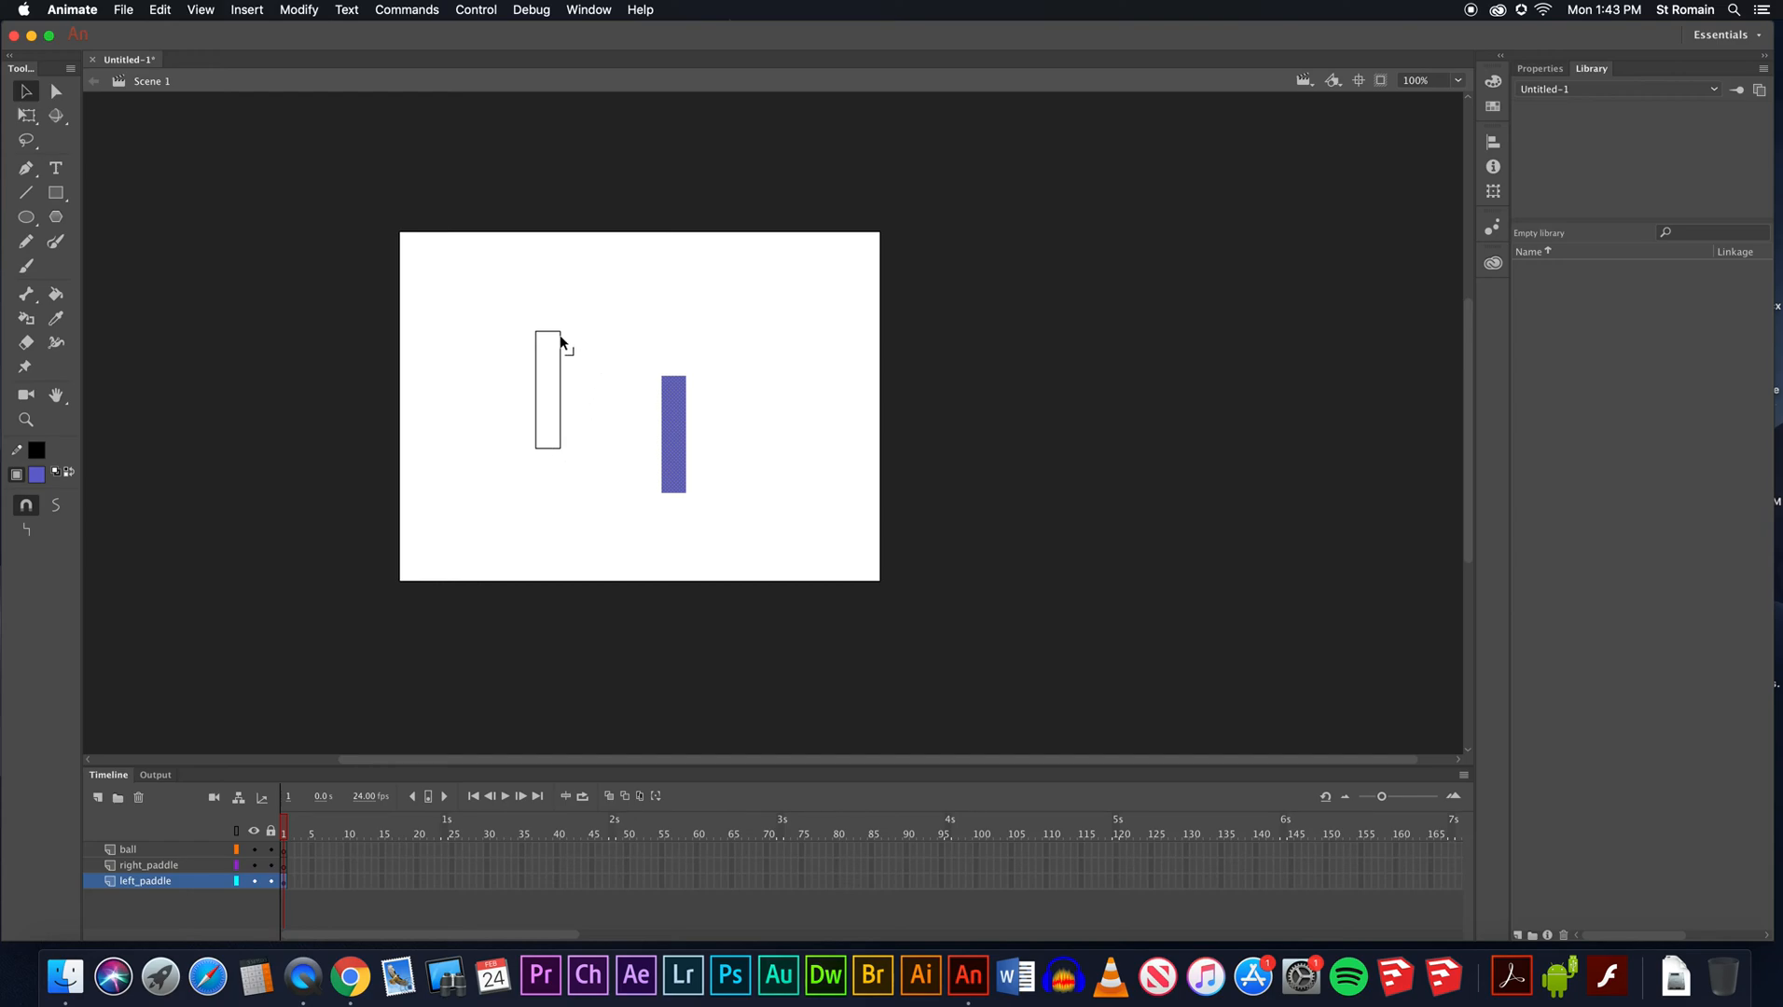
key(super+z)
Convert the rectangle's fill and outline together into a Graphic symbol named paddle.
double_click(550, 370)
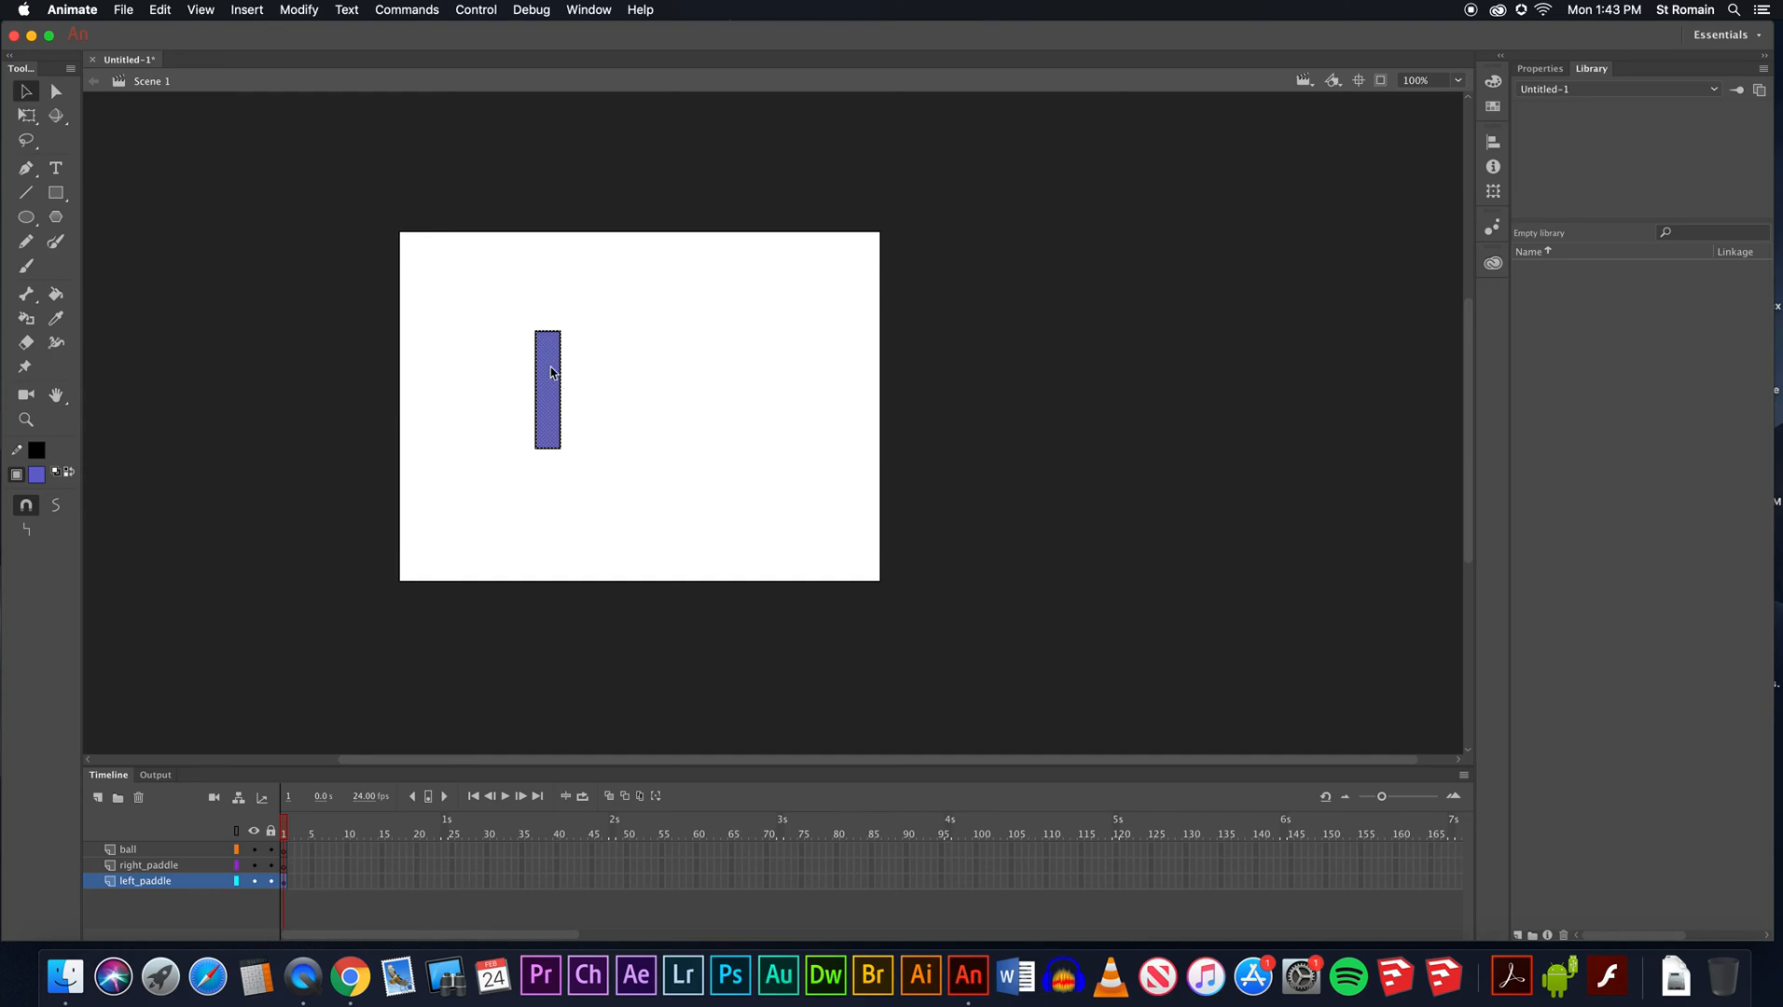
right_click(550, 372)
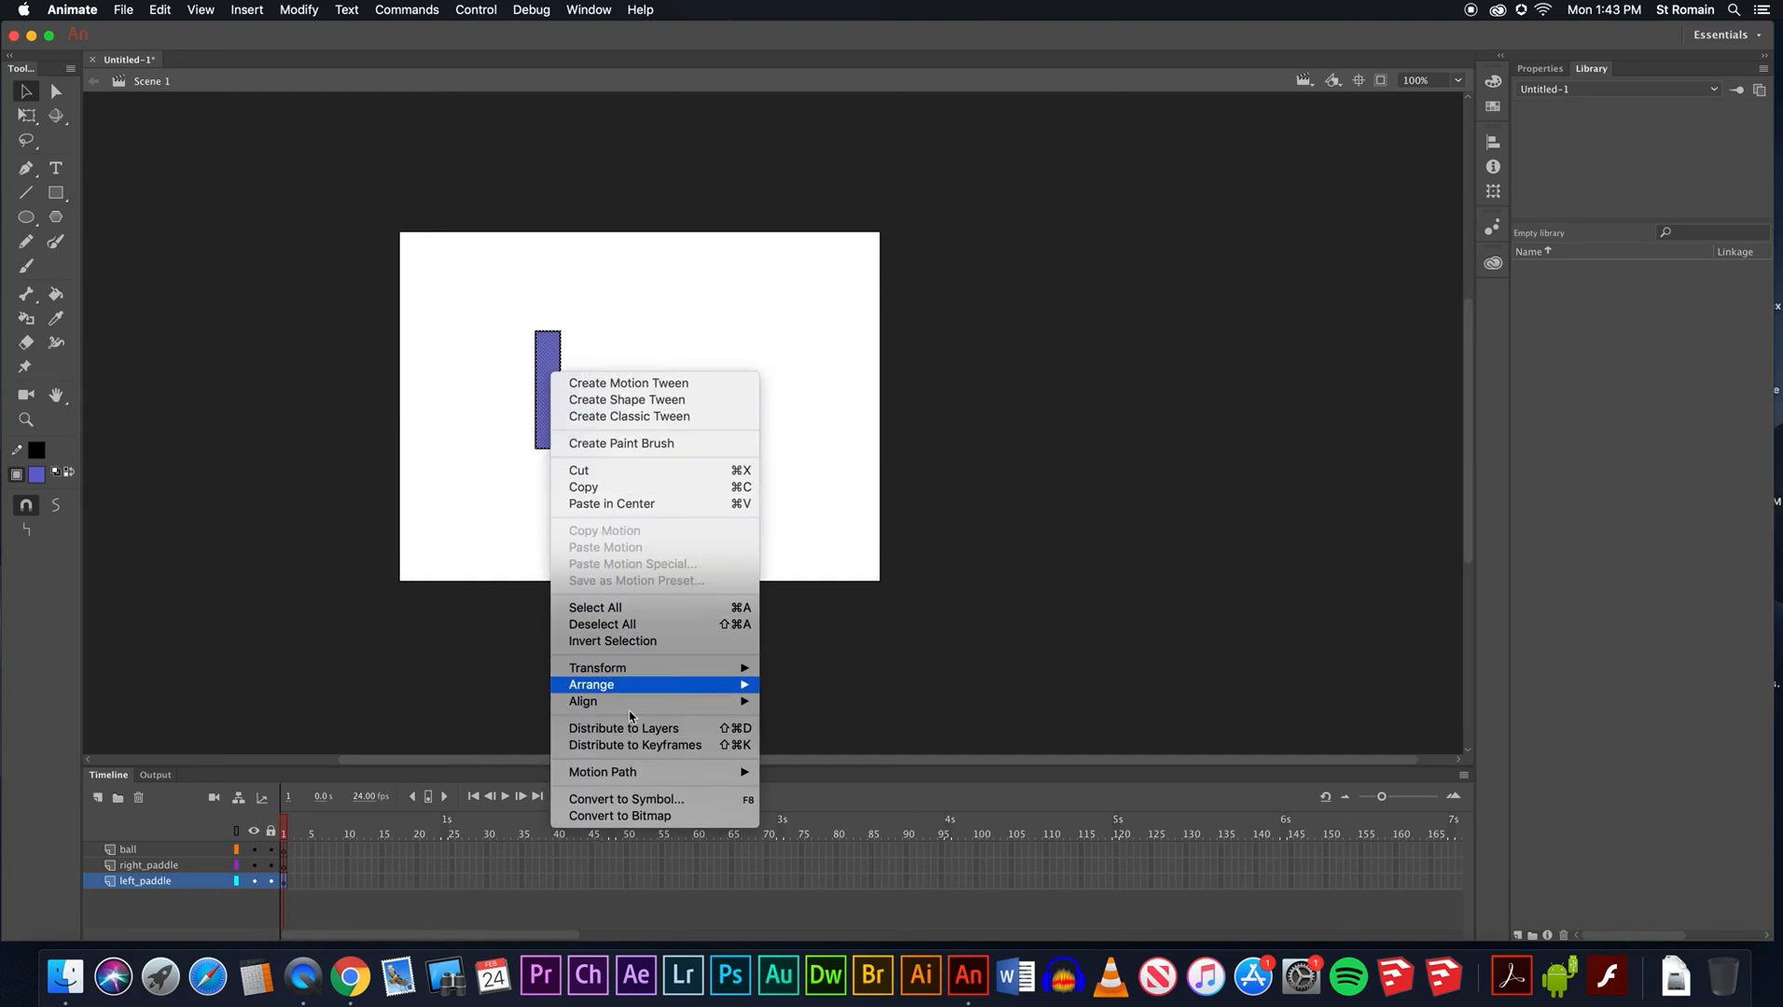
click(655, 799)
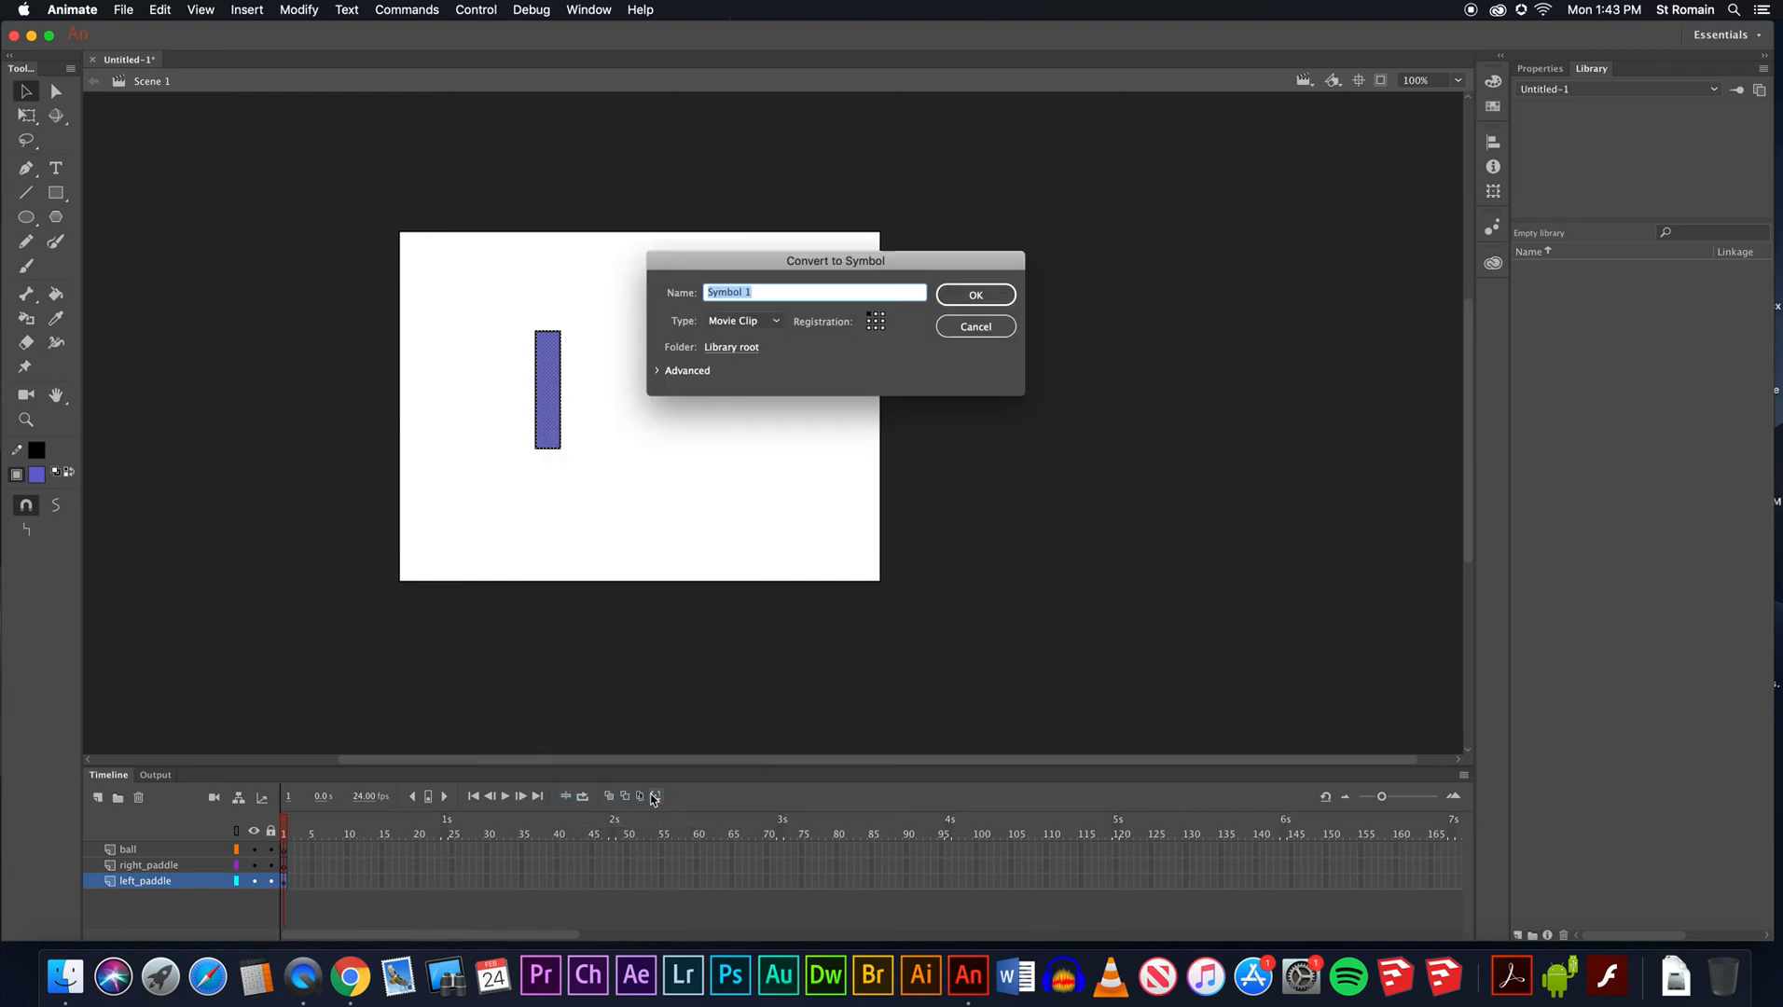
click(779, 320)
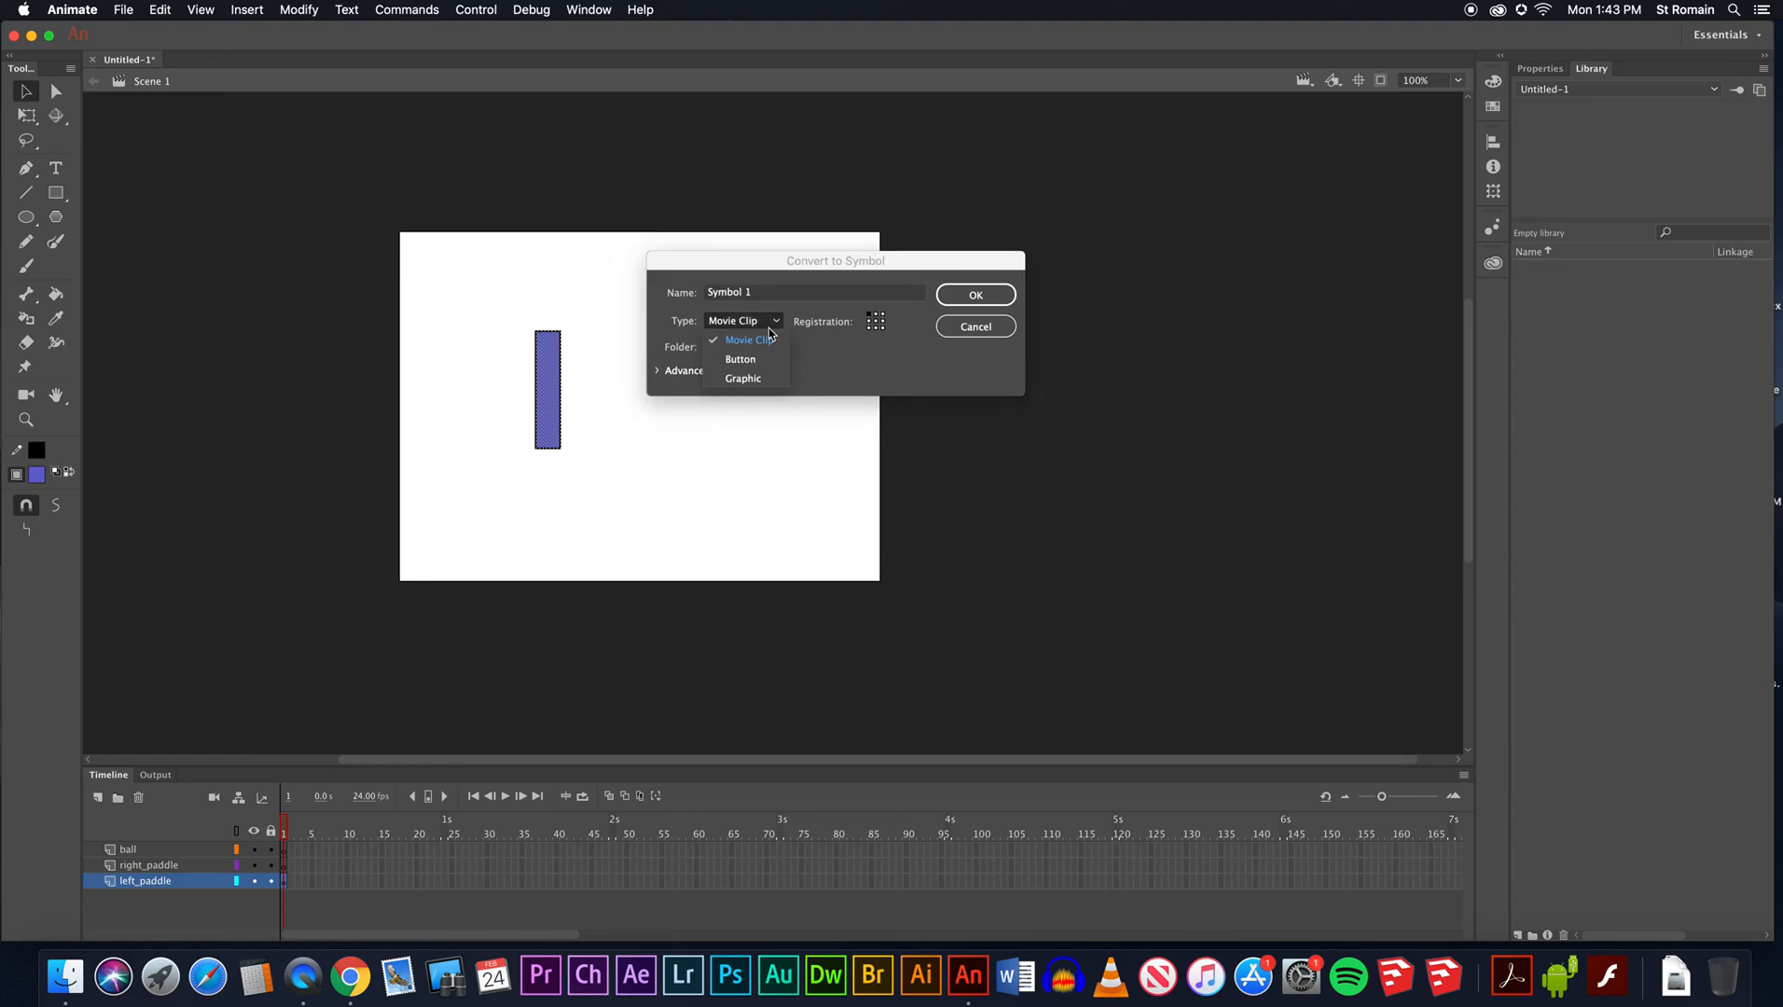
click(766, 381)
click(763, 293)
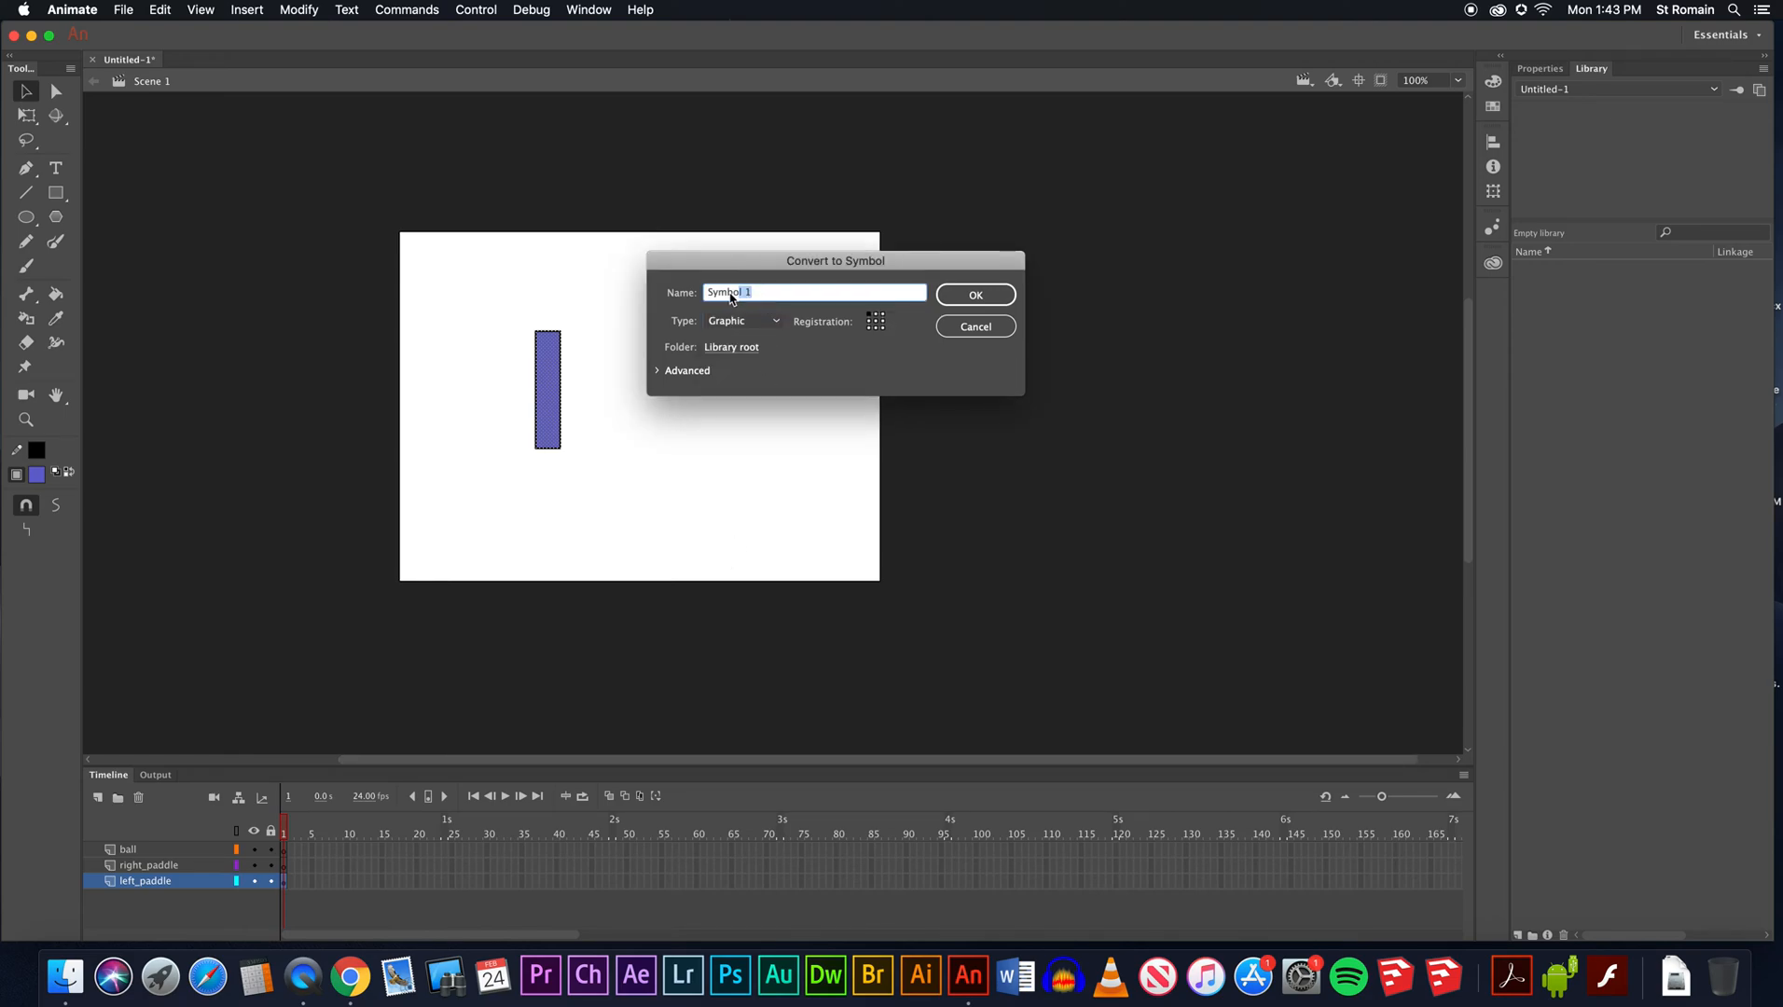
text(left_padd)
key(BackSpace)
key(BackSpace)
key(BackSpace)
key(BackSpace)
key(BackSpace)
click(959, 298)
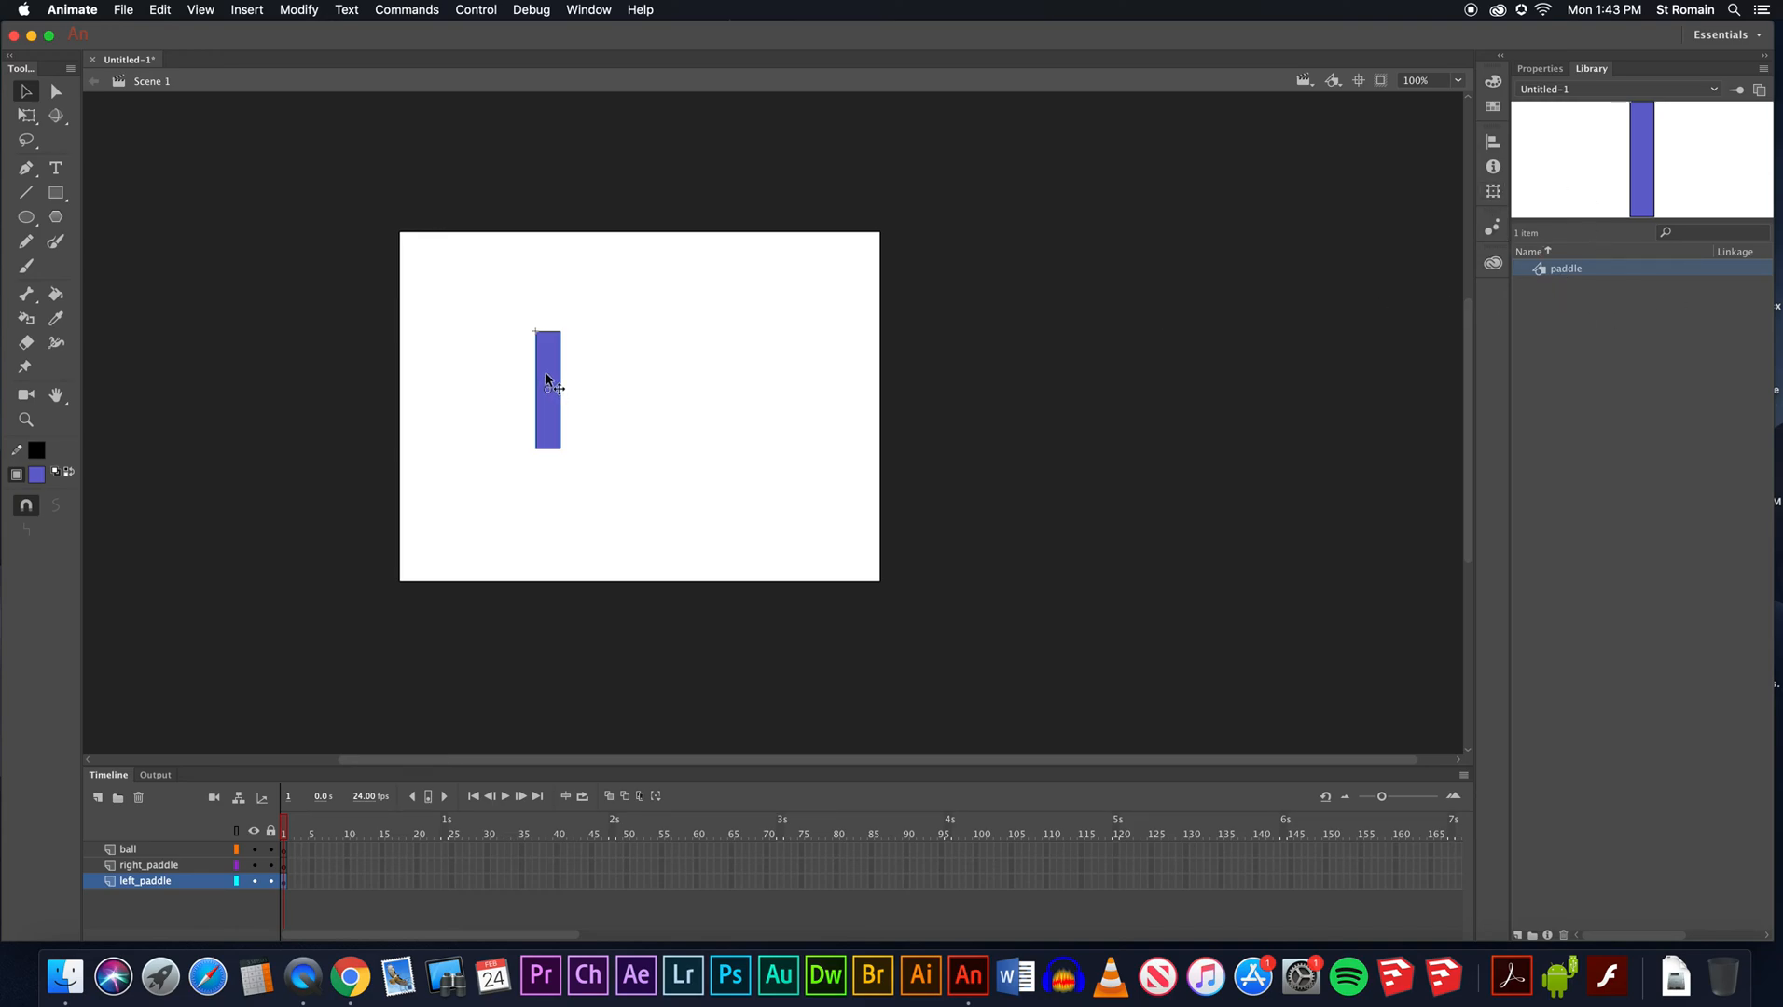
drag(546, 374, 436, 371)
click(26, 506)
drag(432, 435, 508, 436)
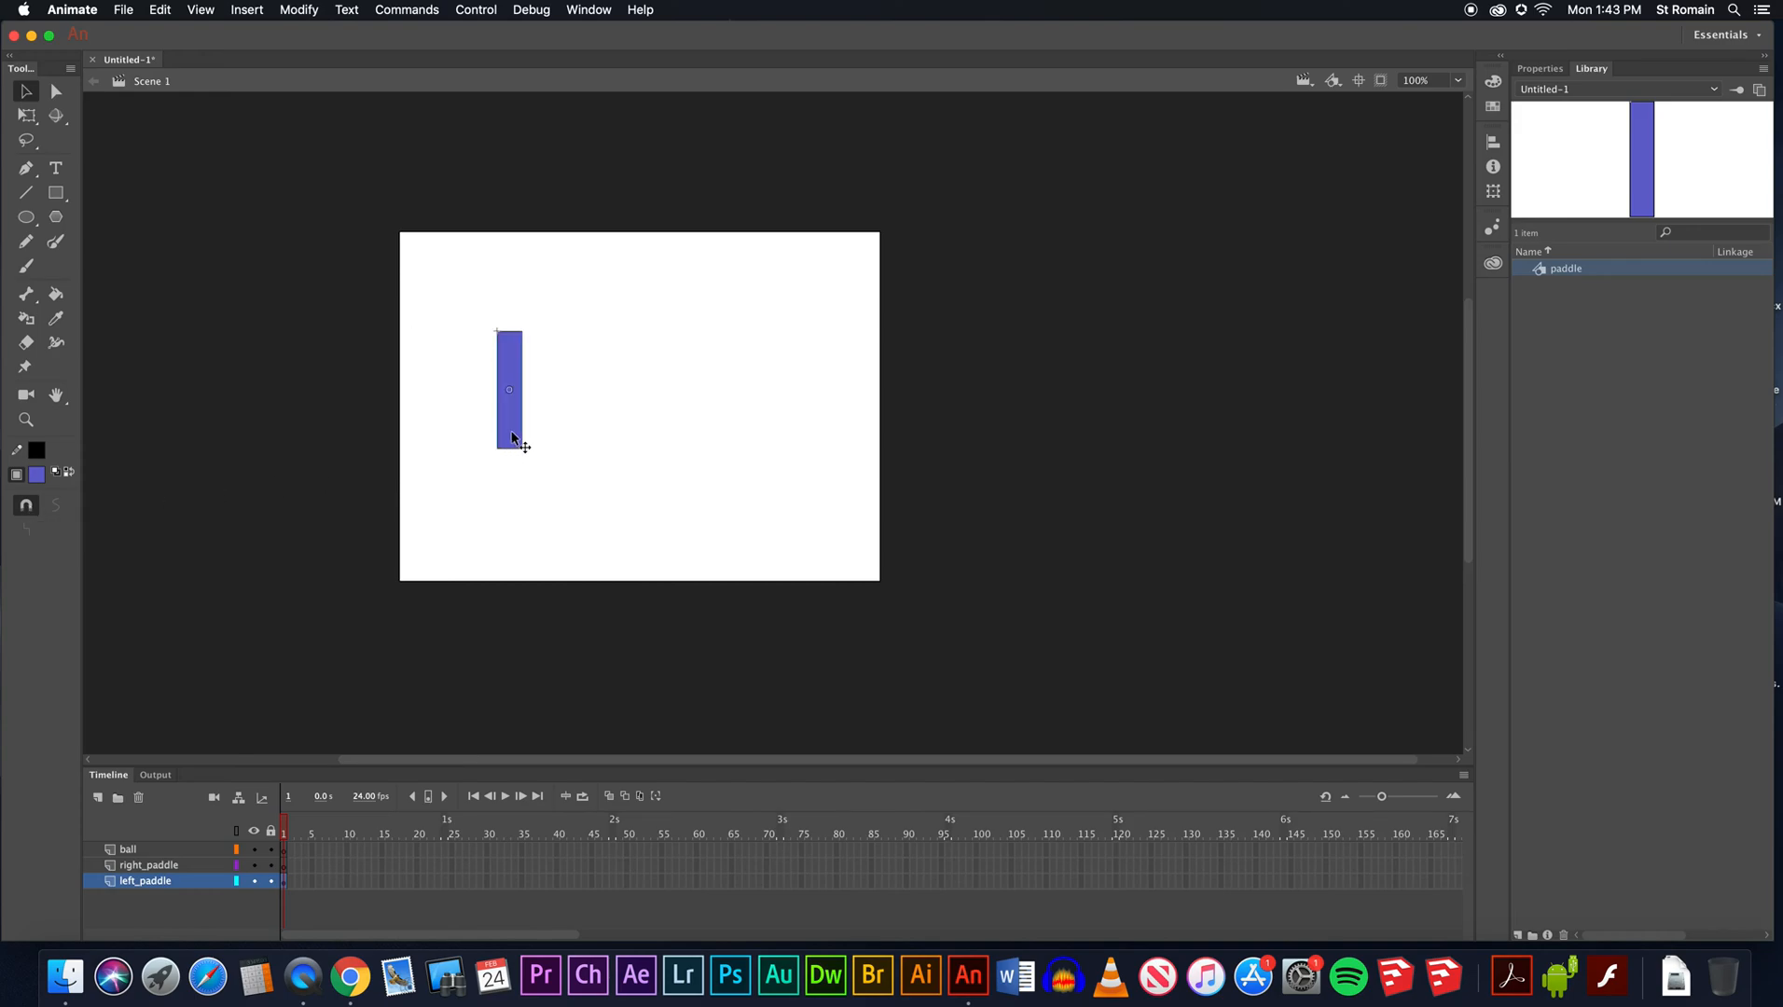
Enable alignment to the stage and align the paddle to the stage's left edge.
click(1493, 142)
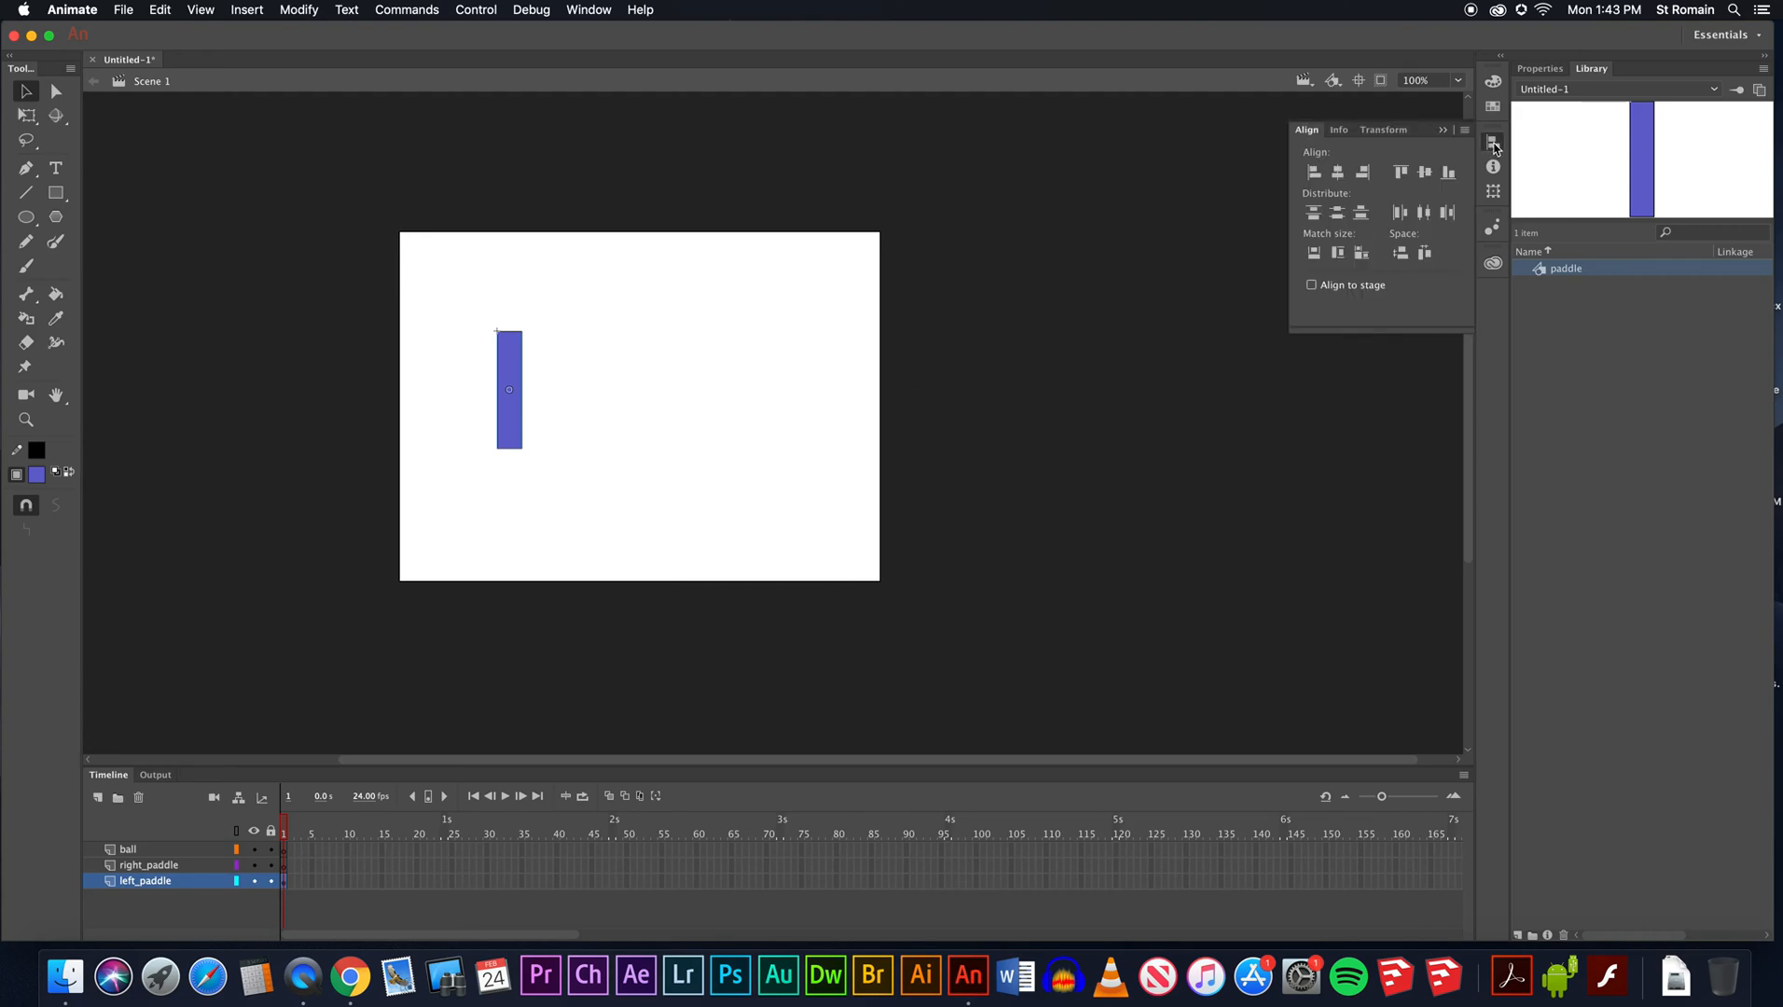
click(1339, 290)
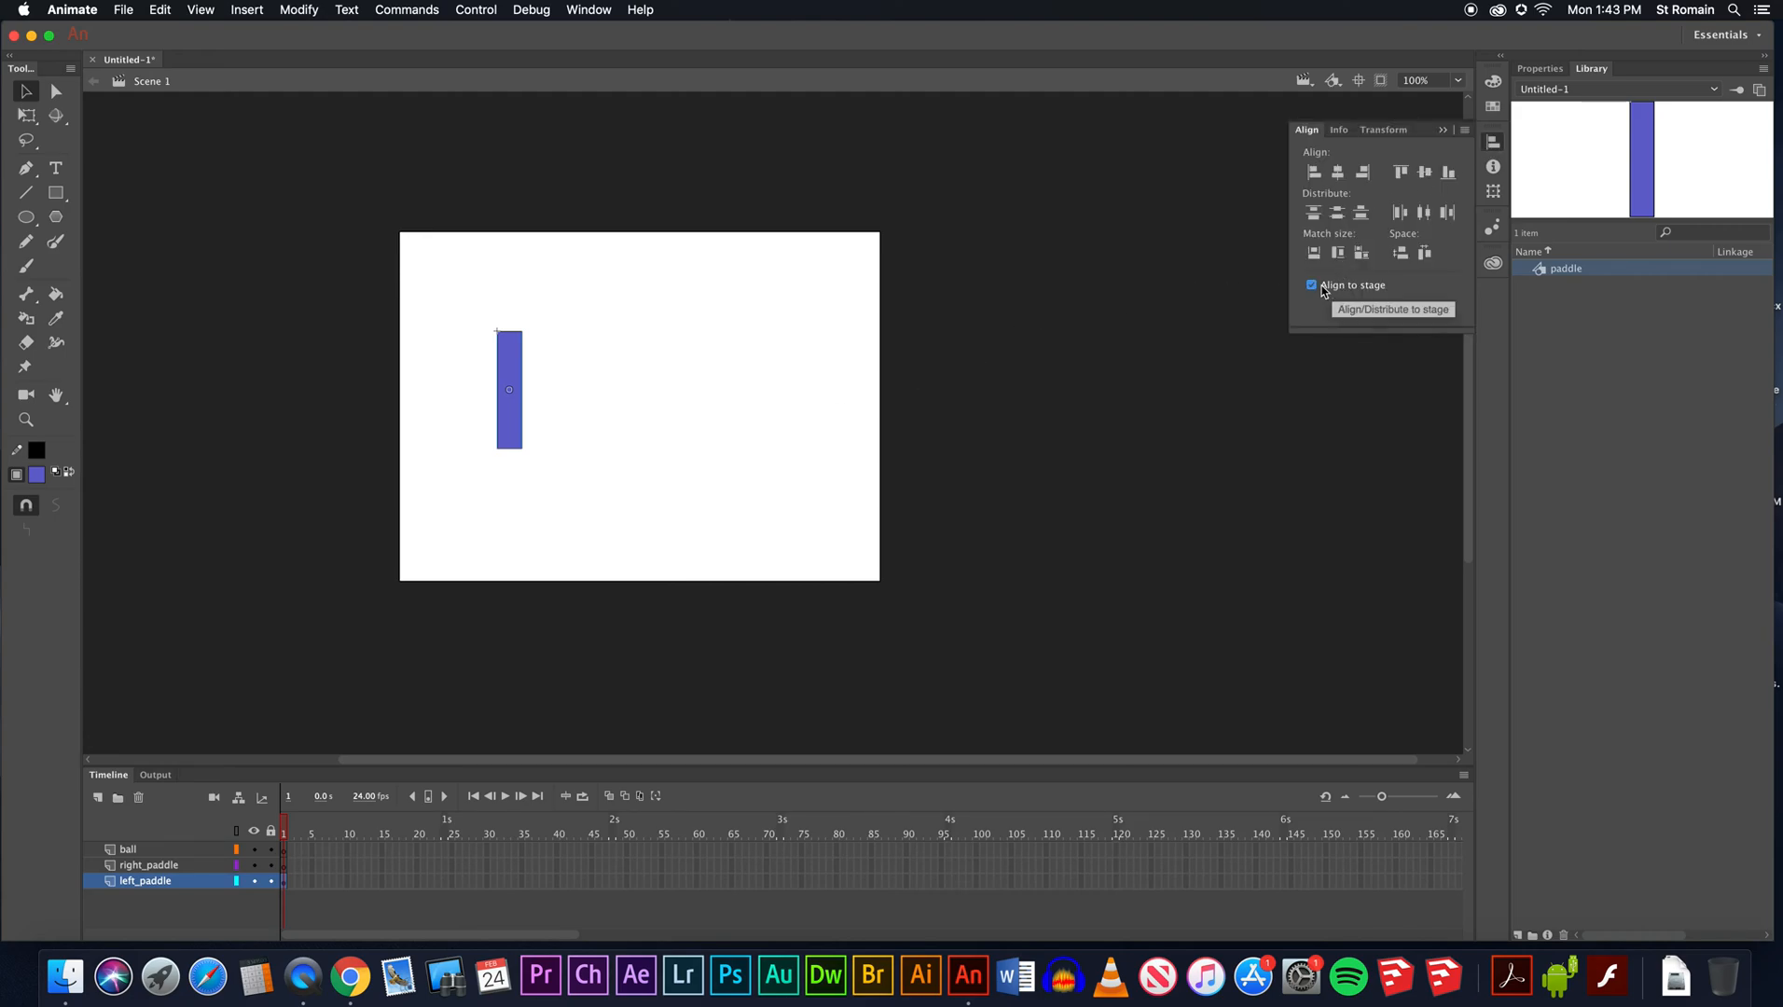
click(1316, 175)
click(635, 353)
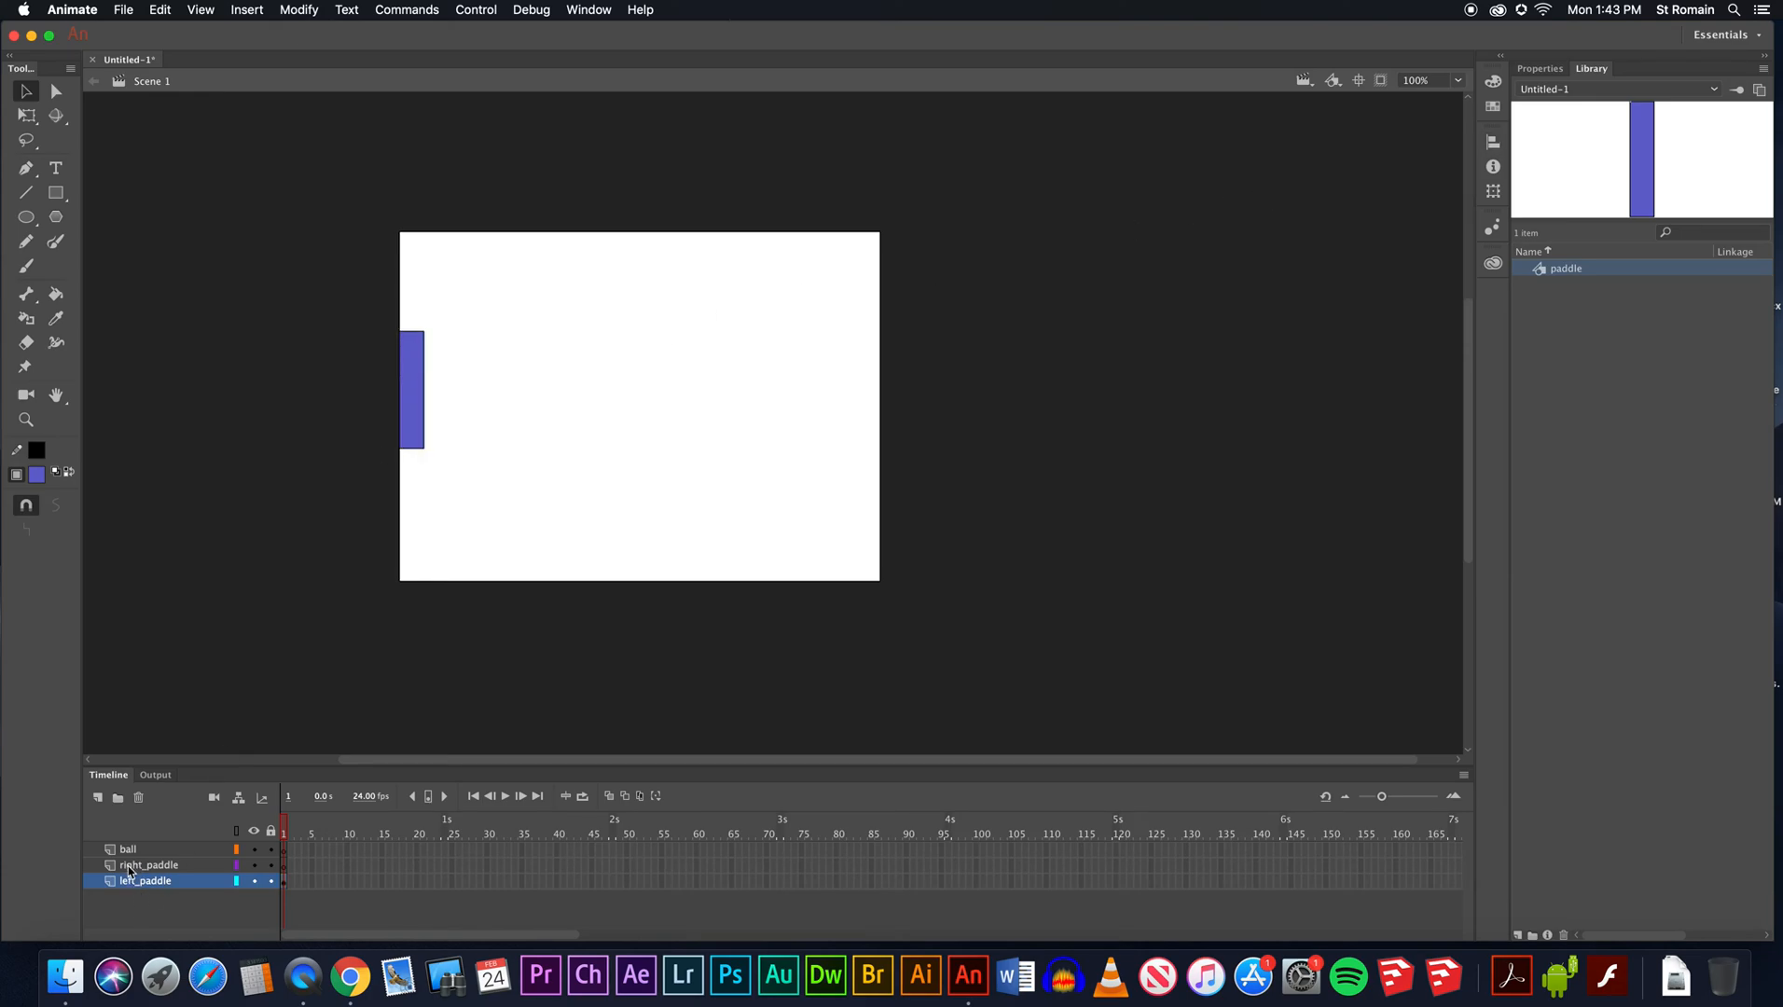
Place a paddle instance from the Library on the right_paddle layer, right of the stage's centre, and undo the placement.
click(412, 434)
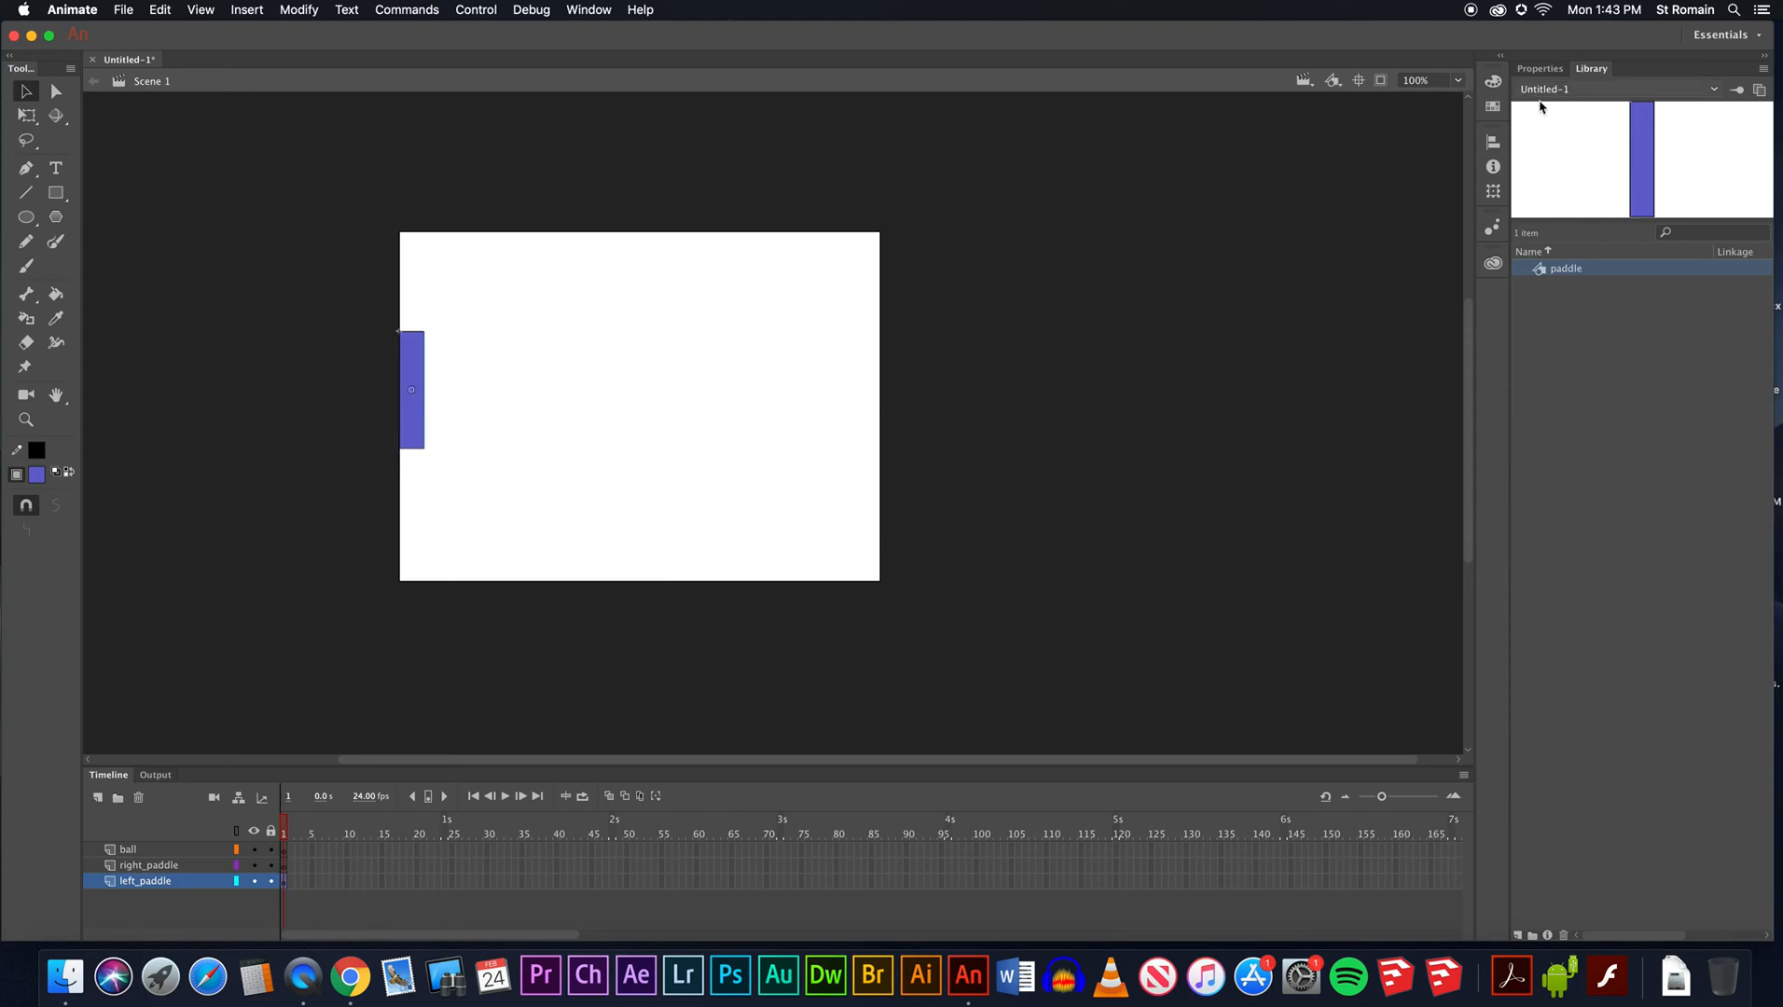
click(142, 866)
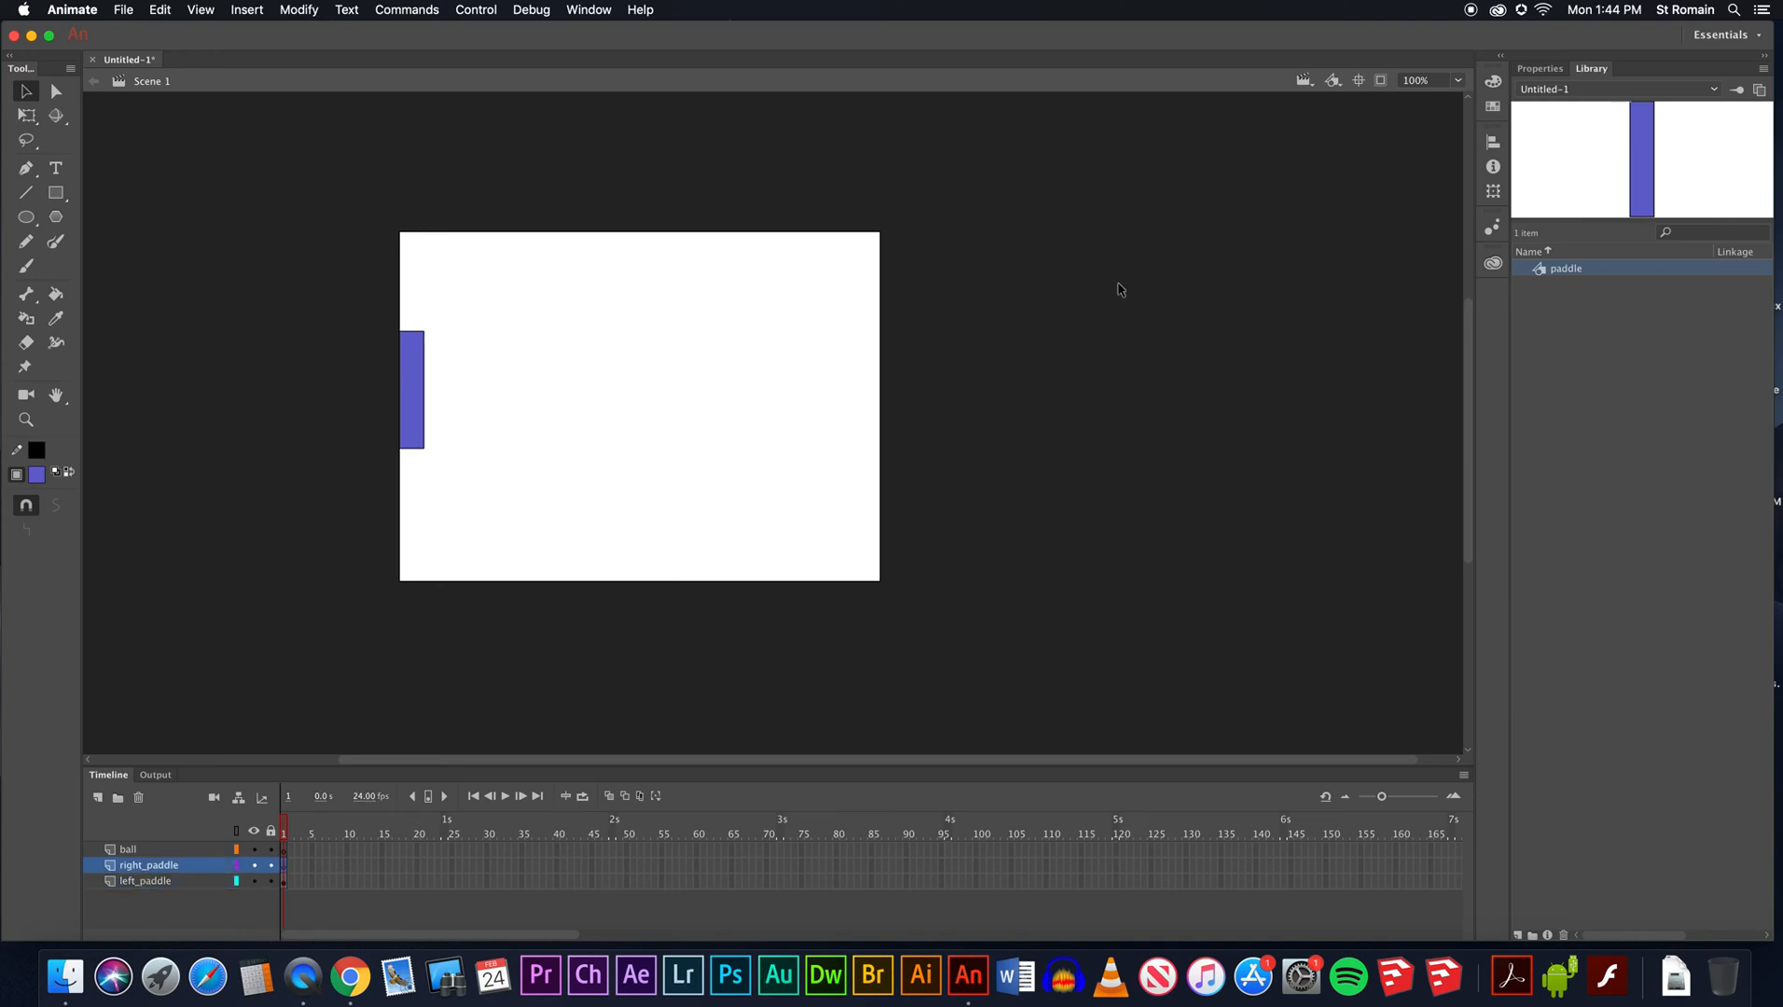
drag(1540, 207, 686, 479)
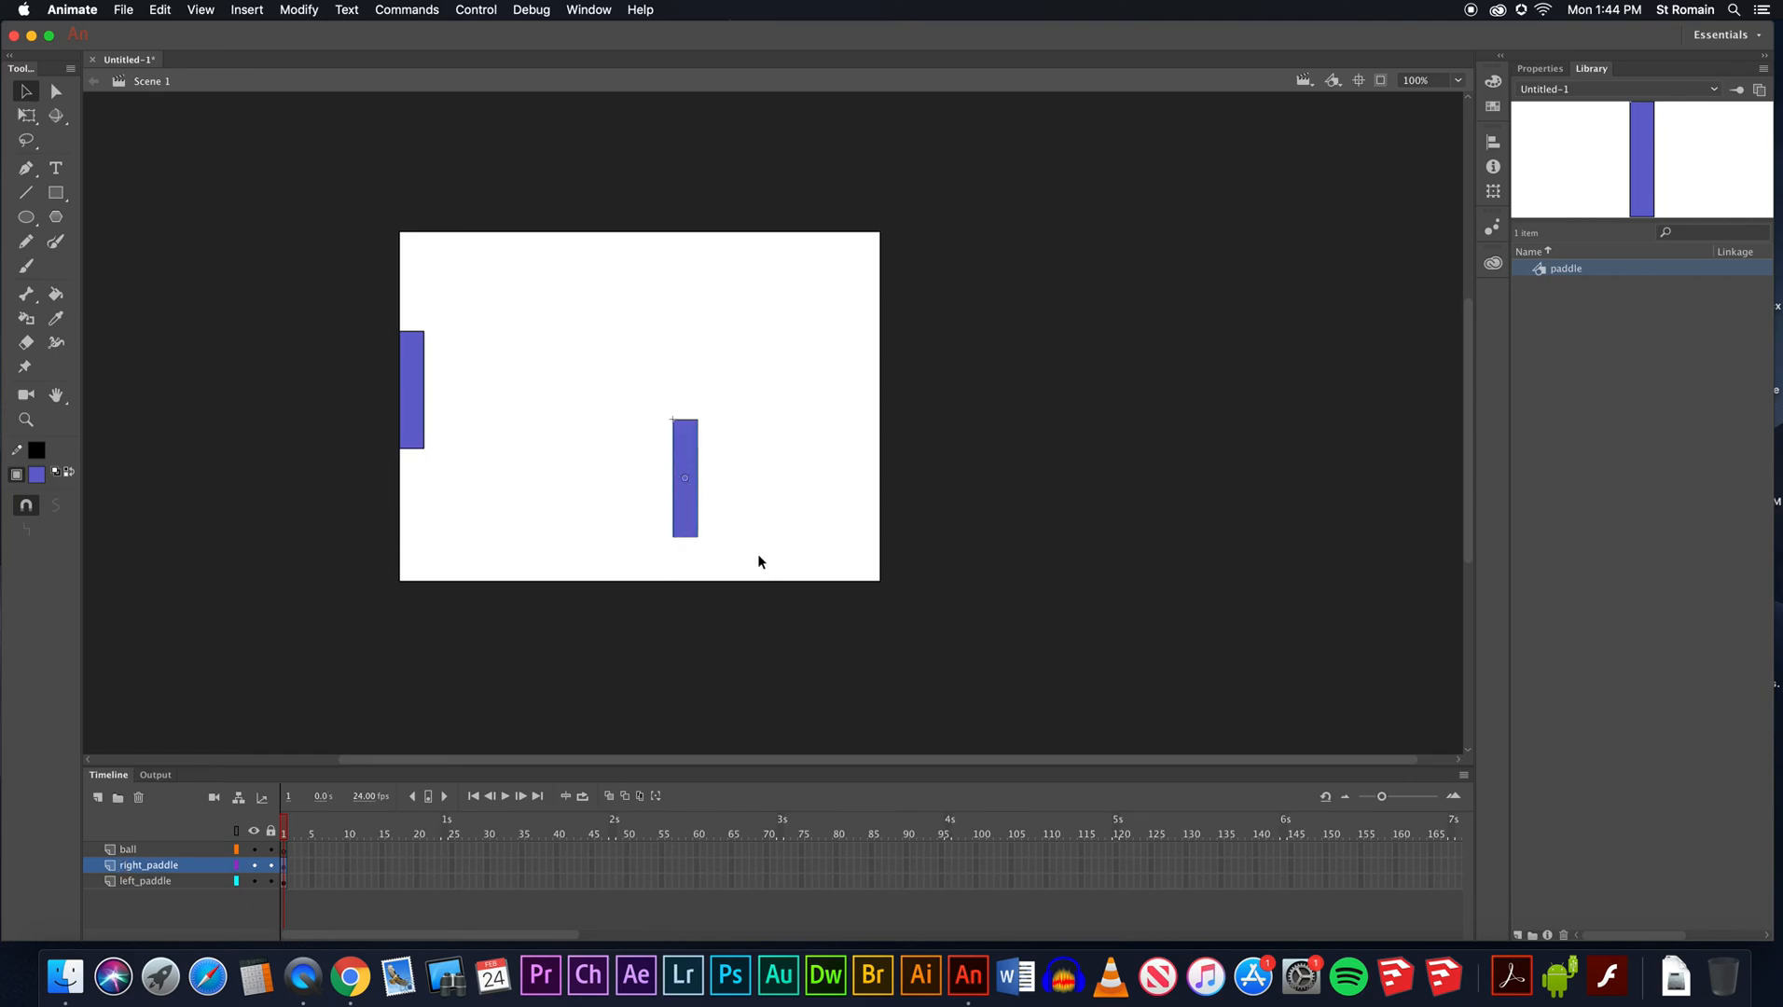
click(158, 13)
click(179, 28)
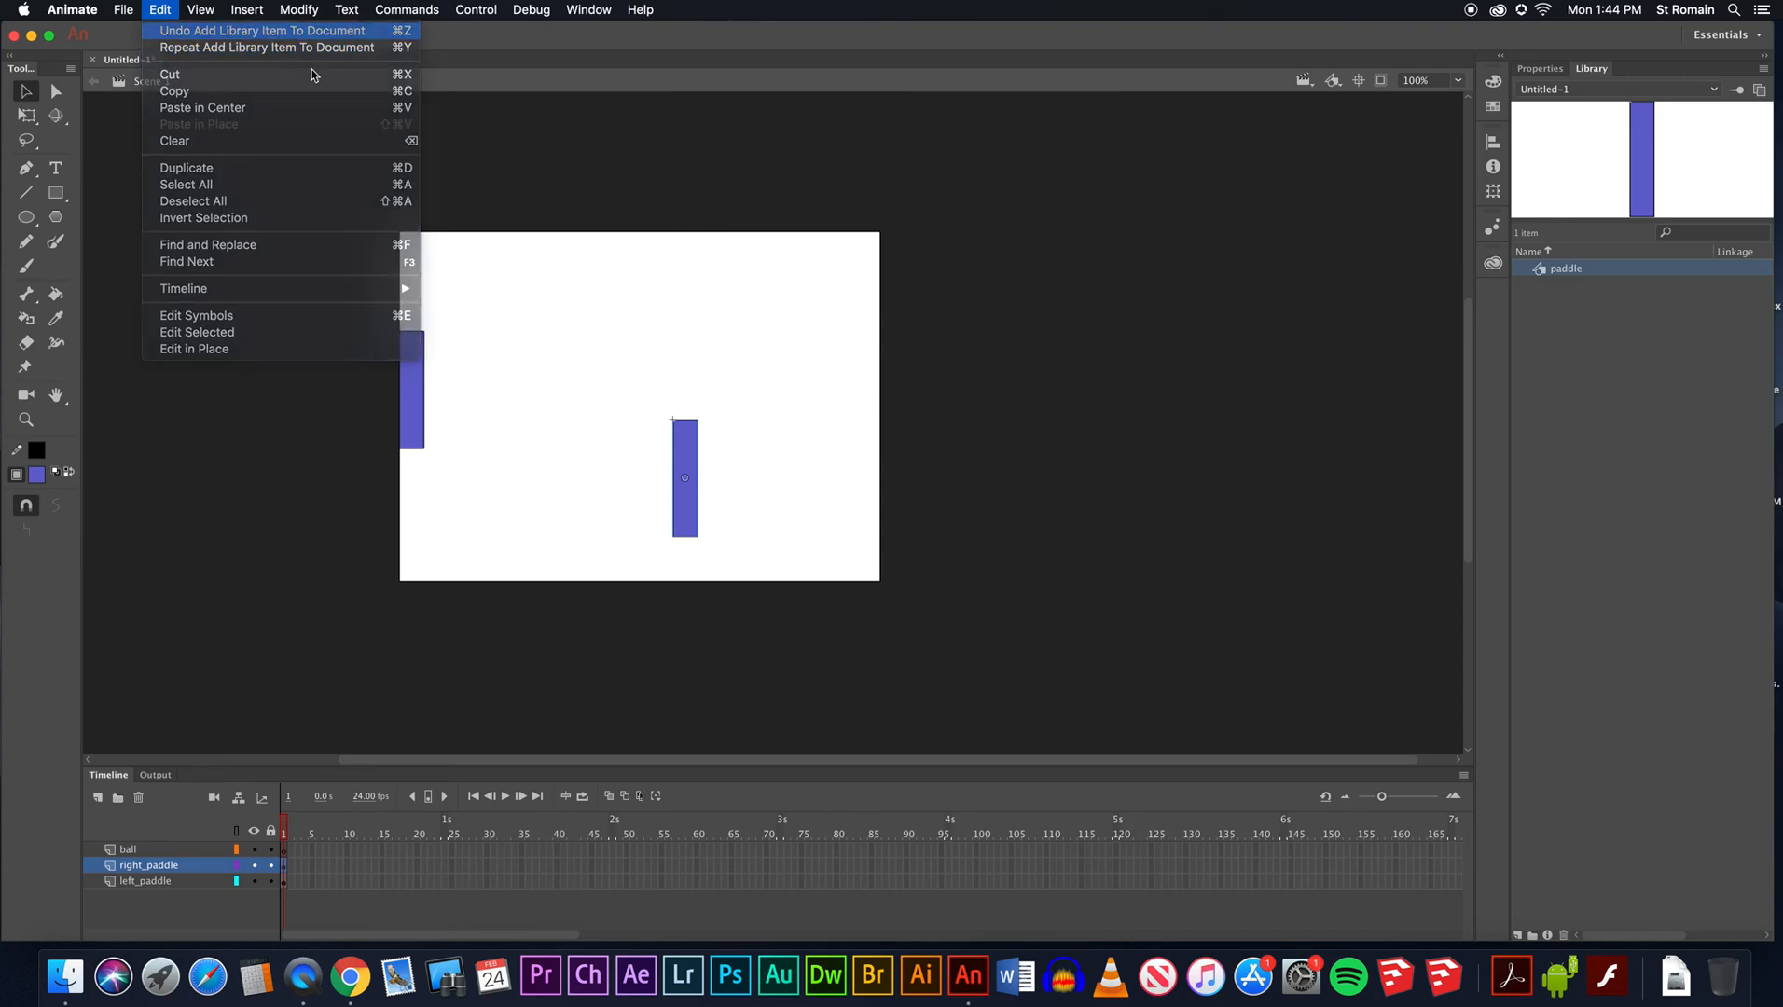
Copy the left paddle instance at the stage's left edge.
click(414, 376)
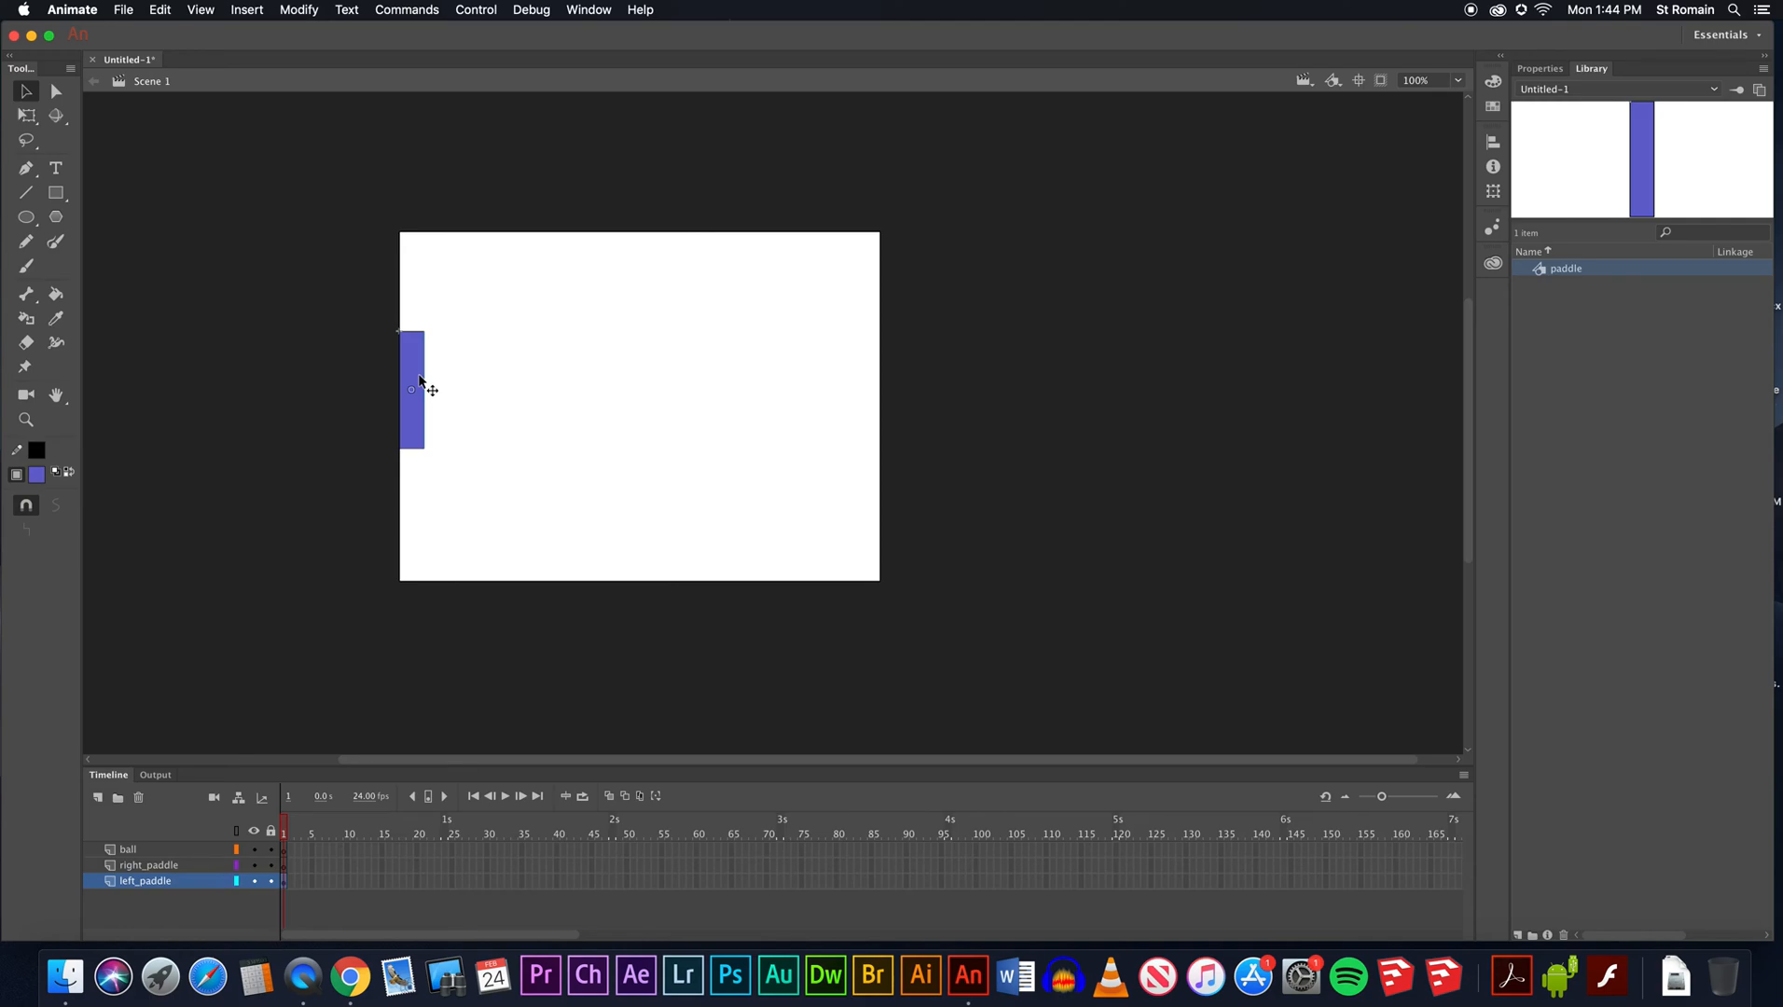
click(160, 13)
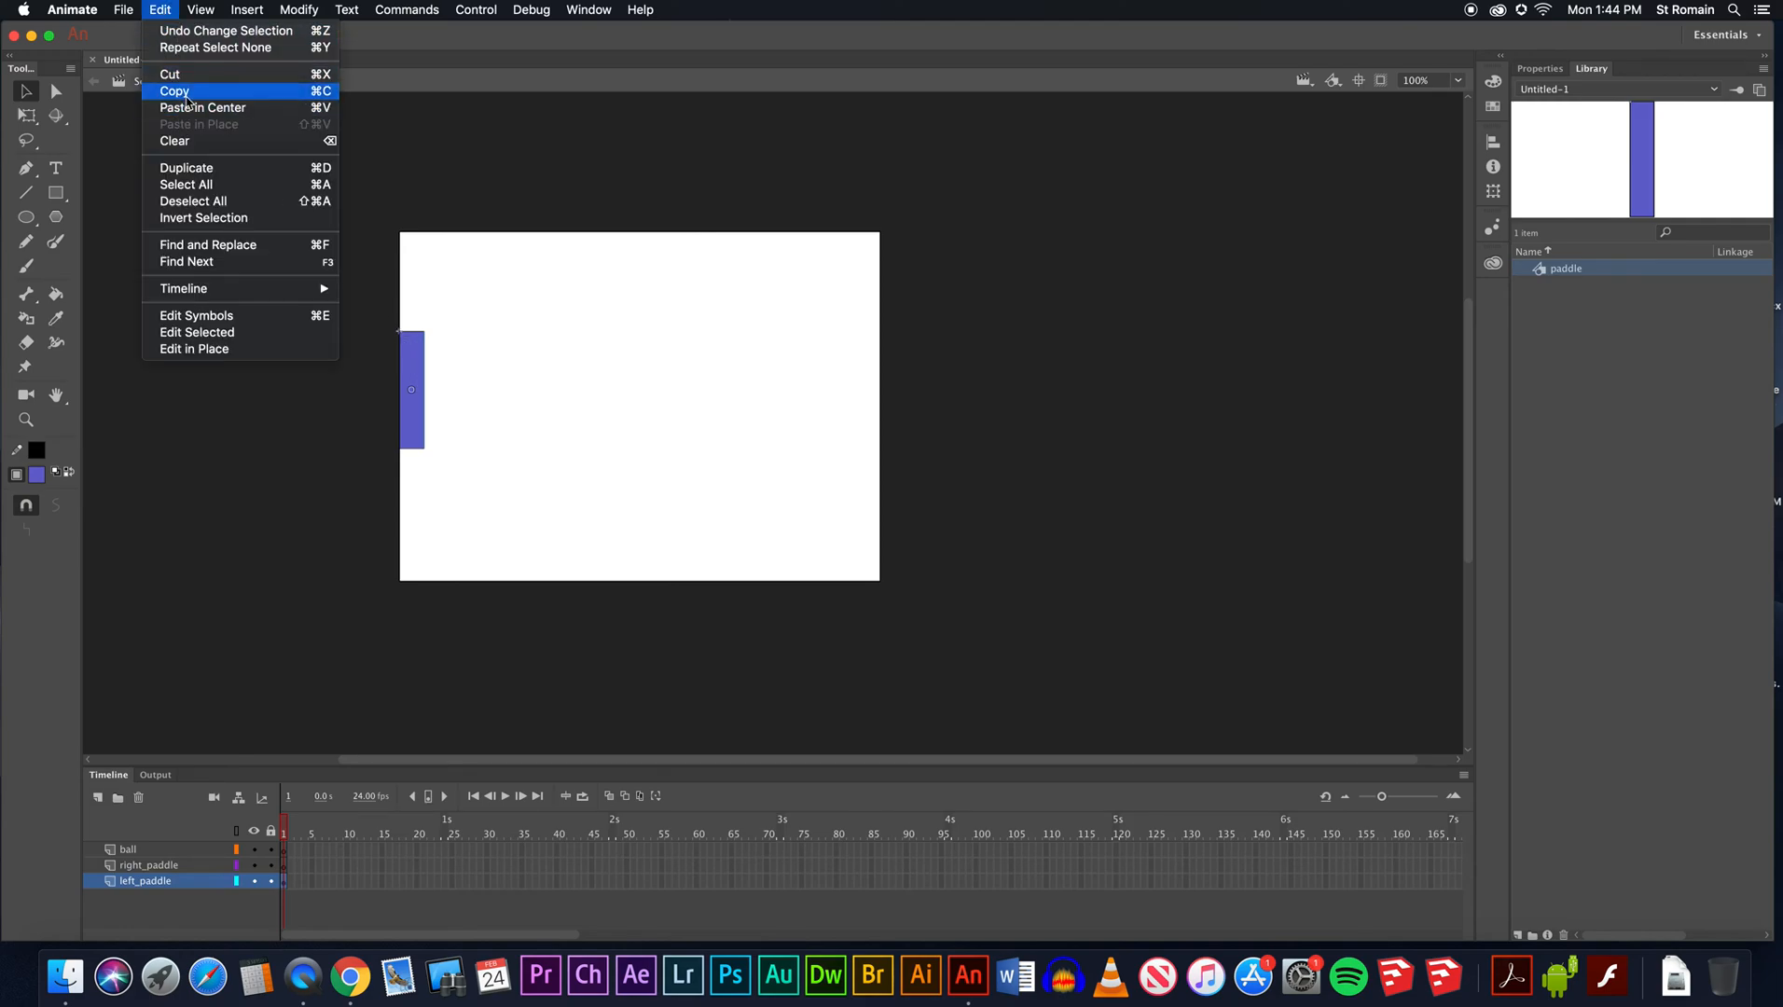
click(188, 93)
Try pasting the copied paddle in the centre of the view at two view positions, deleting each pasted copy.
click(160, 11)
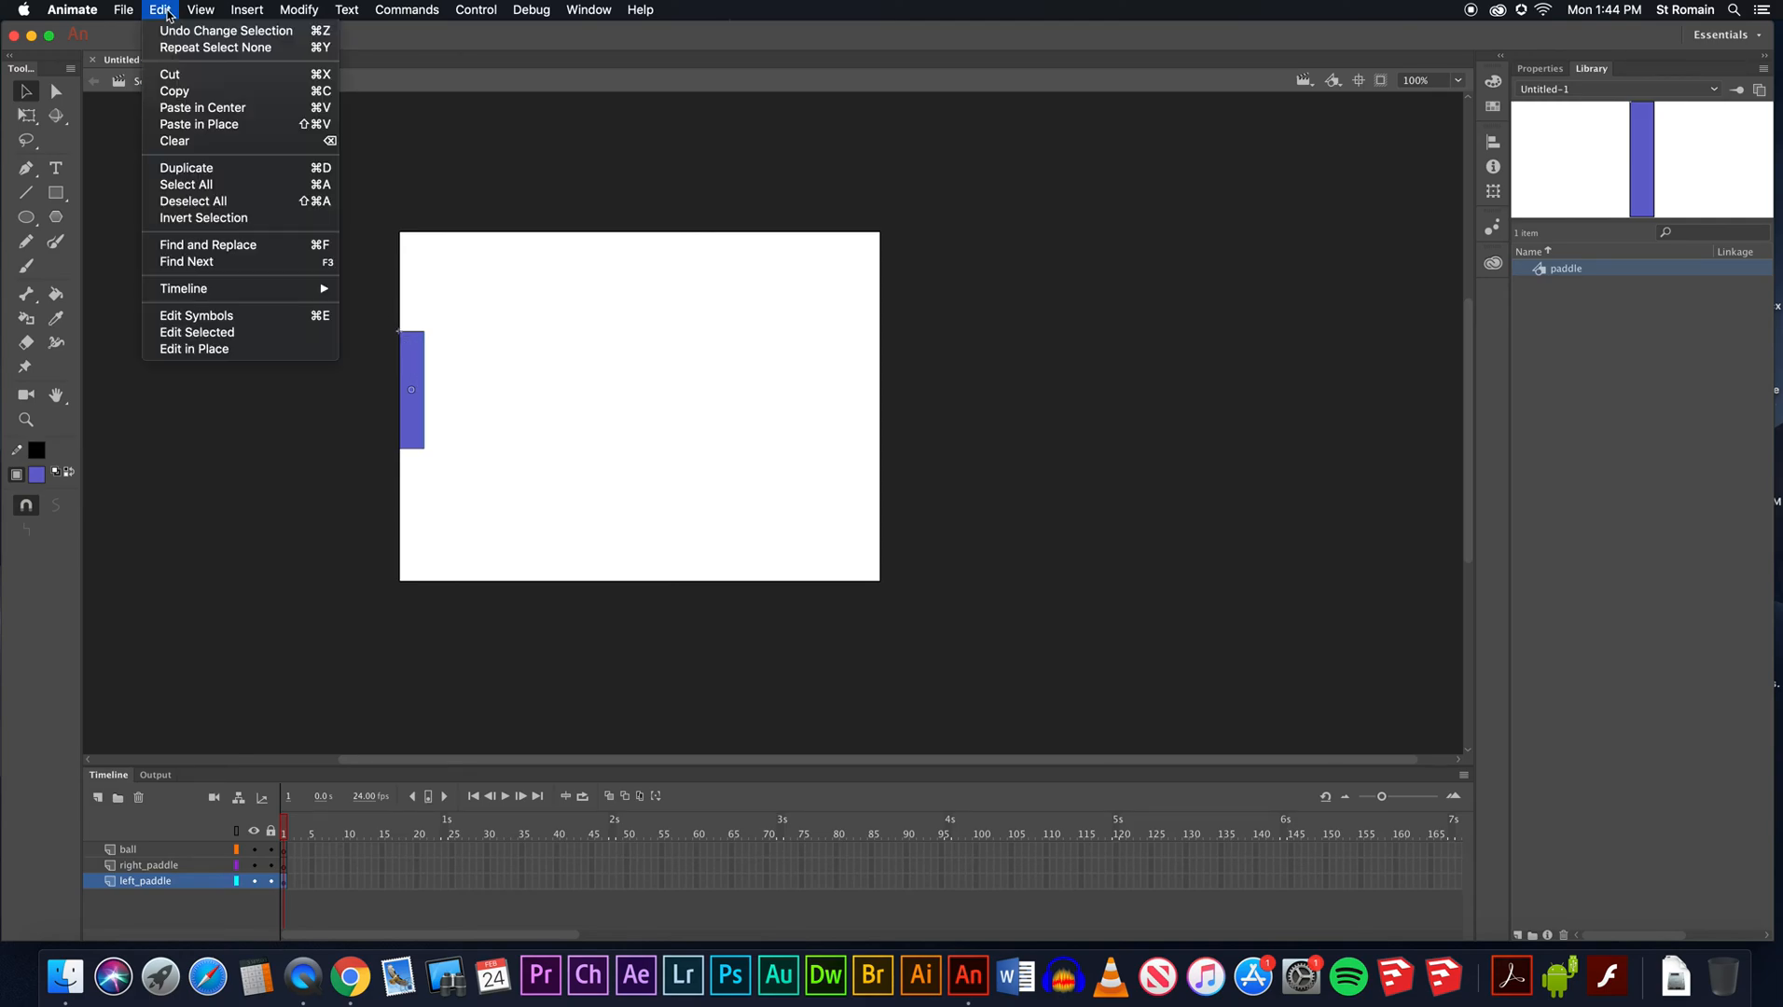
click(200, 108)
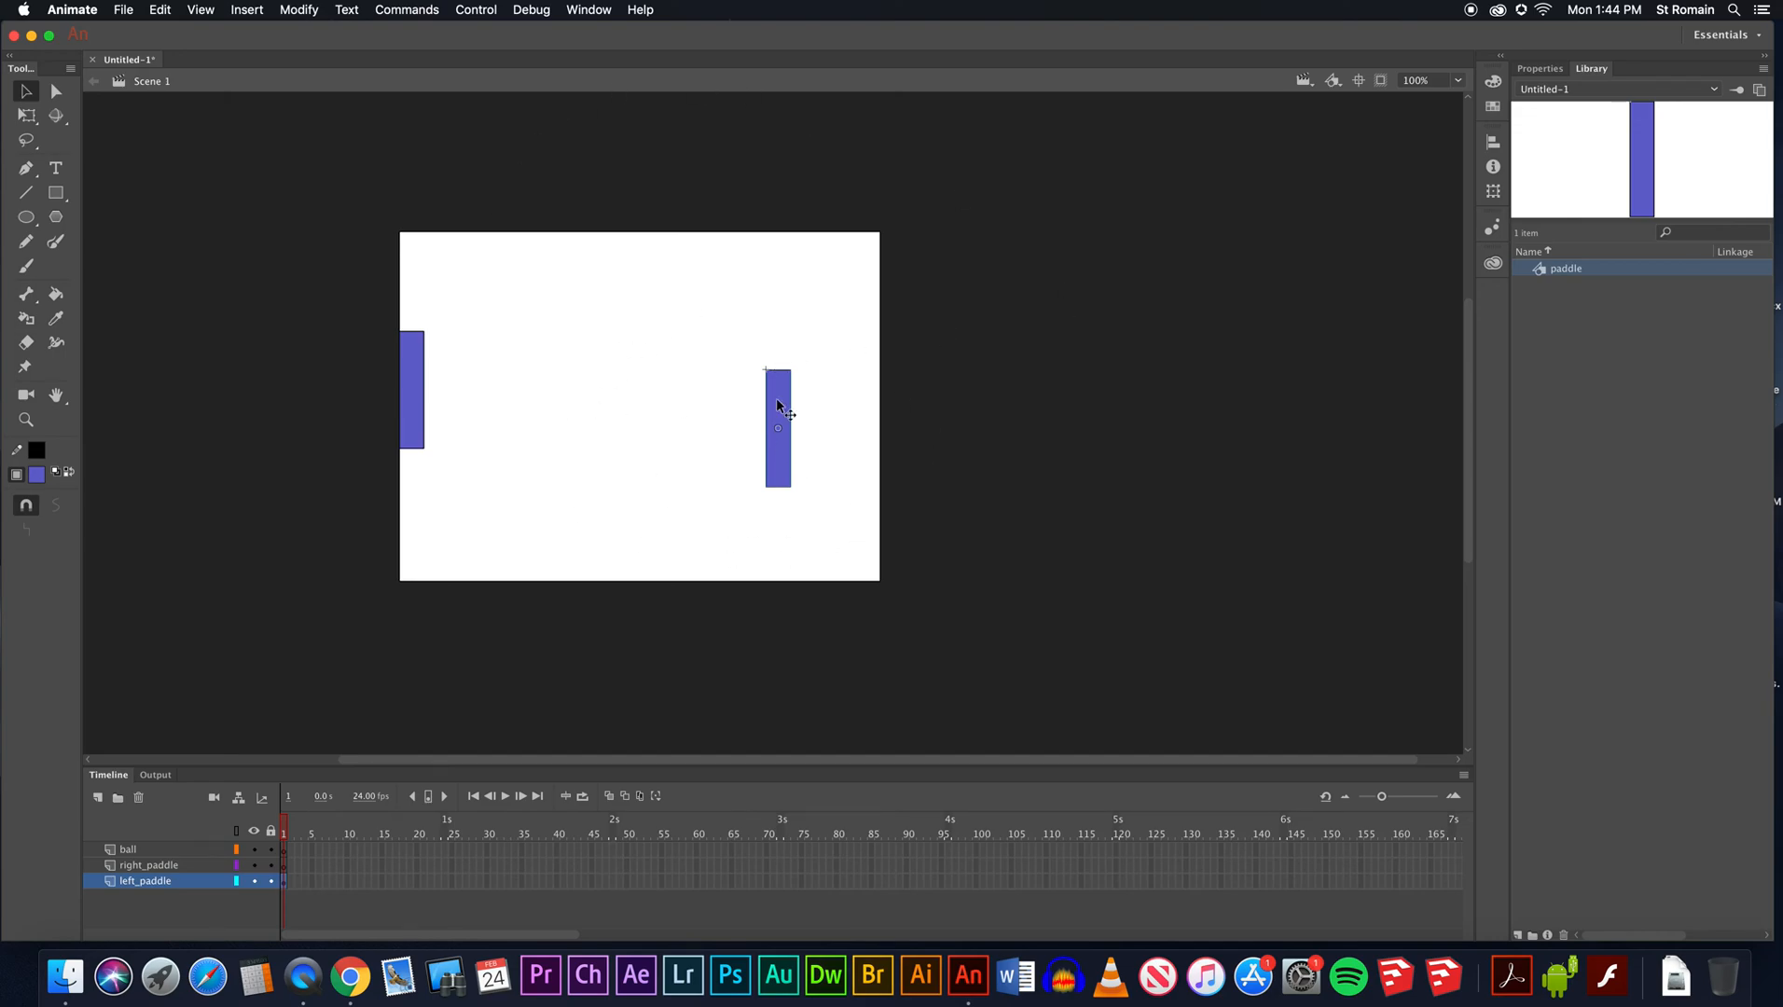
key(Delete)
key(space)
drag(797, 409, 330, 176)
click(160, 10)
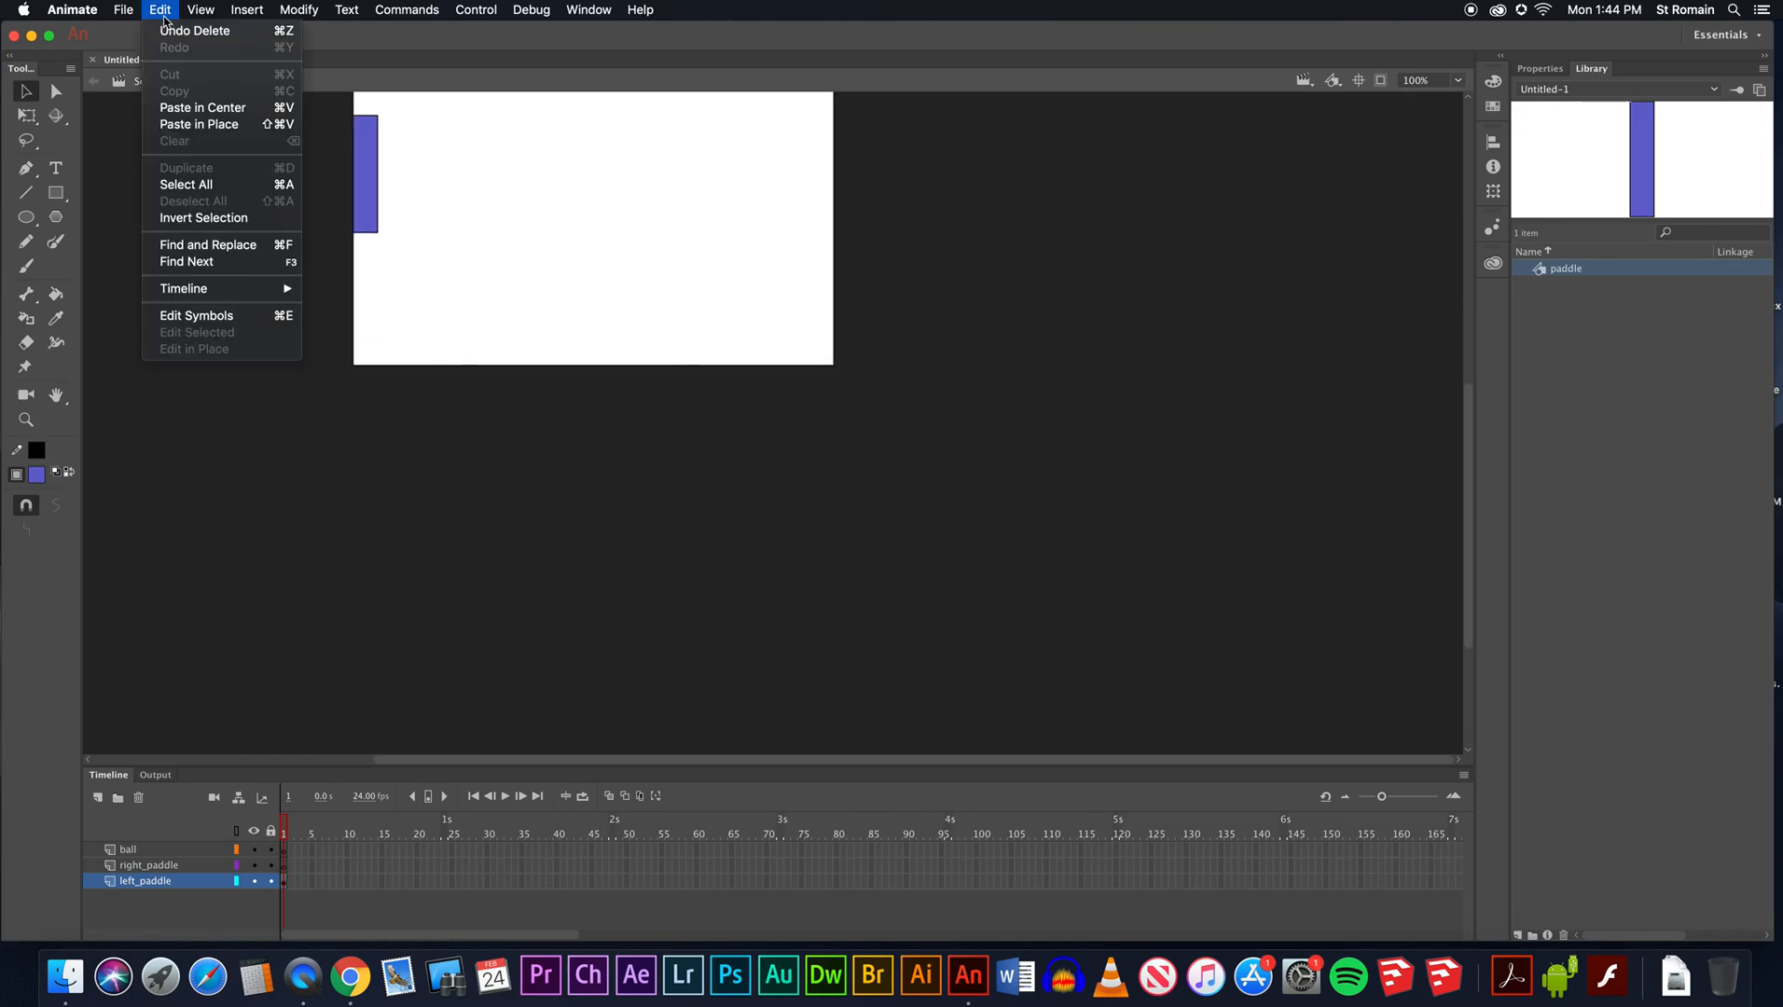
click(201, 107)
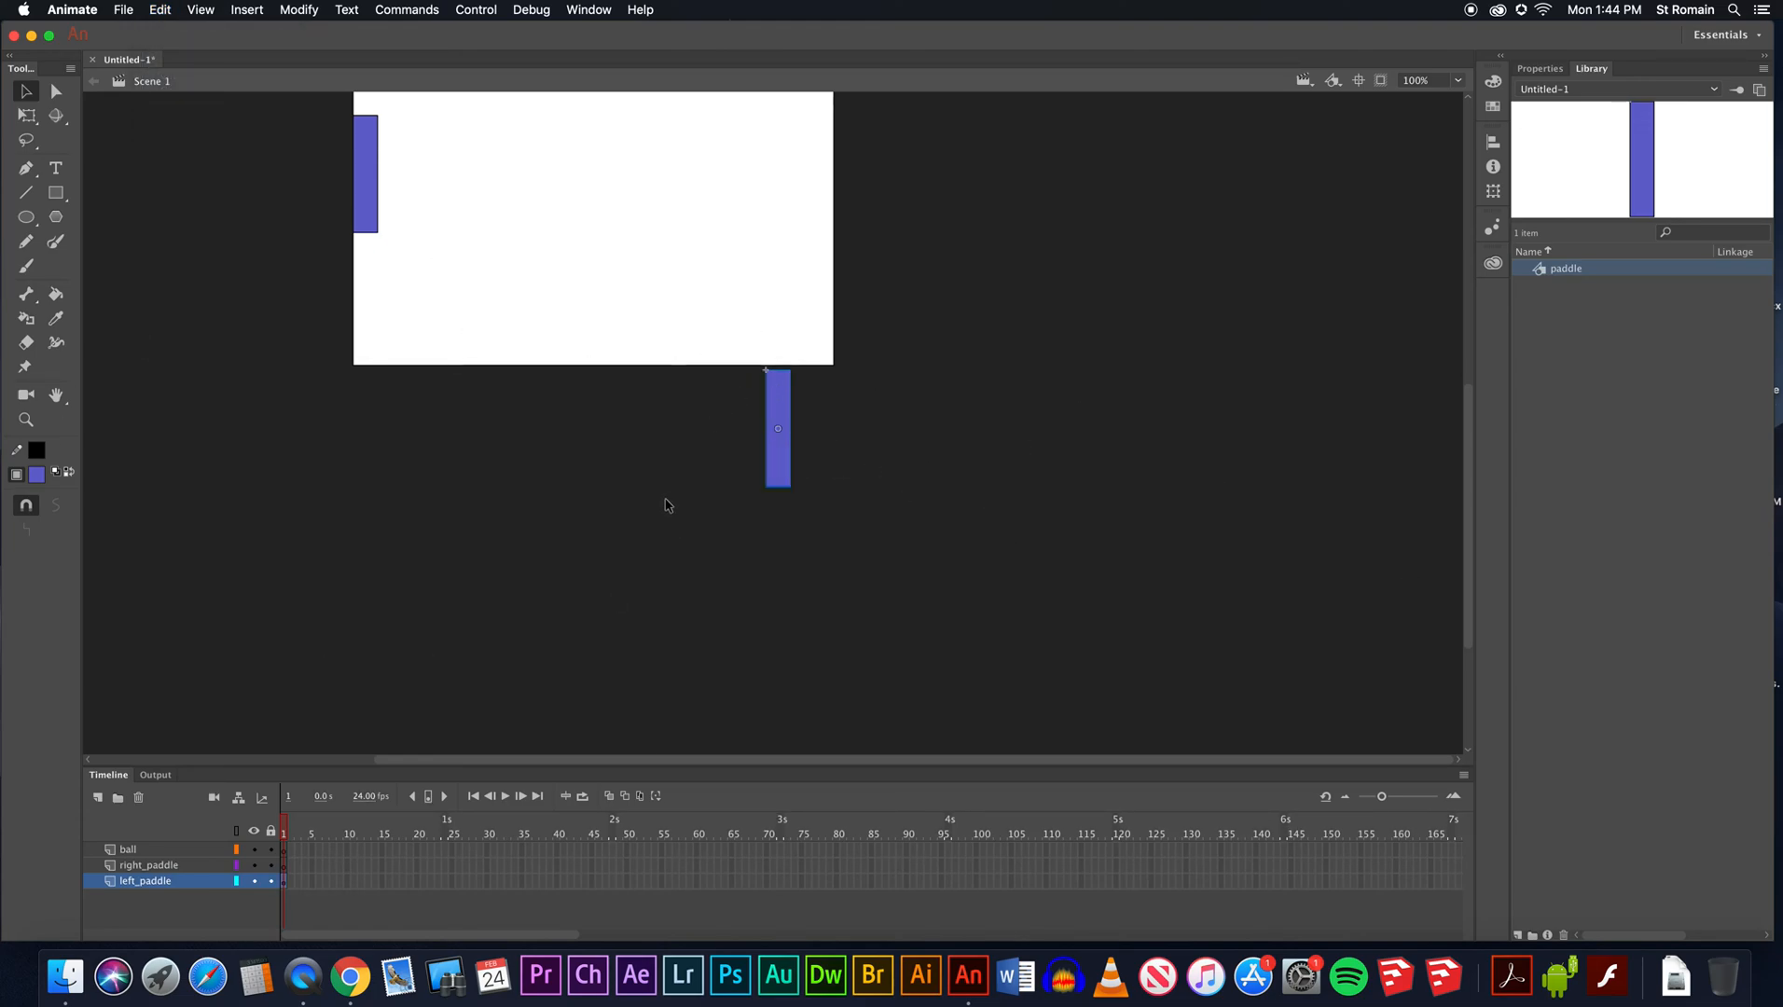
key(Delete)
key(space)
drag(526, 246, 757, 529)
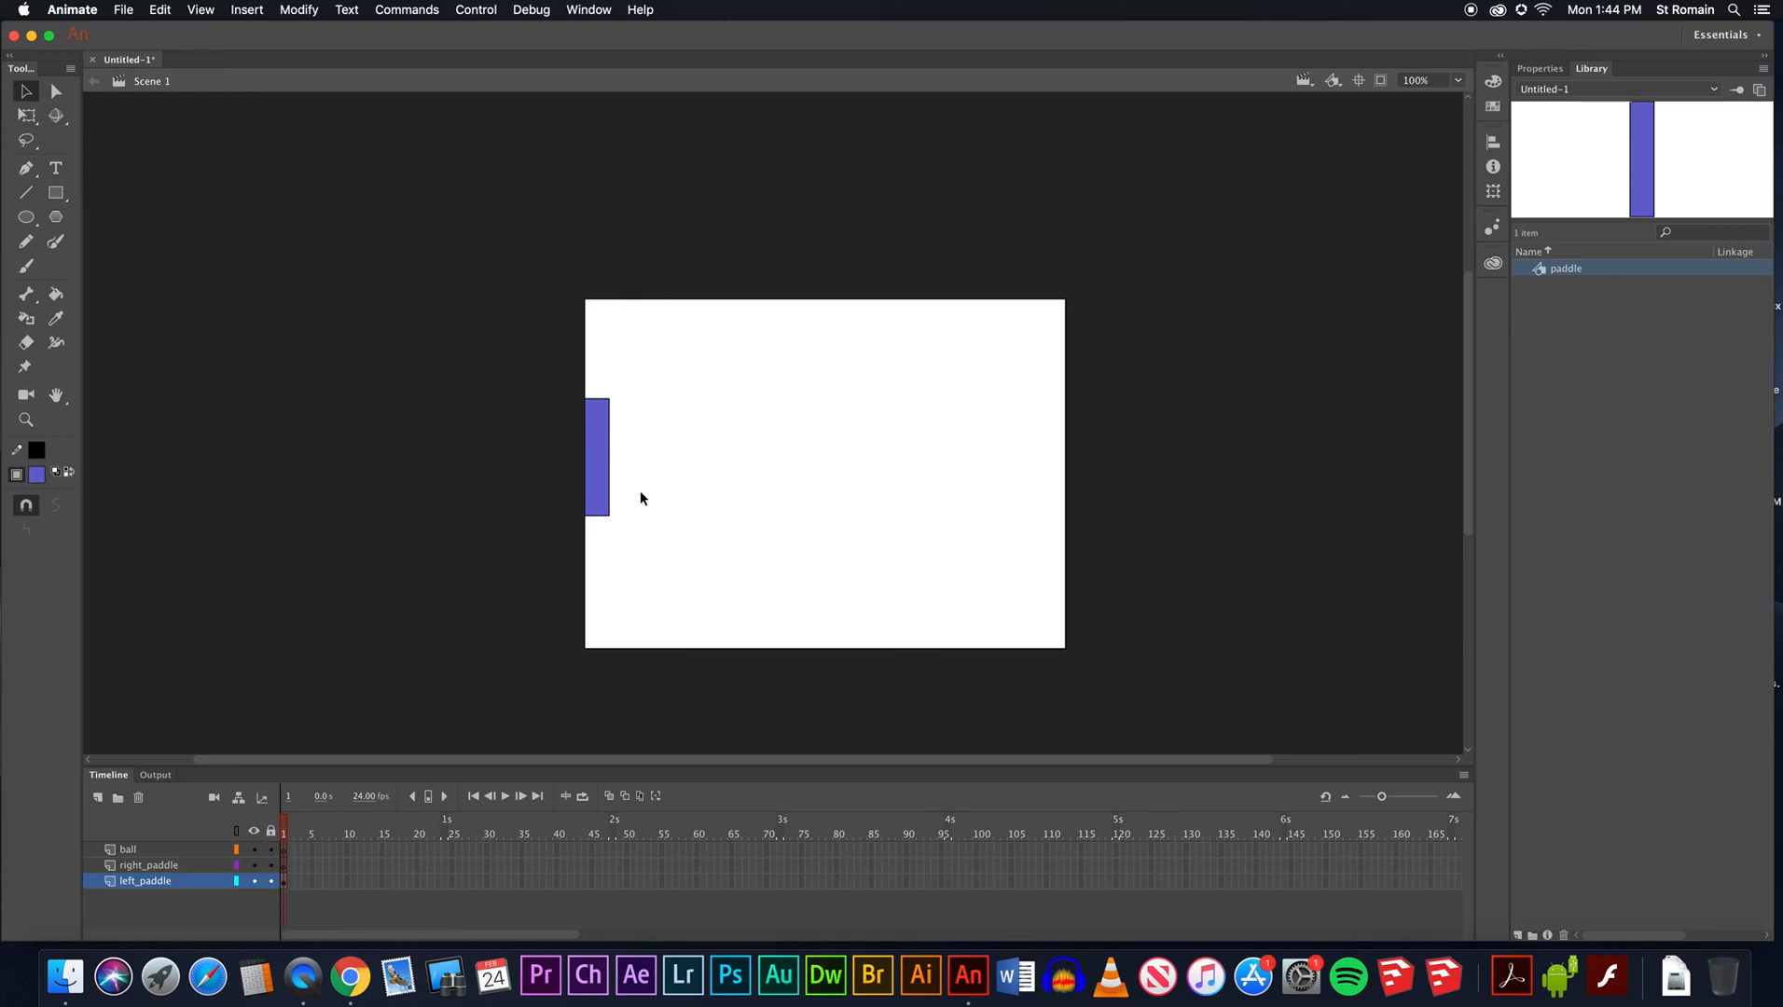
Paste the copied paddle in place on the right_paddle layer and move it straight across to the stage's right edge.
click(152, 867)
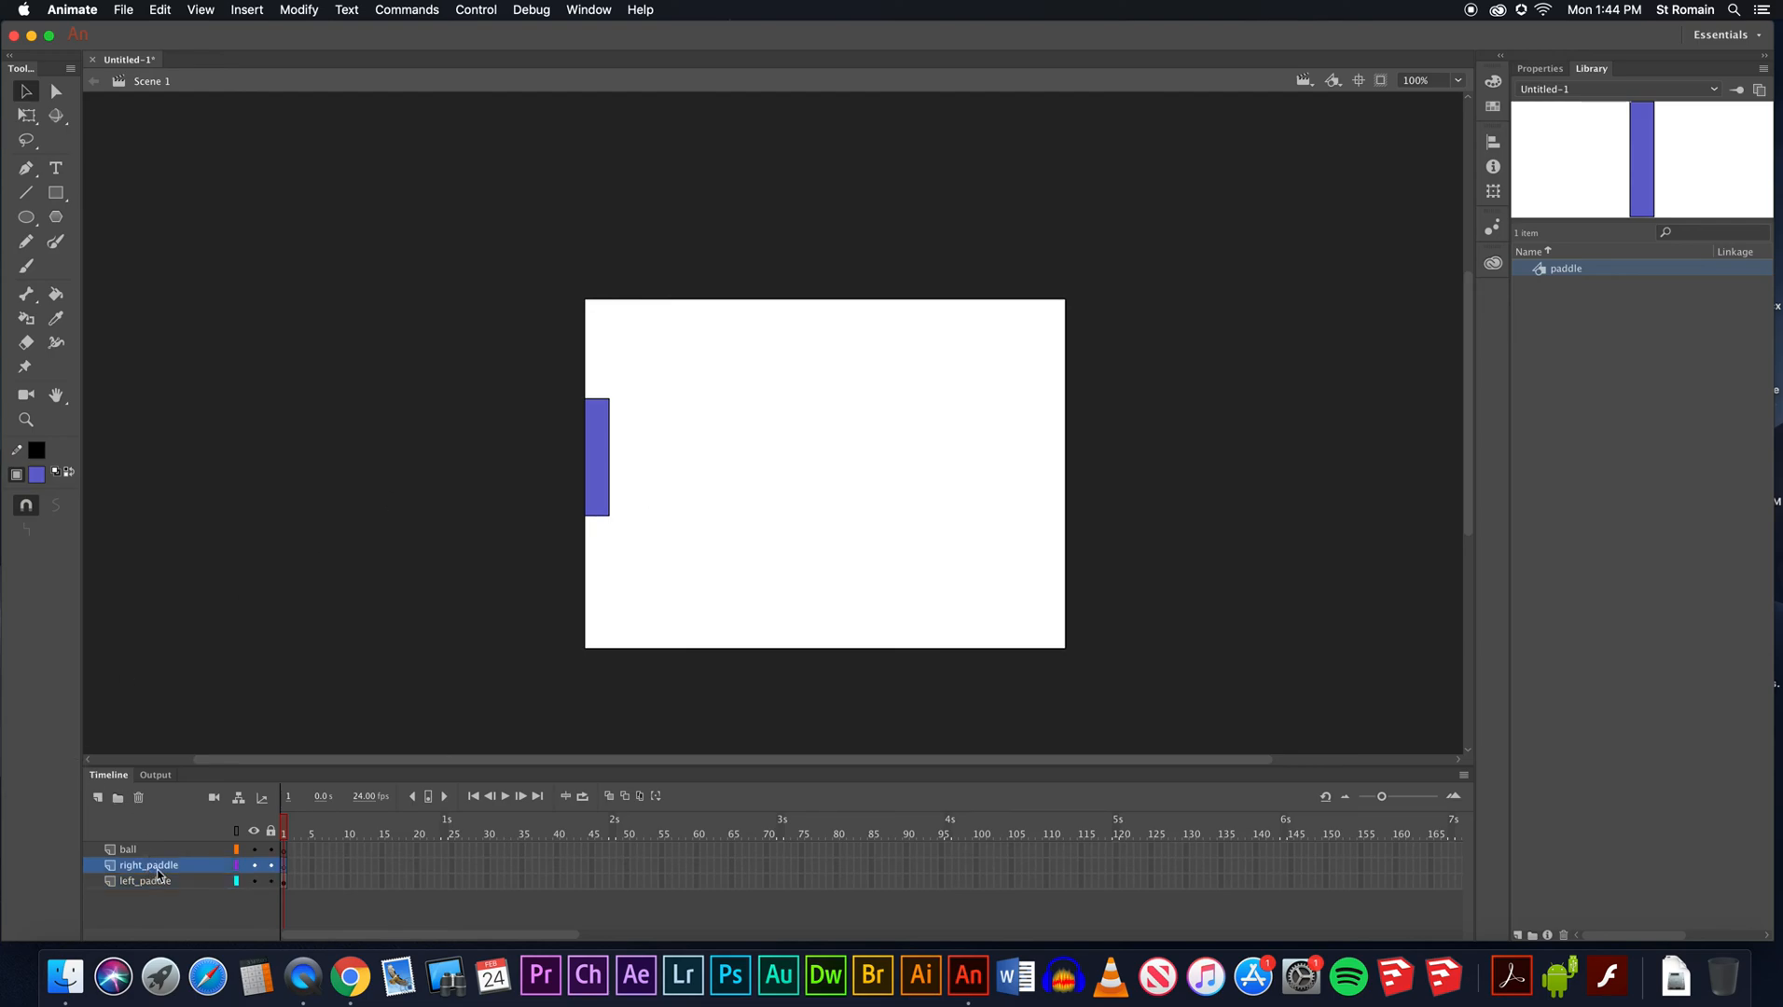
click(162, 11)
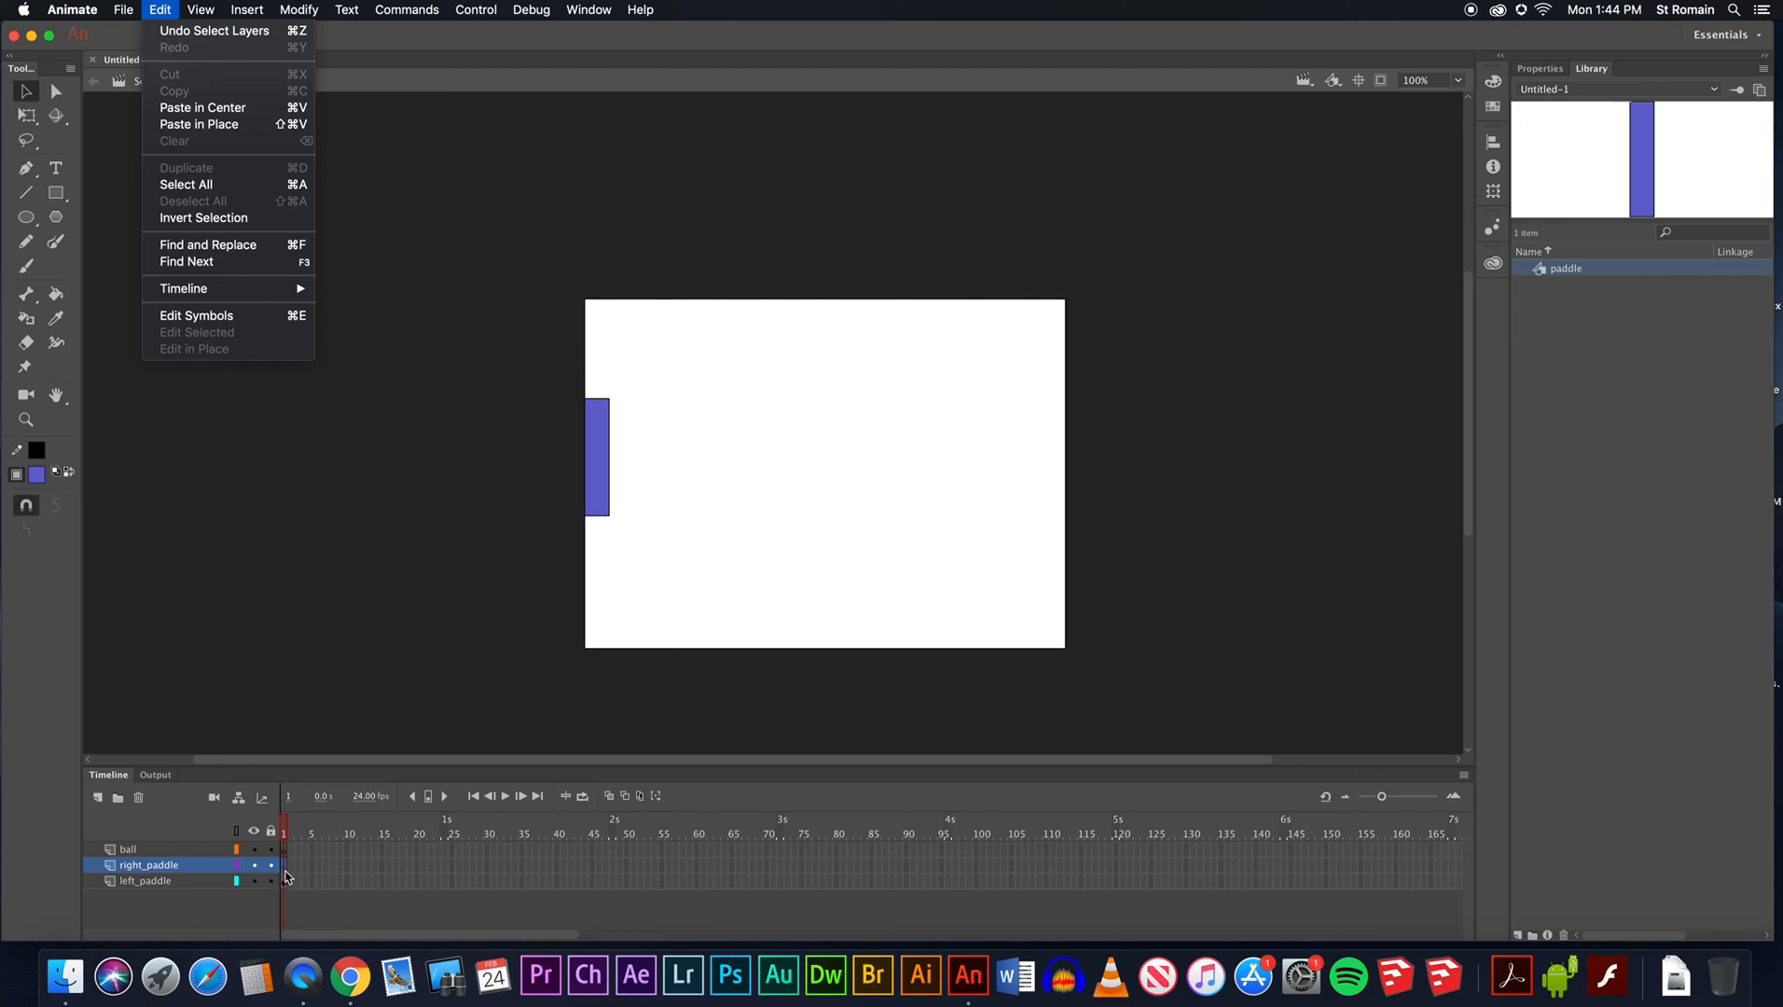
click(221, 126)
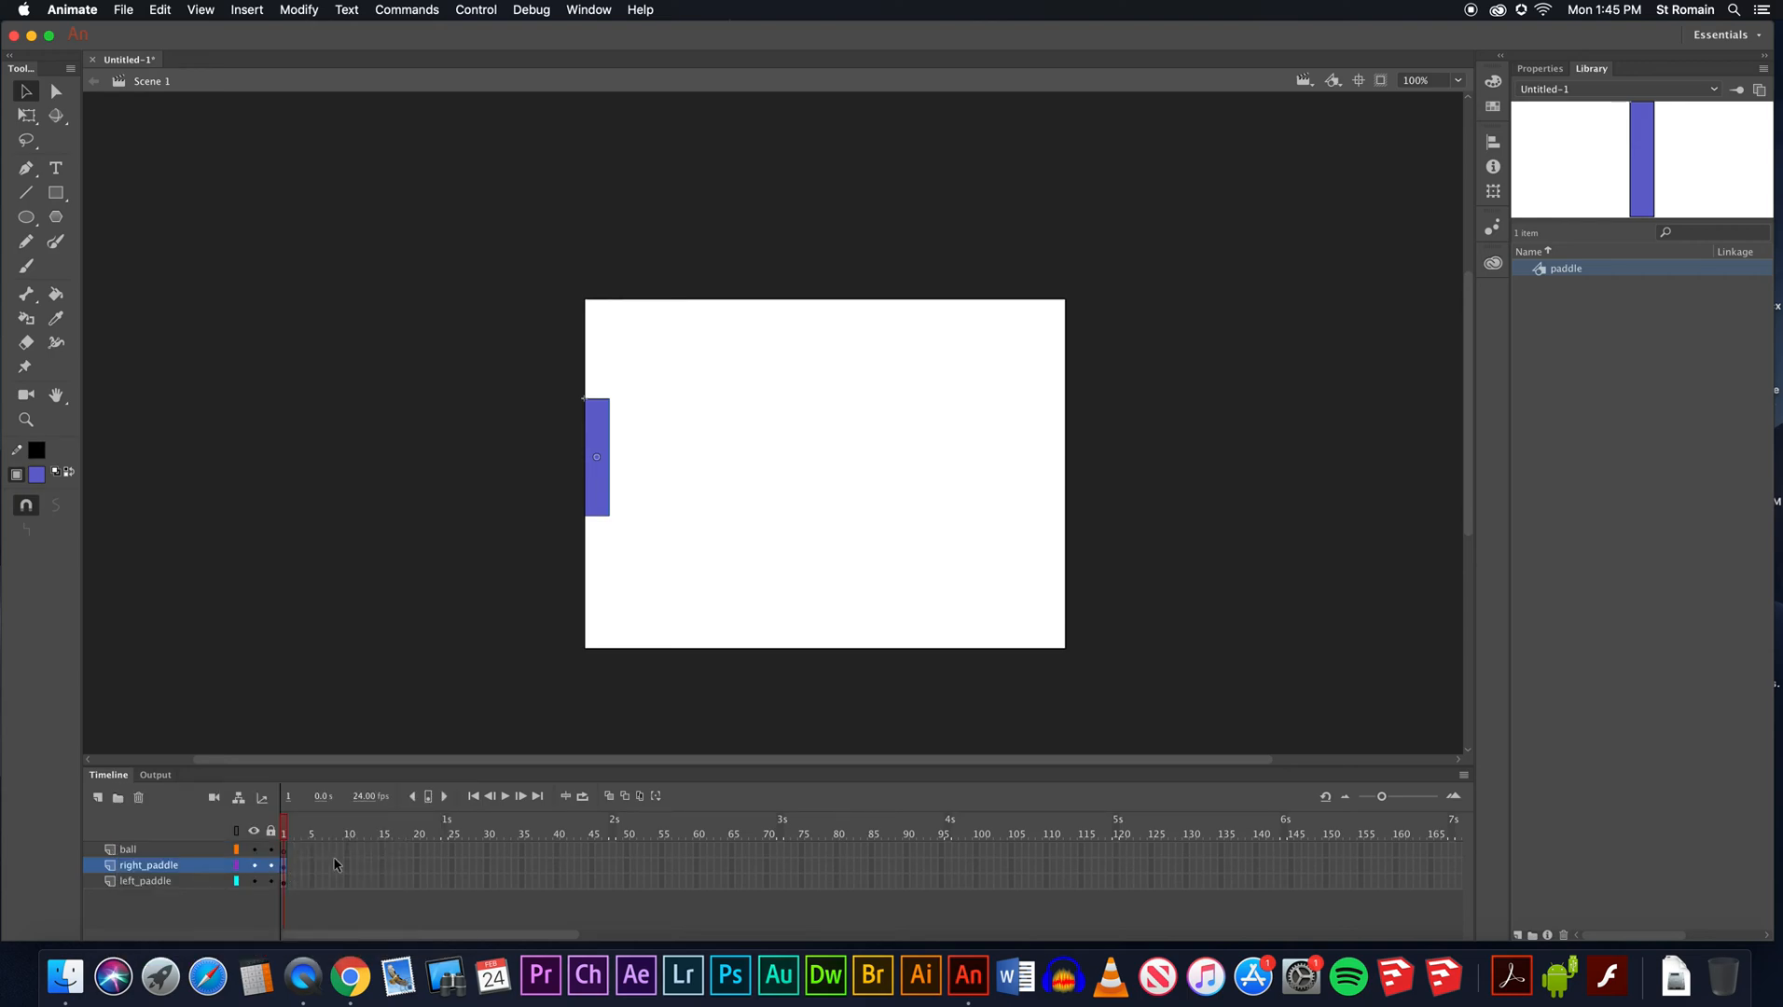
drag(596, 483, 629, 524)
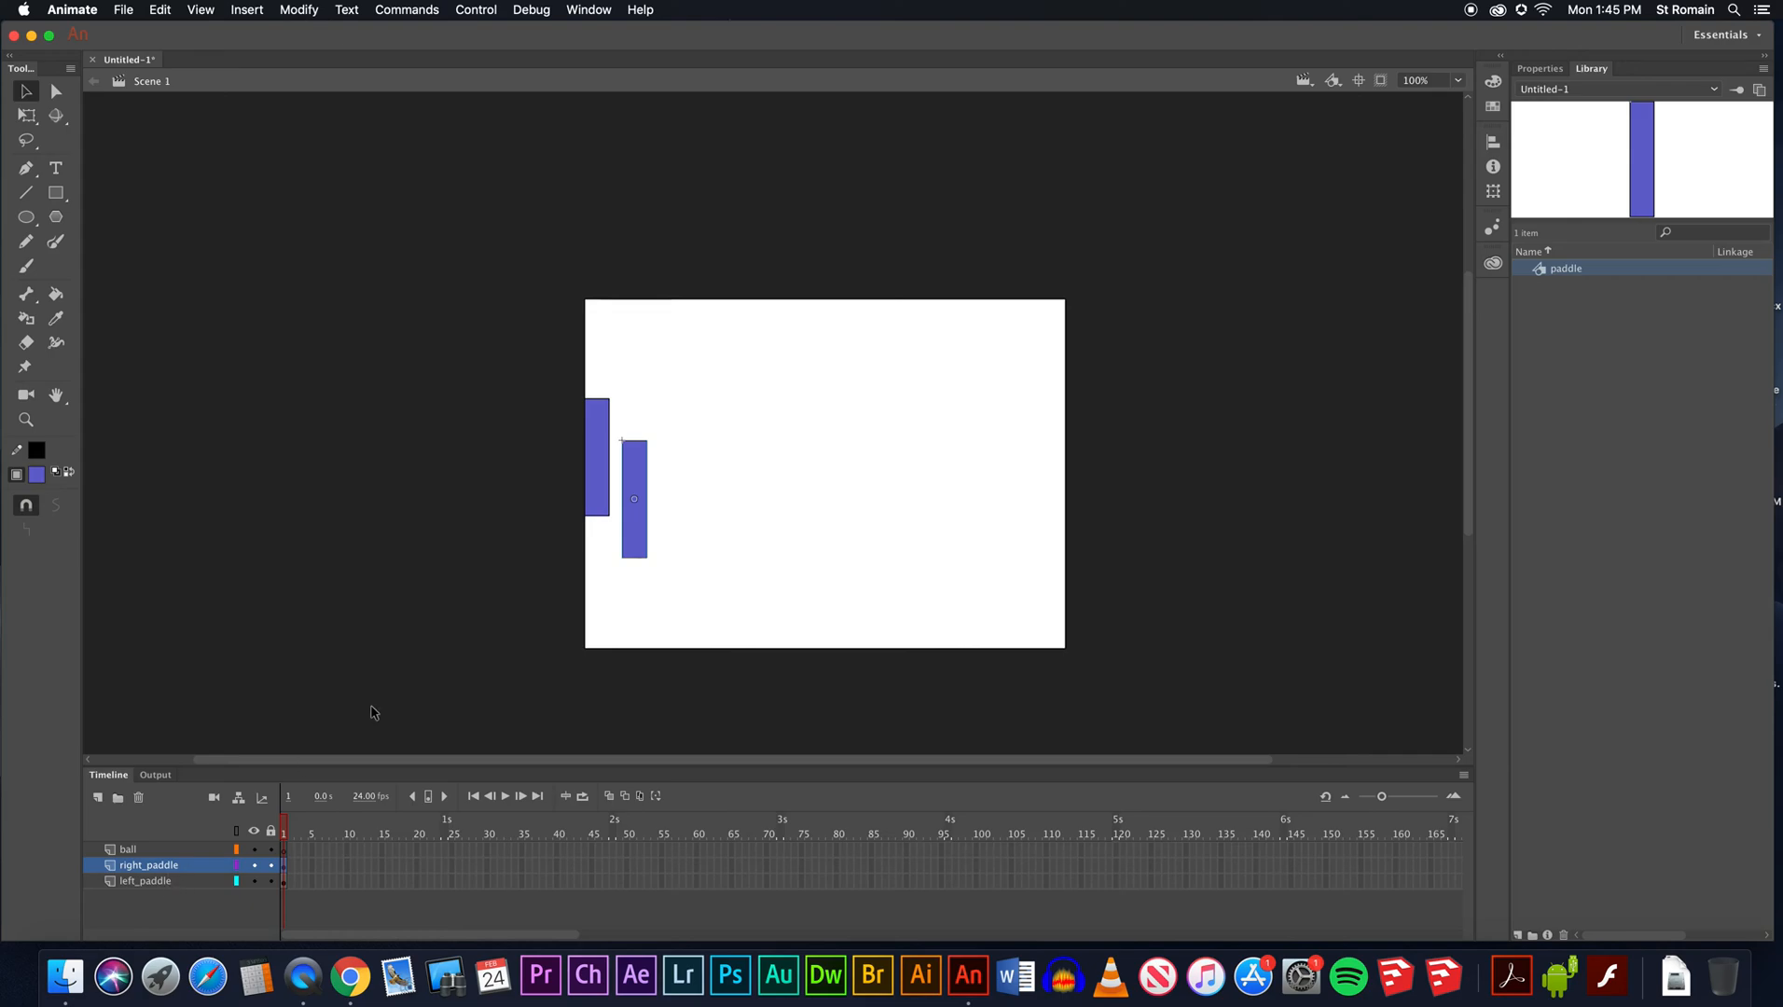
drag(627, 548, 892, 478)
key(super+z)
drag(623, 462, 1045, 424)
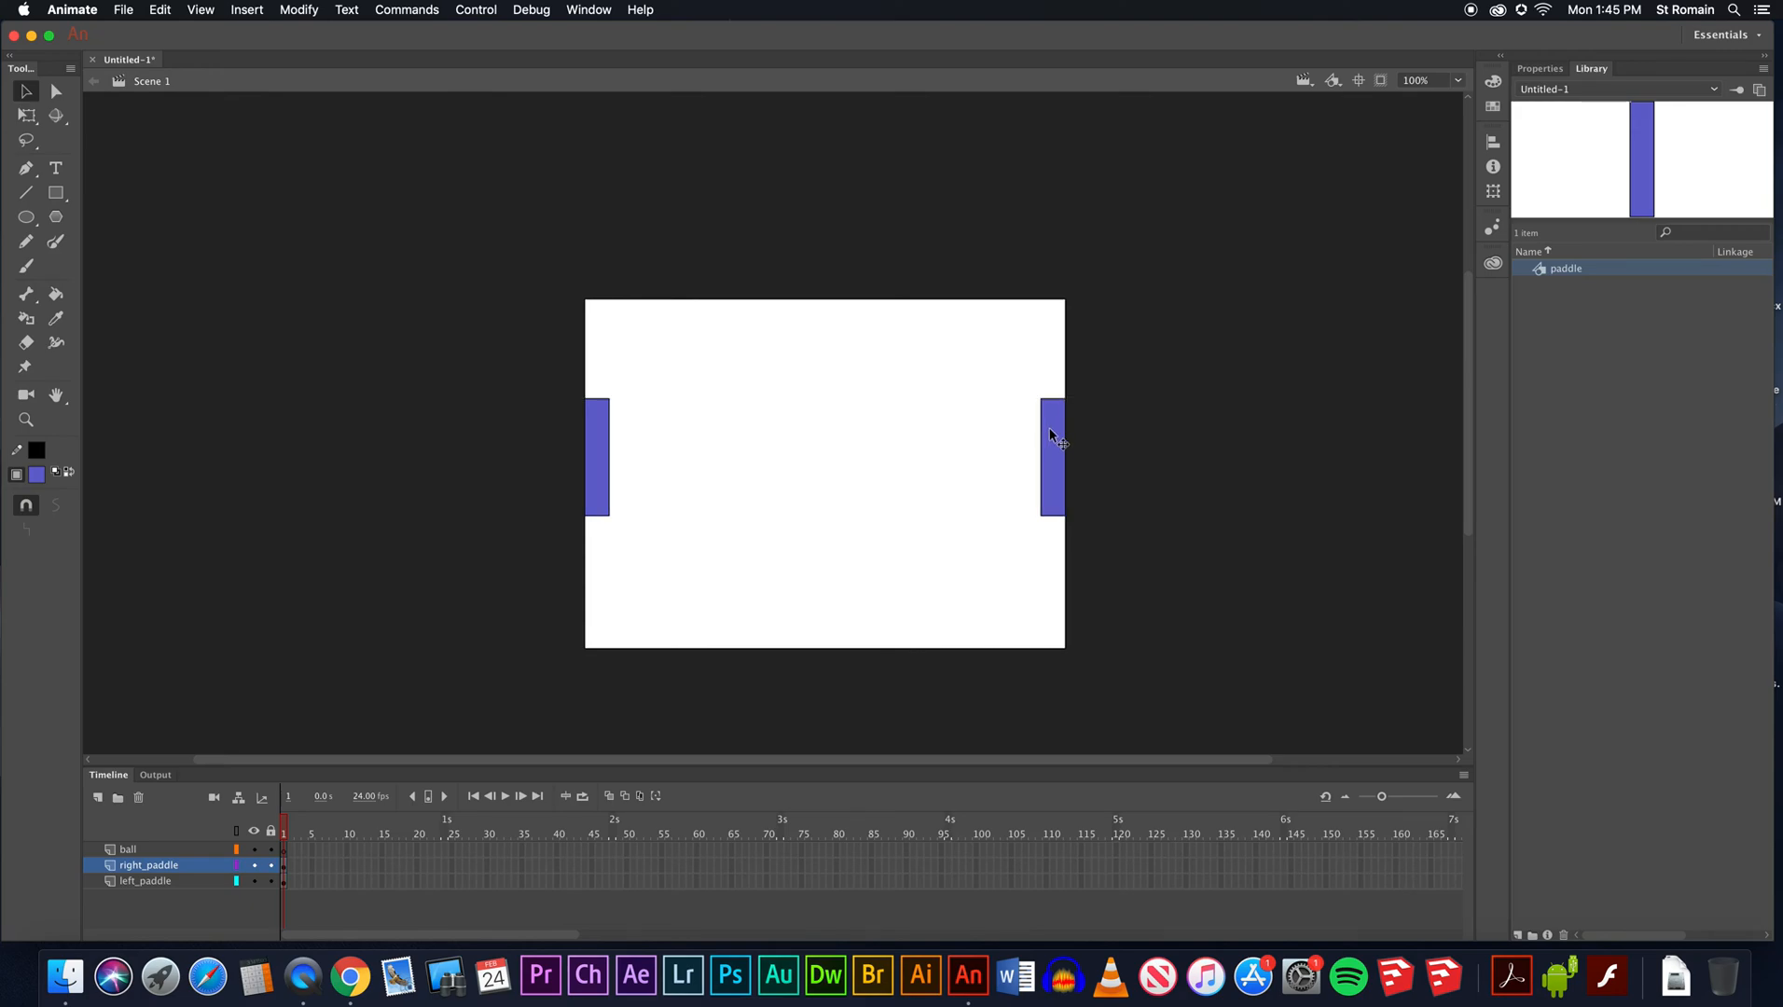
Select both paddles and align them to the stage's vertical centre.
drag(560, 364, 1121, 602)
click(1493, 143)
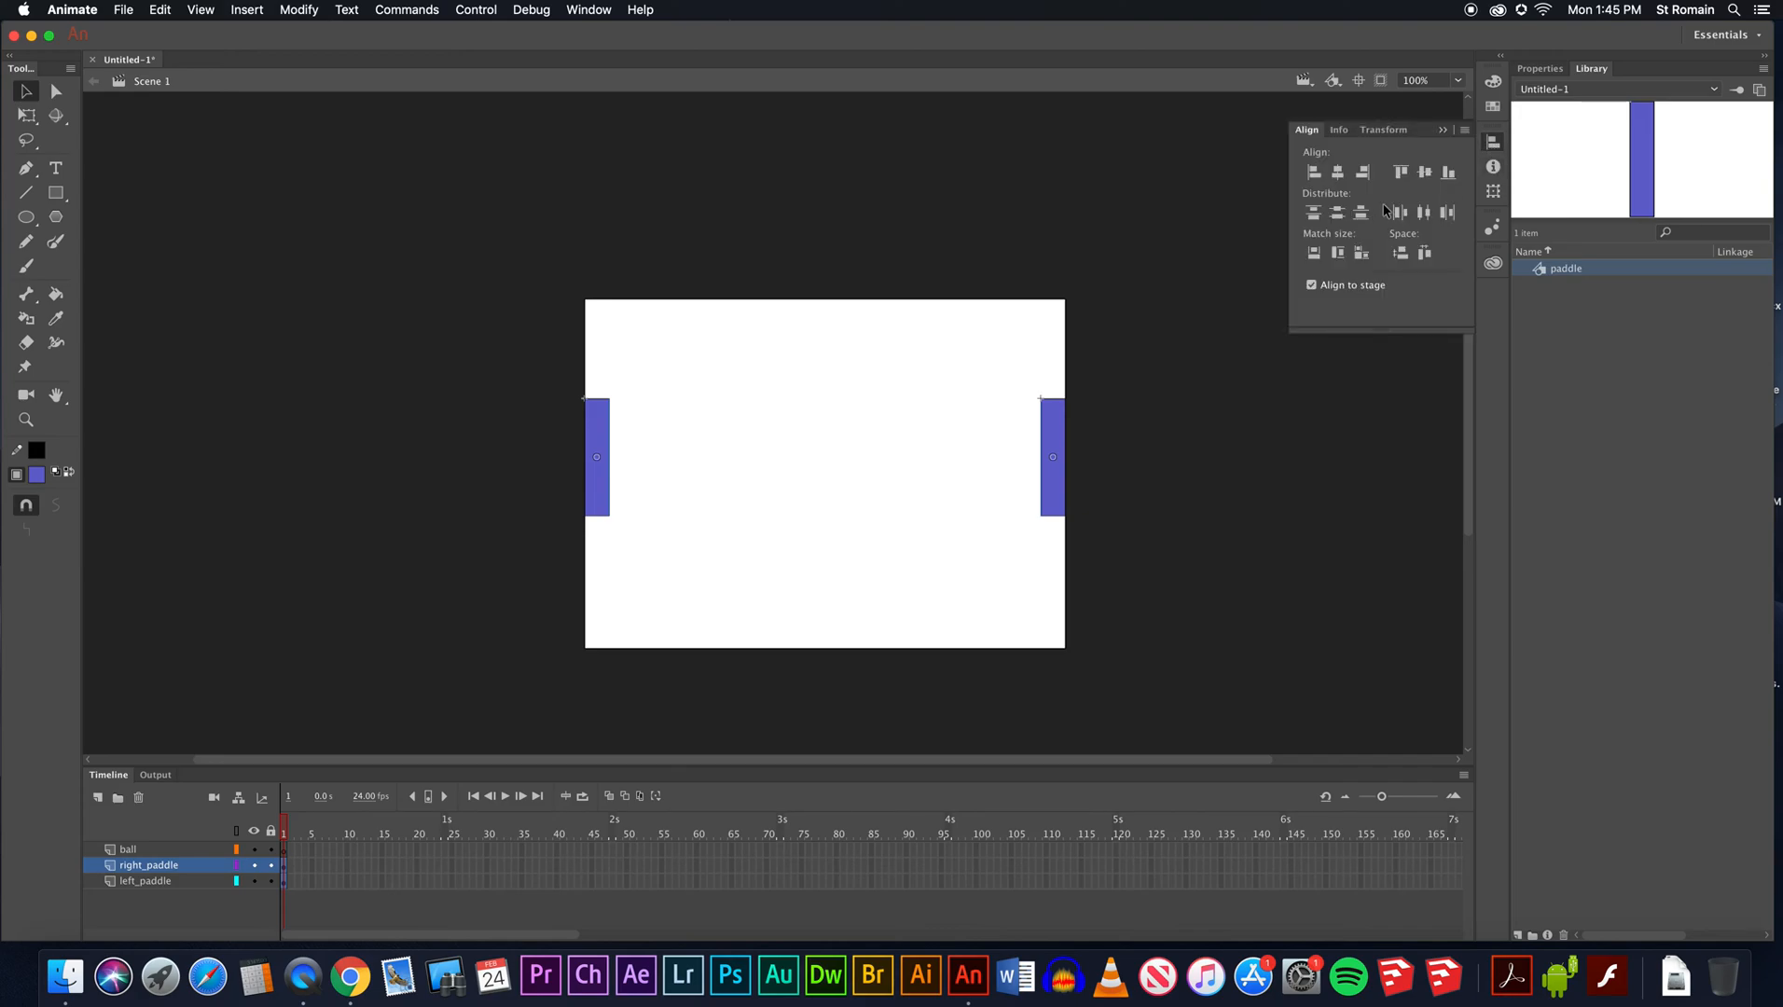
click(1424, 172)
Move the right paddle inward, and align it back to the stage's vertical centre and right edge.
click(1051, 461)
drag(1051, 462, 988, 464)
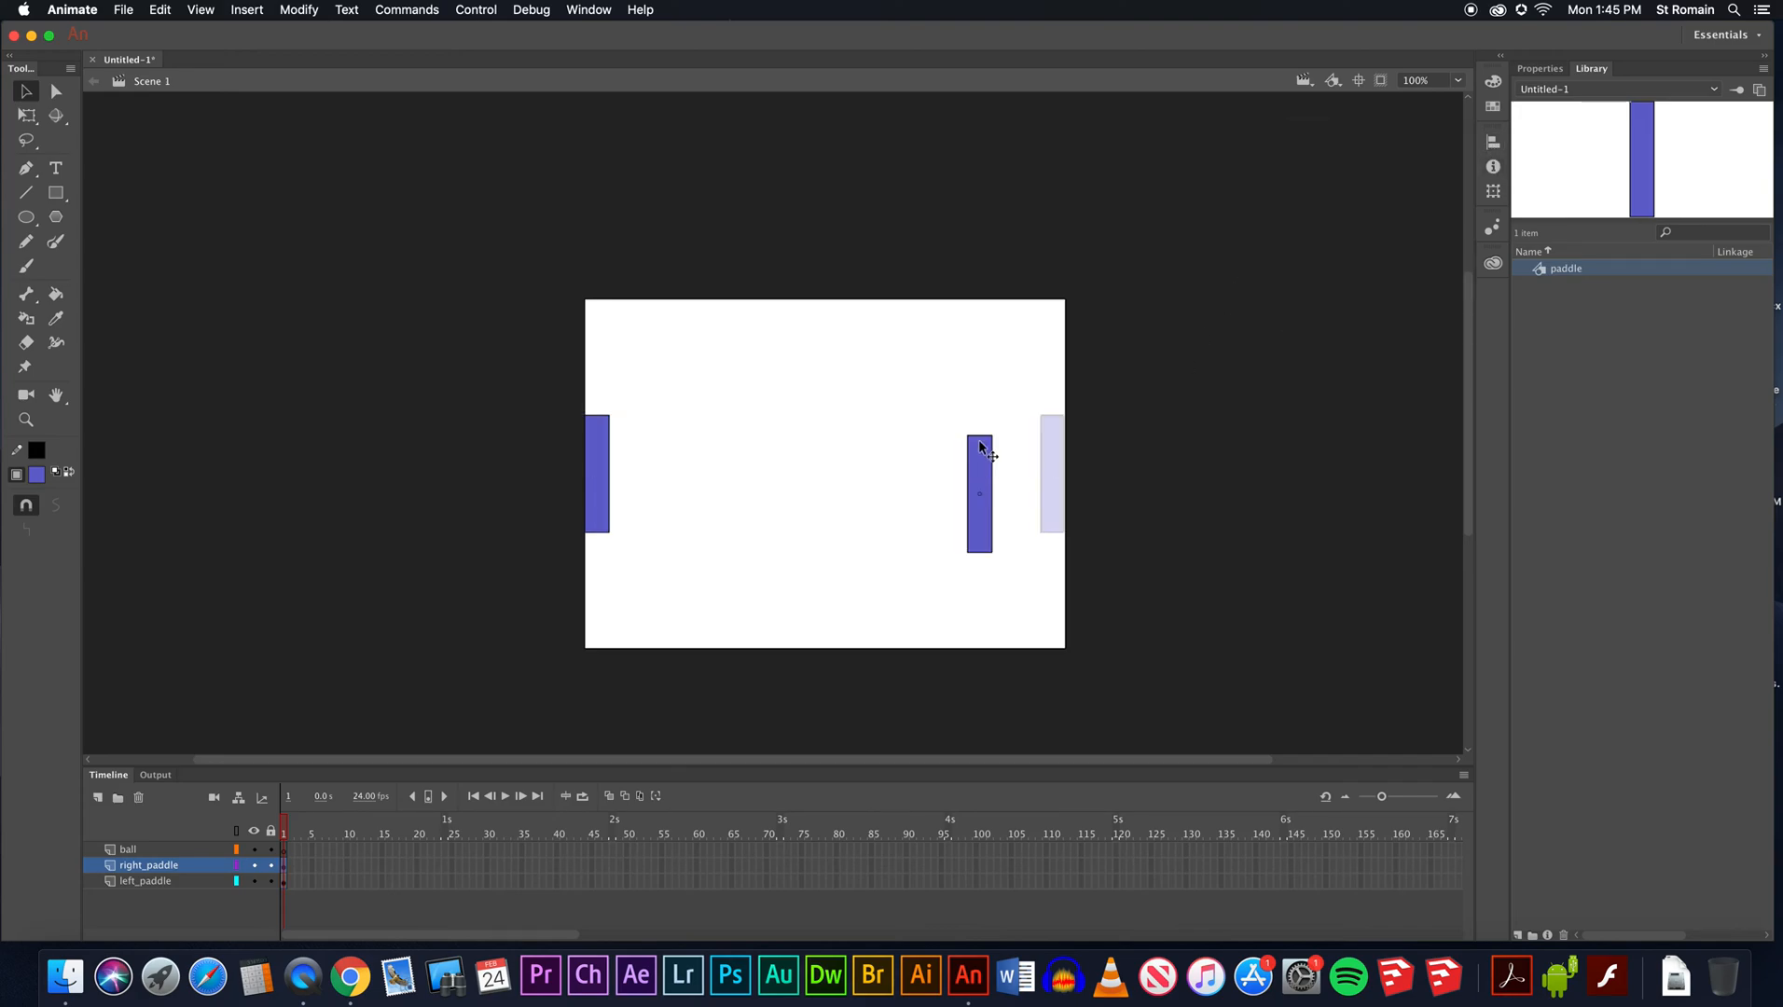
click(1492, 143)
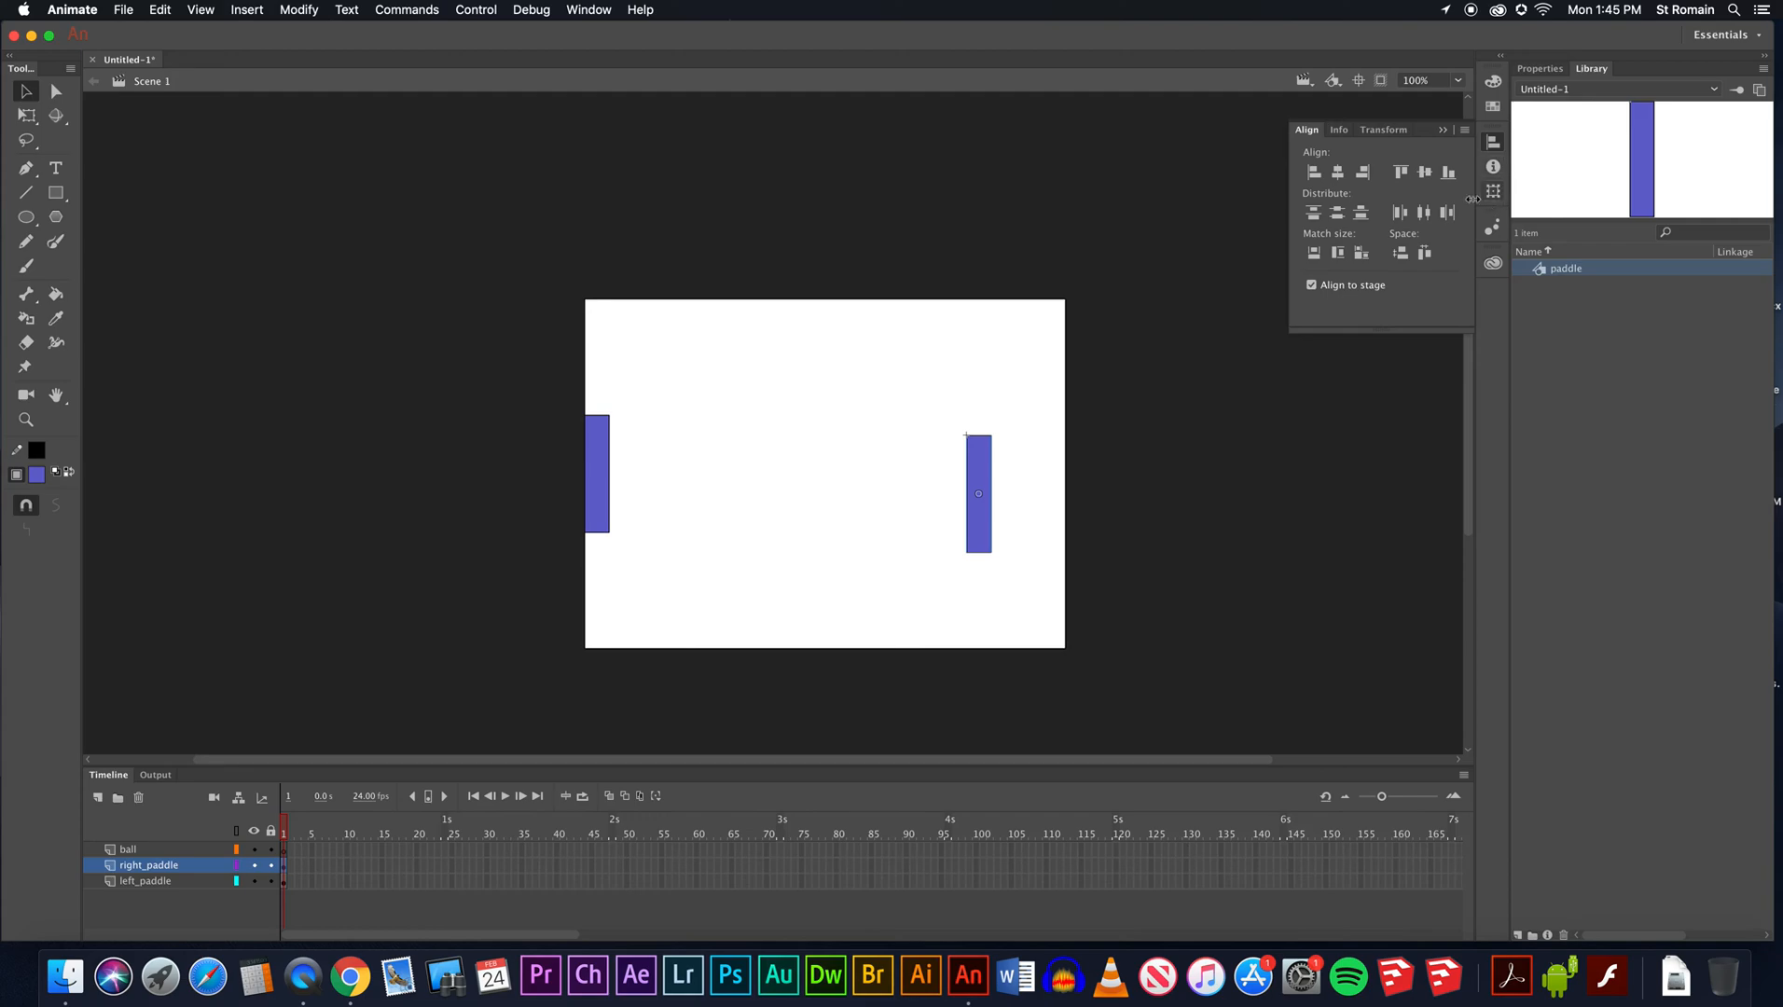
click(1422, 176)
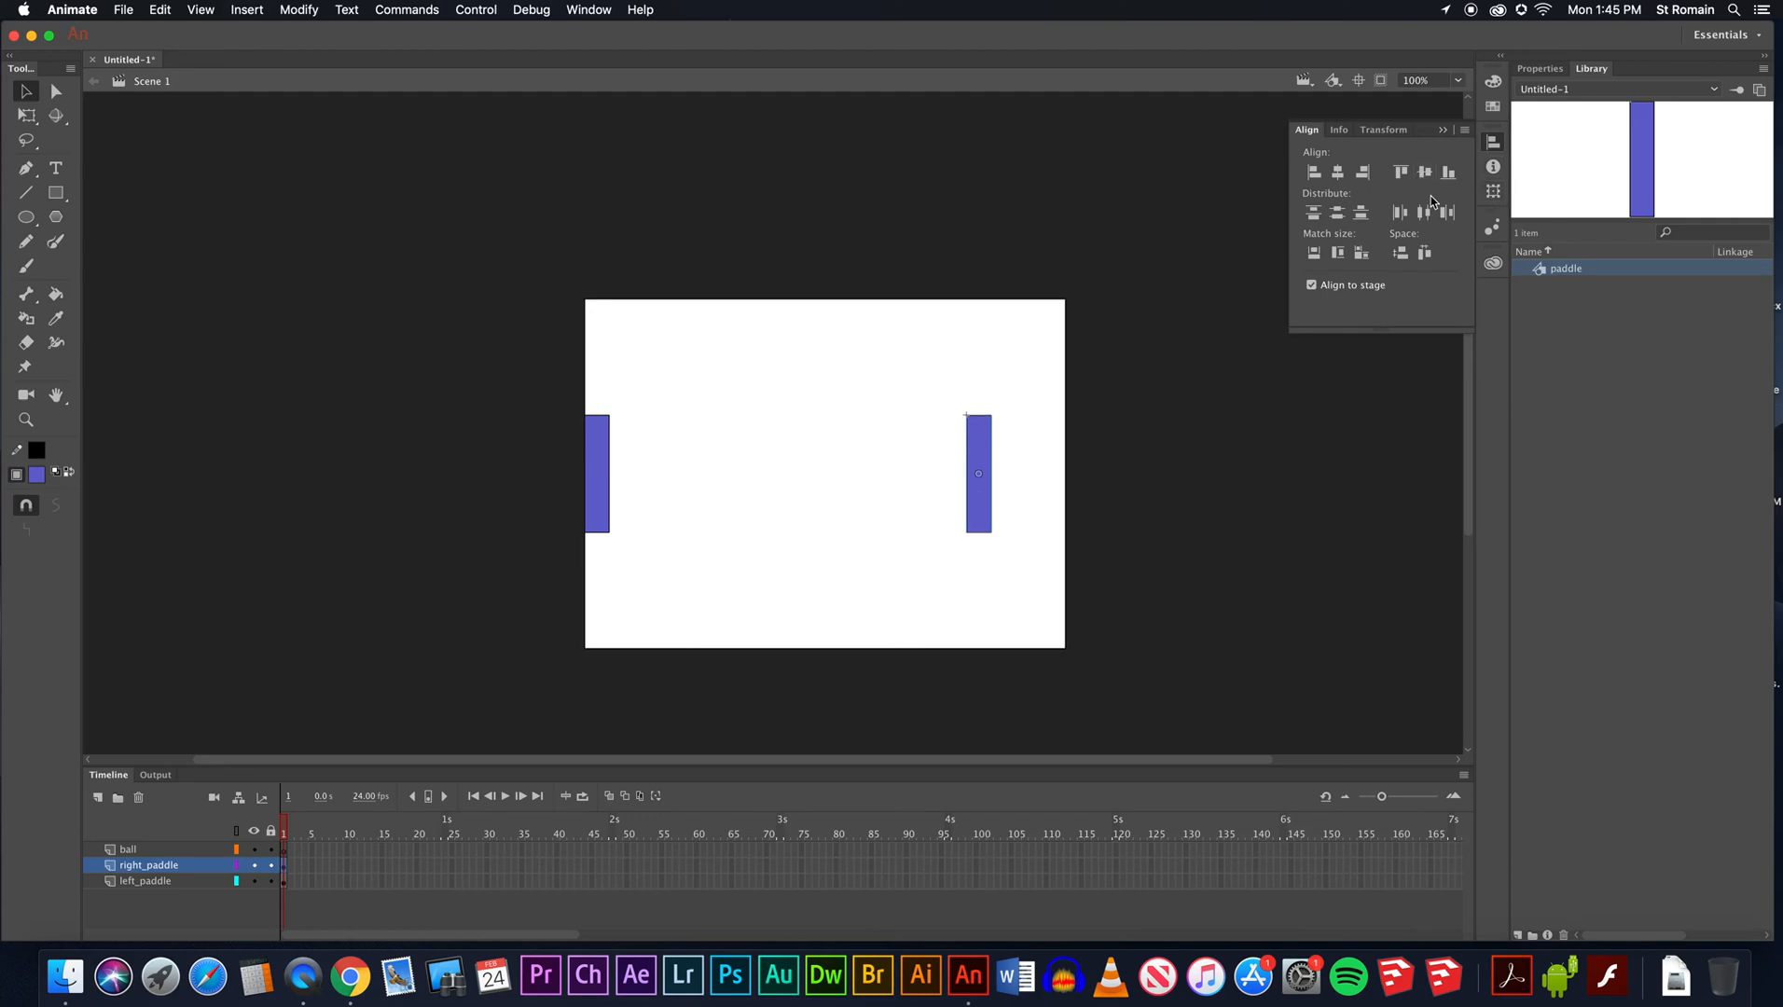
click(1362, 173)
click(1159, 354)
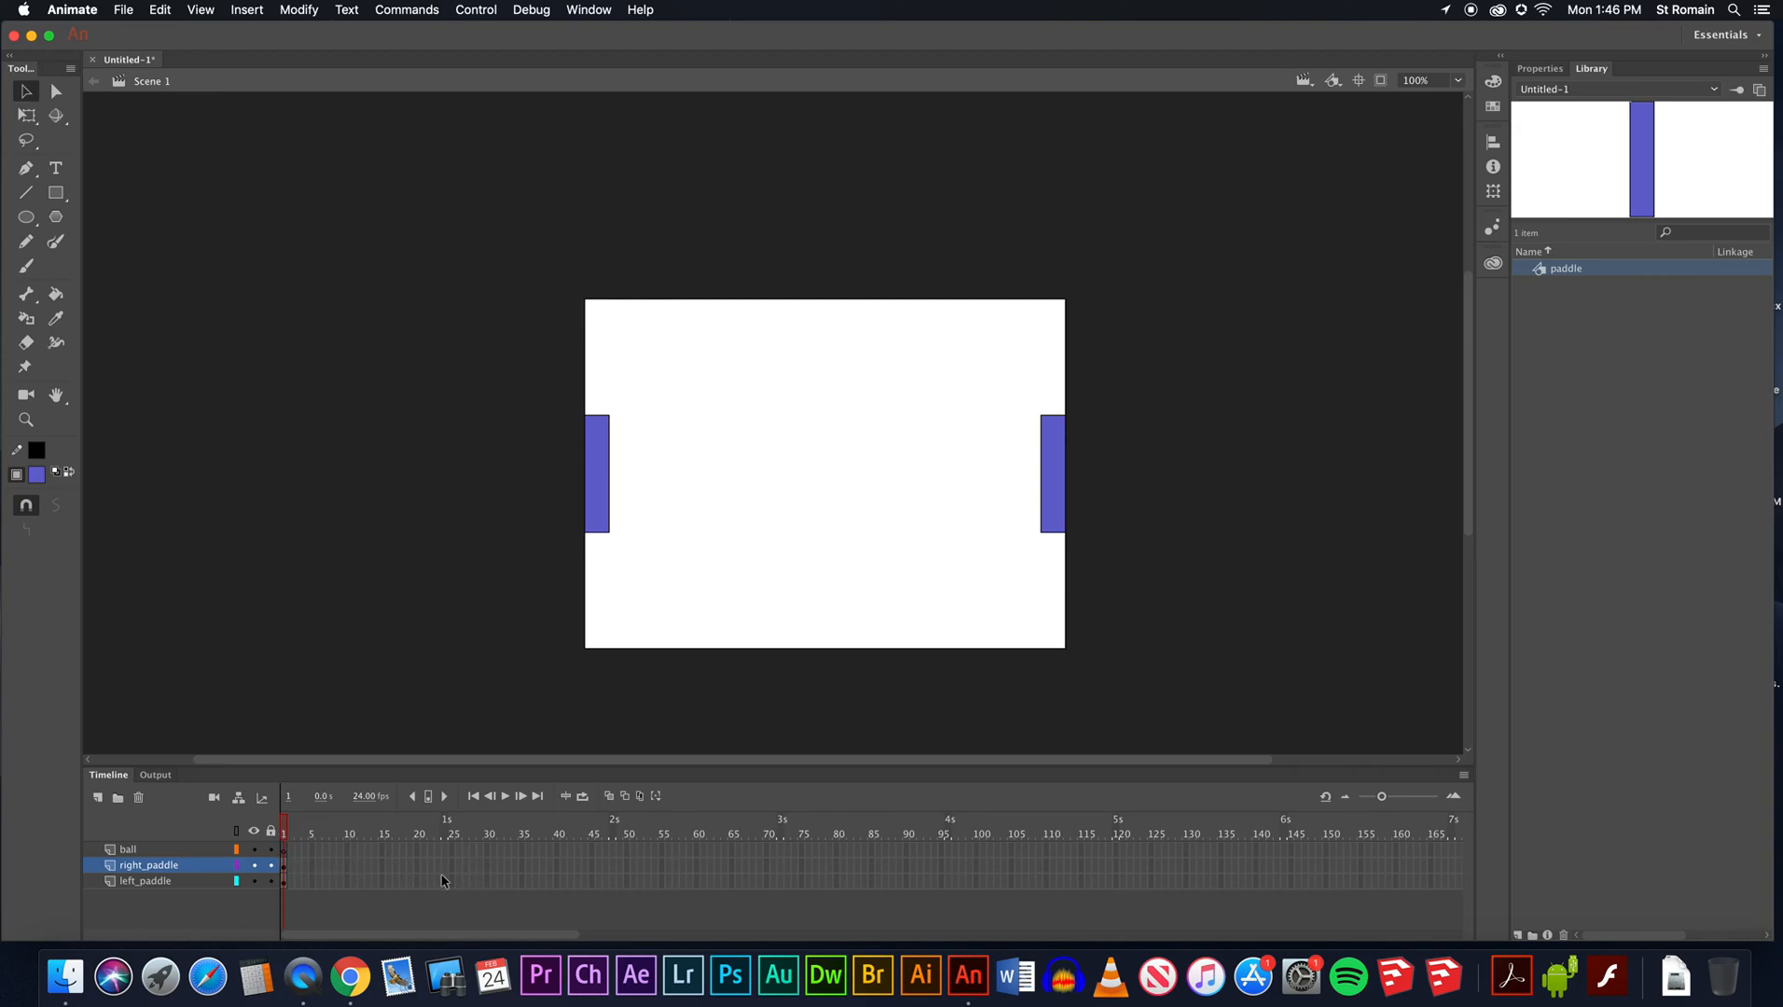
Insert keyframes at frame 30 on both the left_paddle and right_paddle layers.
click(285, 881)
click(284, 865)
click(486, 866)
click(486, 879)
click(486, 865)
click(486, 880)
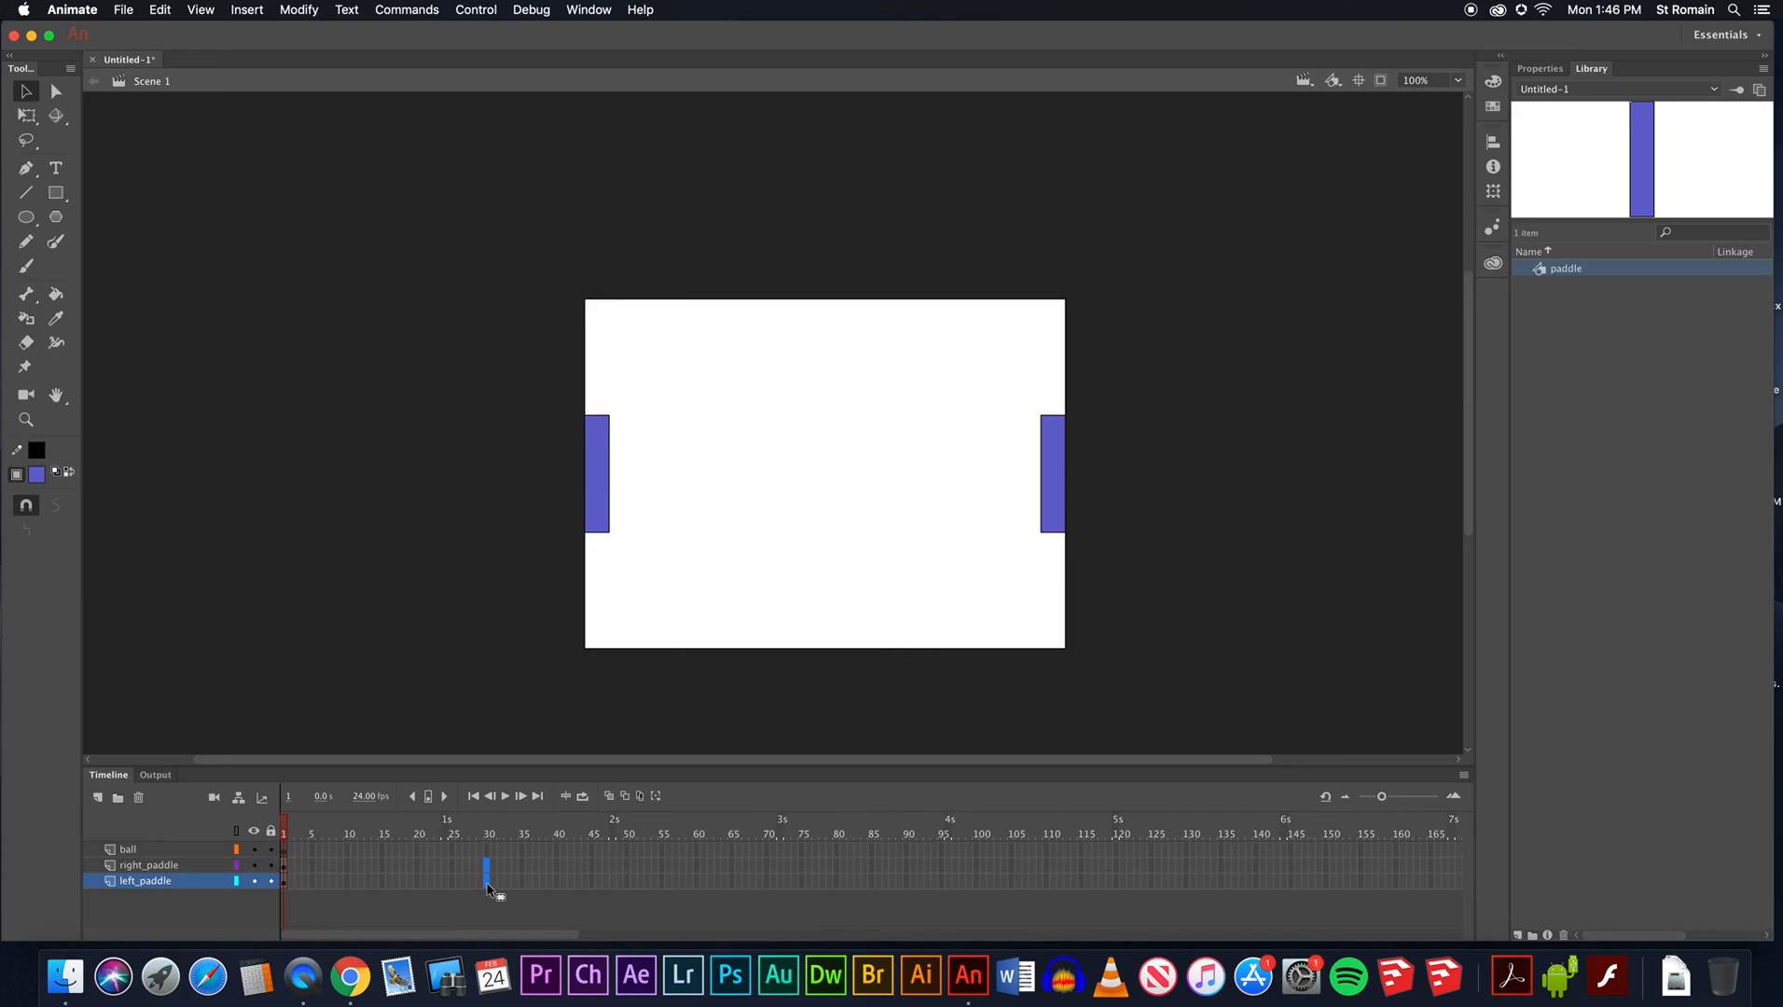
right_click(487, 886)
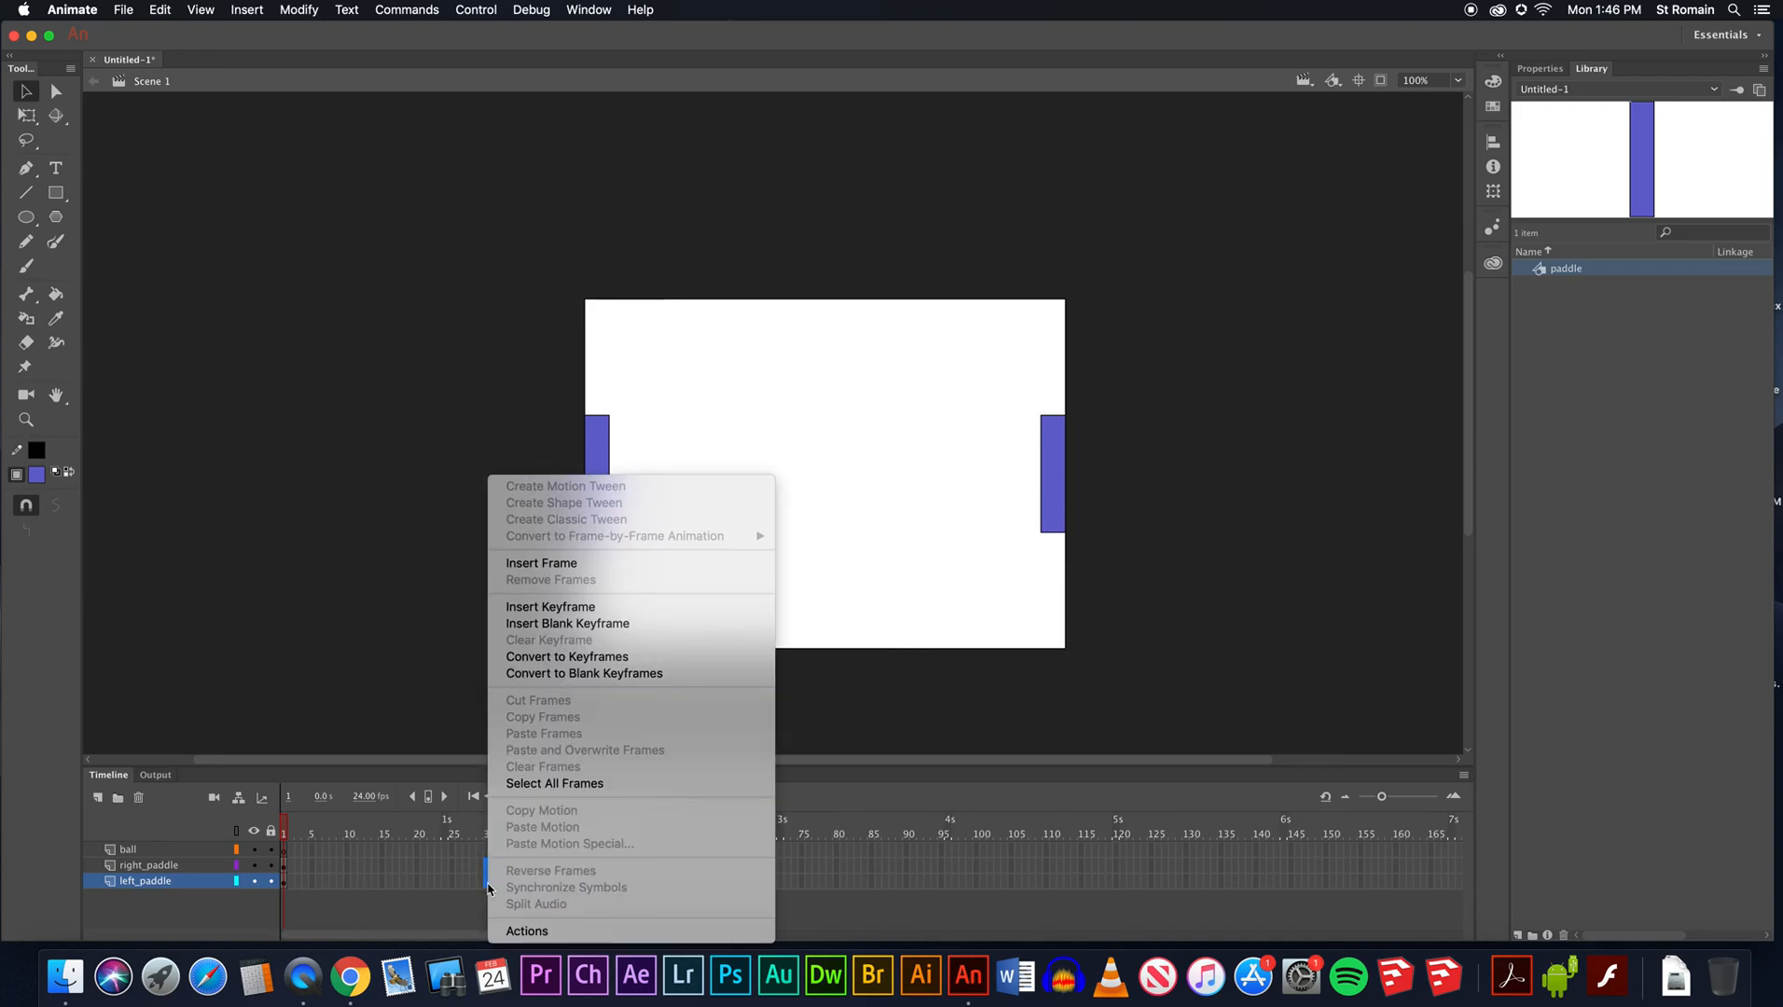
click(553, 611)
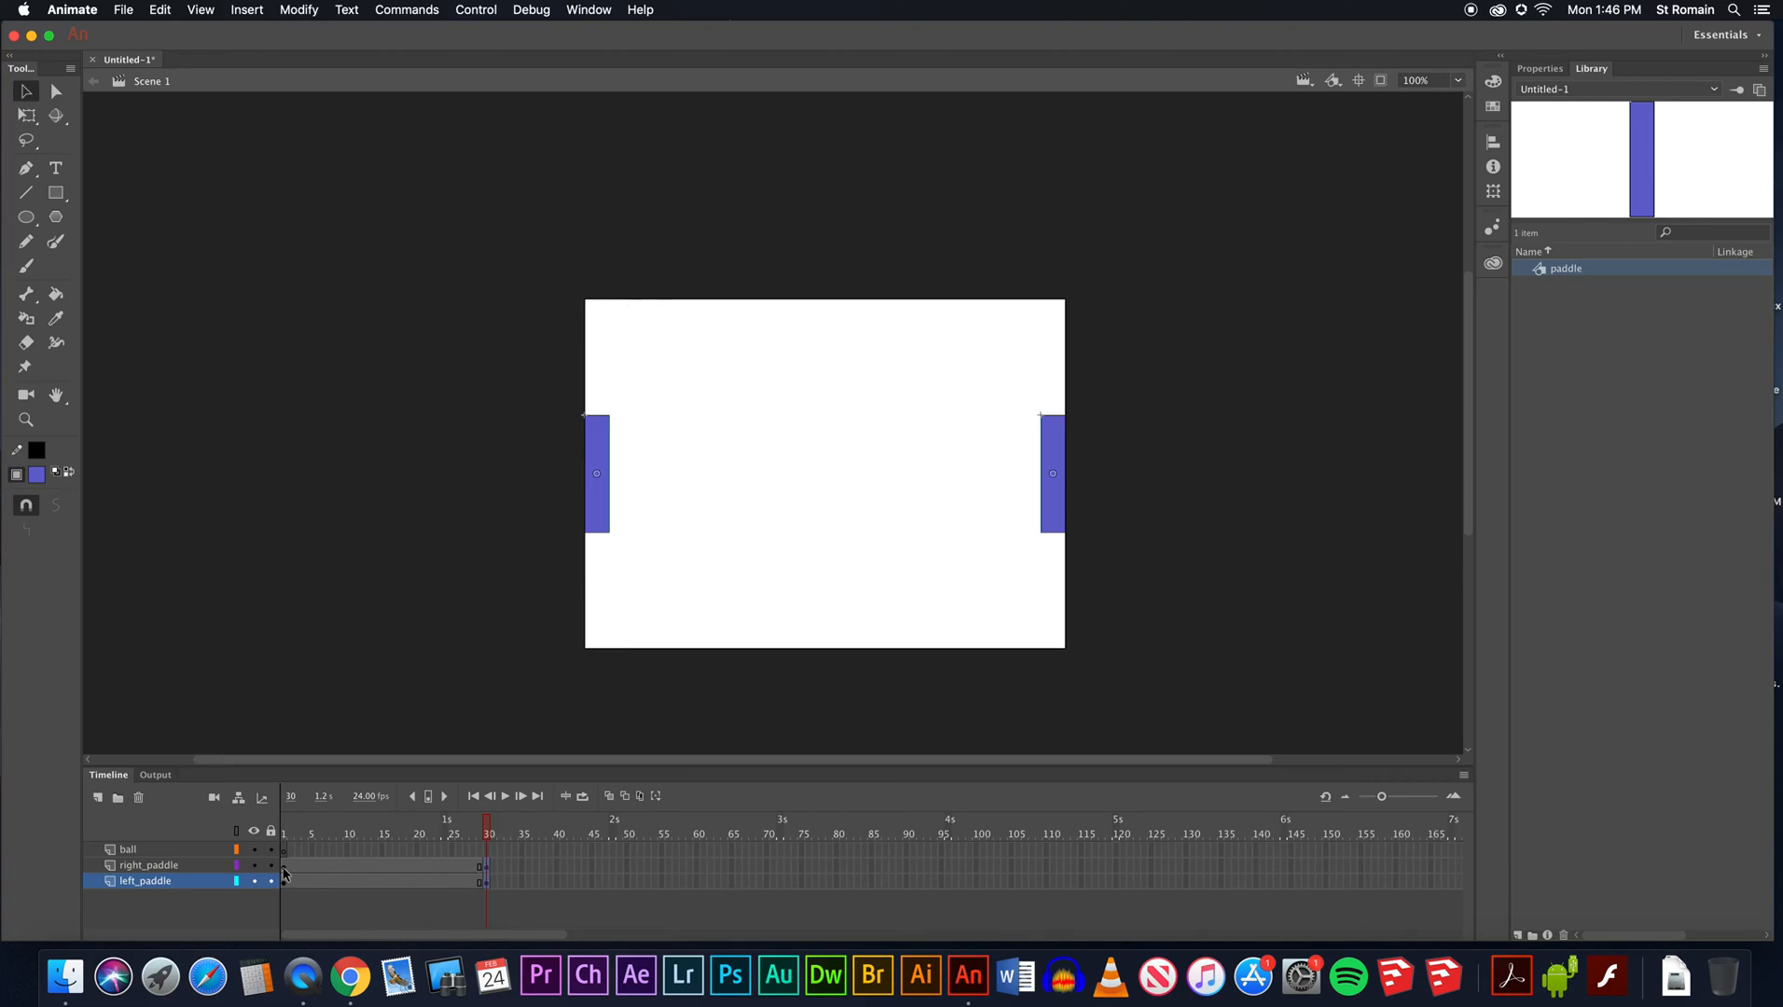
At frame 1 of the left_paddle layer, move the left paddle straight up near the stage's top edge.
drag(286, 875, 489, 871)
click(487, 866)
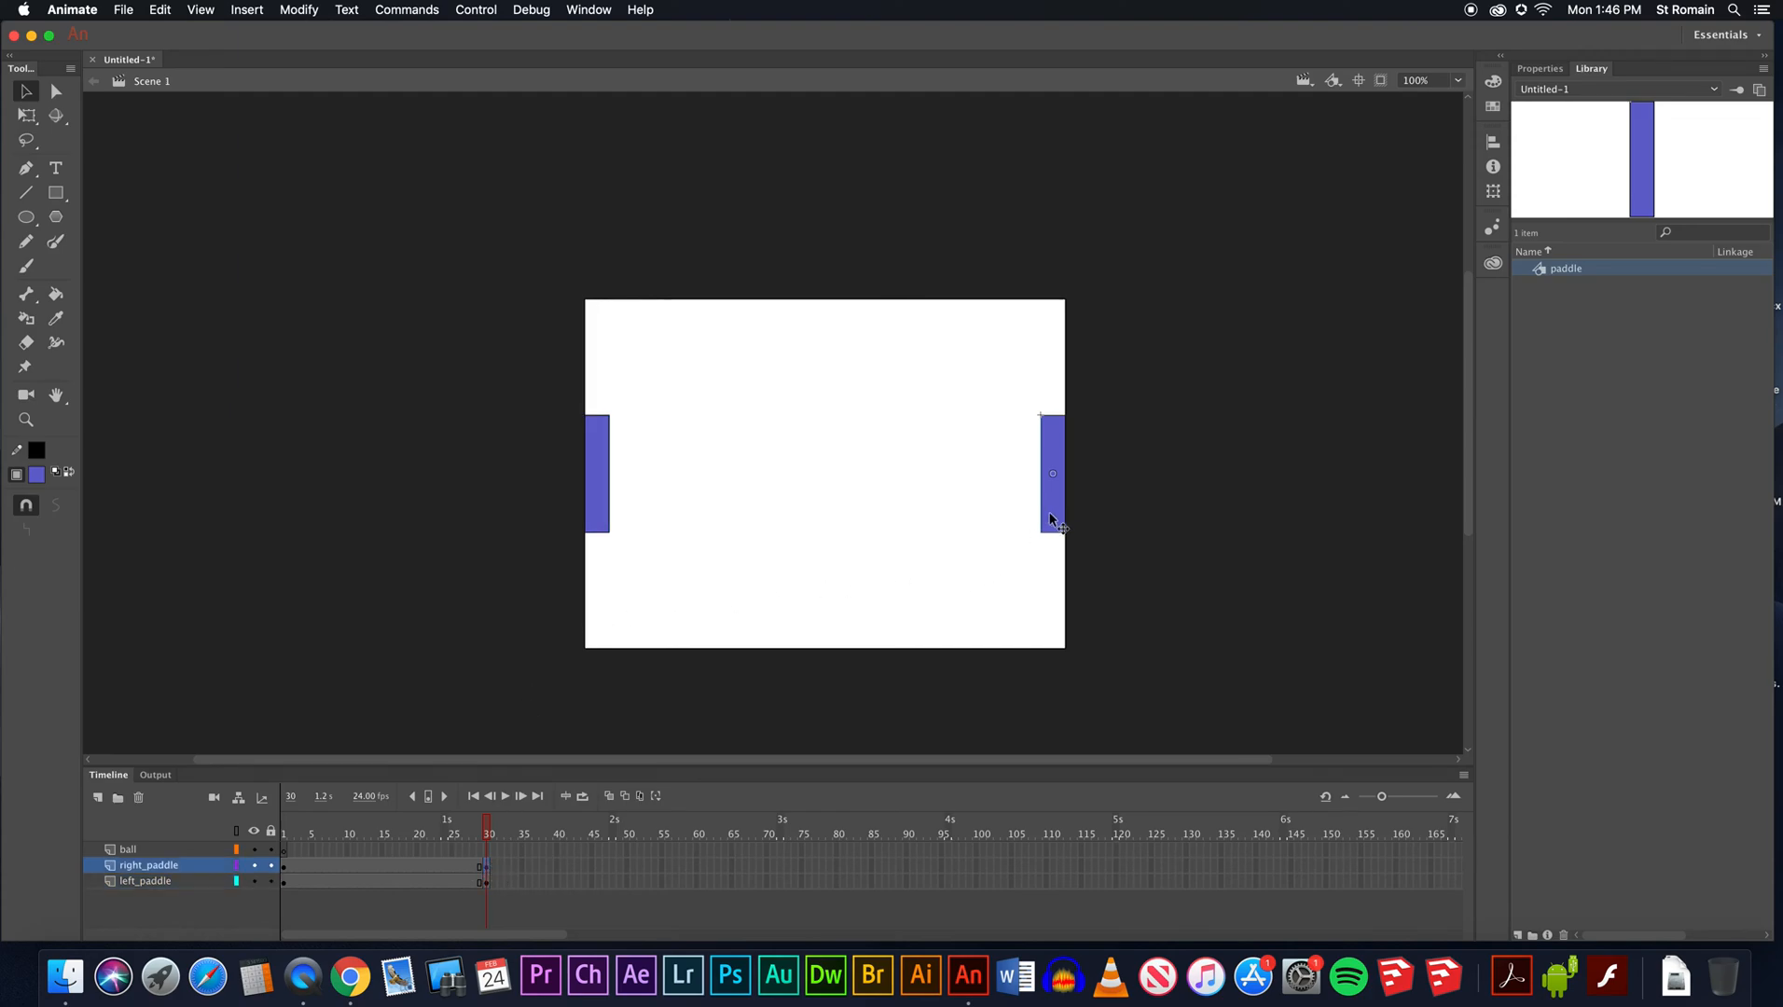
click(485, 881)
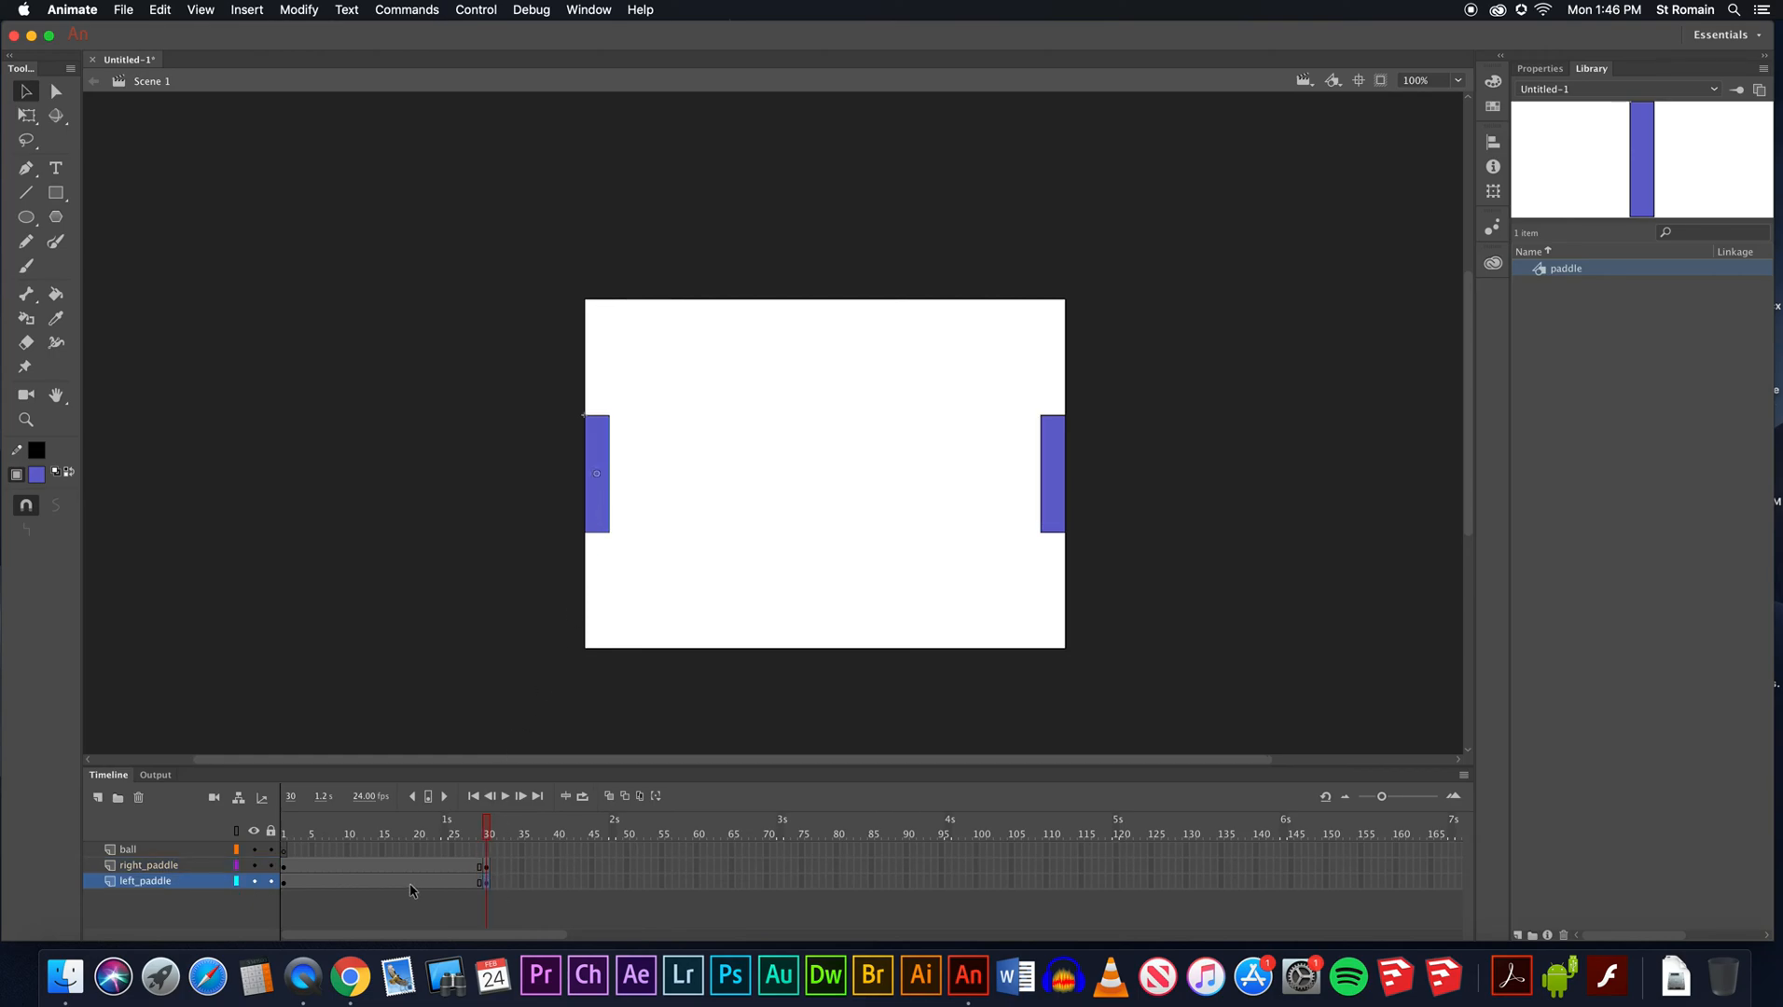
click(285, 883)
drag(589, 446, 594, 403)
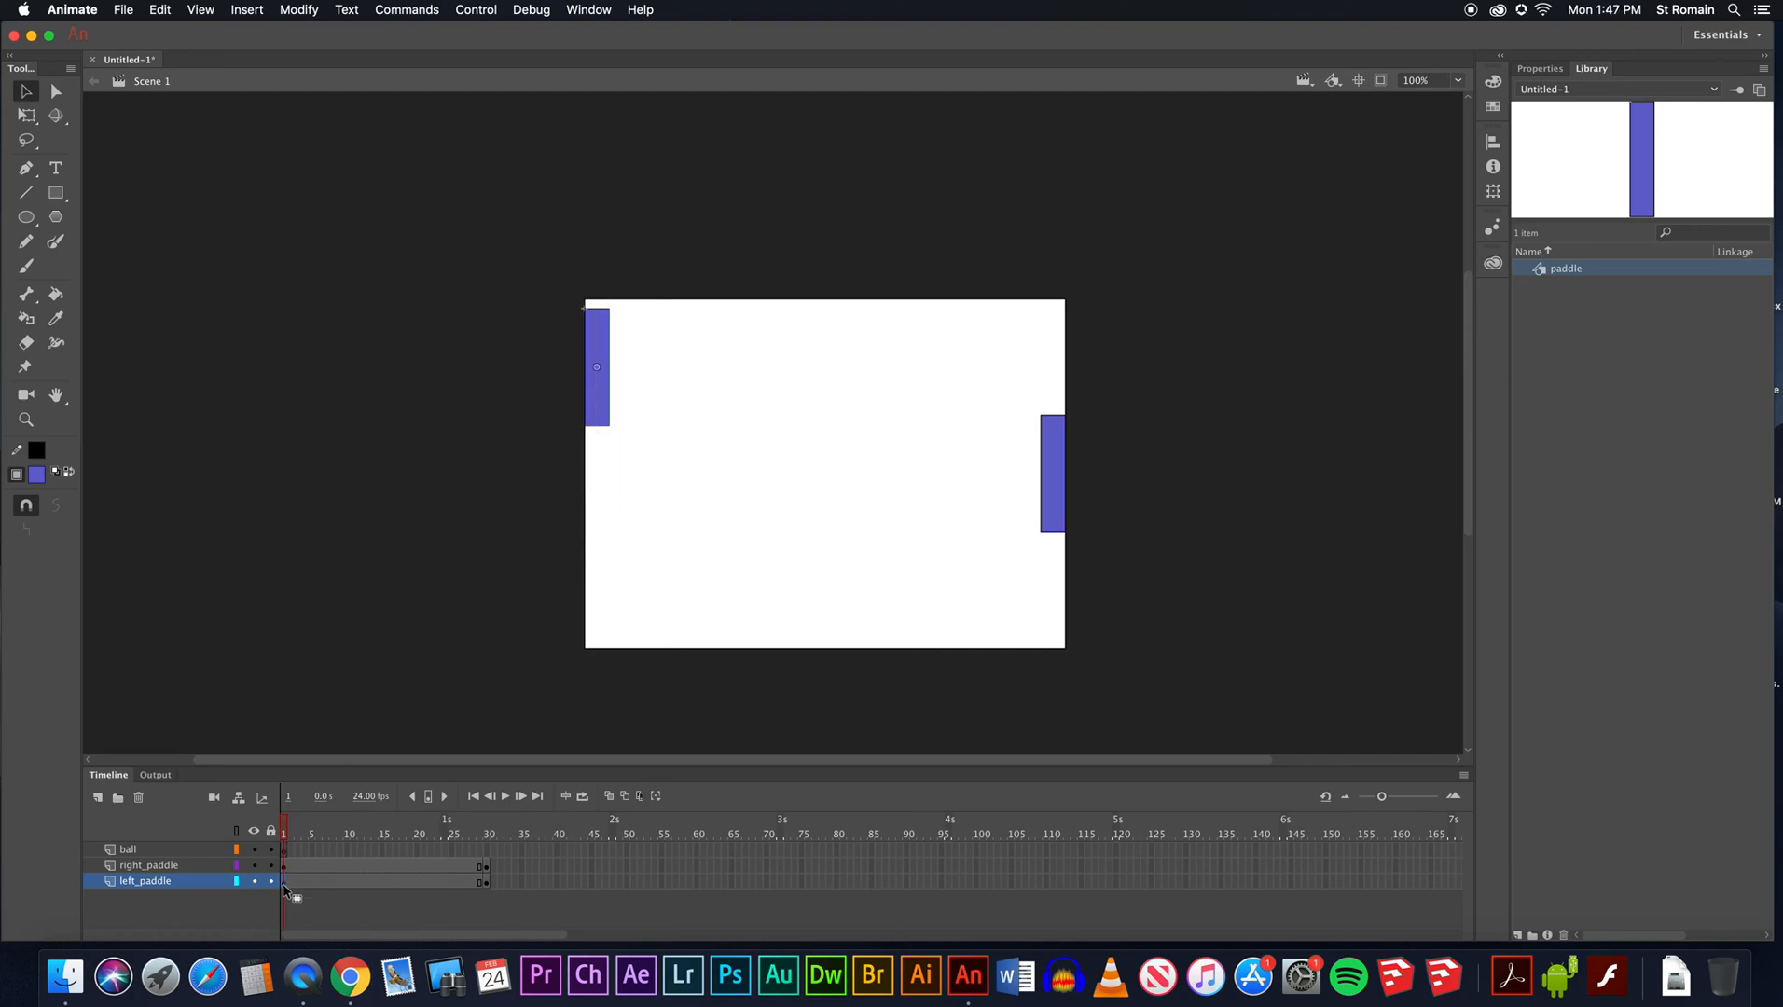
At frame 30 of the left_paddle layer, move the left paddle straight down near the stage's bottom edge.
drag(285, 886, 329, 893)
drag(346, 834, 286, 835)
click(286, 884)
click(289, 837)
drag(289, 836, 488, 826)
click(486, 883)
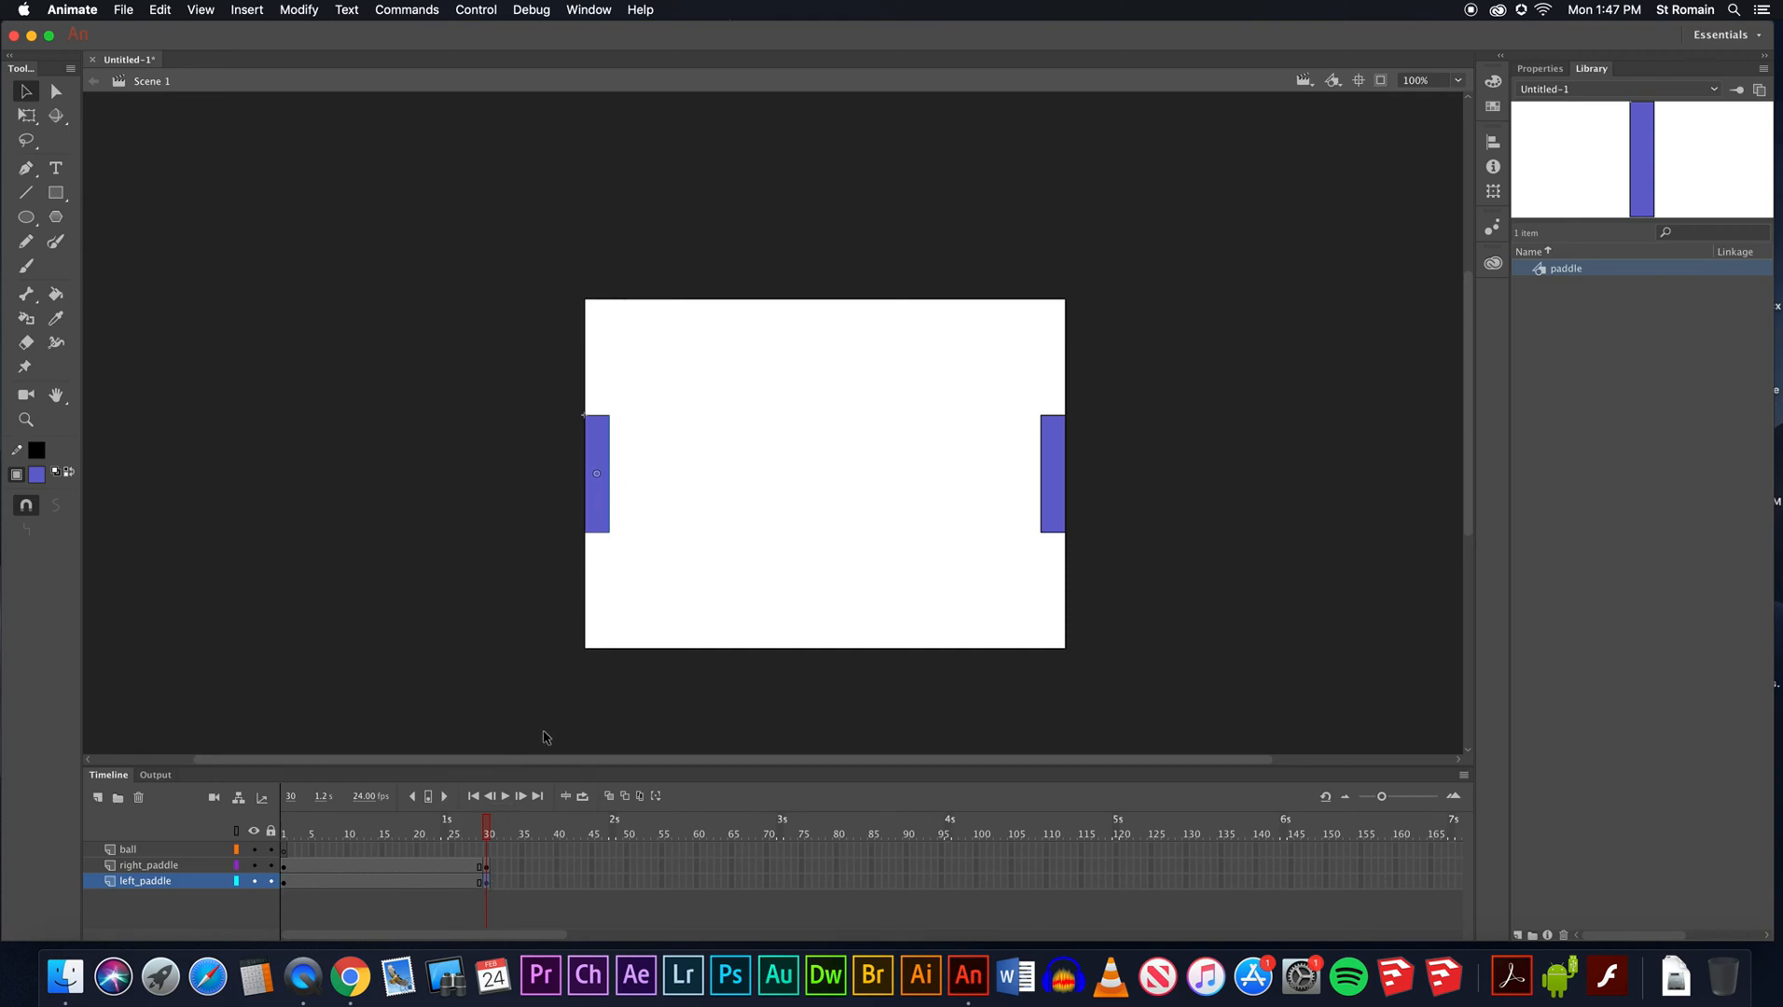
drag(594, 532, 594, 611)
Create a classic tween between frames 1 and 30 on the left_paddle layer and scrub through it to check the motion.
drag(487, 832, 277, 836)
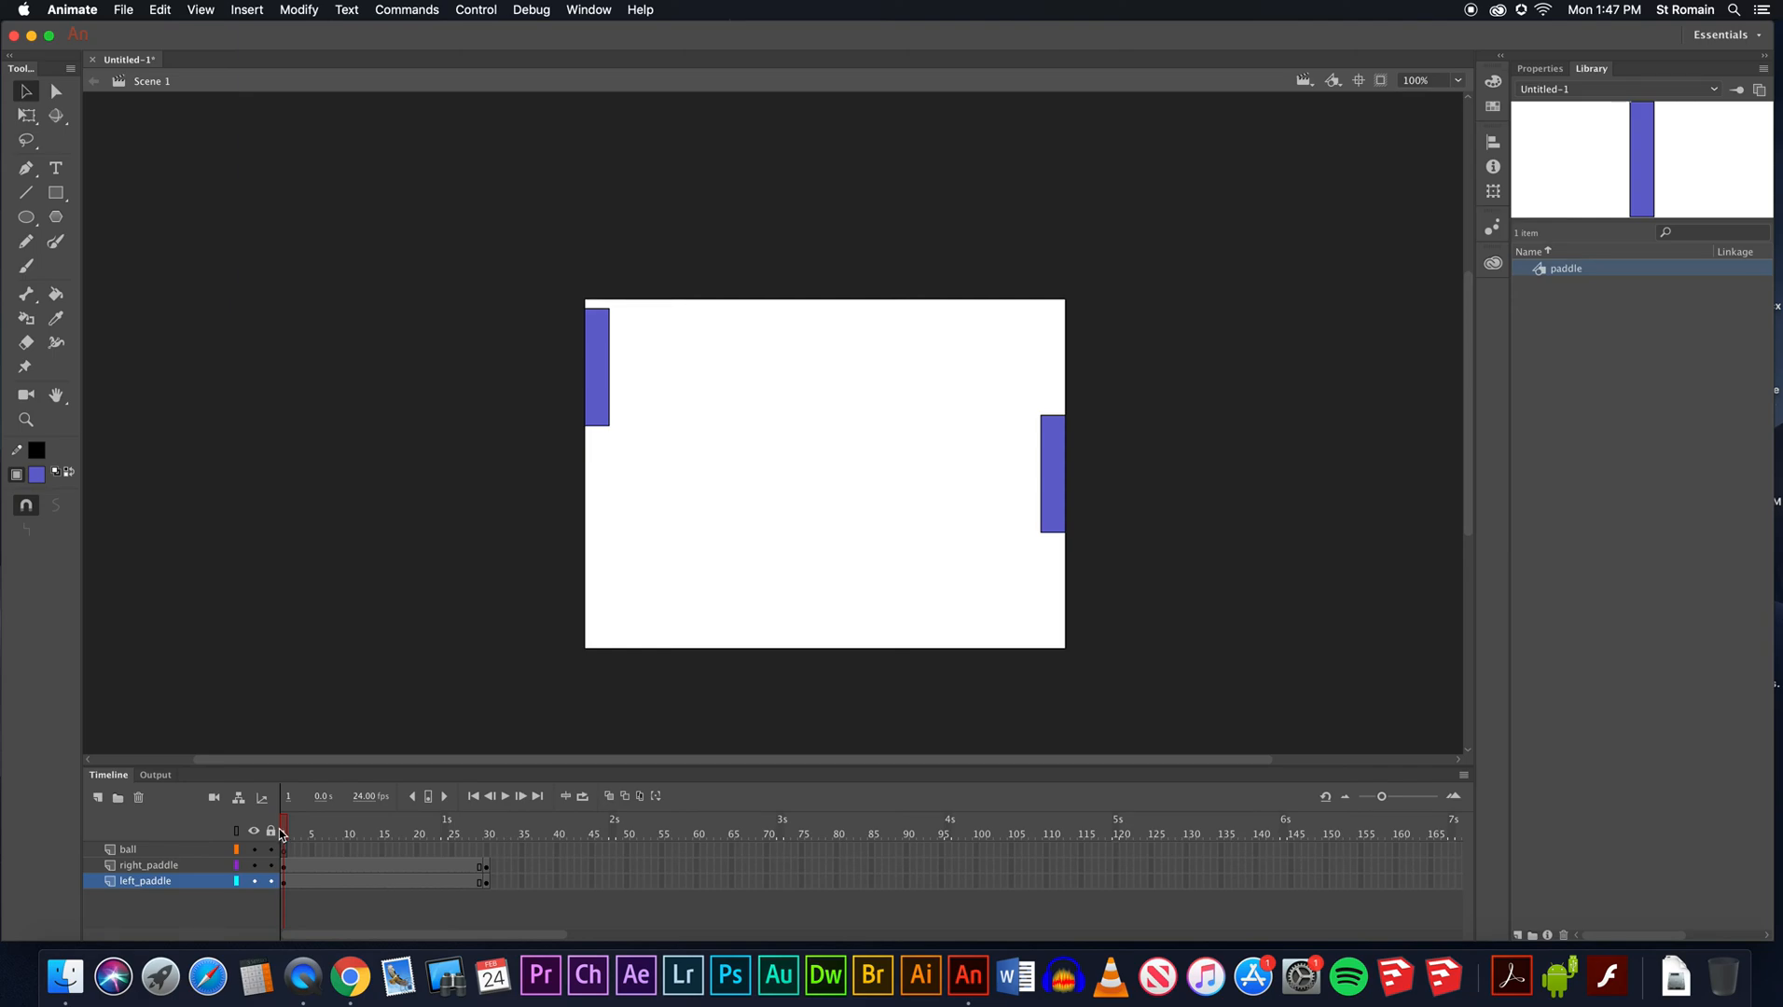
drag(284, 833, 486, 831)
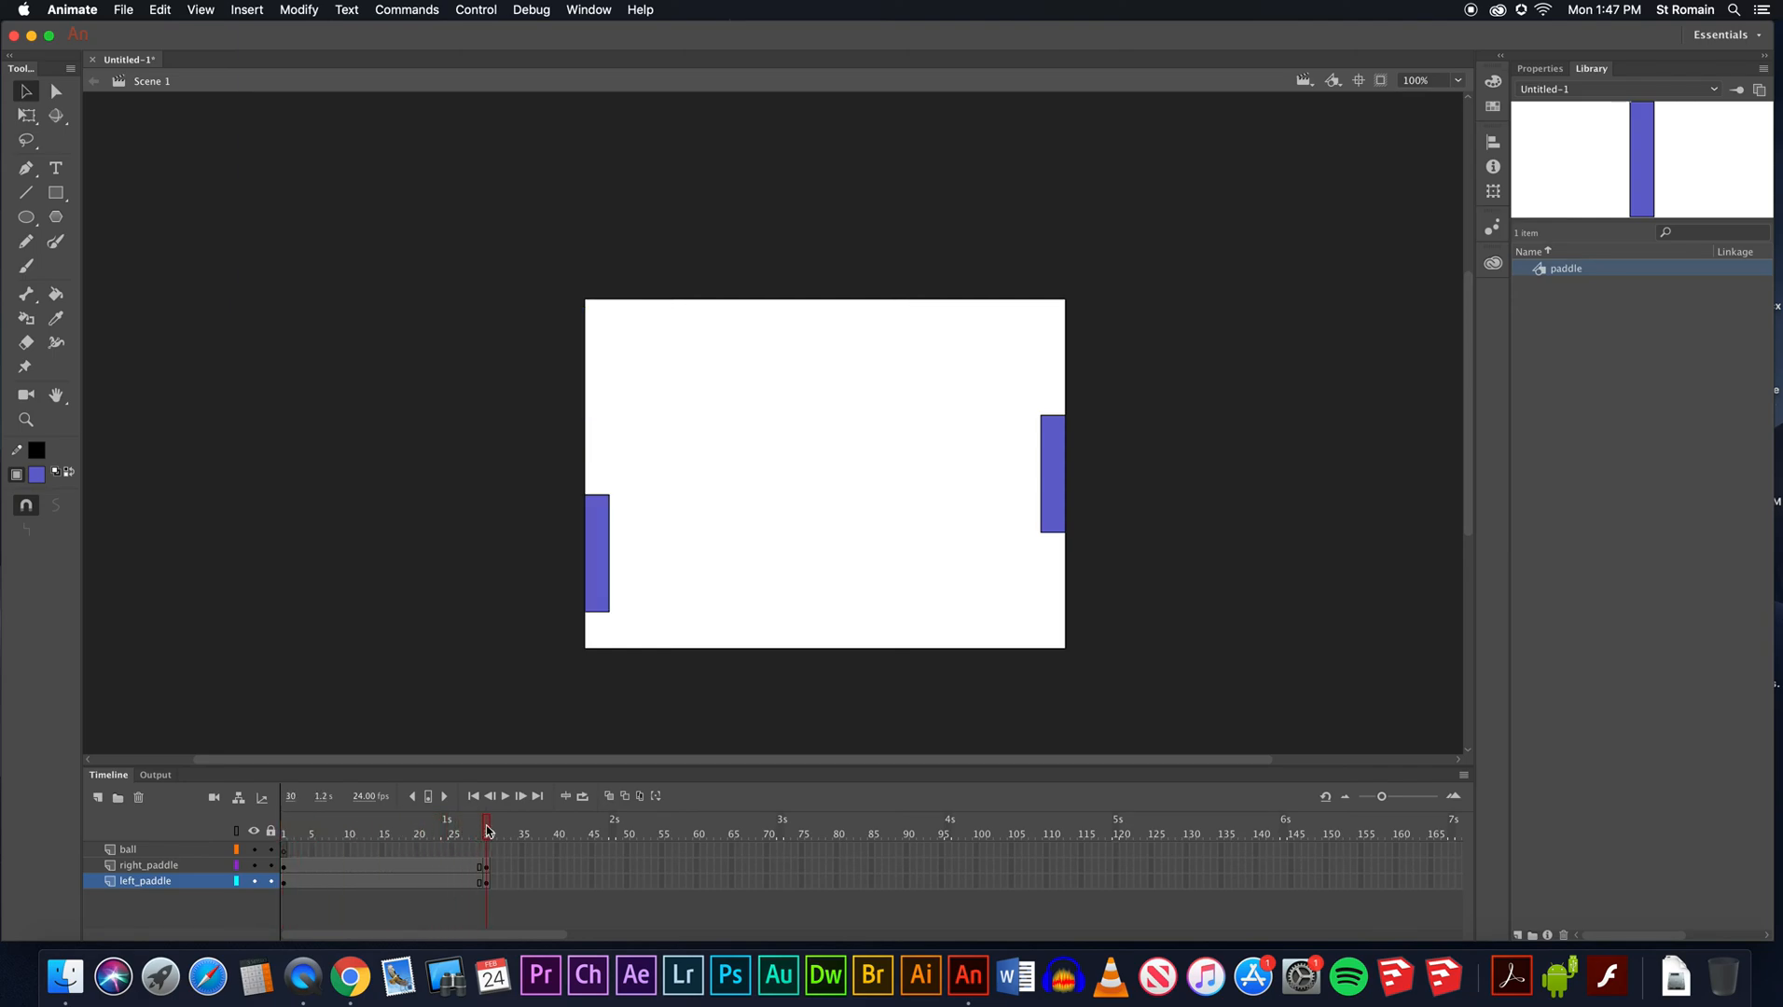
click(482, 882)
click(284, 883)
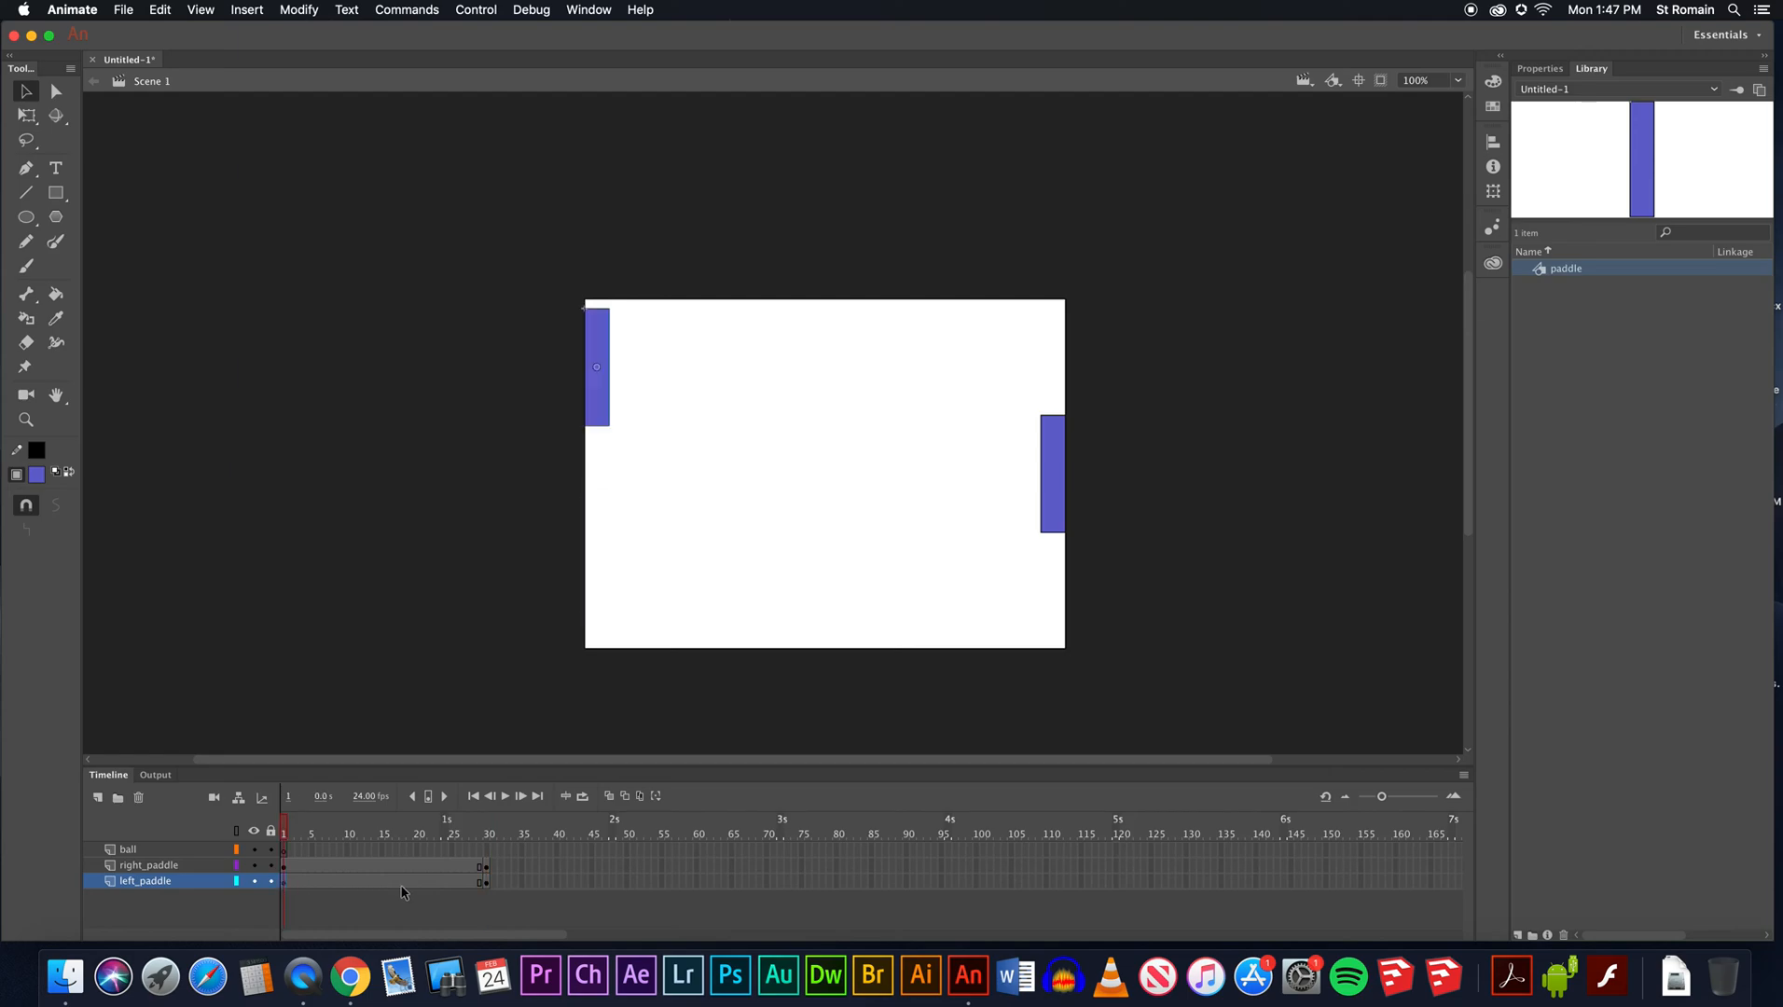
click(485, 881)
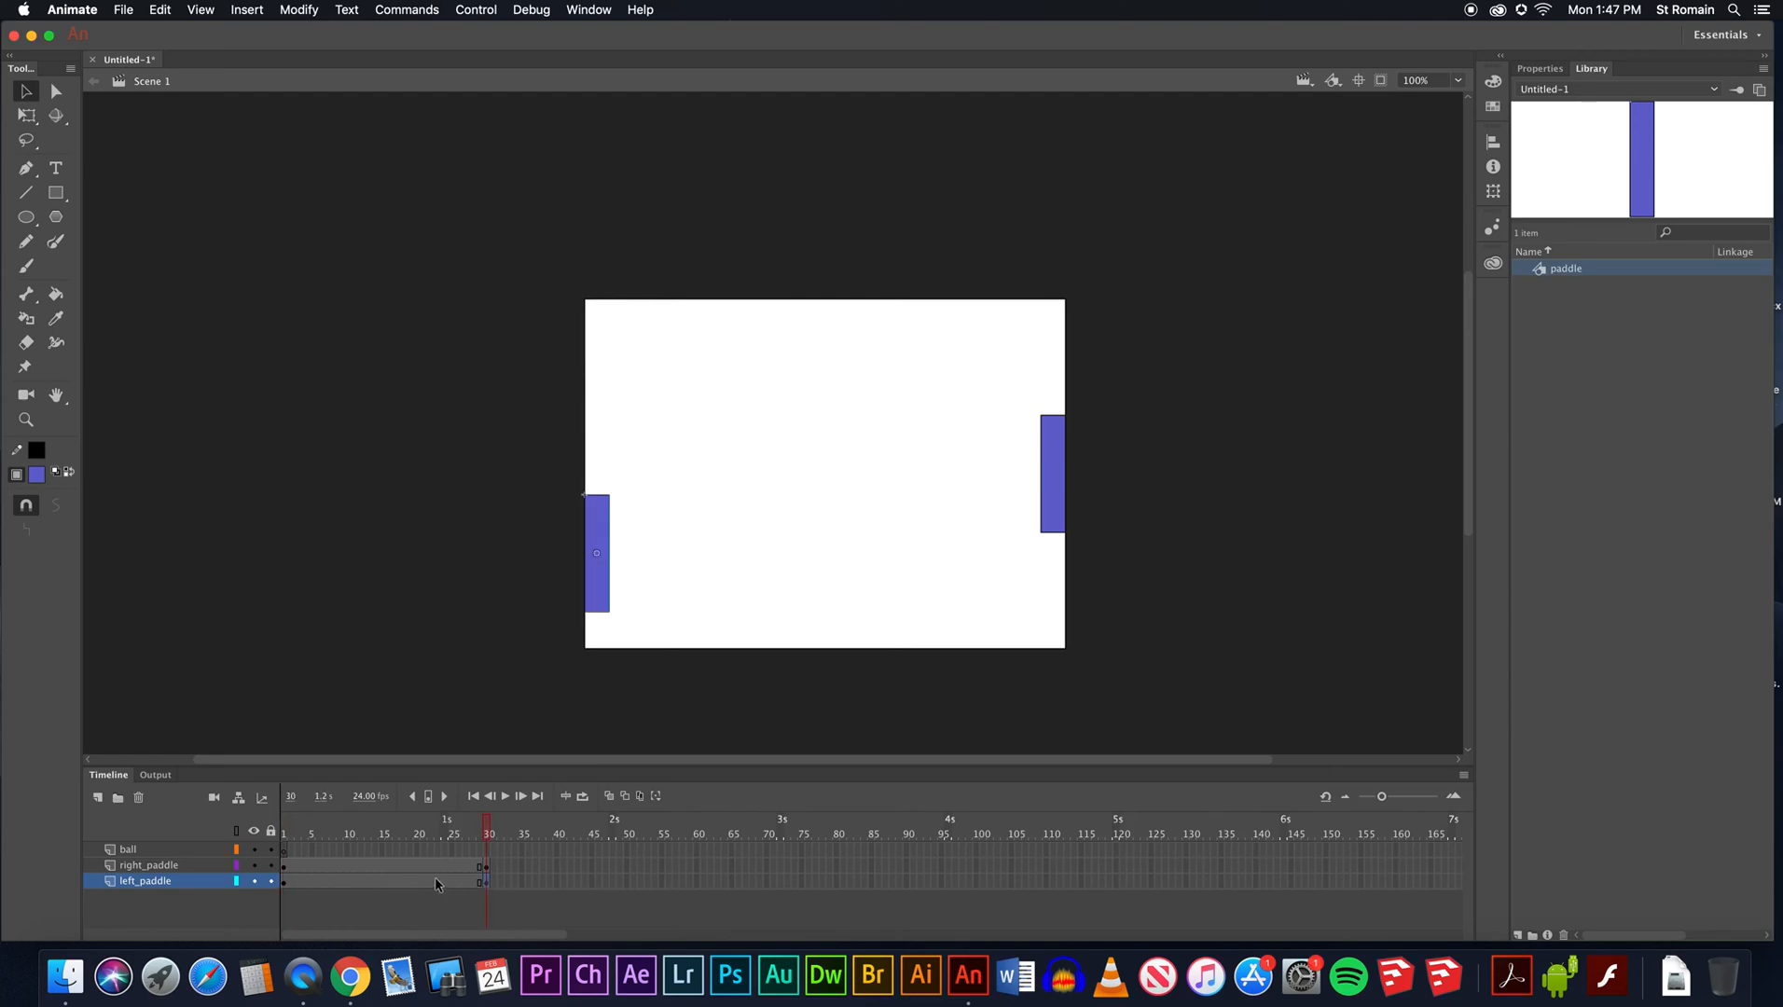
right_click(373, 886)
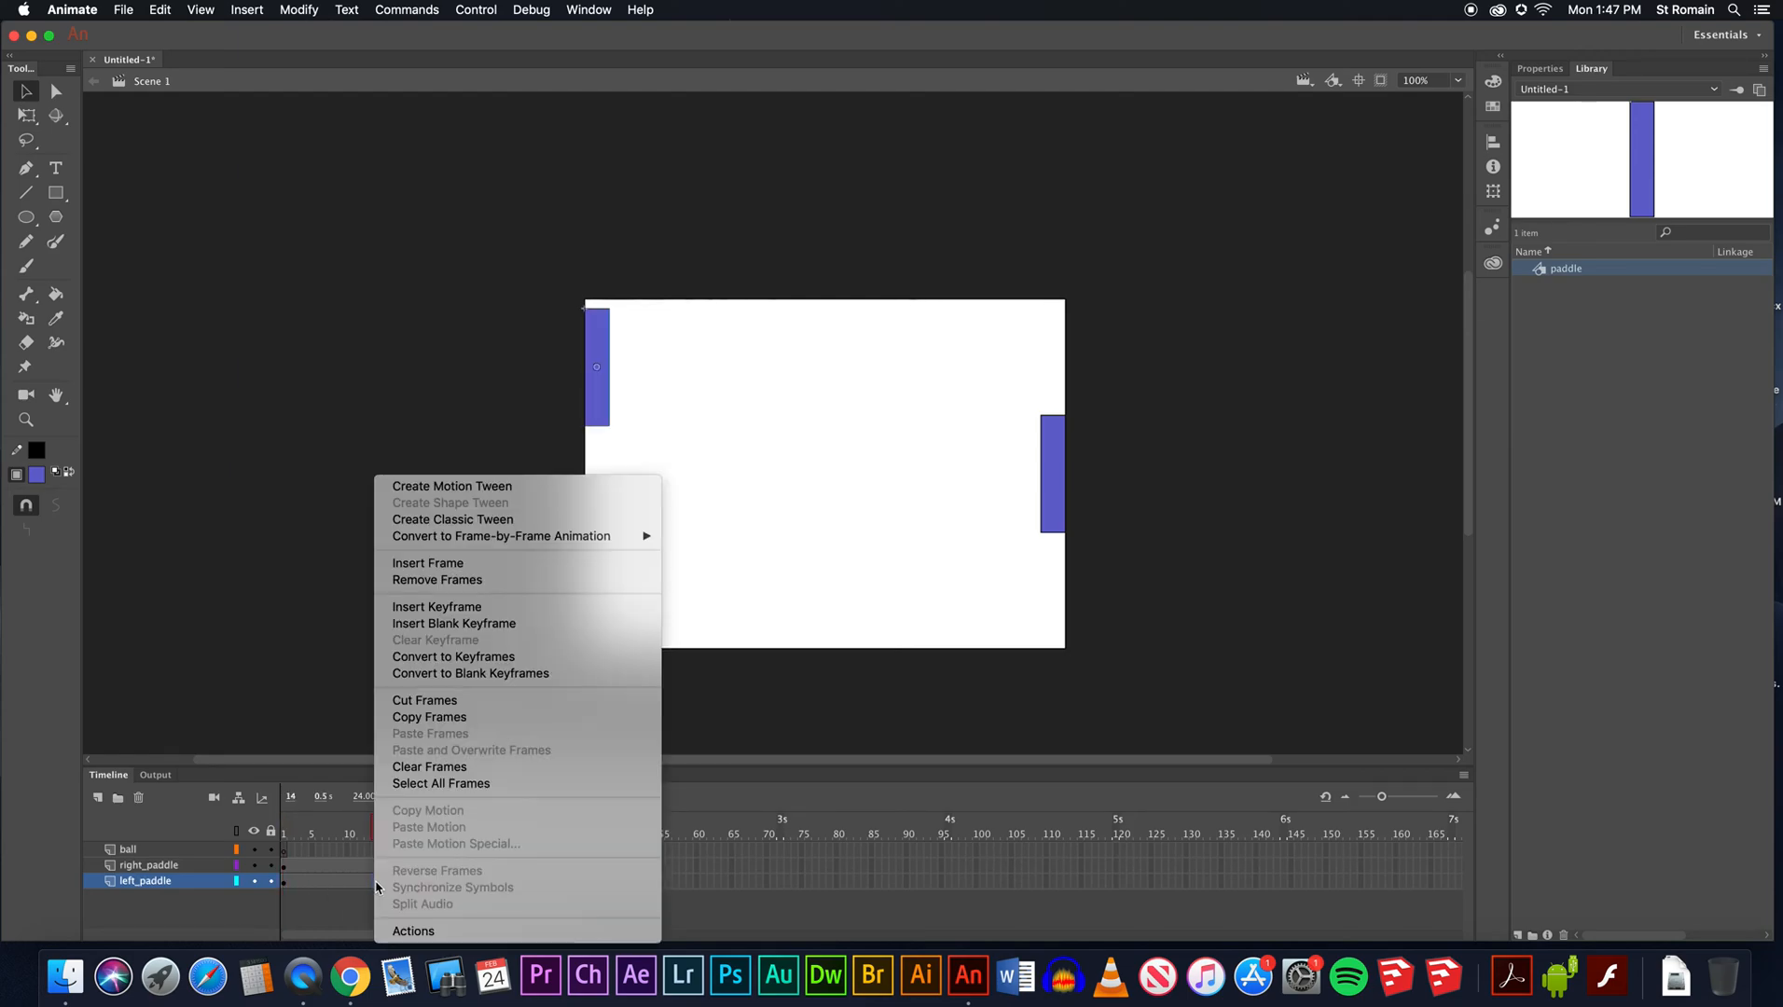
click(449, 520)
drag(391, 838, 494, 828)
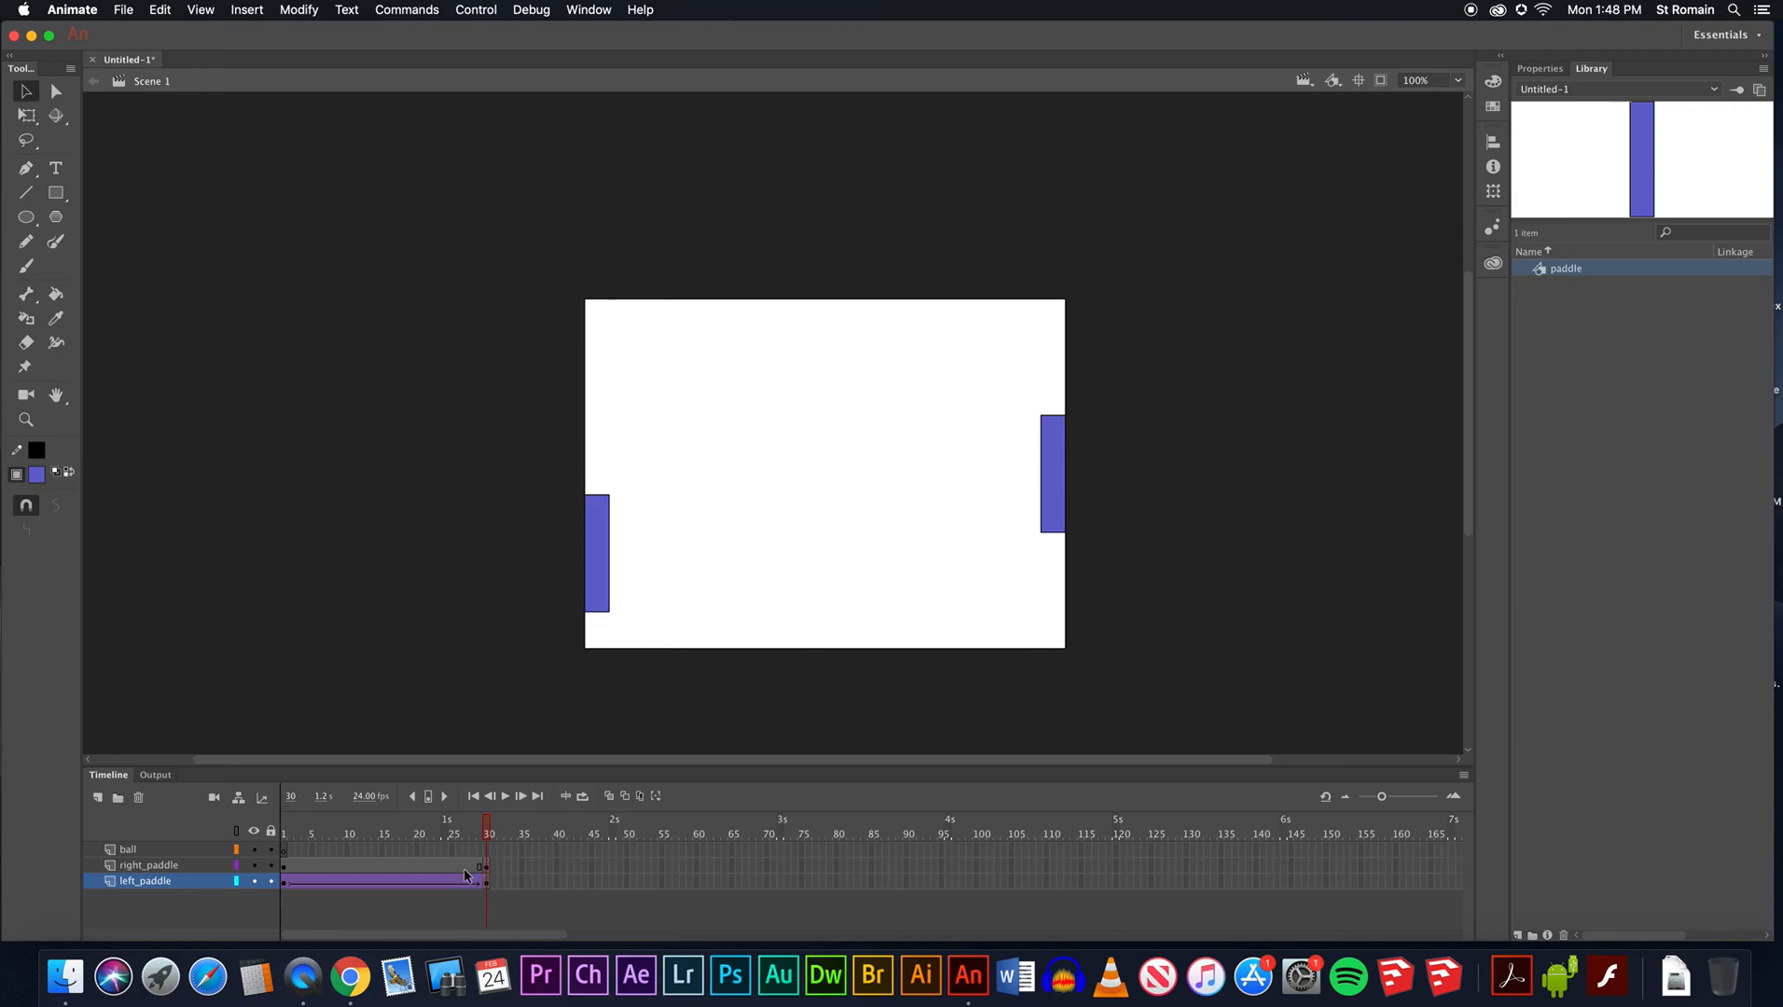
At frame 1 of the right_paddle layer, move the right paddle straight up near the stage's top edge.
click(284, 866)
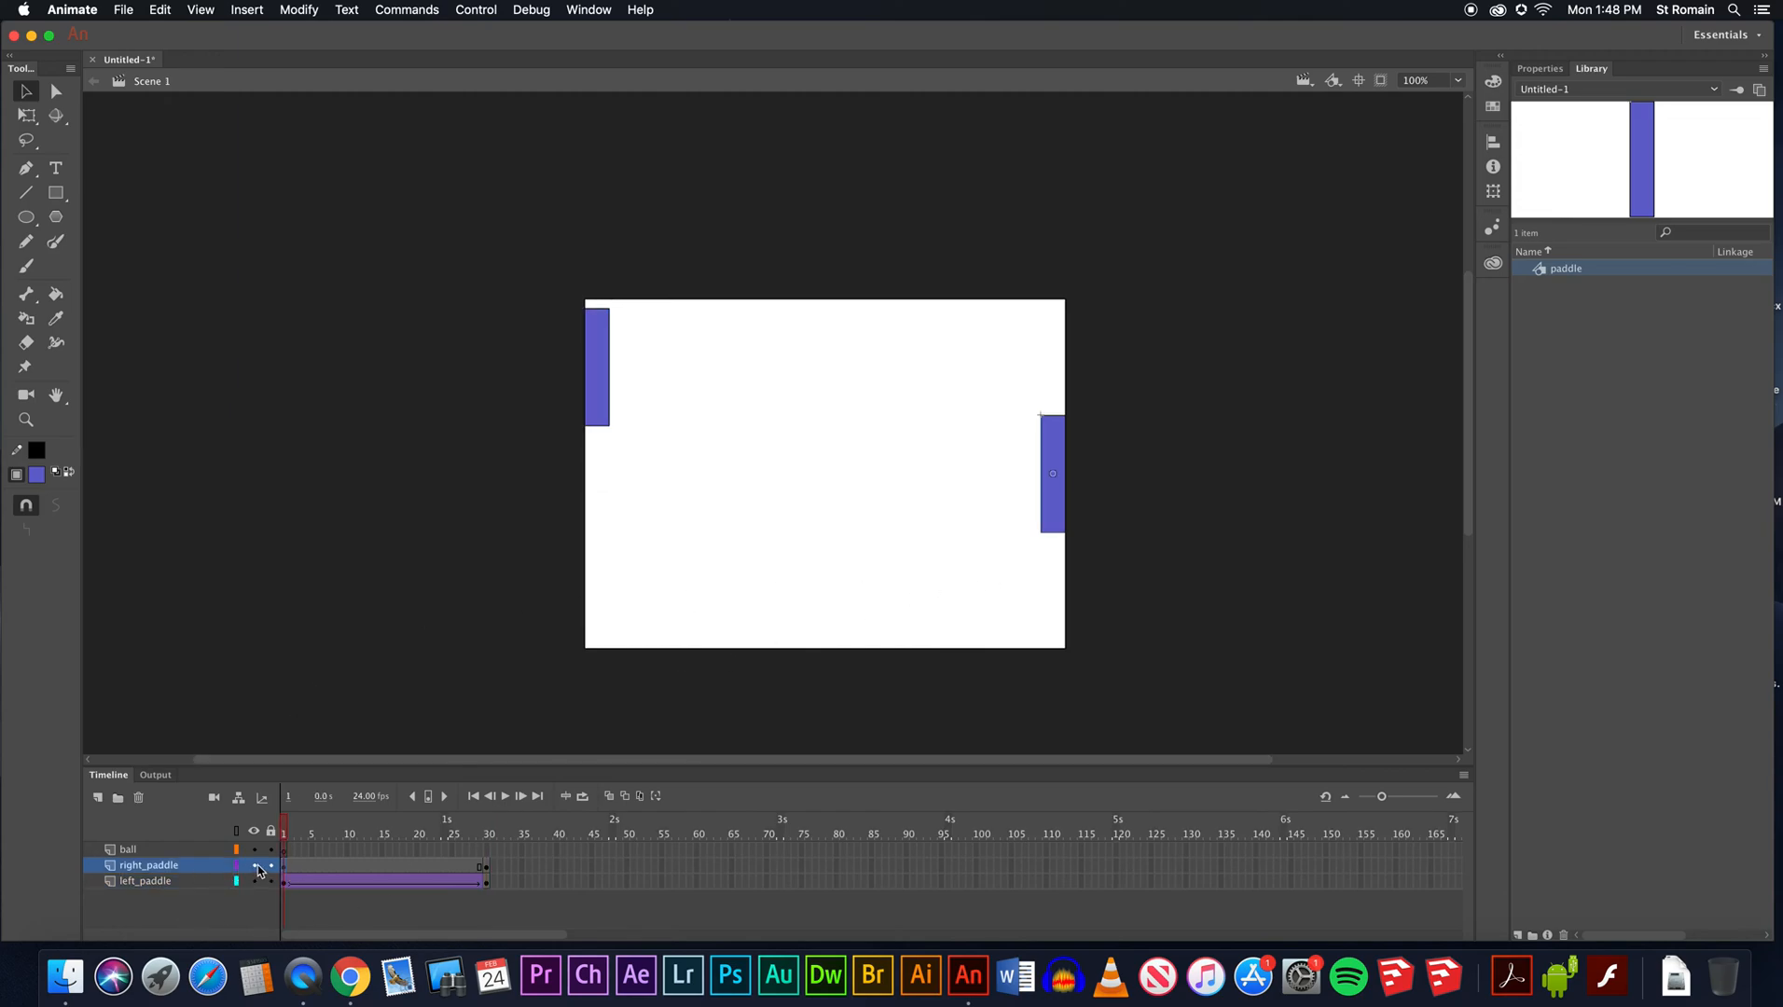
click(257, 866)
click(258, 867)
click(257, 866)
click(257, 866)
drag(1047, 491, 1050, 414)
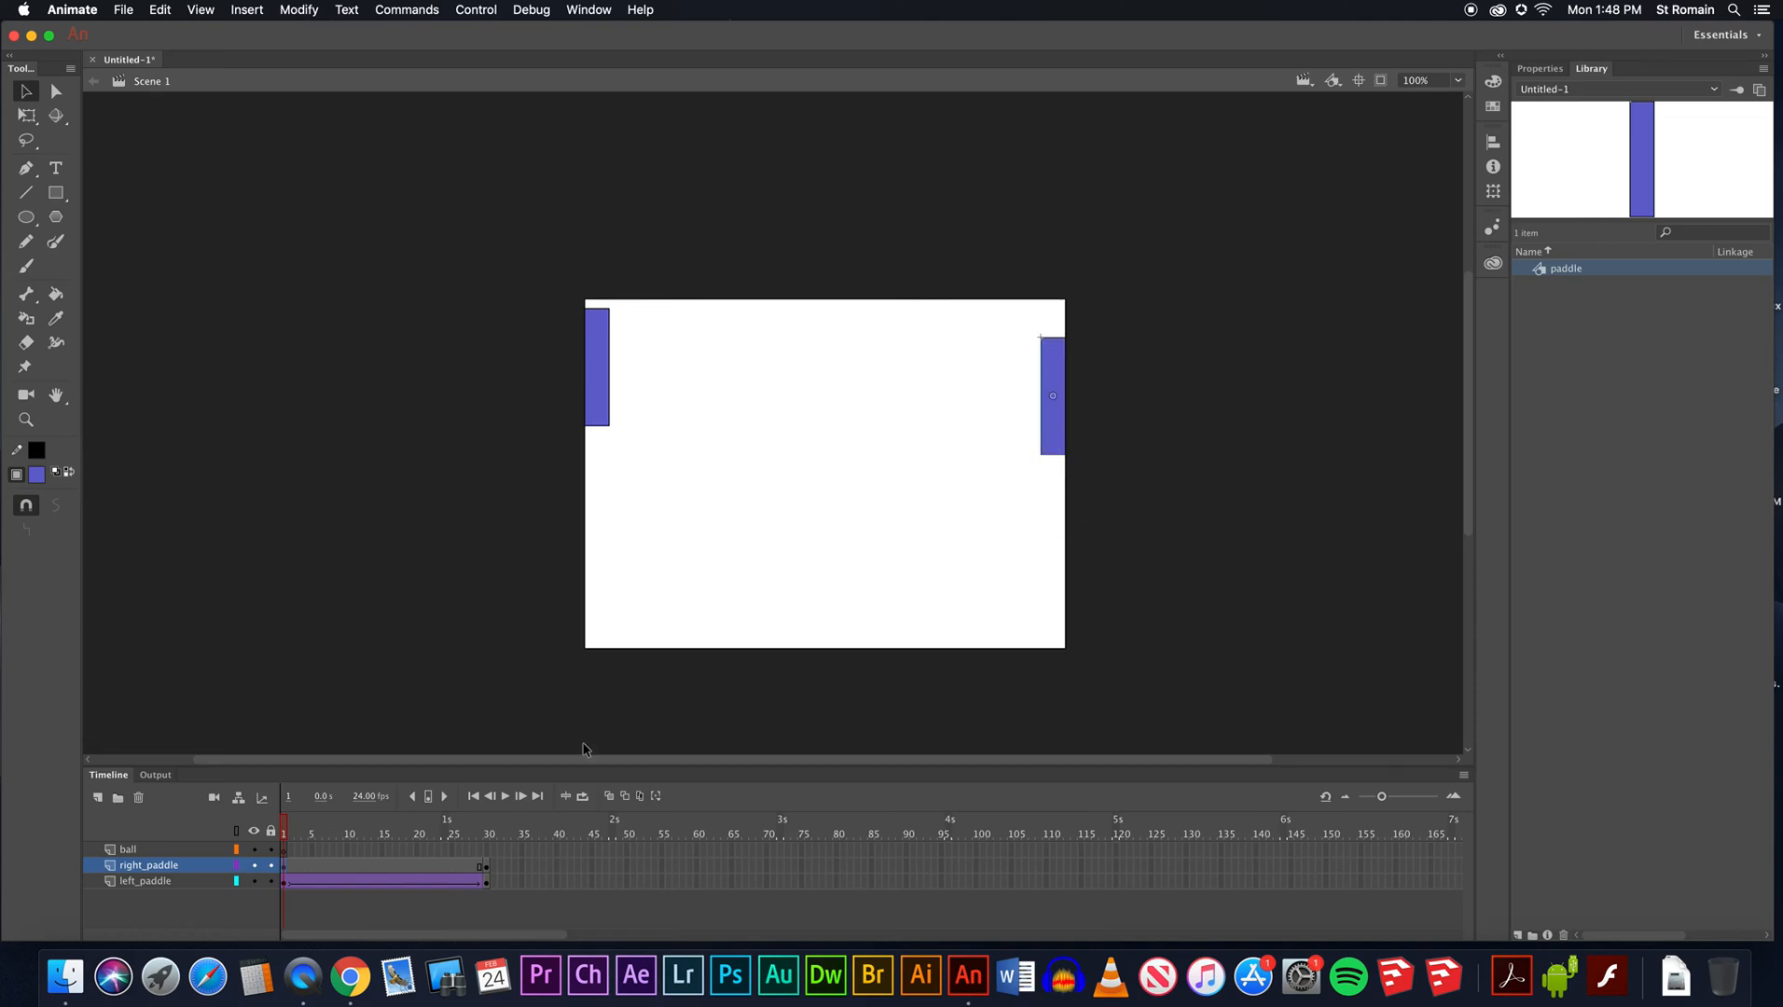
At frame 30 of the right_paddle layer, move the right paddle straight down toward the stage's bottom edge.
drag(287, 832, 489, 833)
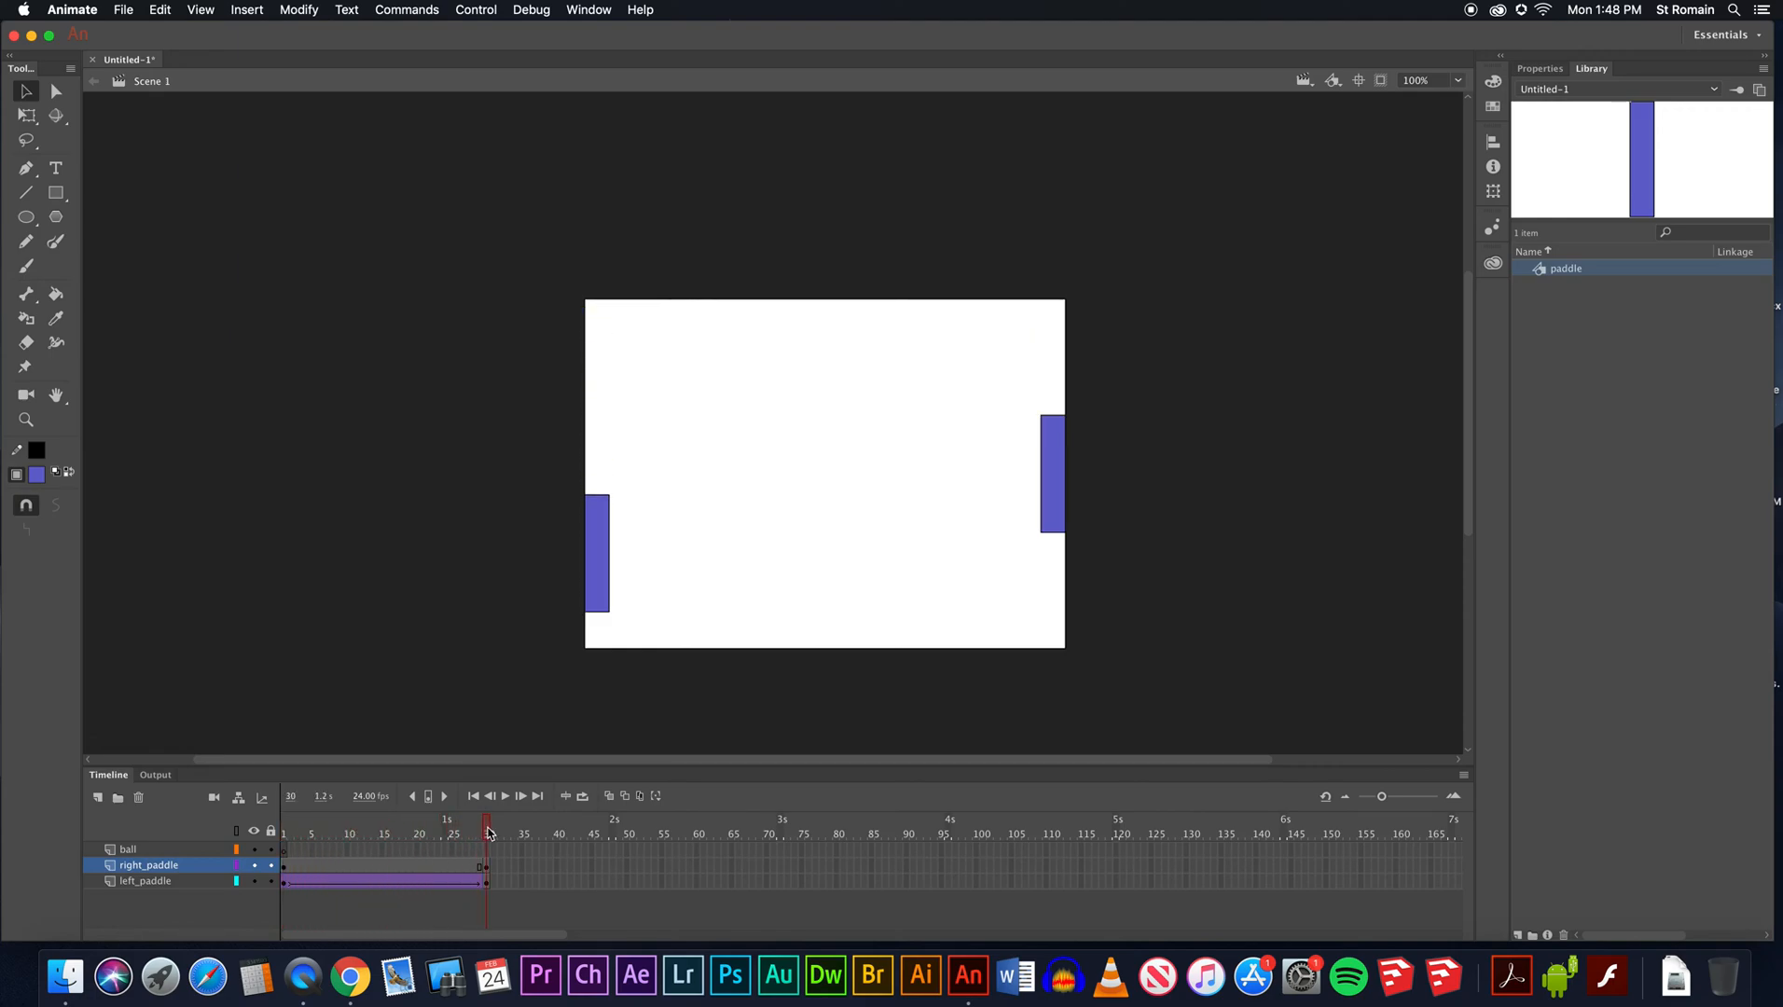
click(486, 866)
drag(1067, 534, 1061, 582)
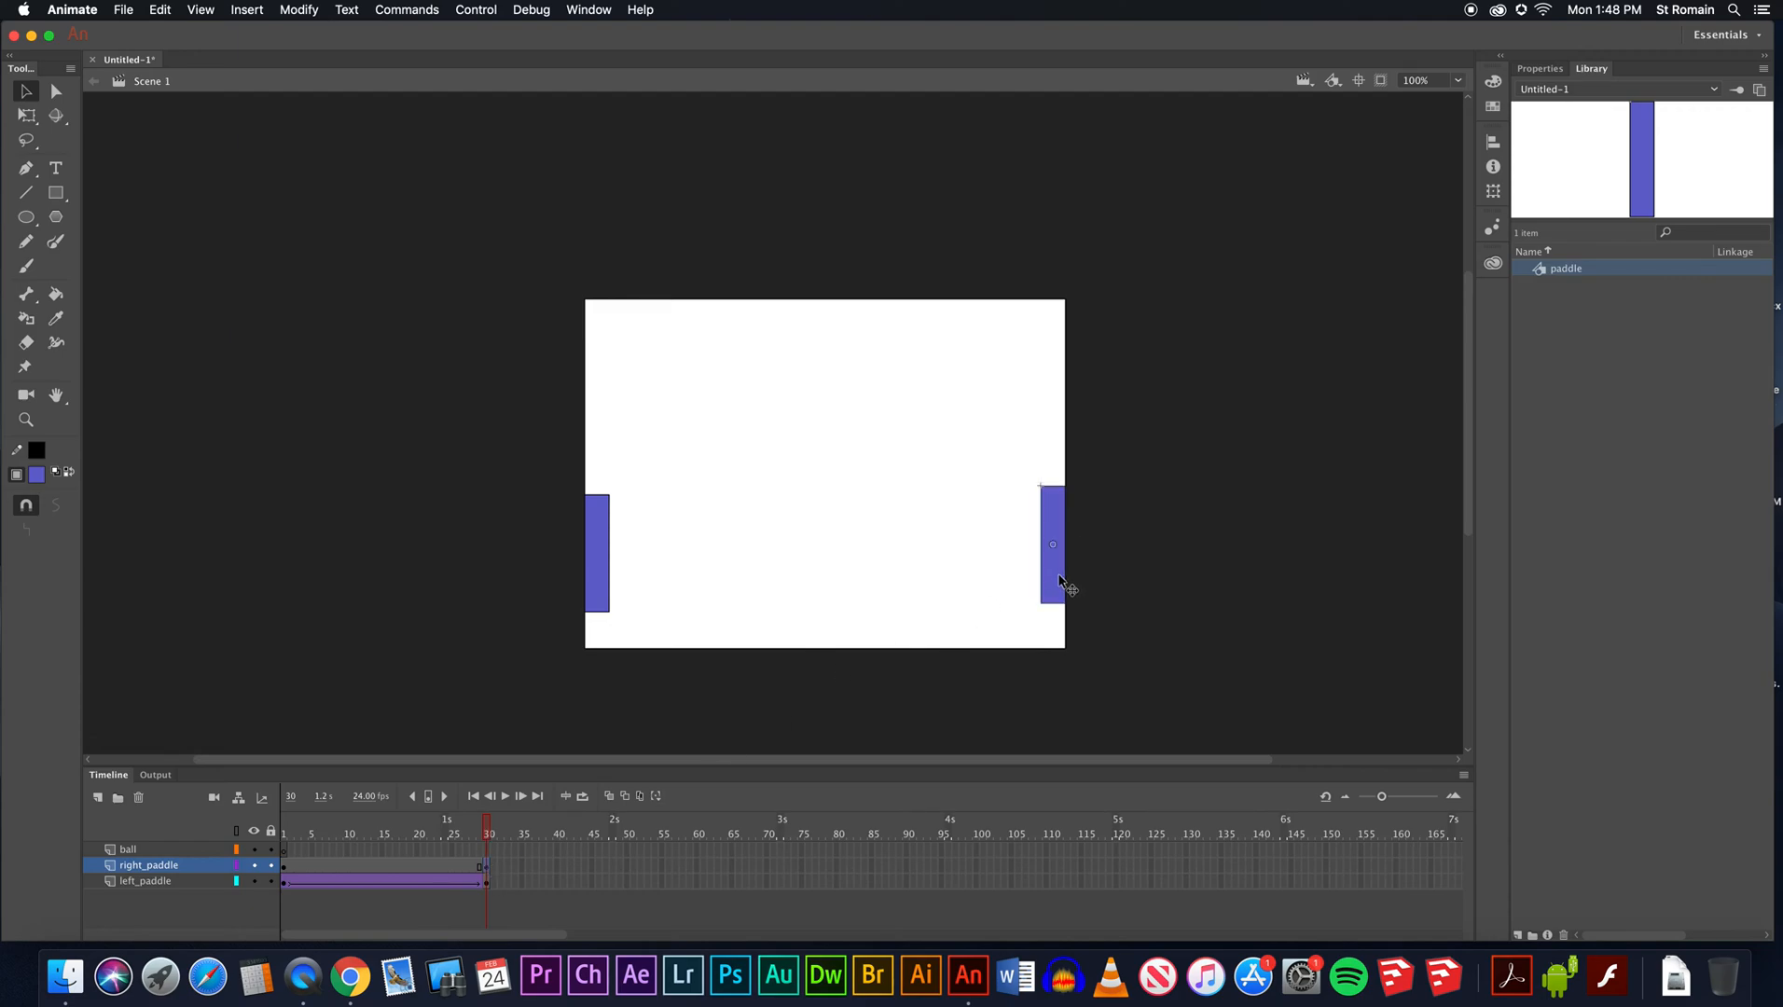
Create a classic tween between frames 1 and 30 on the right_paddle layer and play it.
click(451, 864)
right_click(450, 870)
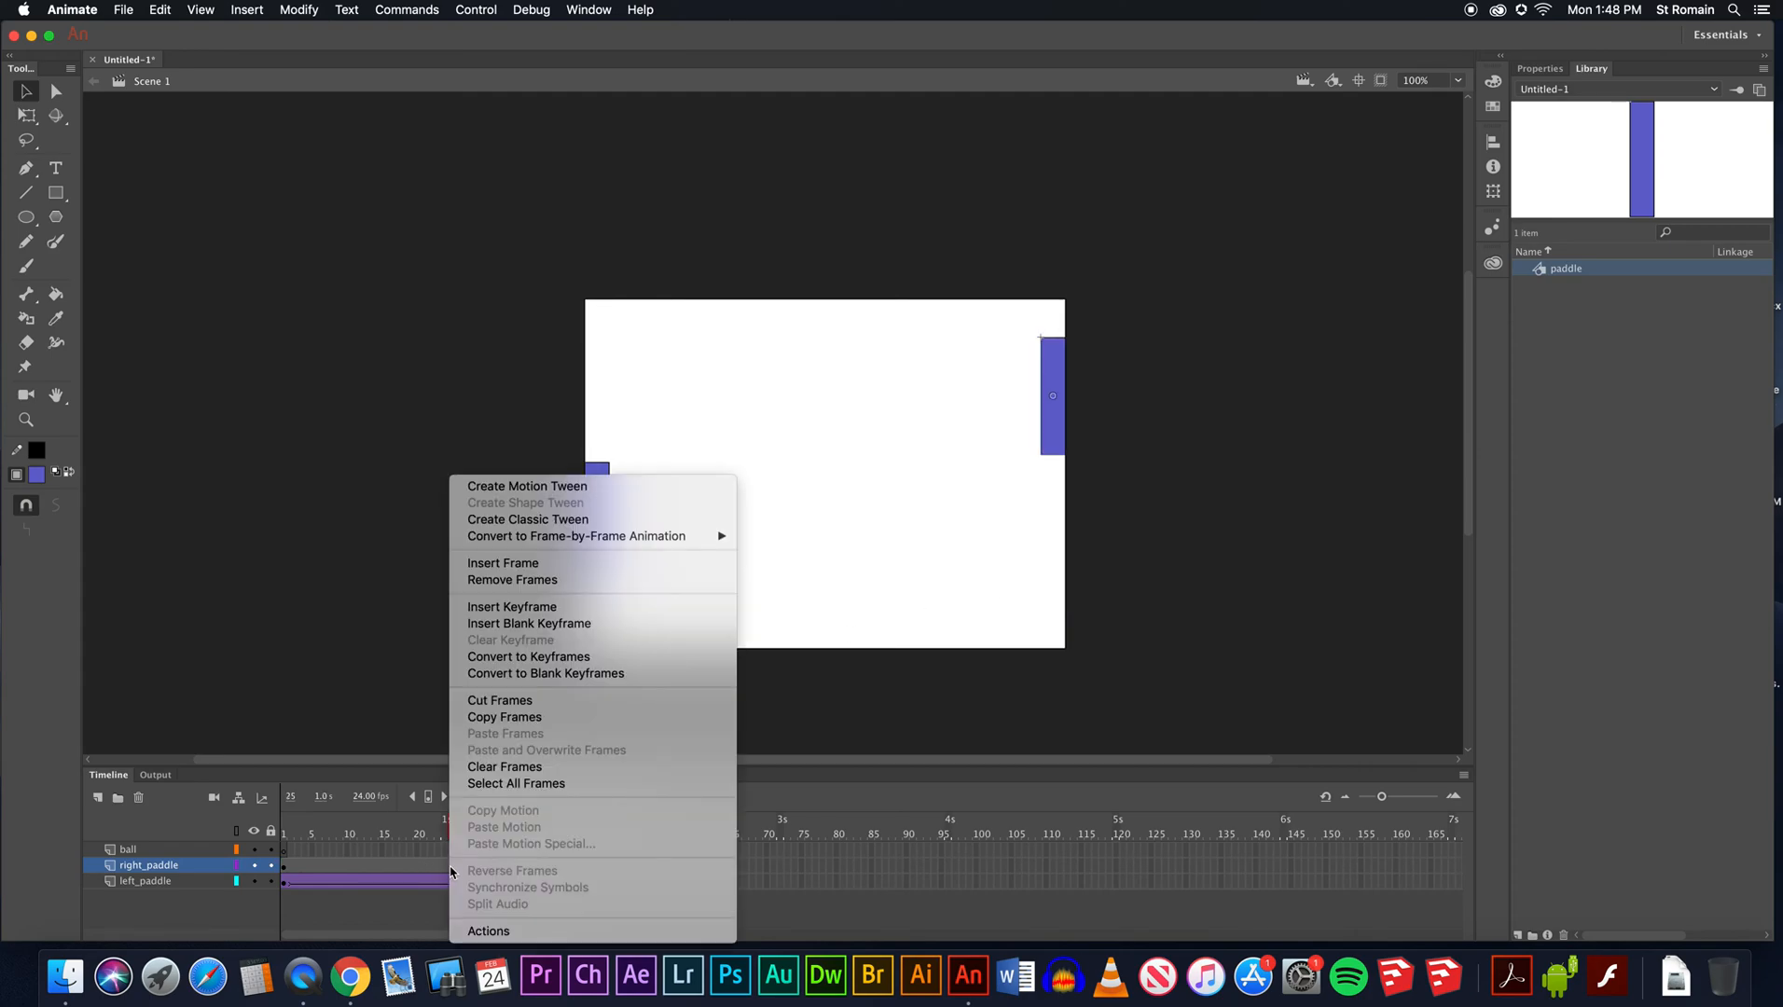
click(522, 519)
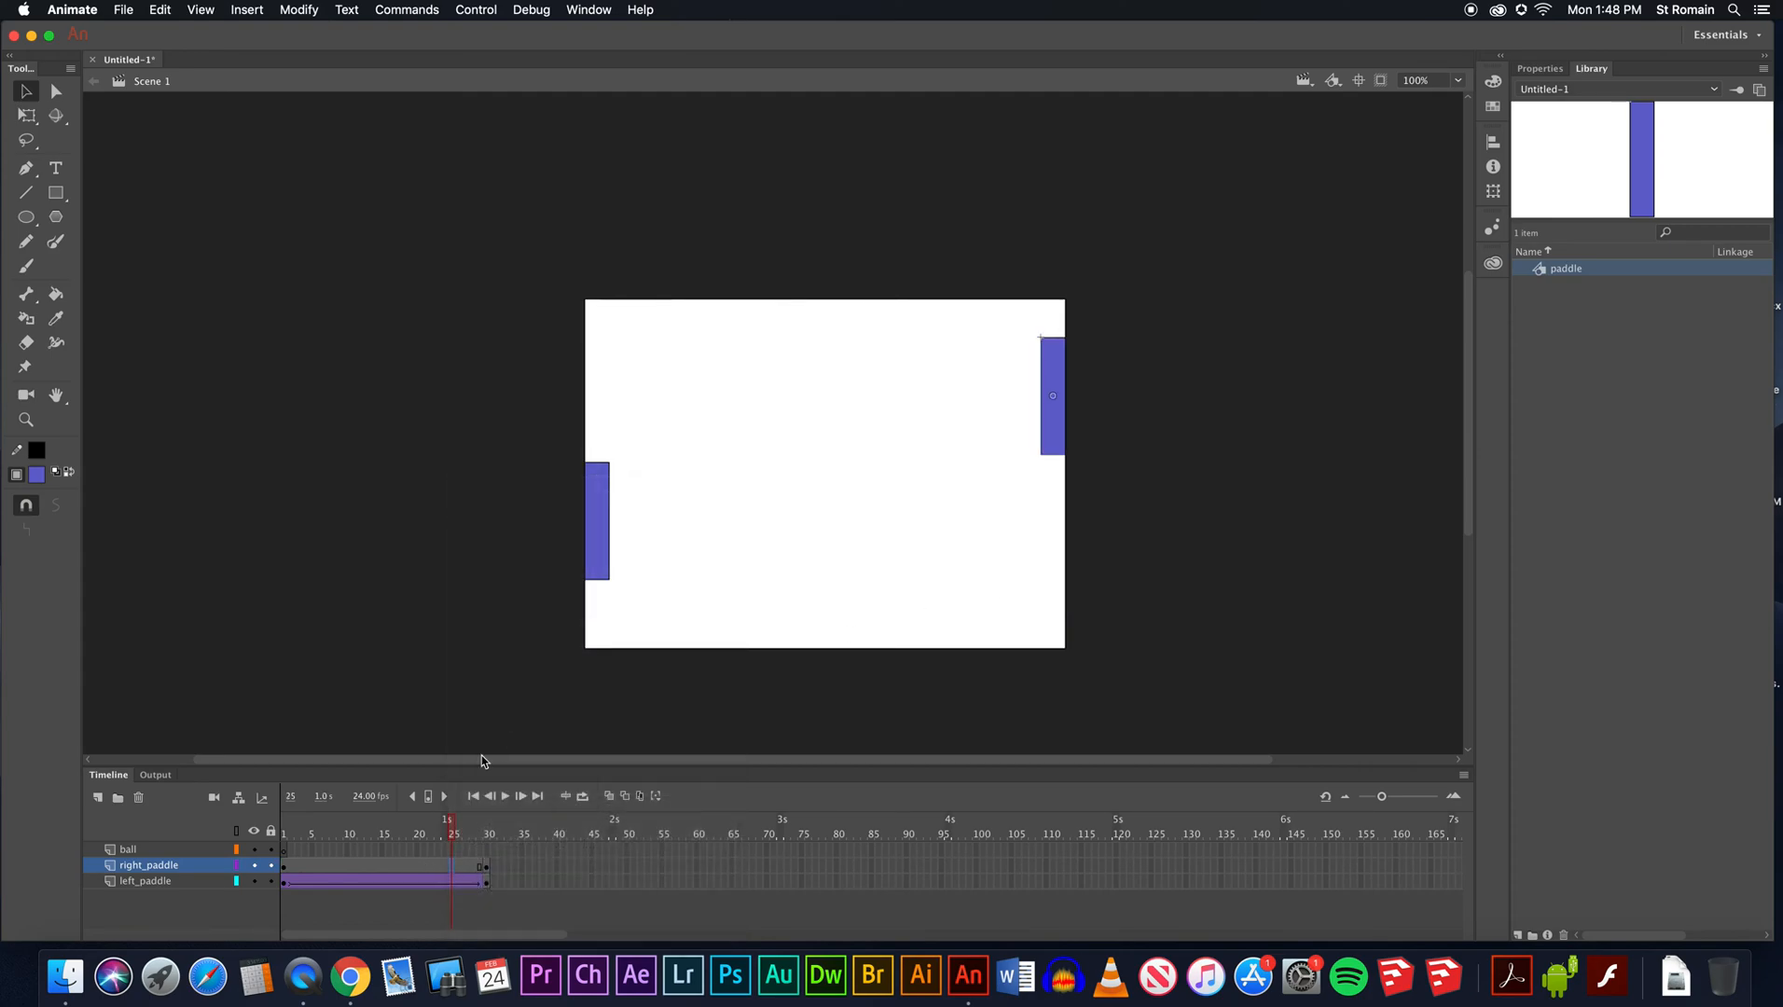
key(Return)
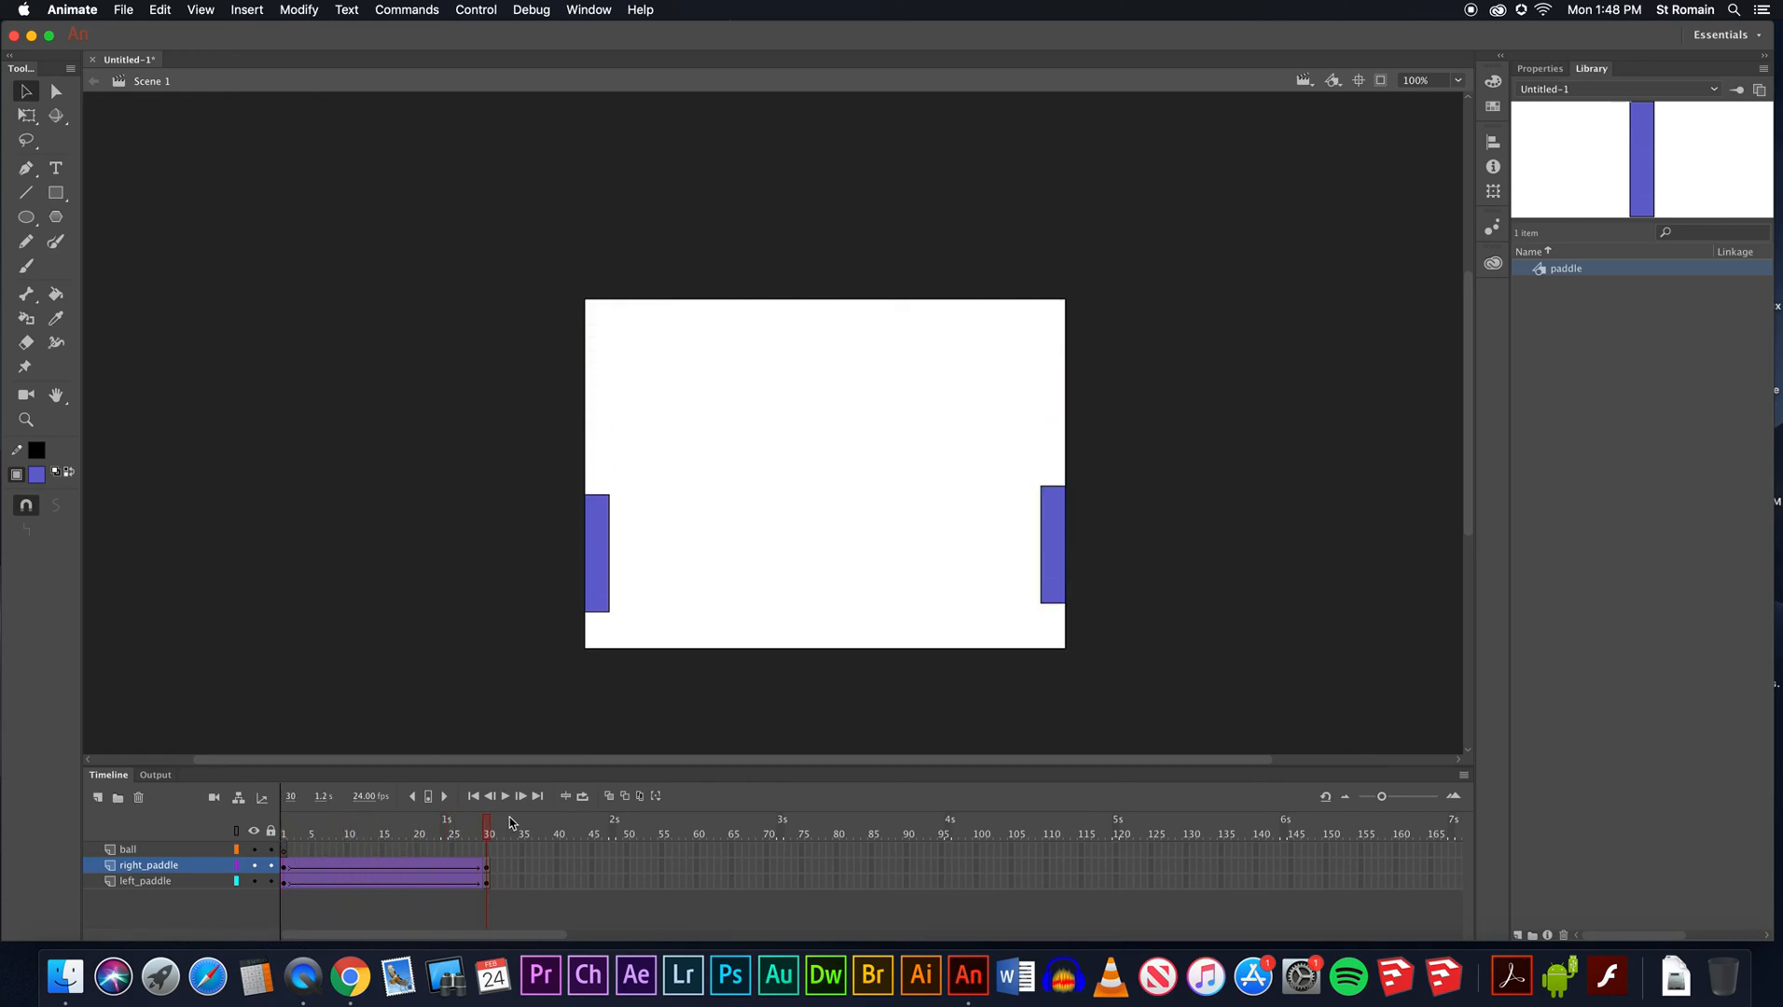
At frame 30, shift the left paddle slightly lower and the right paddle slightly higher along their stage edges.
click(485, 883)
drag(595, 612, 613, 631)
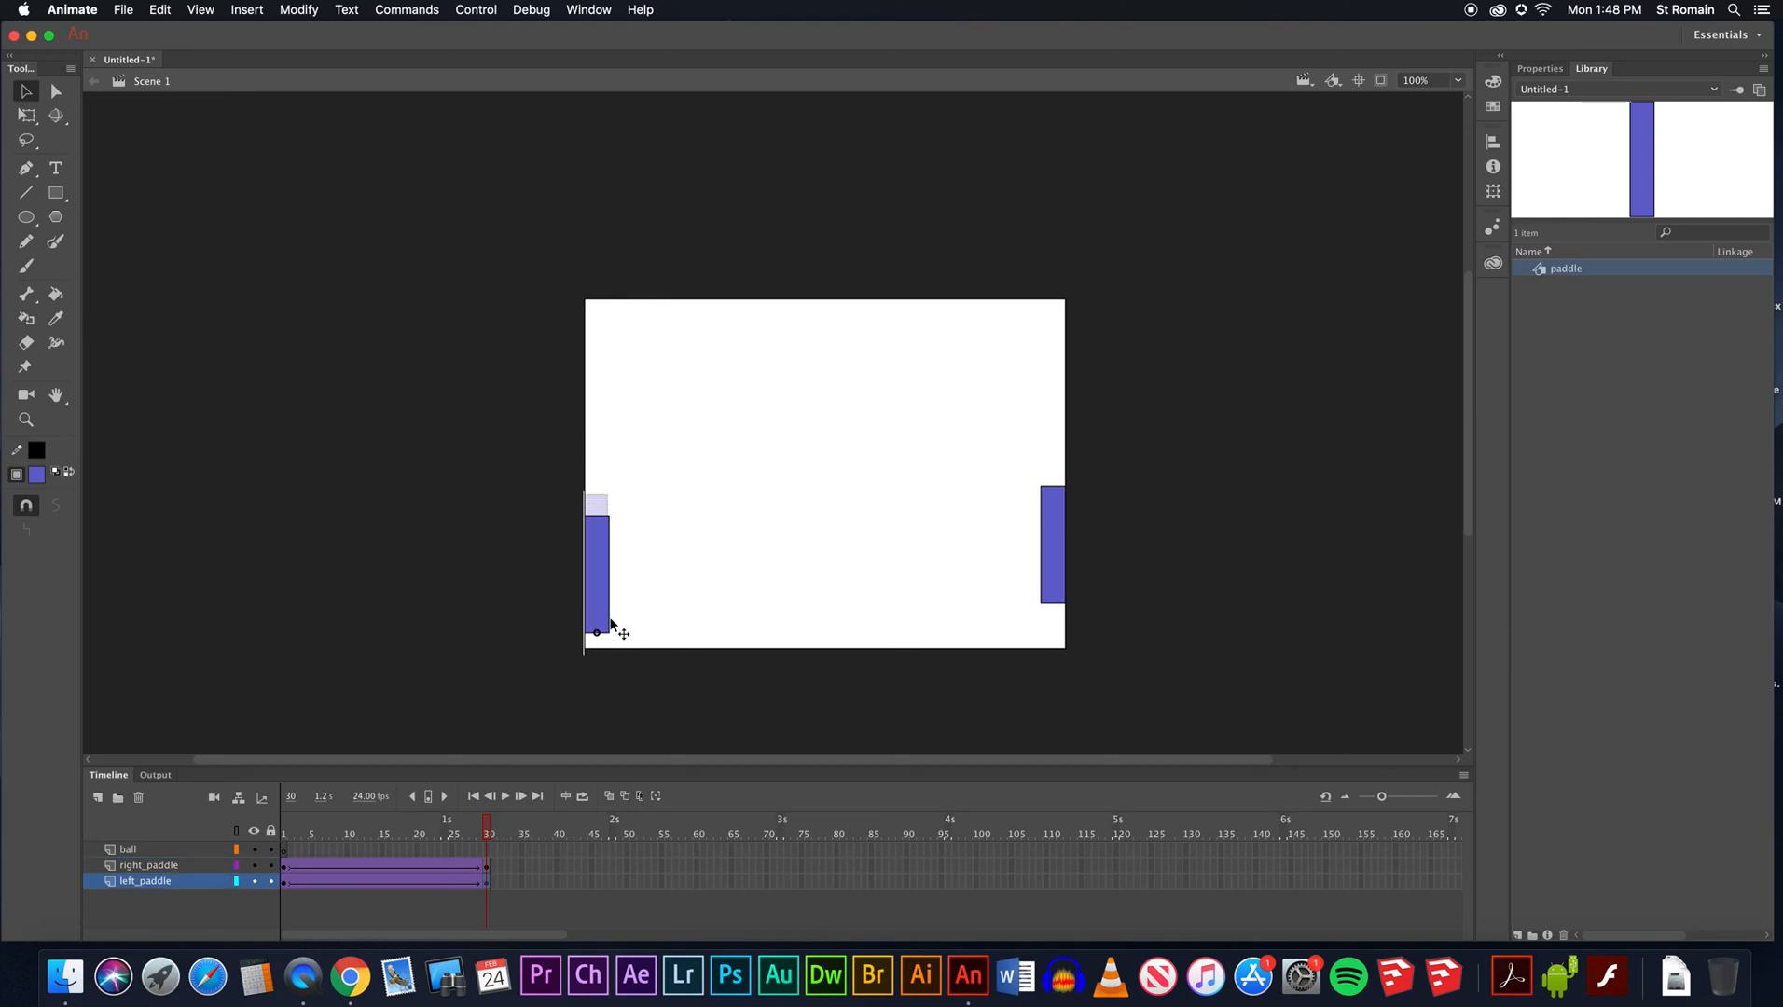
click(1064, 585)
drag(1064, 586, 1062, 556)
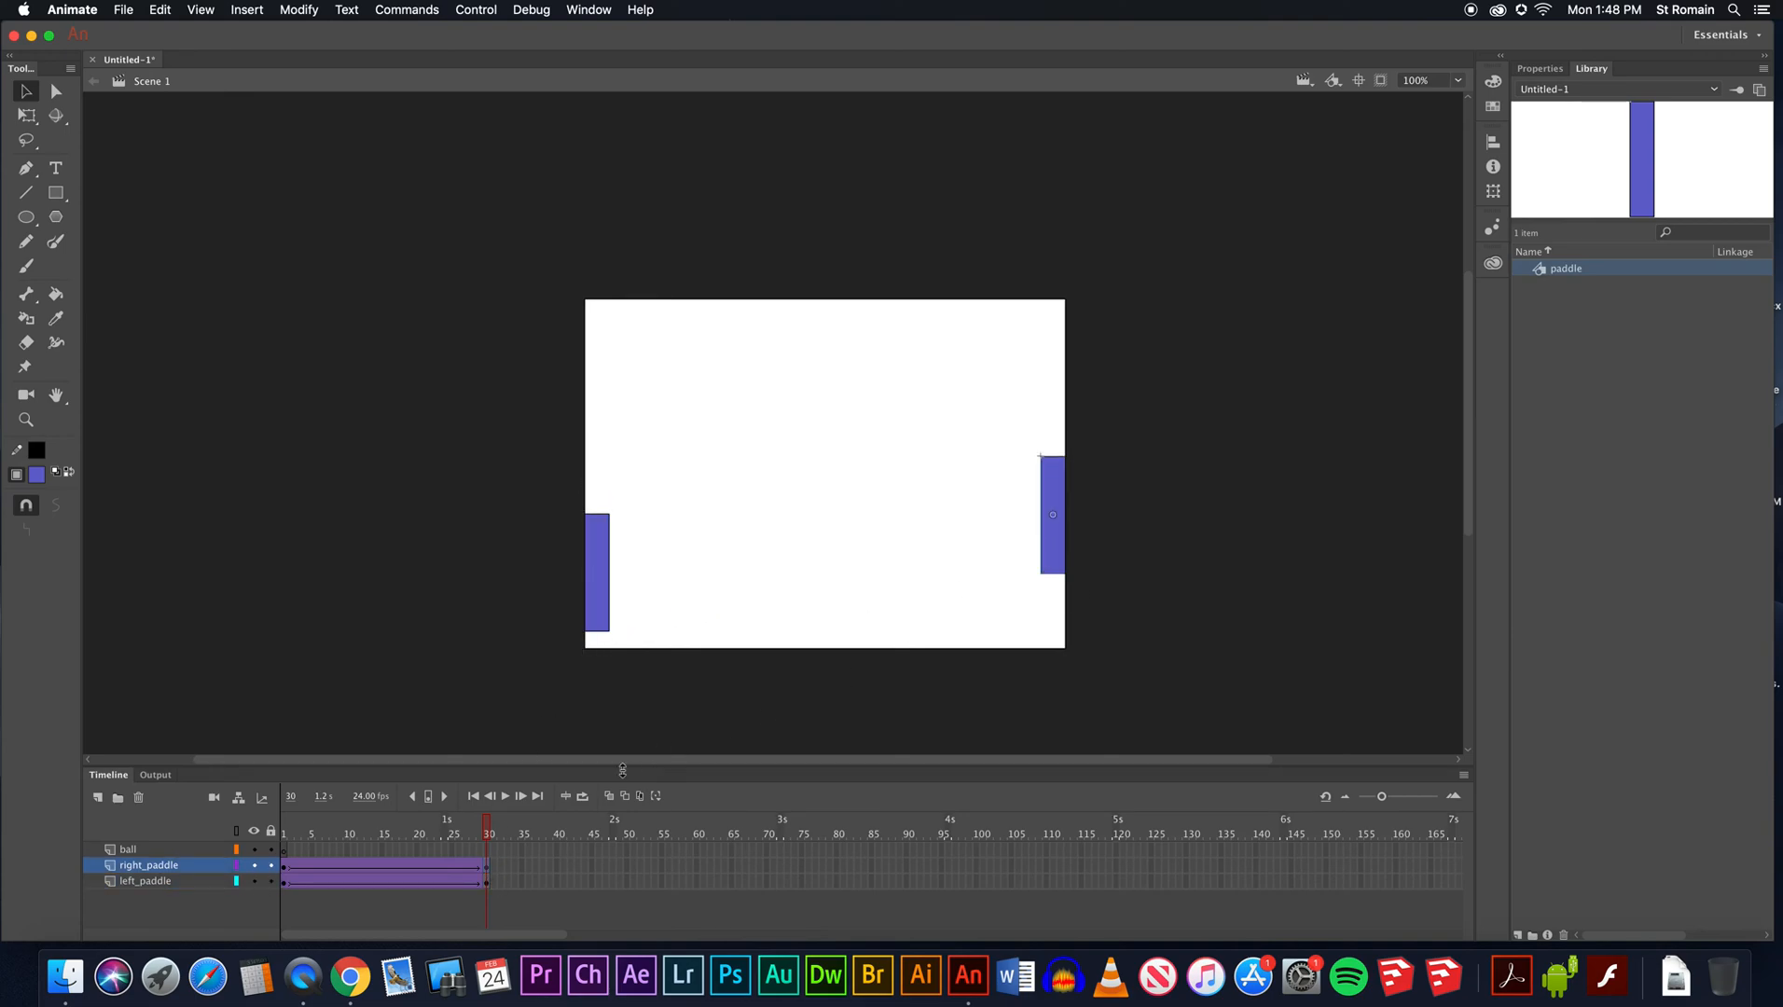
At frame 1 of the ball layer, draw a small orange circle with the Oval tool near the left paddle.
drag(487, 836, 281, 835)
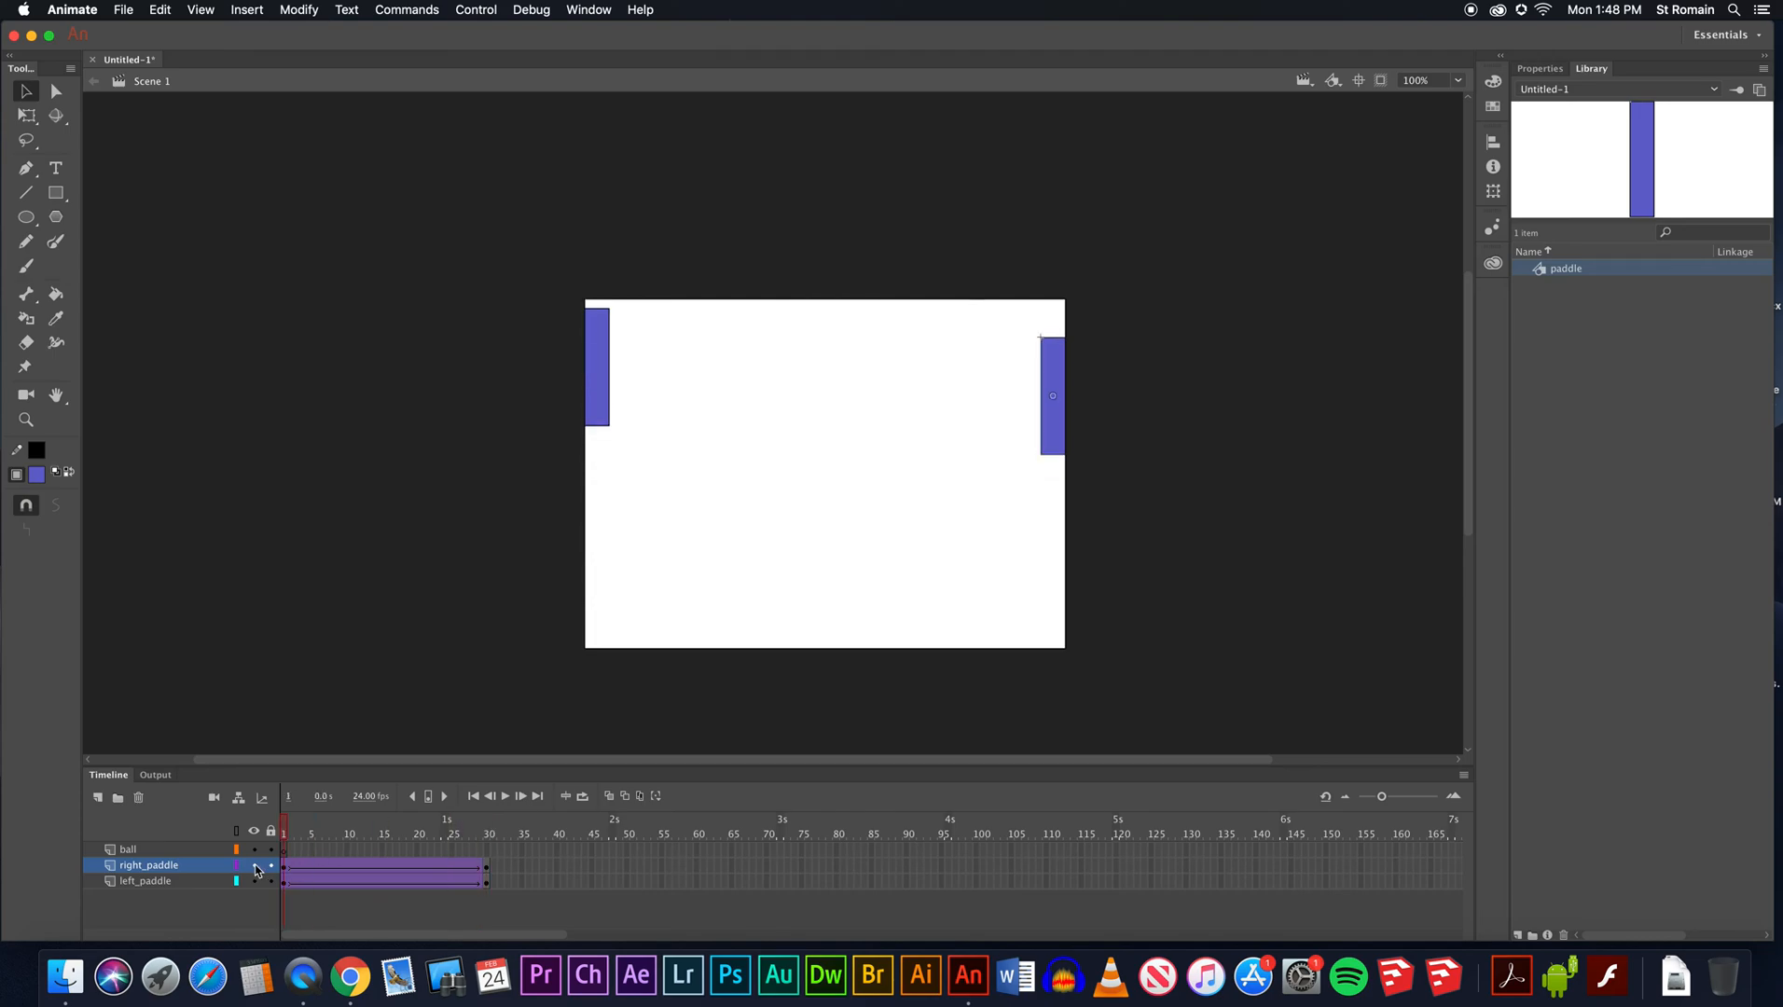
click(288, 850)
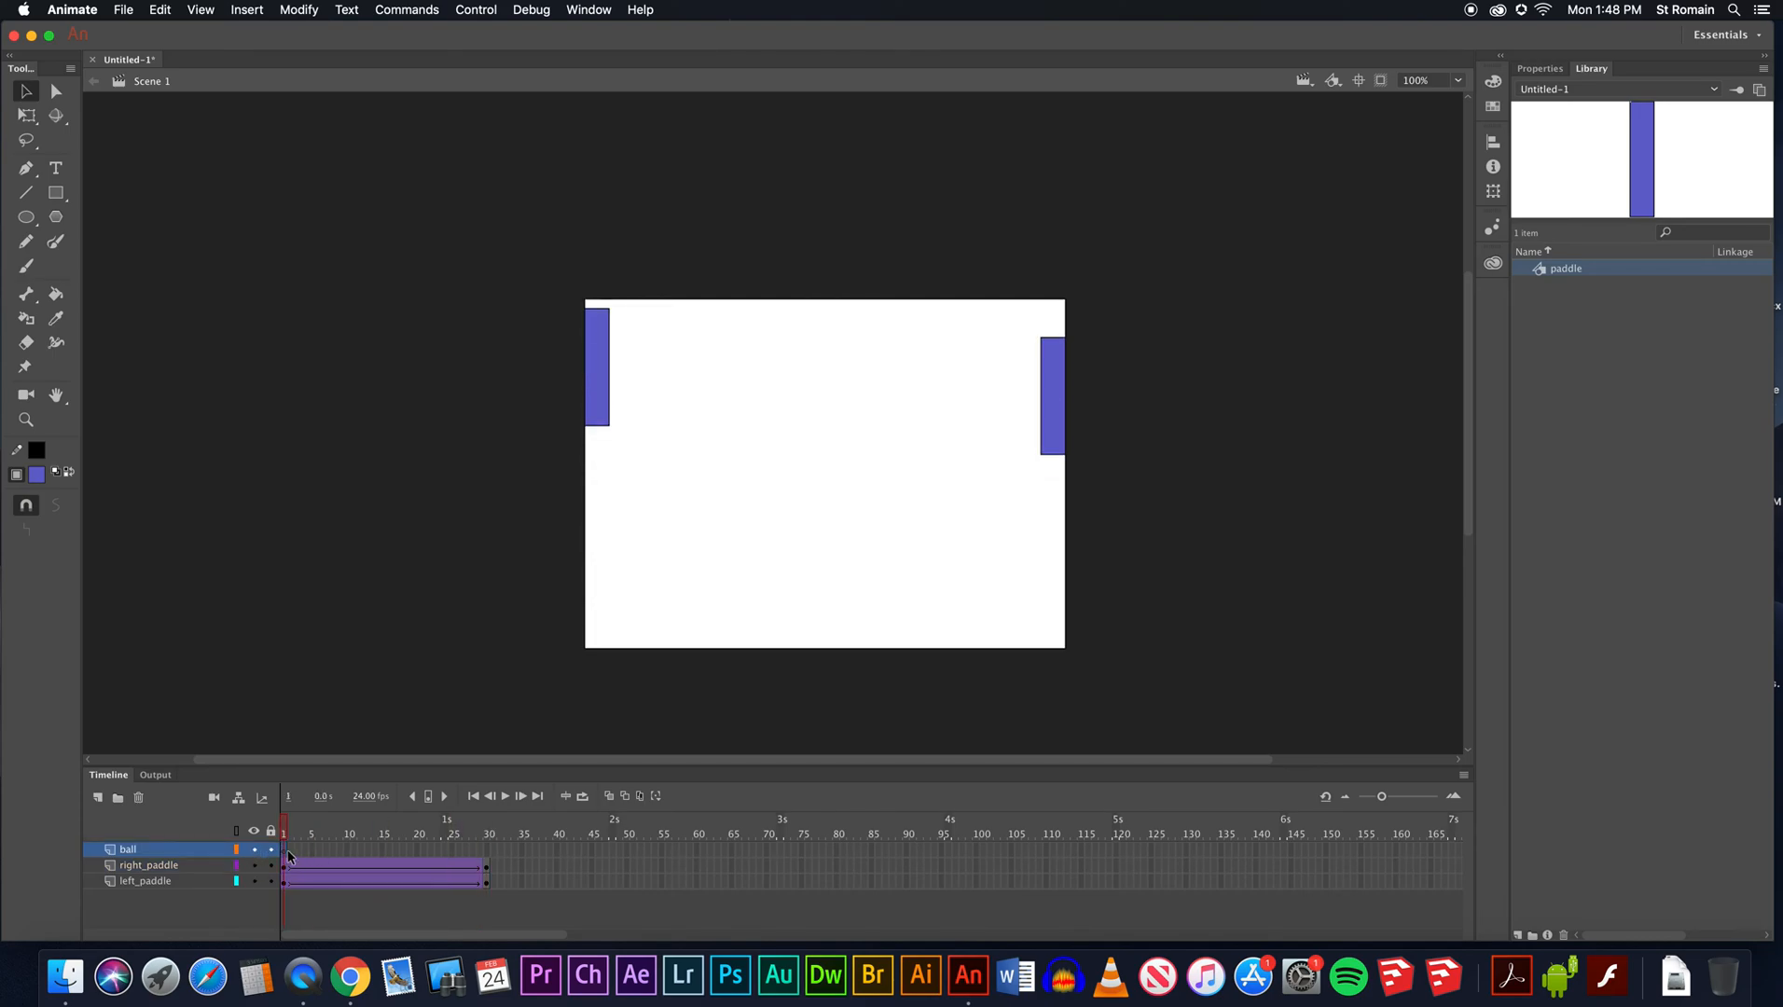
click(26, 216)
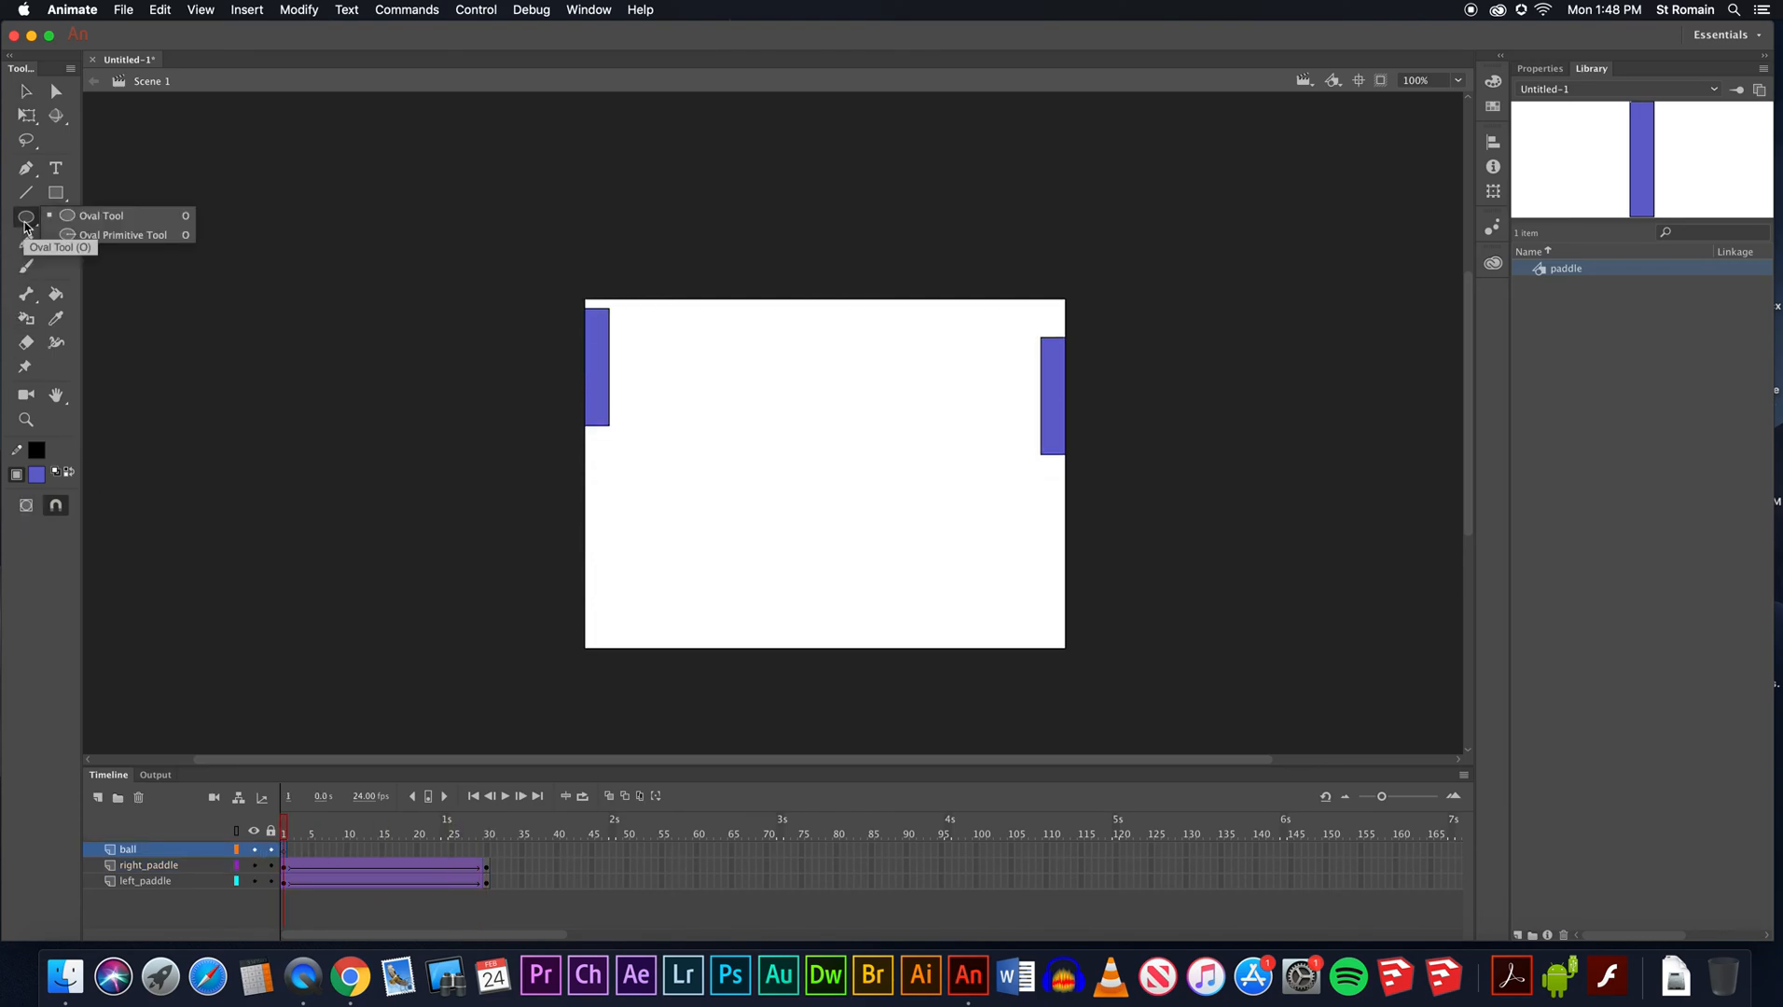
click(94, 217)
click(36, 474)
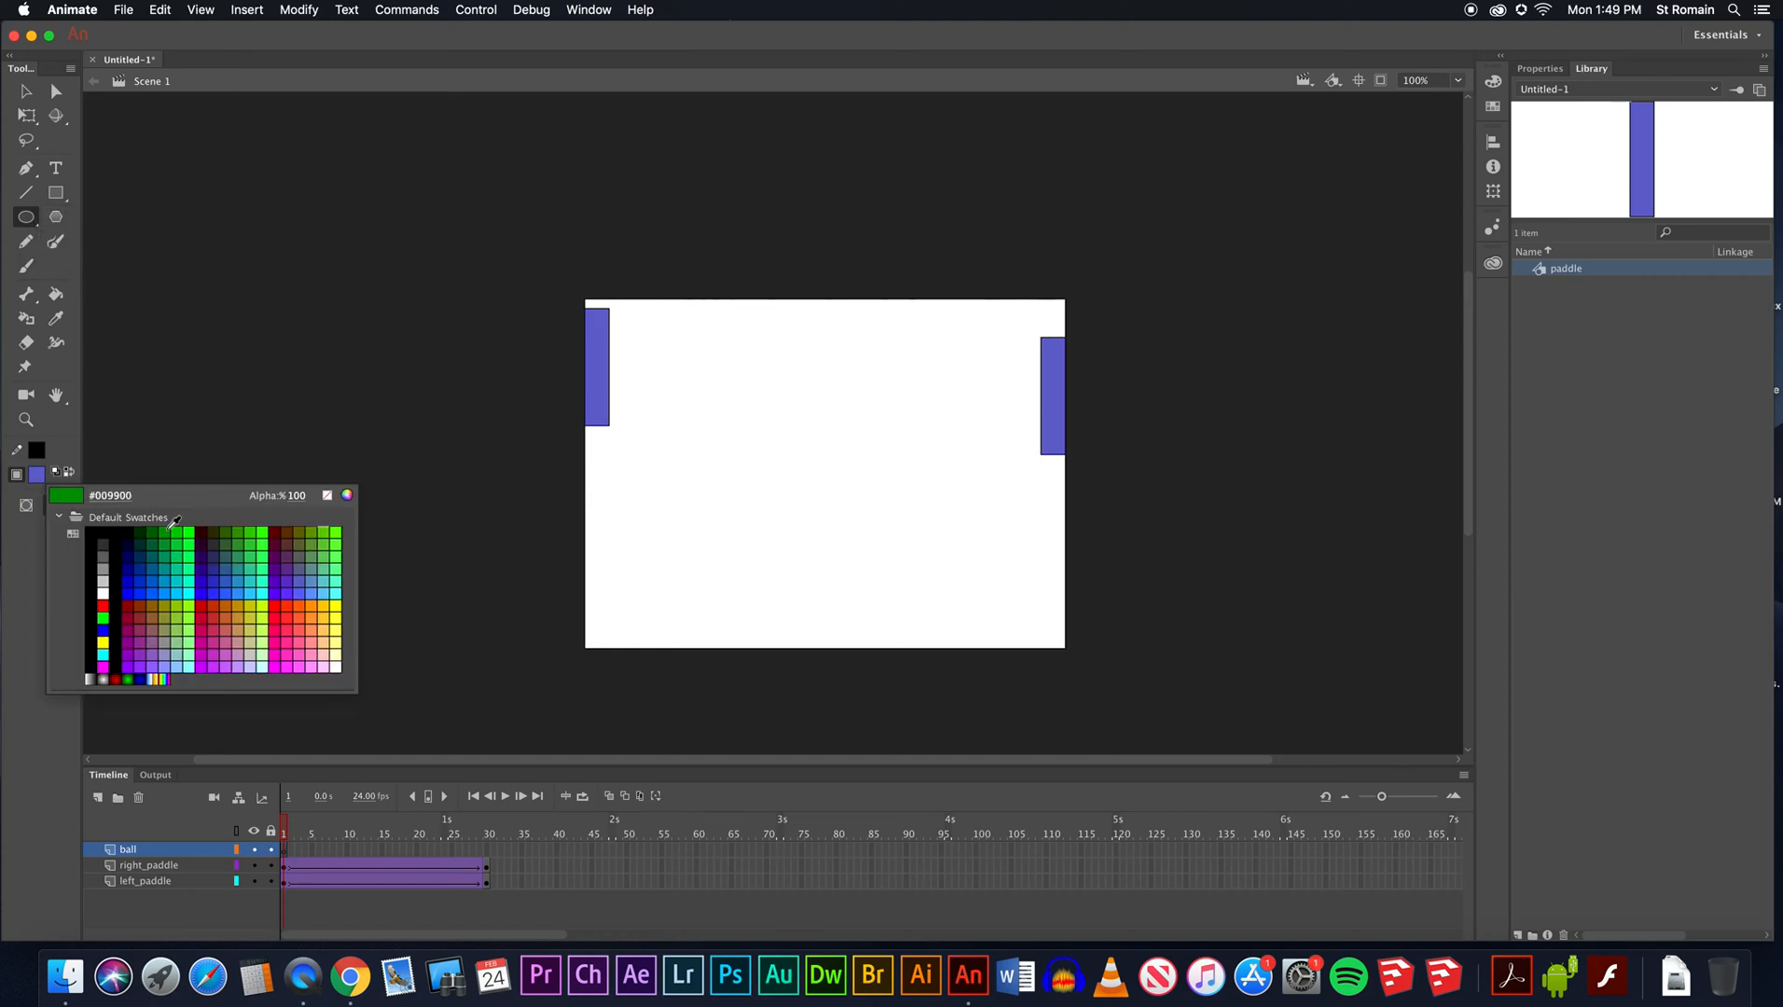
click(228, 622)
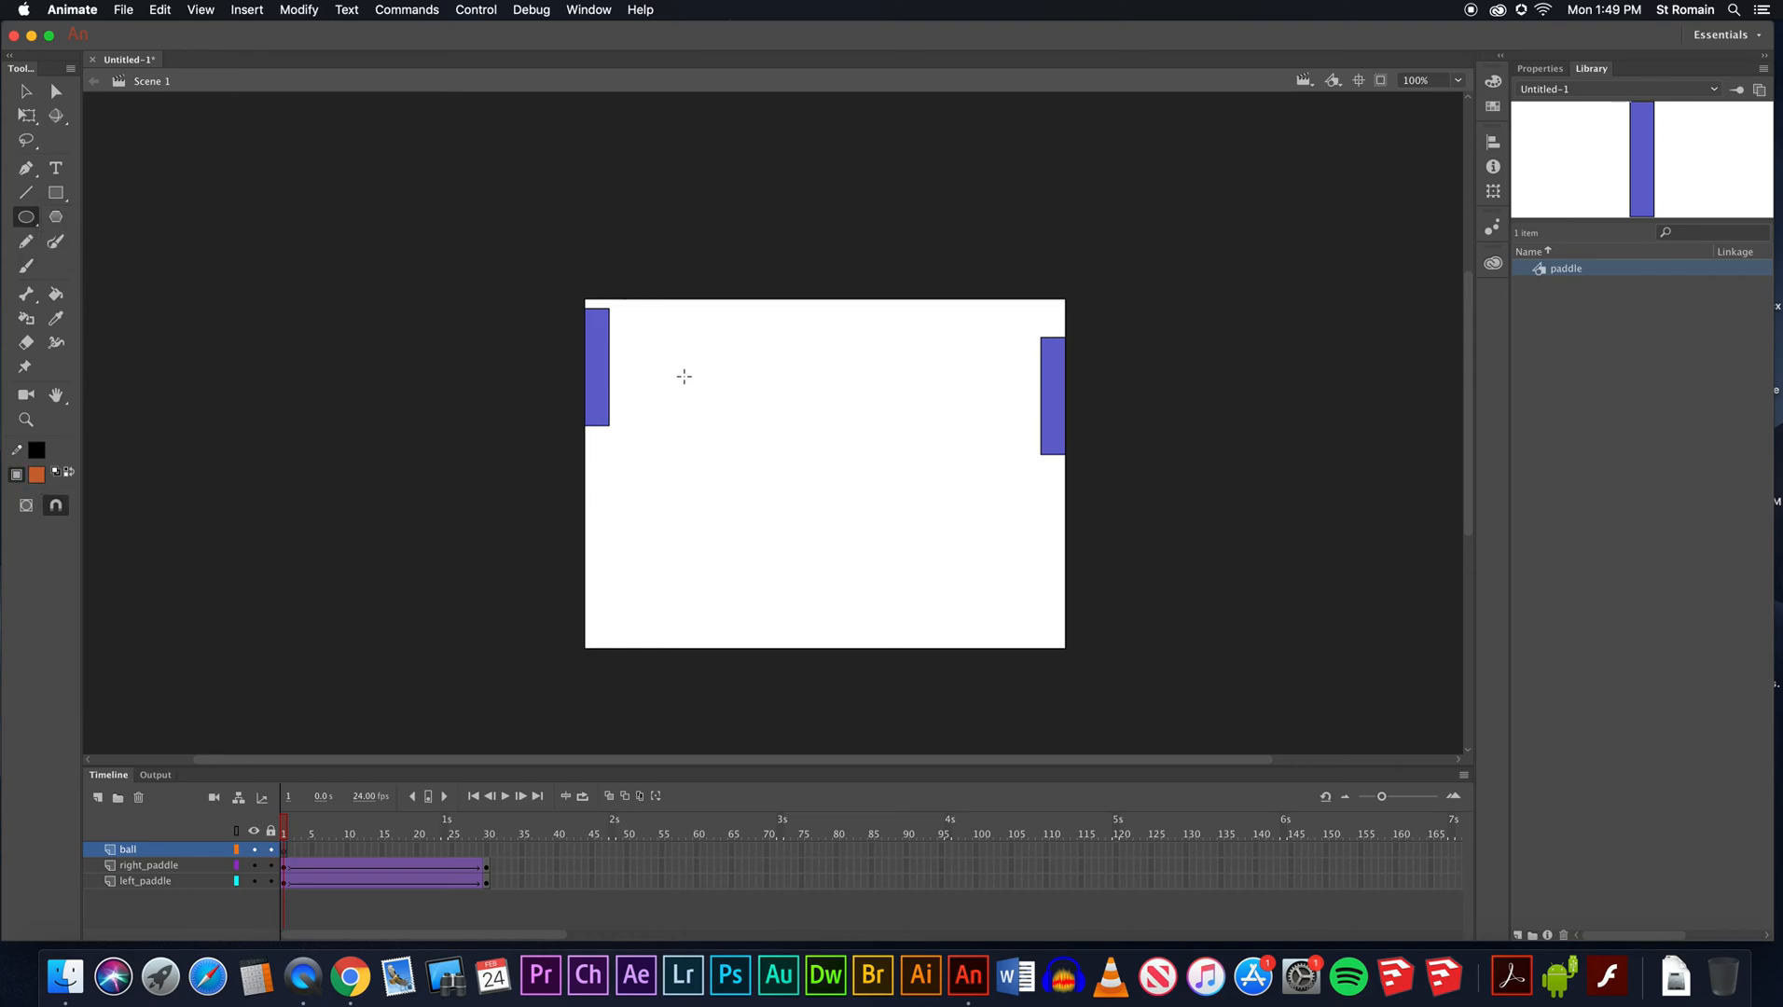
drag(683, 372, 724, 386)
Convert the orange circle to a graphic symbol named ball.
click(25, 92)
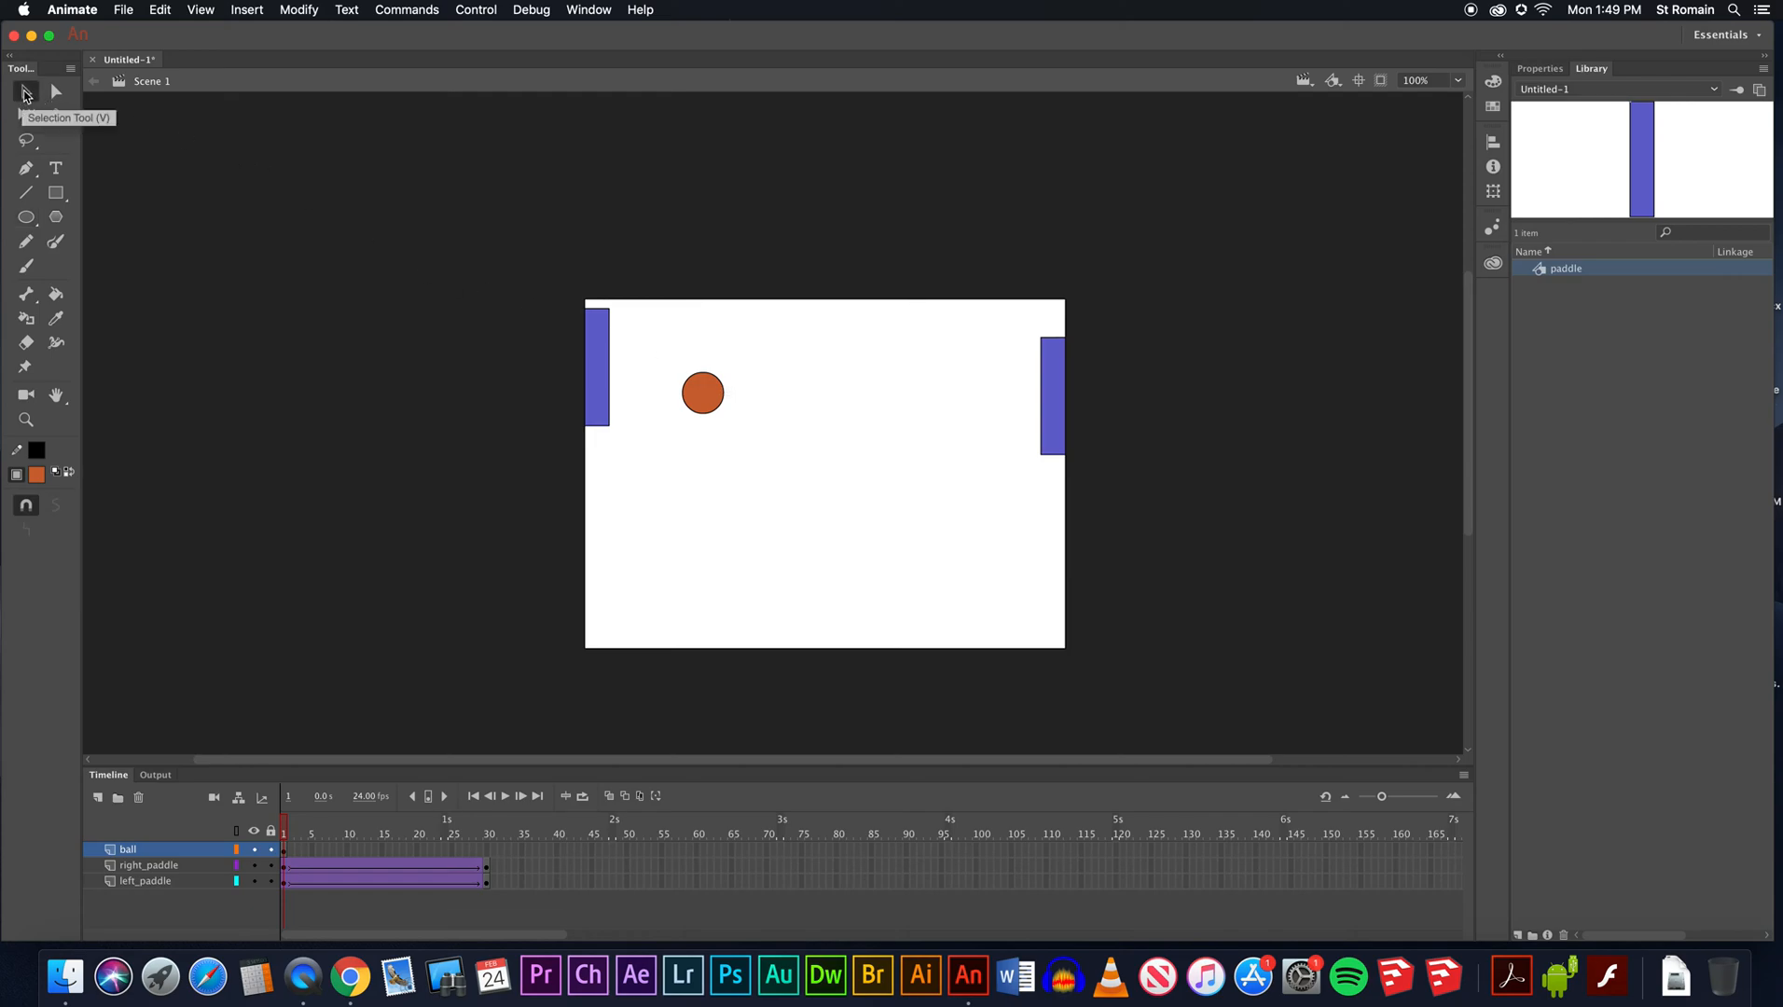
right_click(708, 396)
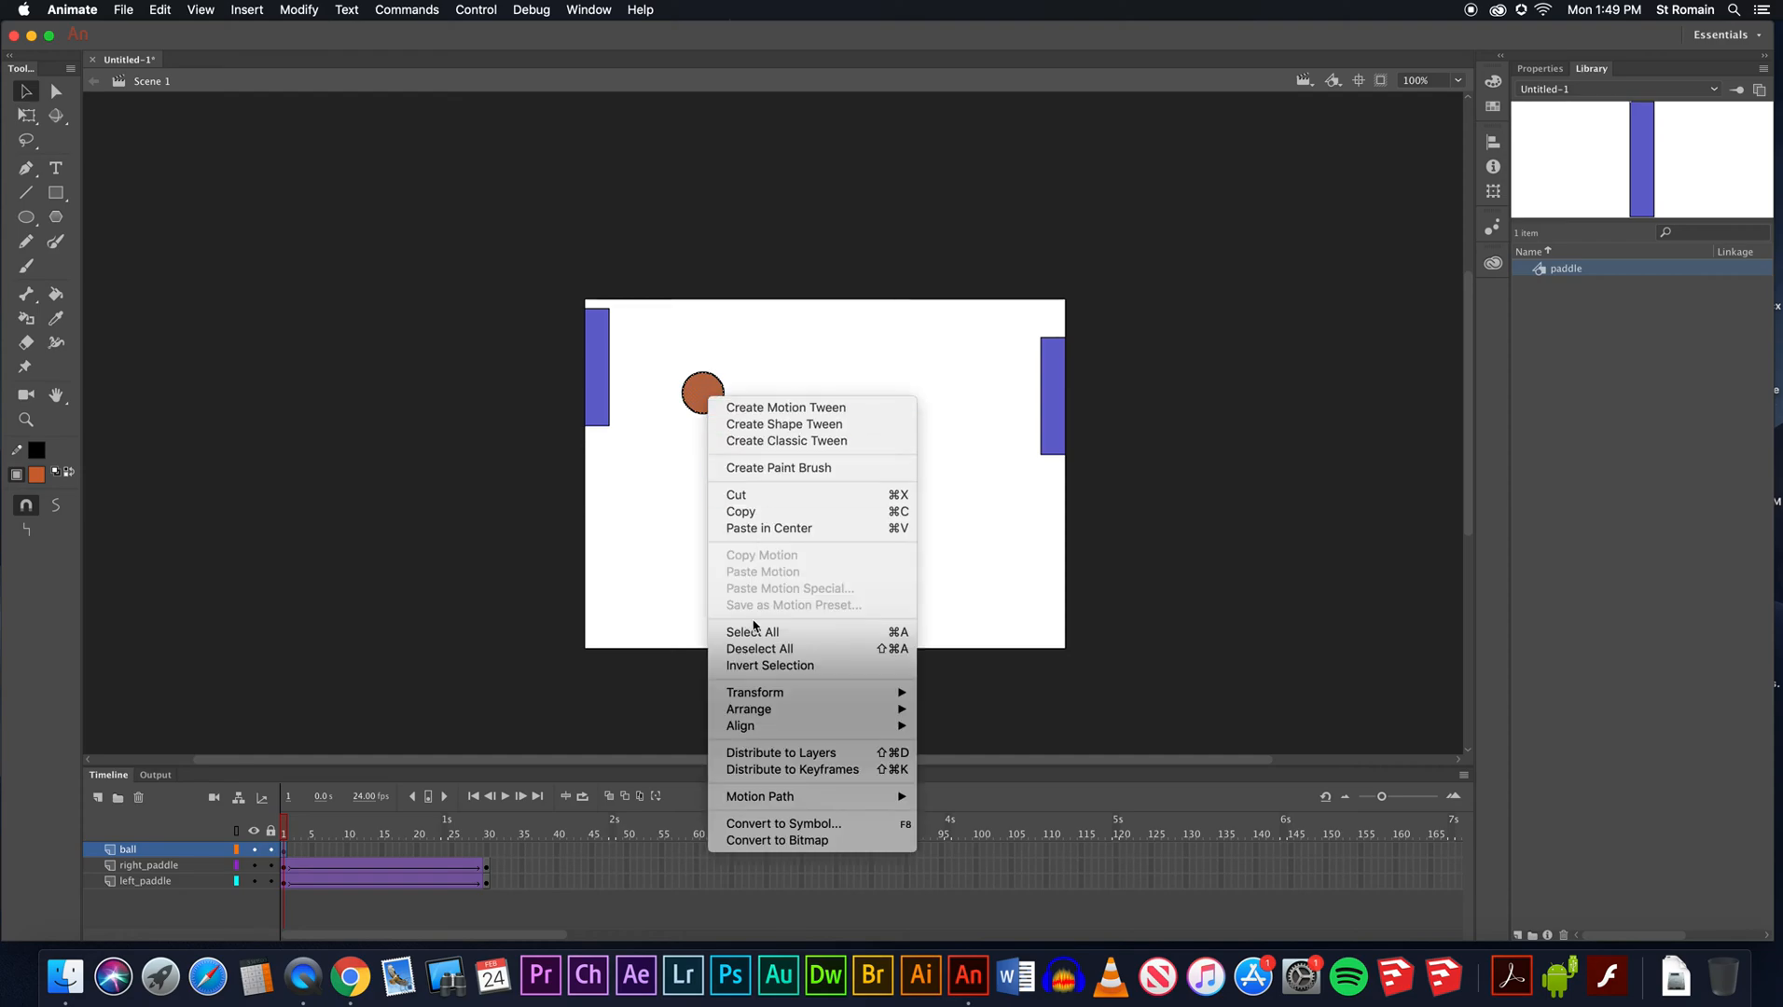
click(796, 824)
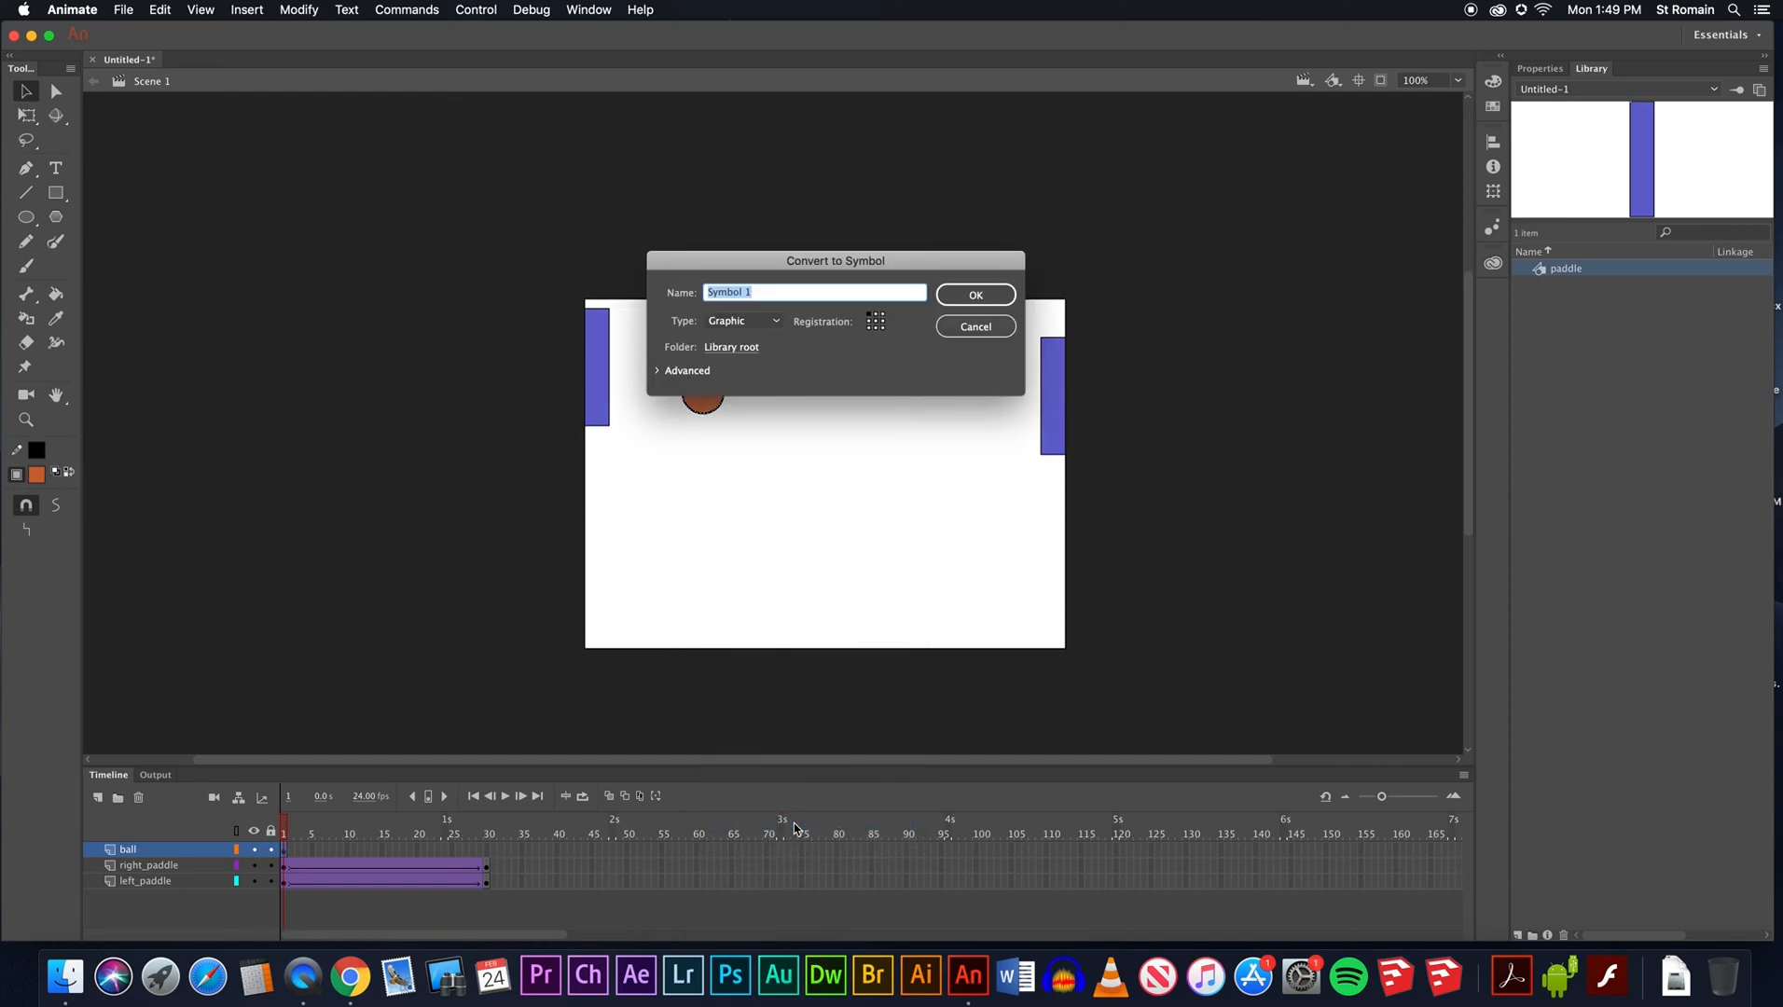
text(ball)
click(975, 294)
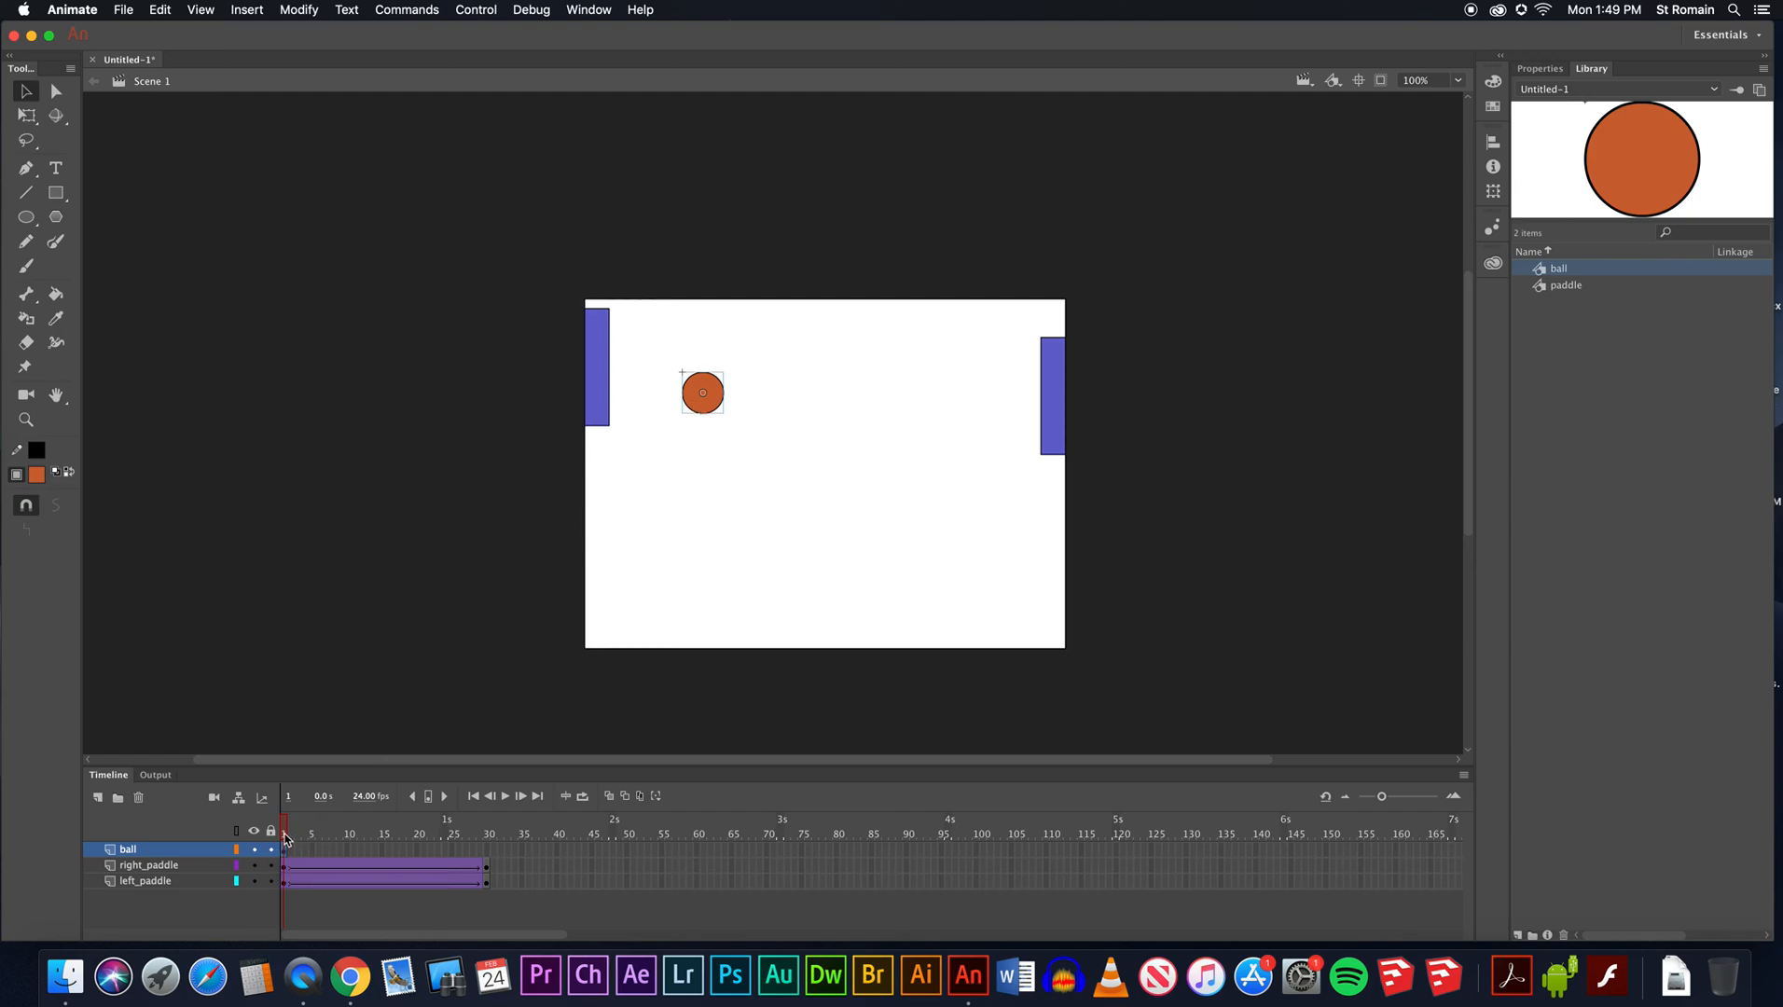
At frame 1, move the ball beside the left paddle and nudge it until its outline just touches the paddle's inner edge.
mouse_move(286, 832)
mouse_down()
mouse_move(492, 833)
mouse_move(283, 821)
mouse_up()
drag(704, 402, 630, 380)
click(26, 420)
drag(590, 353, 657, 397)
click(26, 91)
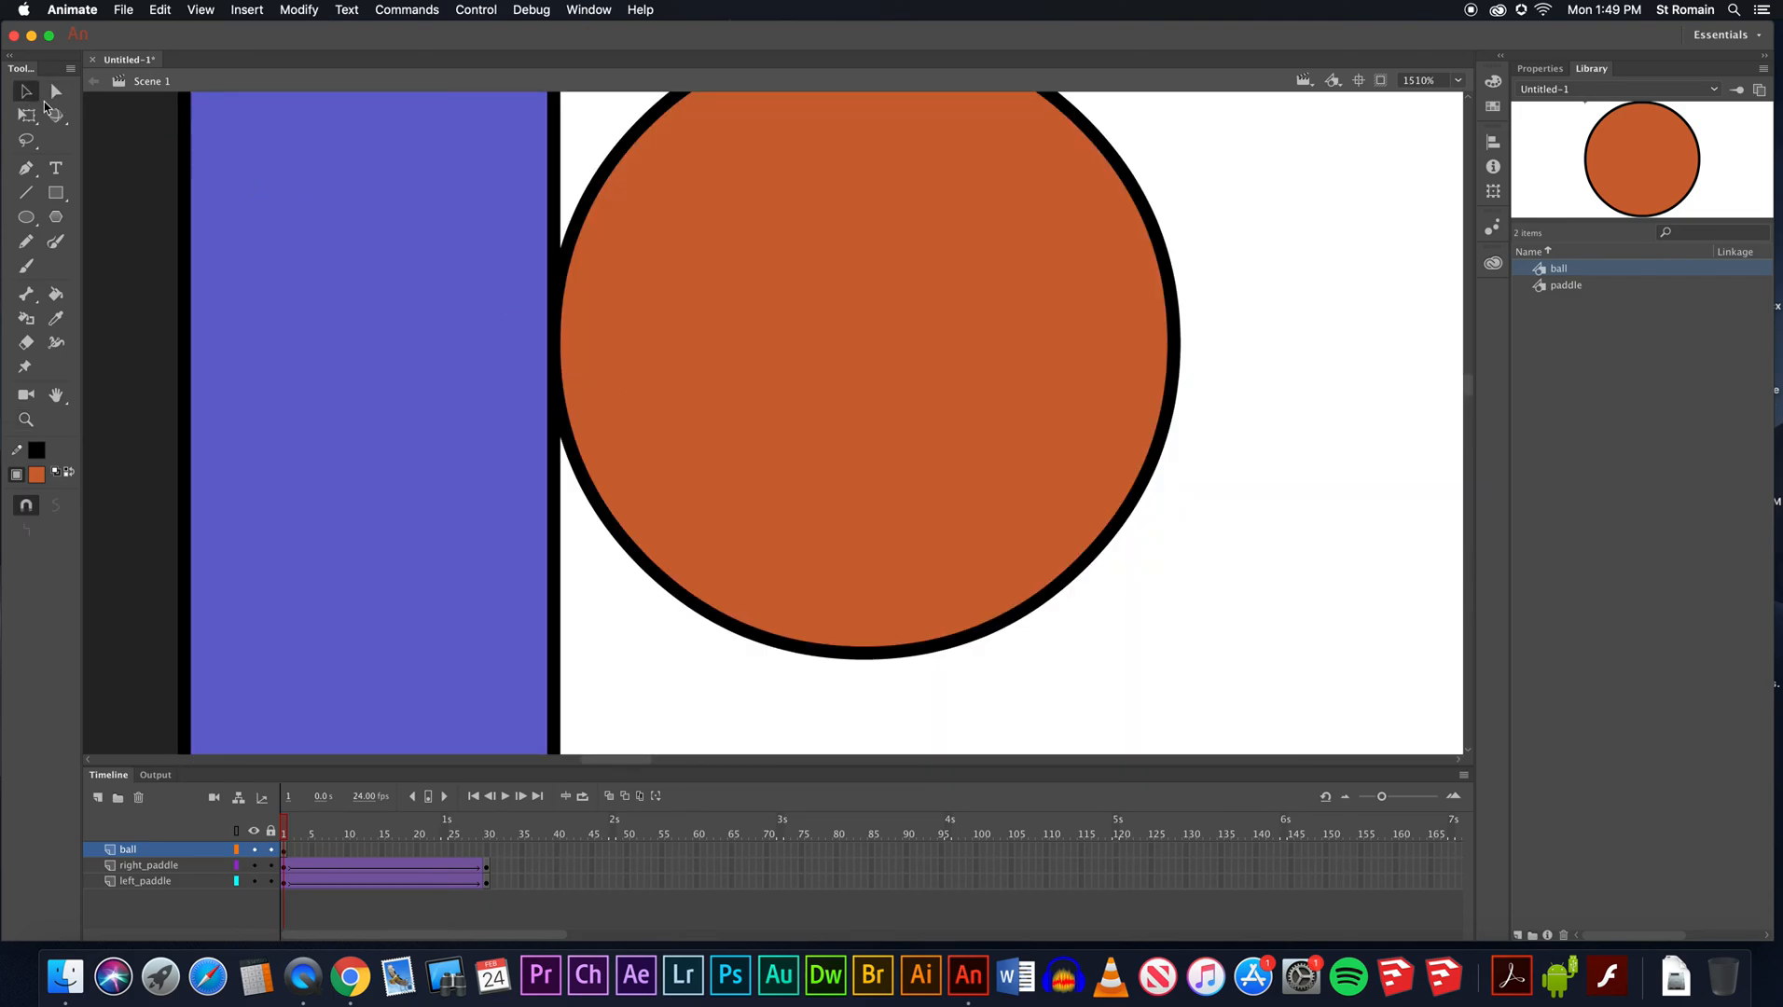
click(698, 378)
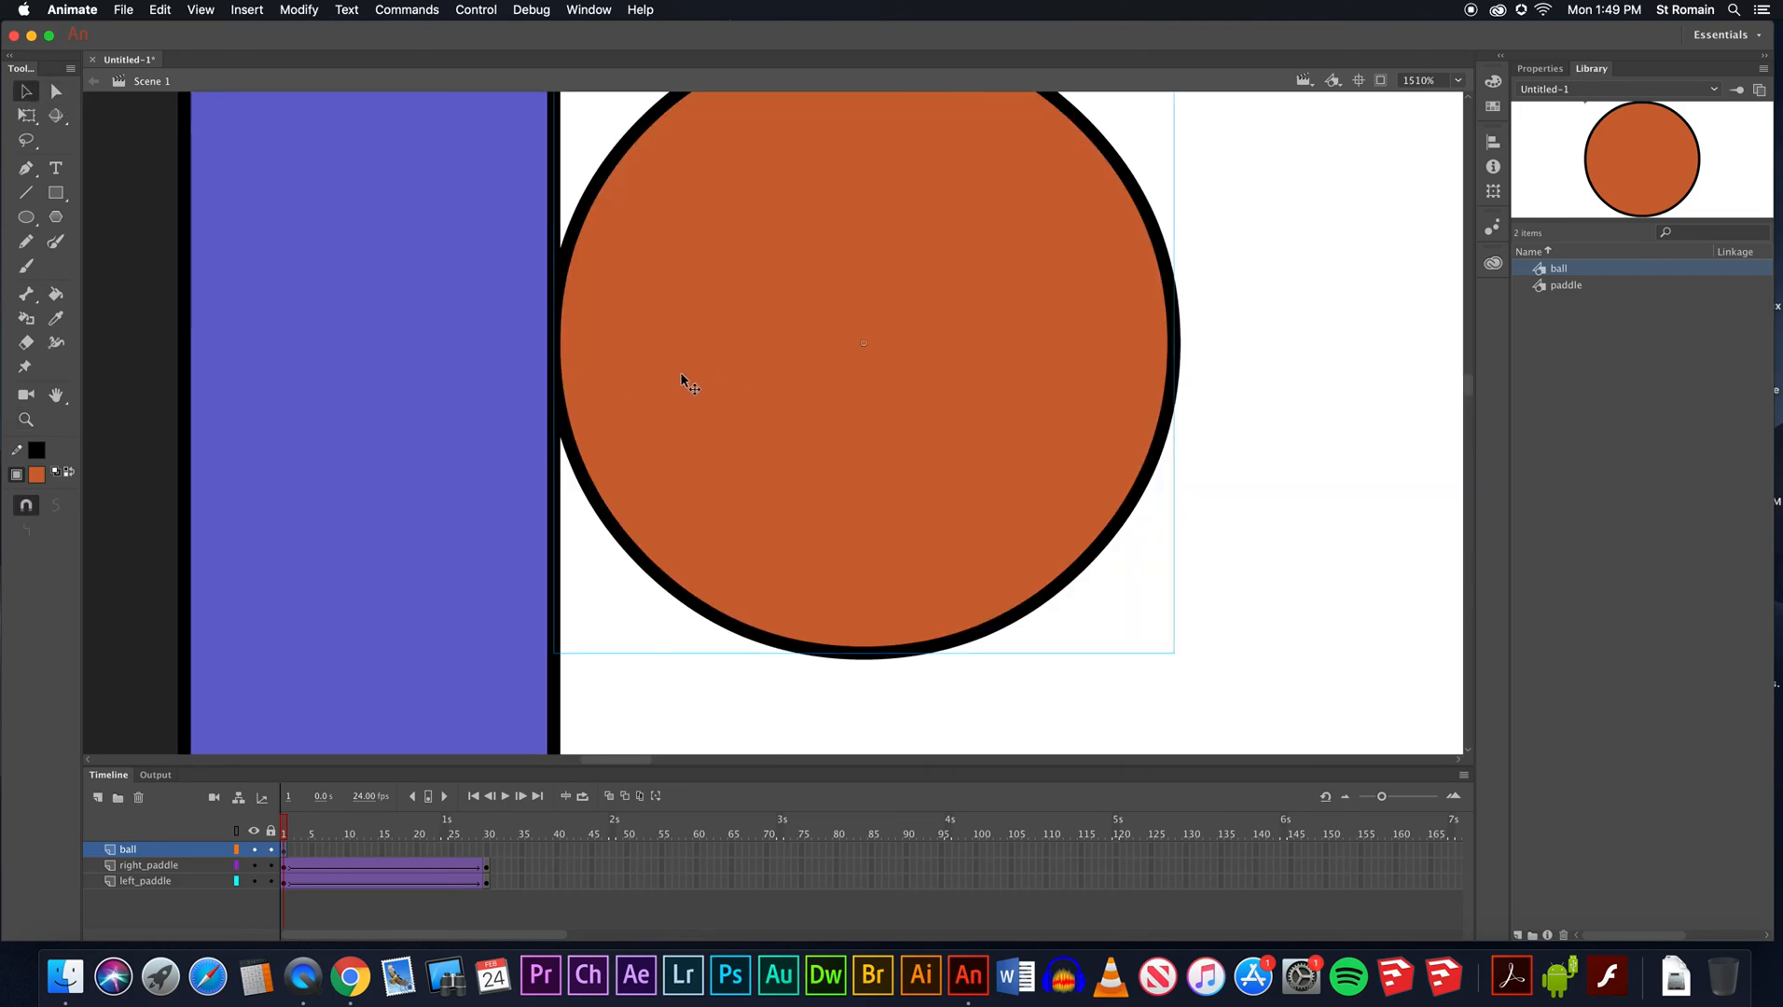
drag(681, 374, 685, 374)
key(Right)
key(Right)
key(Right)
key(Right)
key(Right)
key(Right)
key(Right)
key(Right)
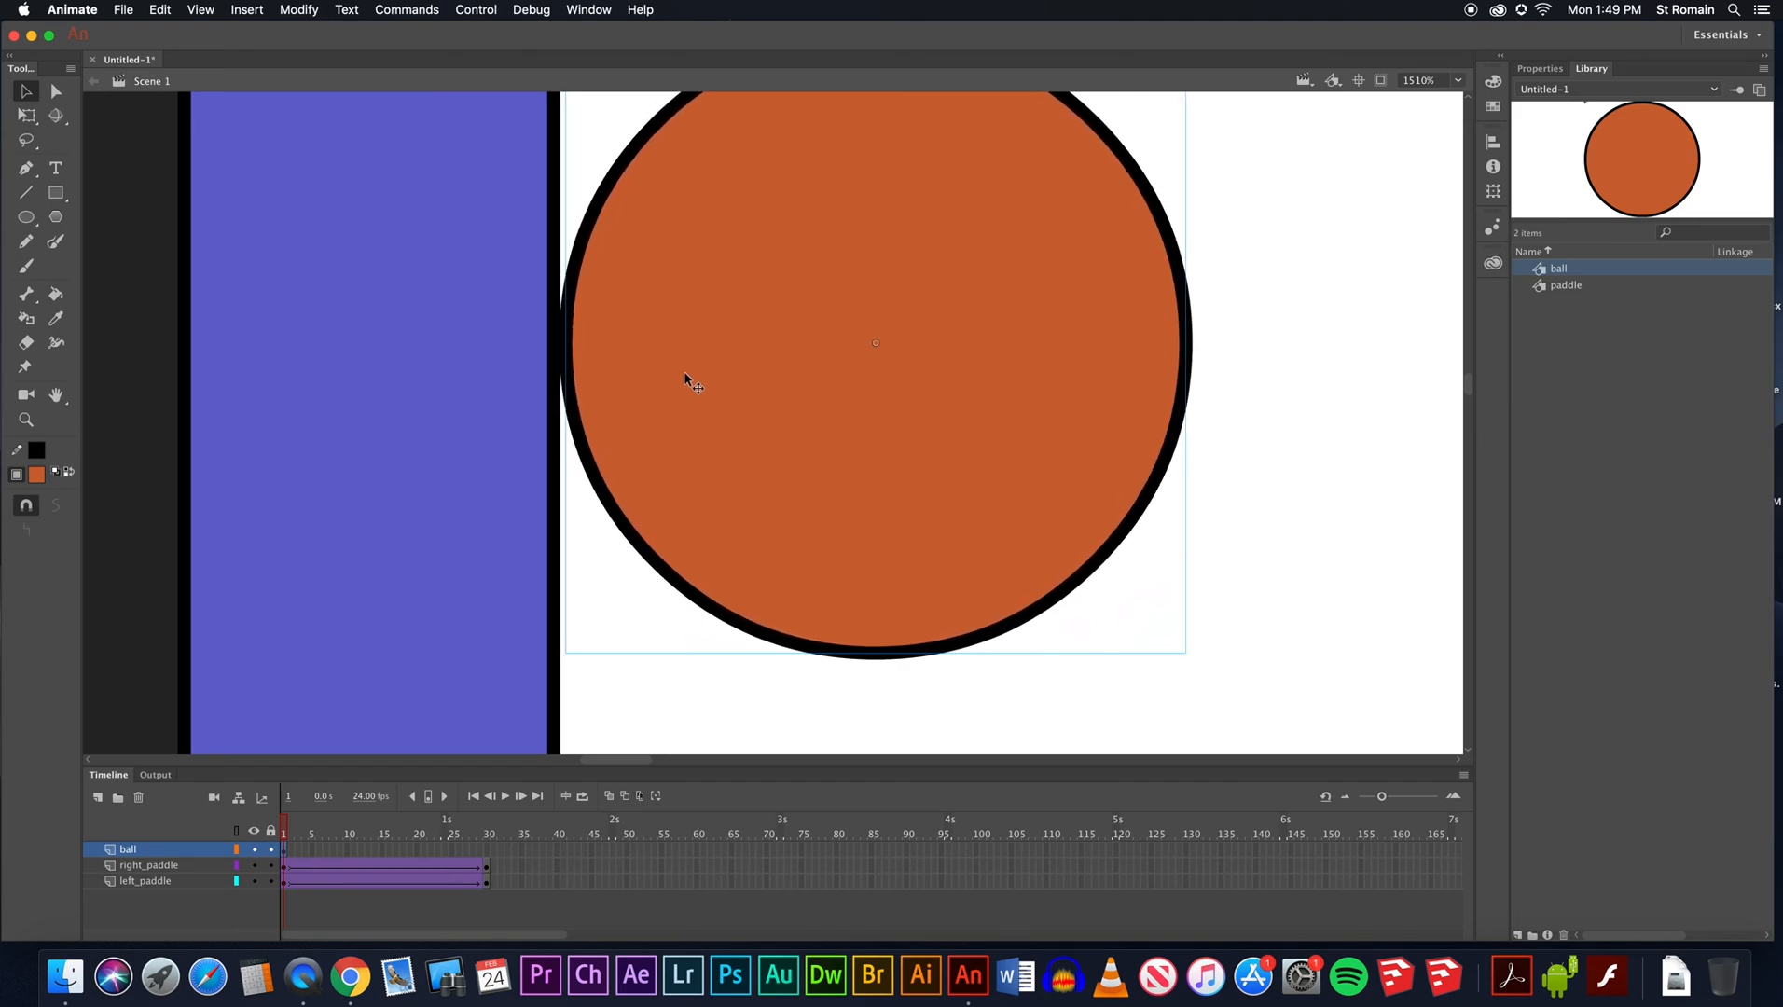
key(Right)
key(Right)
key(Right)
key(Left)
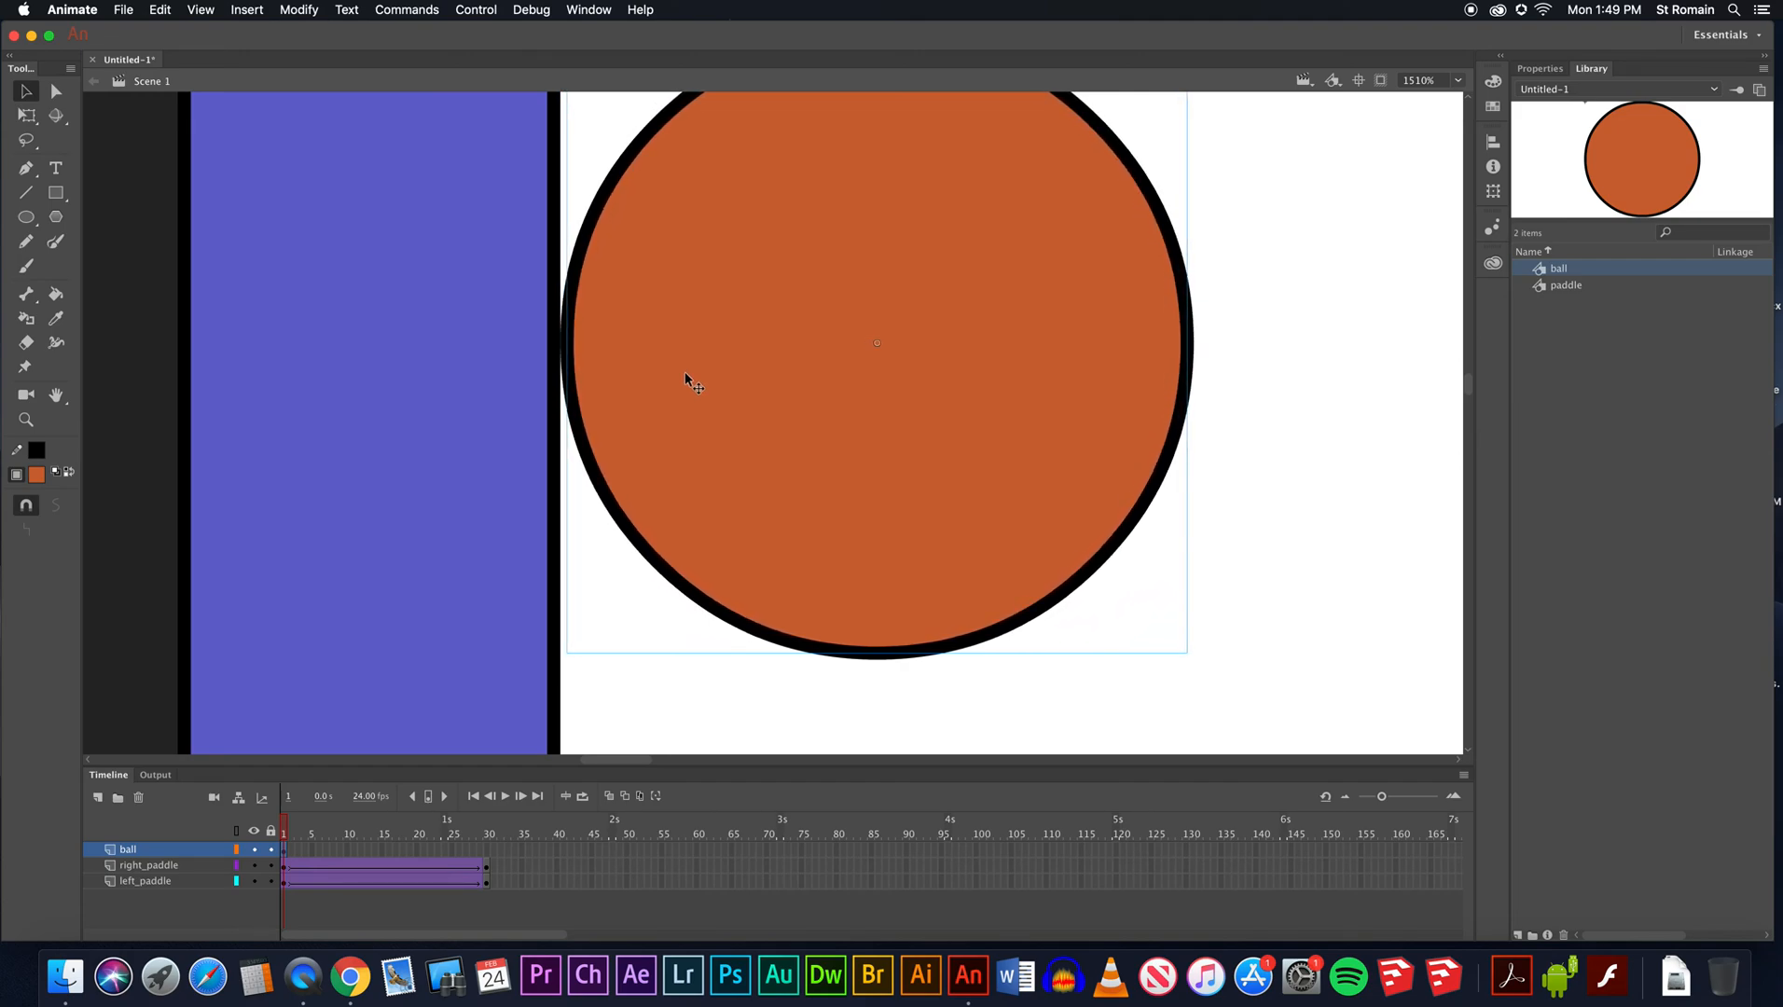
key(Left)
click(1266, 526)
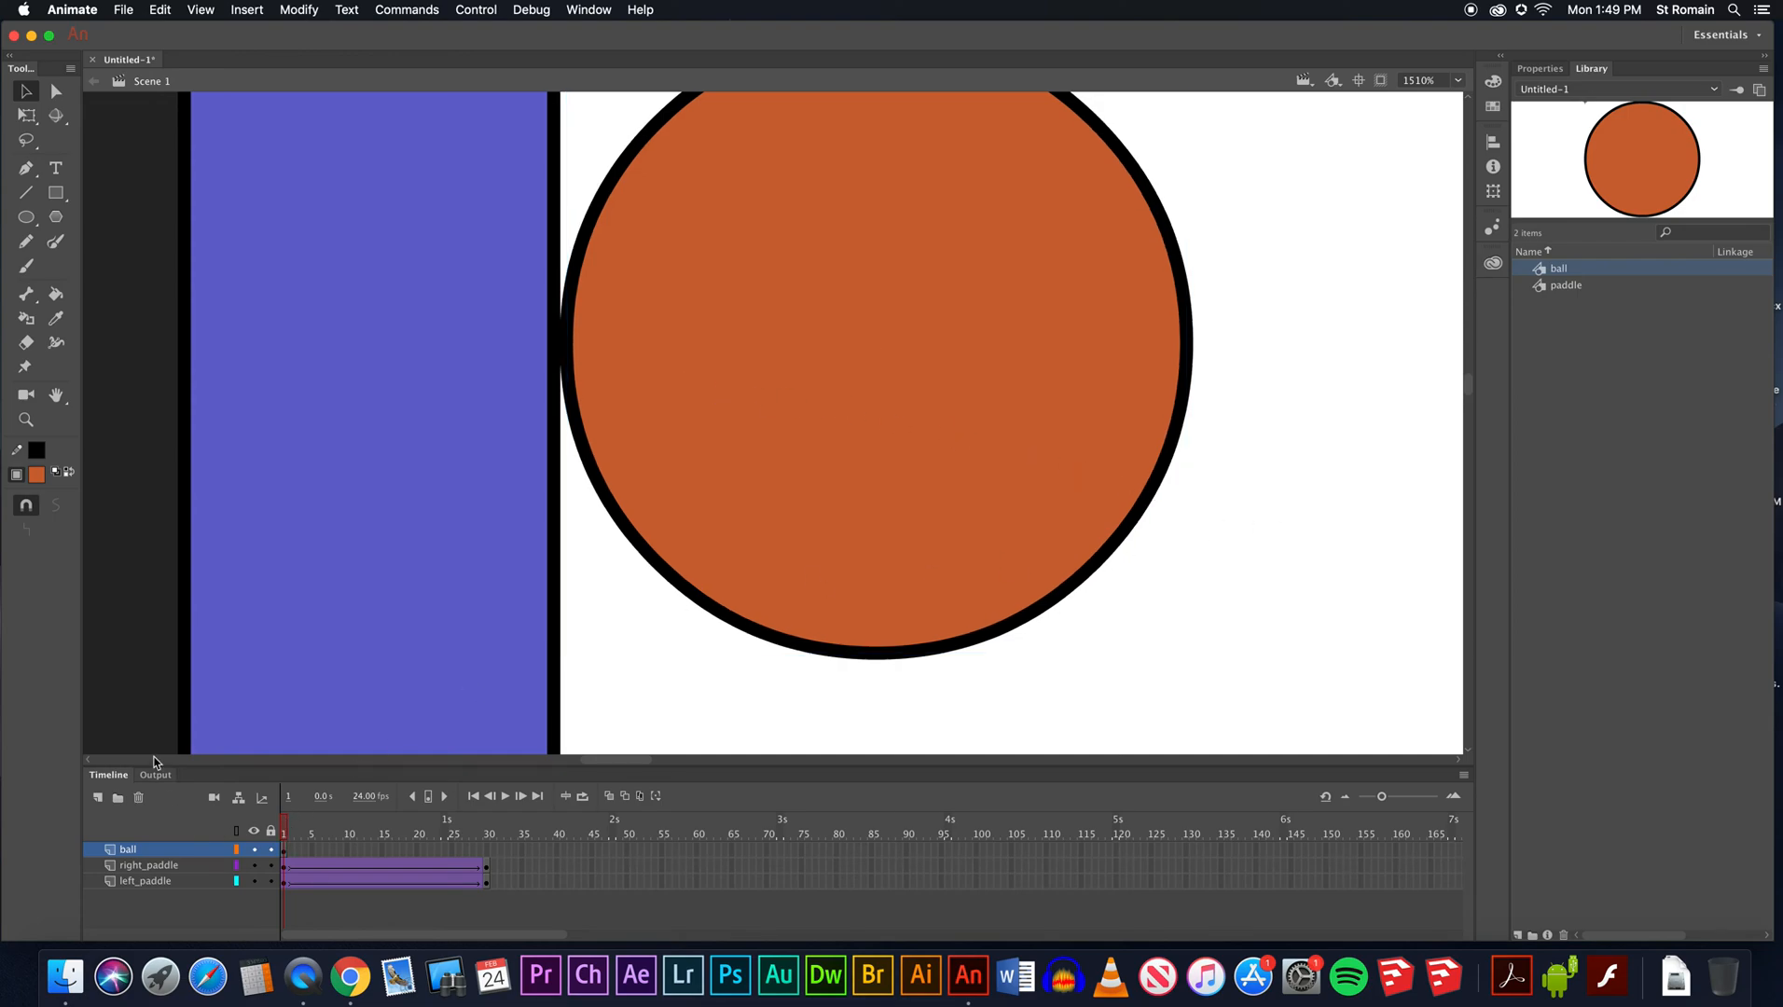
Insert a keyframe at frame 30 on the ball layer.
double_click(25, 421)
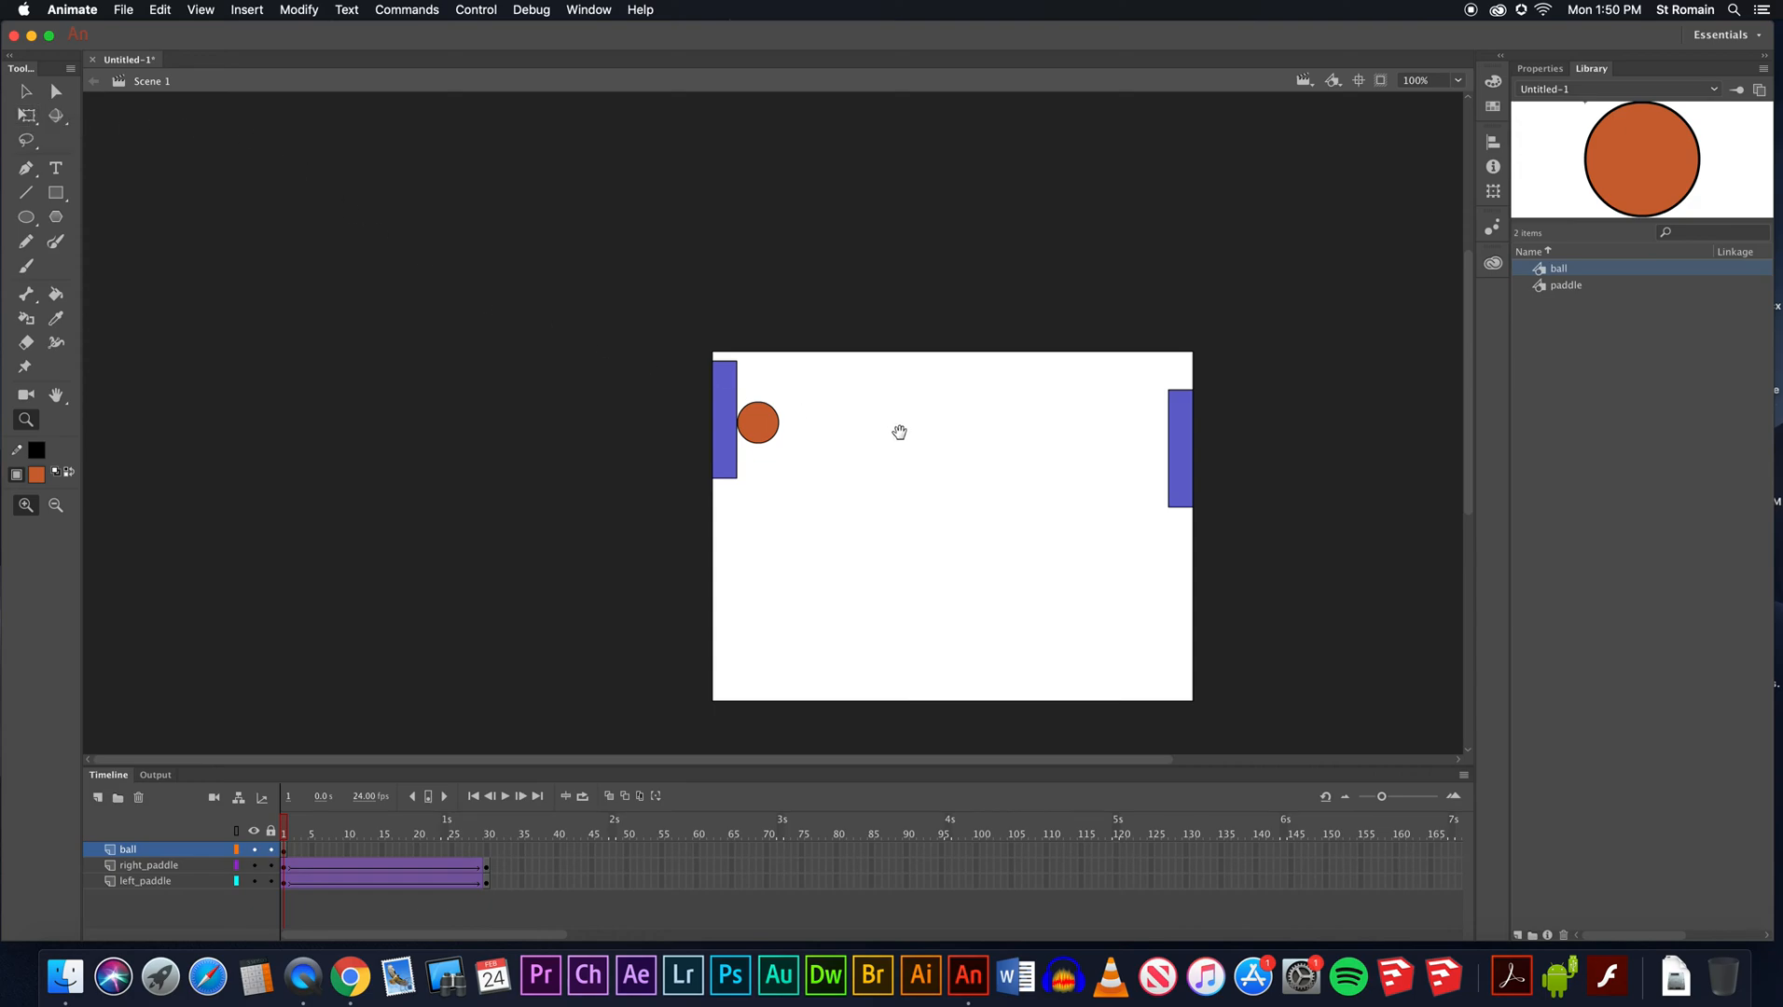
drag(905, 435, 728, 350)
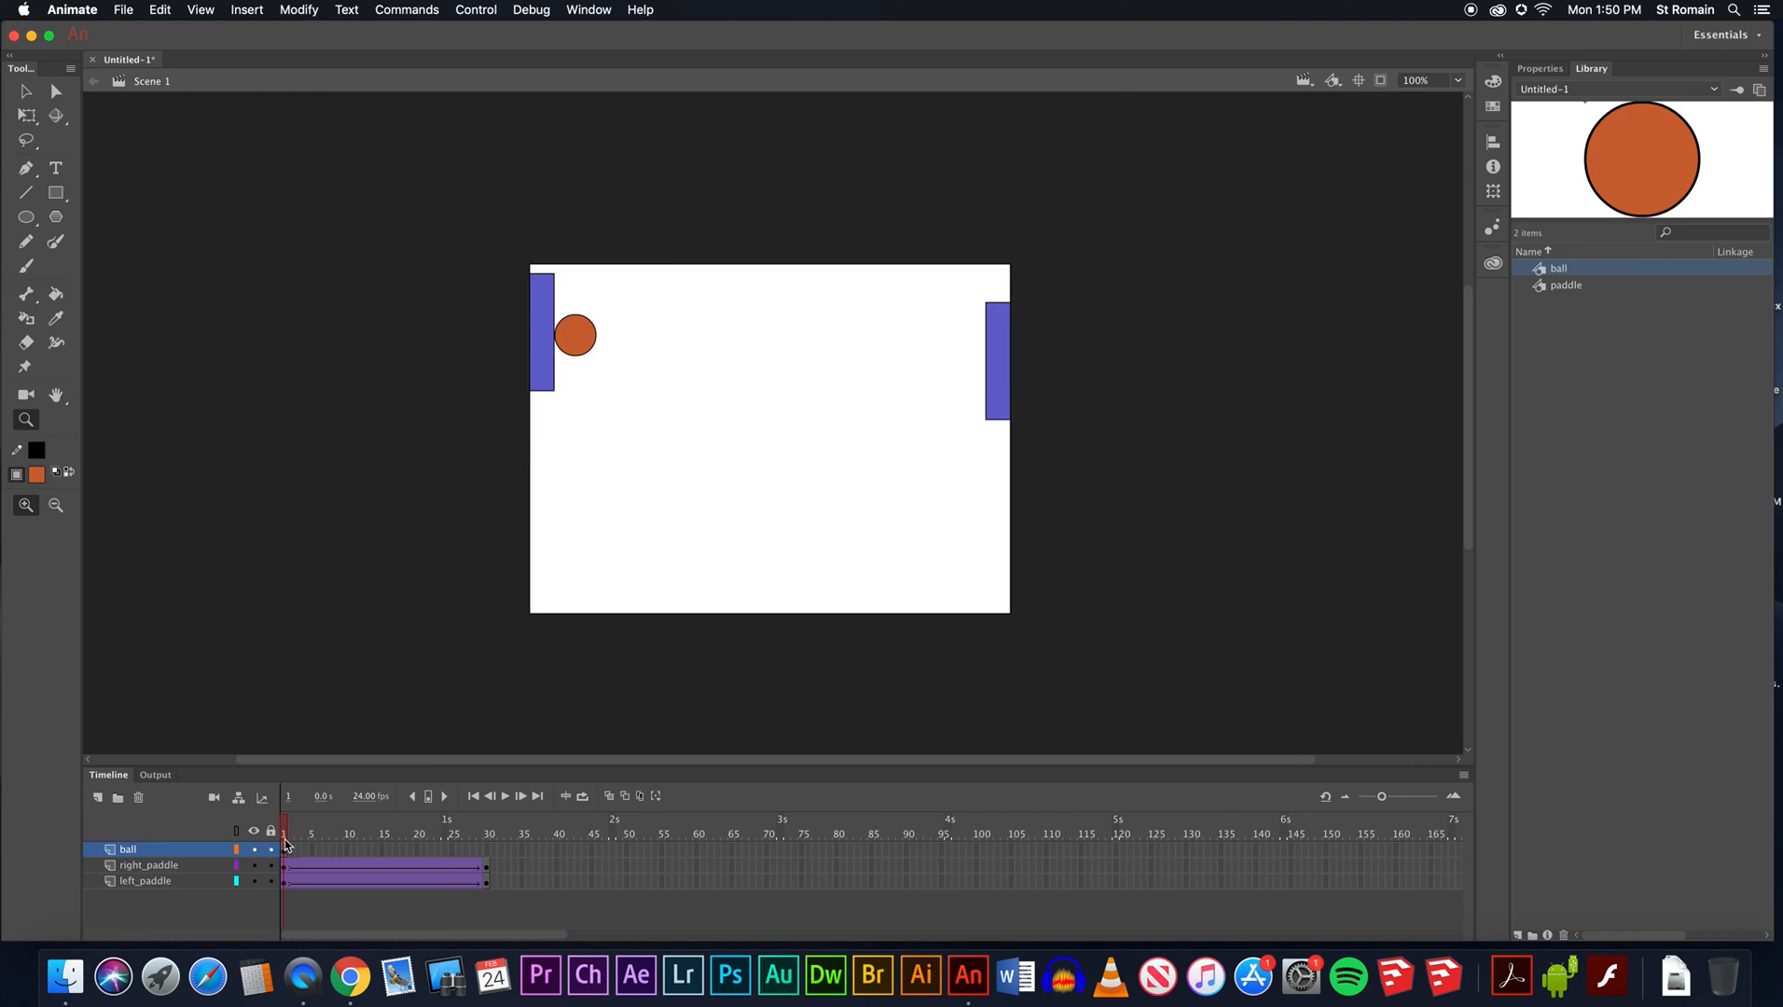
mouse_move(287, 833)
mouse_down()
mouse_move(349, 833)
mouse_move(282, 836)
mouse_up()
drag(285, 833, 495, 849)
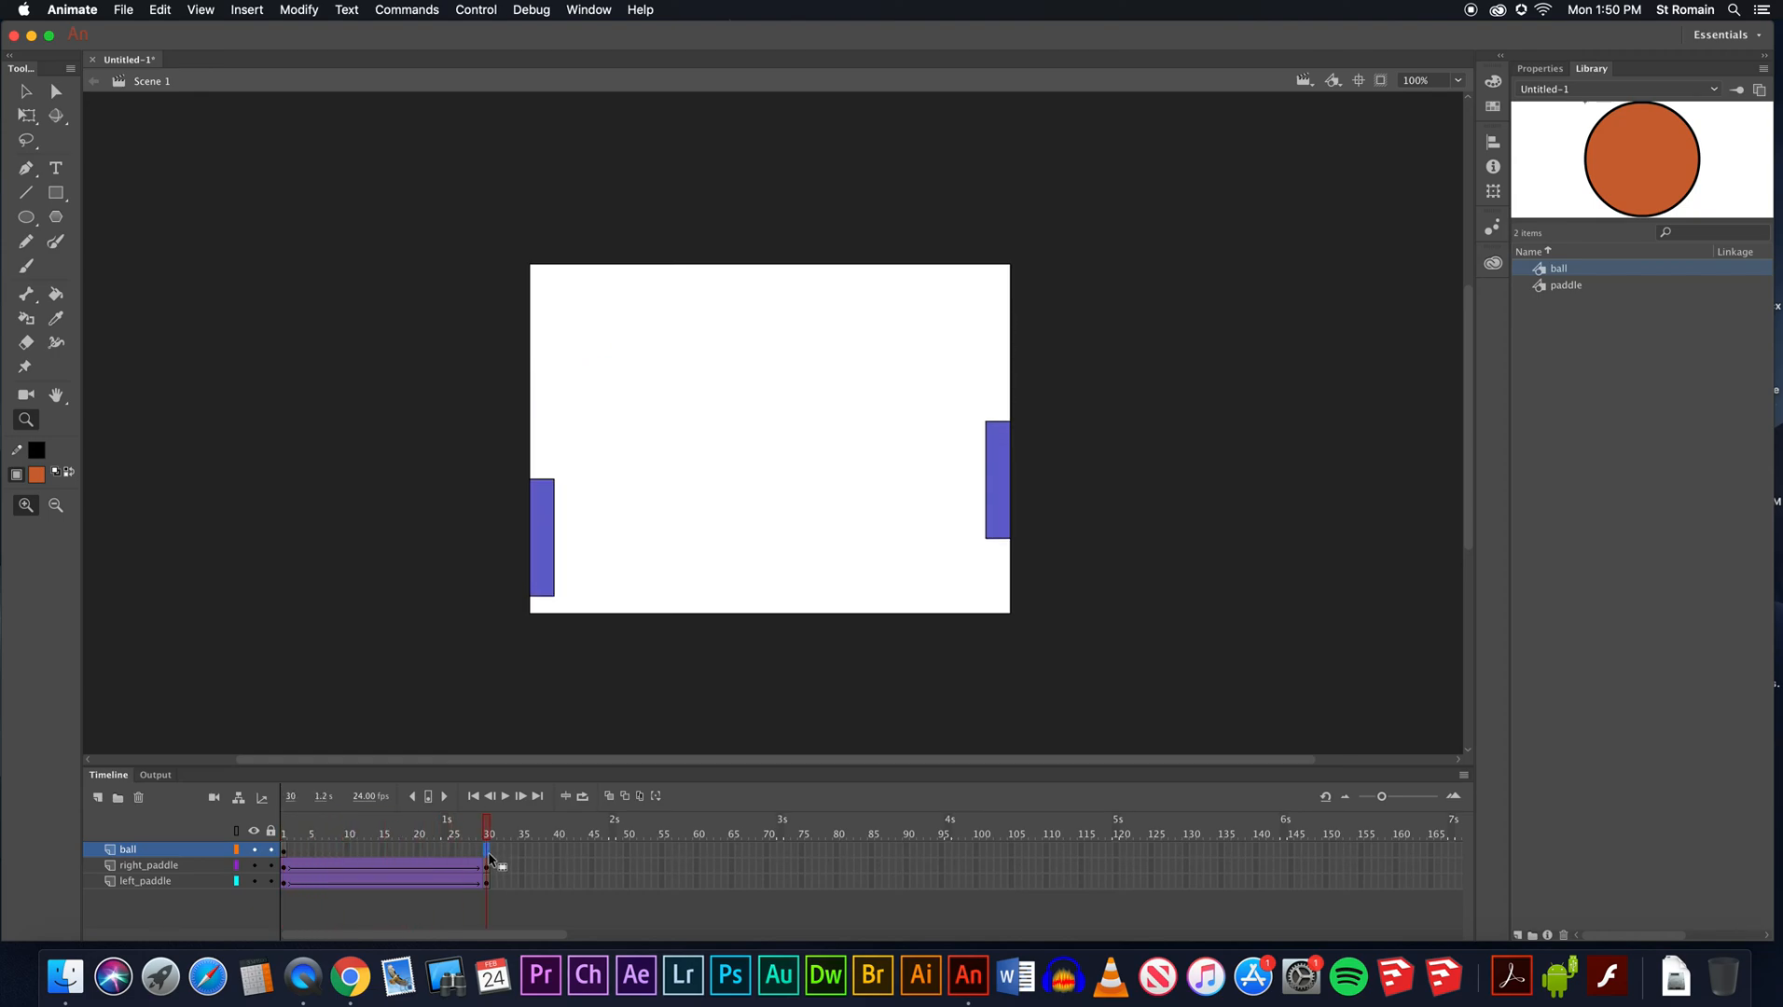
right_click(489, 855)
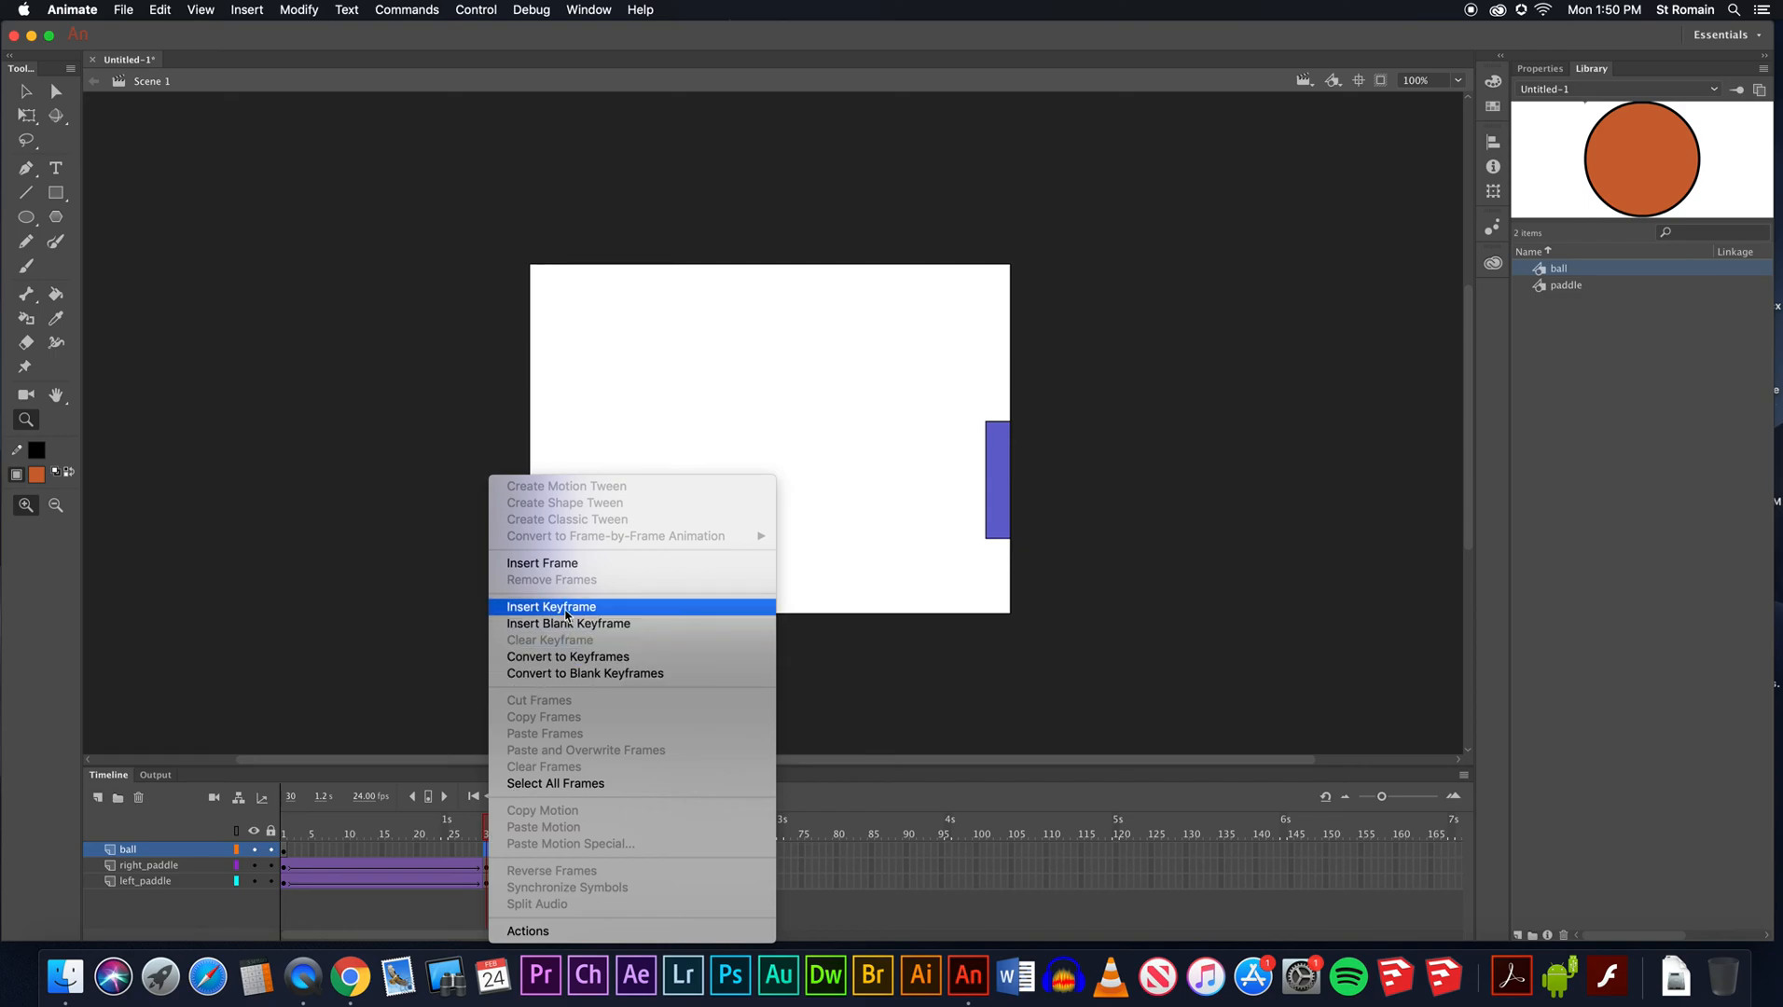
click(566, 608)
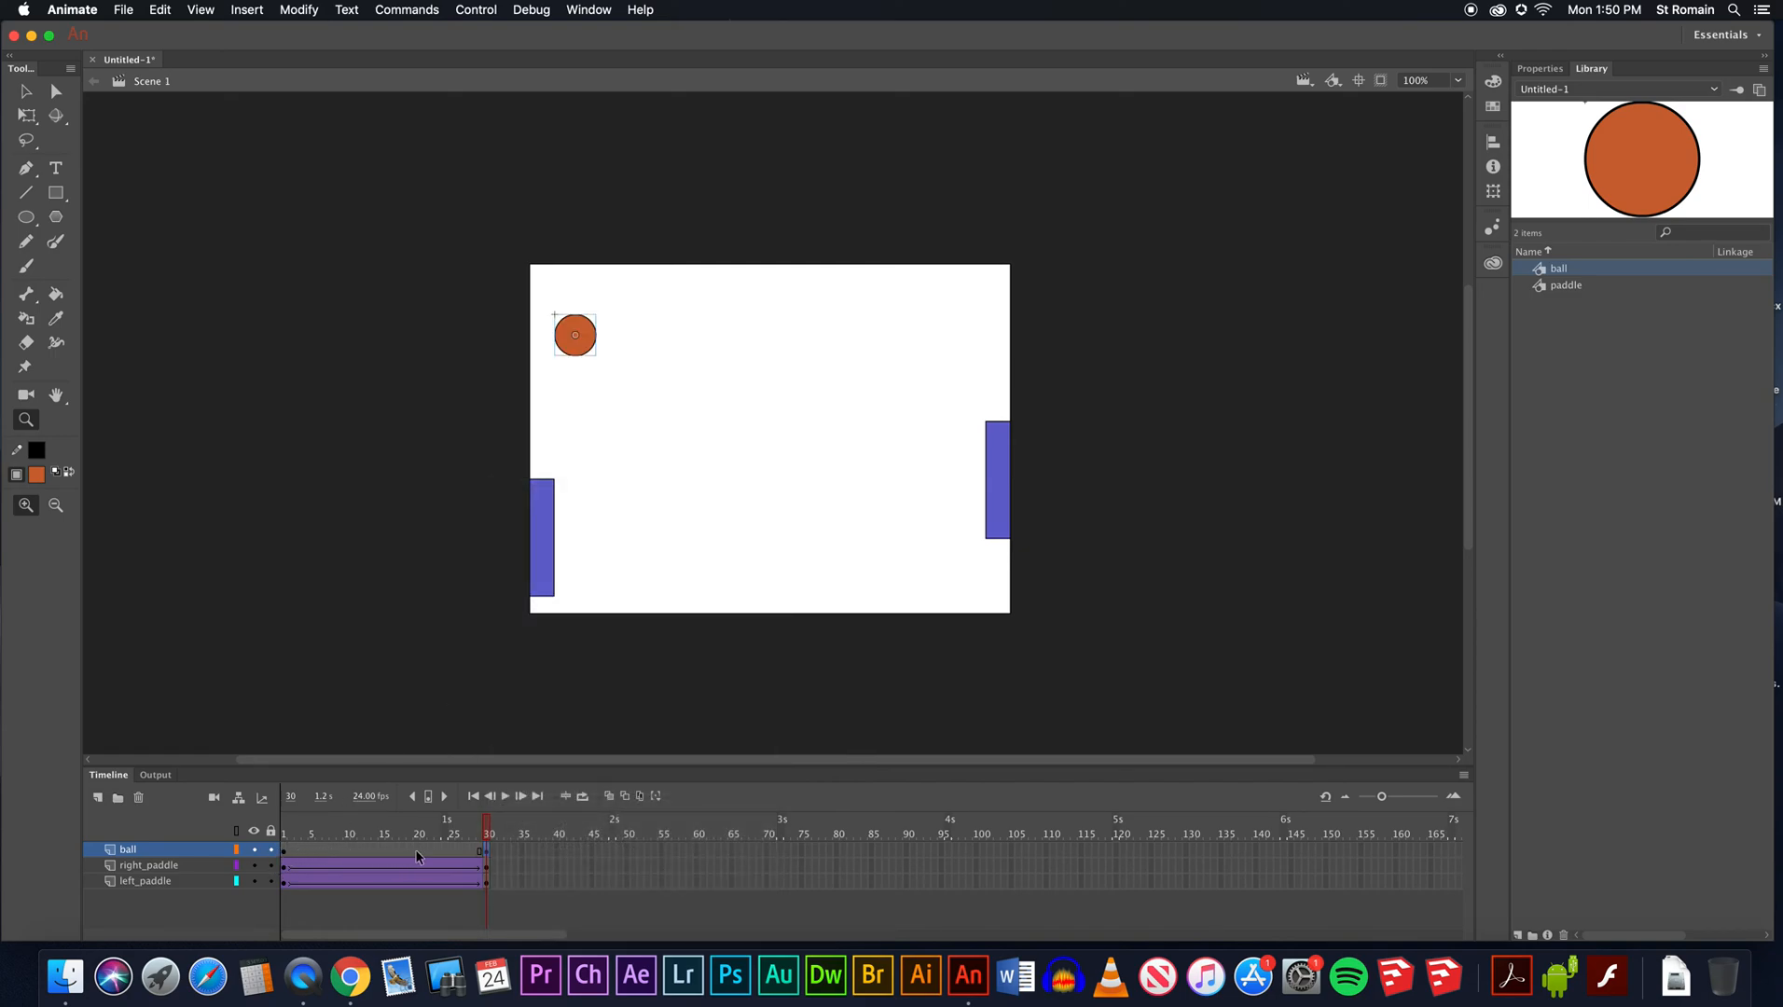
At frame 30 of the ball layer, move the ball across the stage to the upper part of the right paddle's inner edge.
click(25, 91)
drag(577, 347, 966, 458)
mouse_move(488, 830)
mouse_down()
mouse_move(286, 830)
mouse_move(485, 830)
mouse_up()
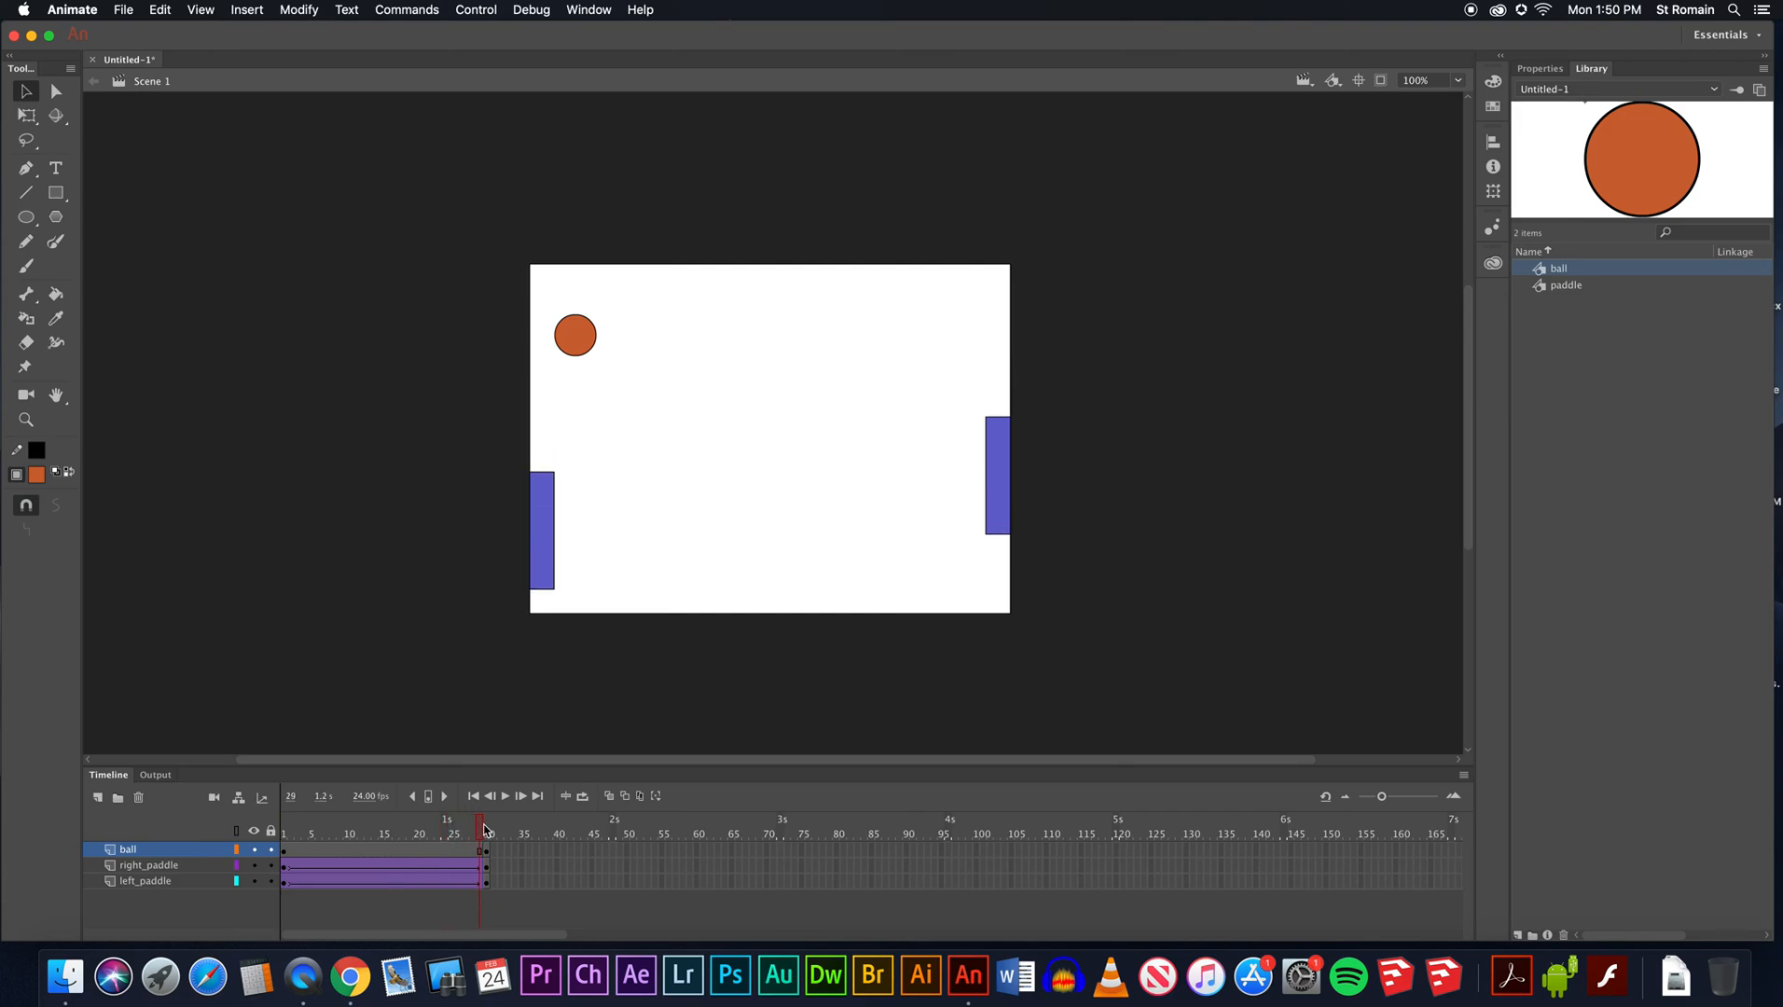
click(486, 851)
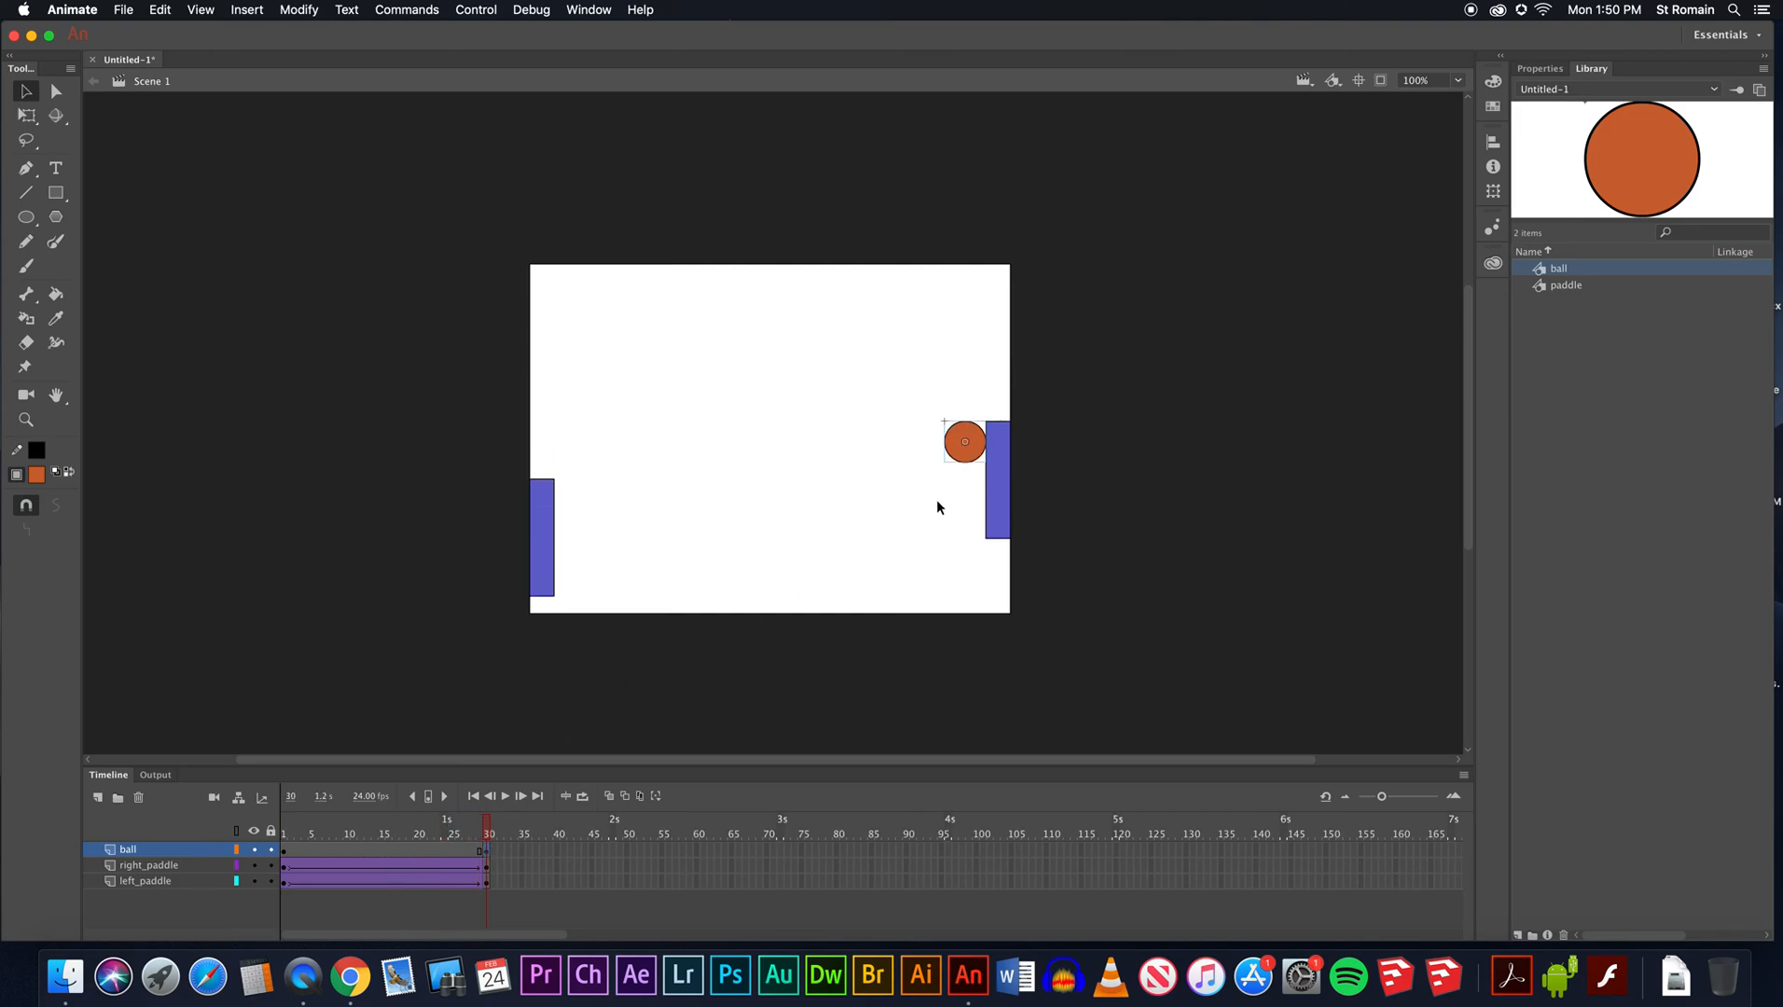
Nudge the ball slightly away from the right paddle at frame 30 so their outlines only just touch.
key(z)
drag(931, 410, 1018, 474)
key(v)
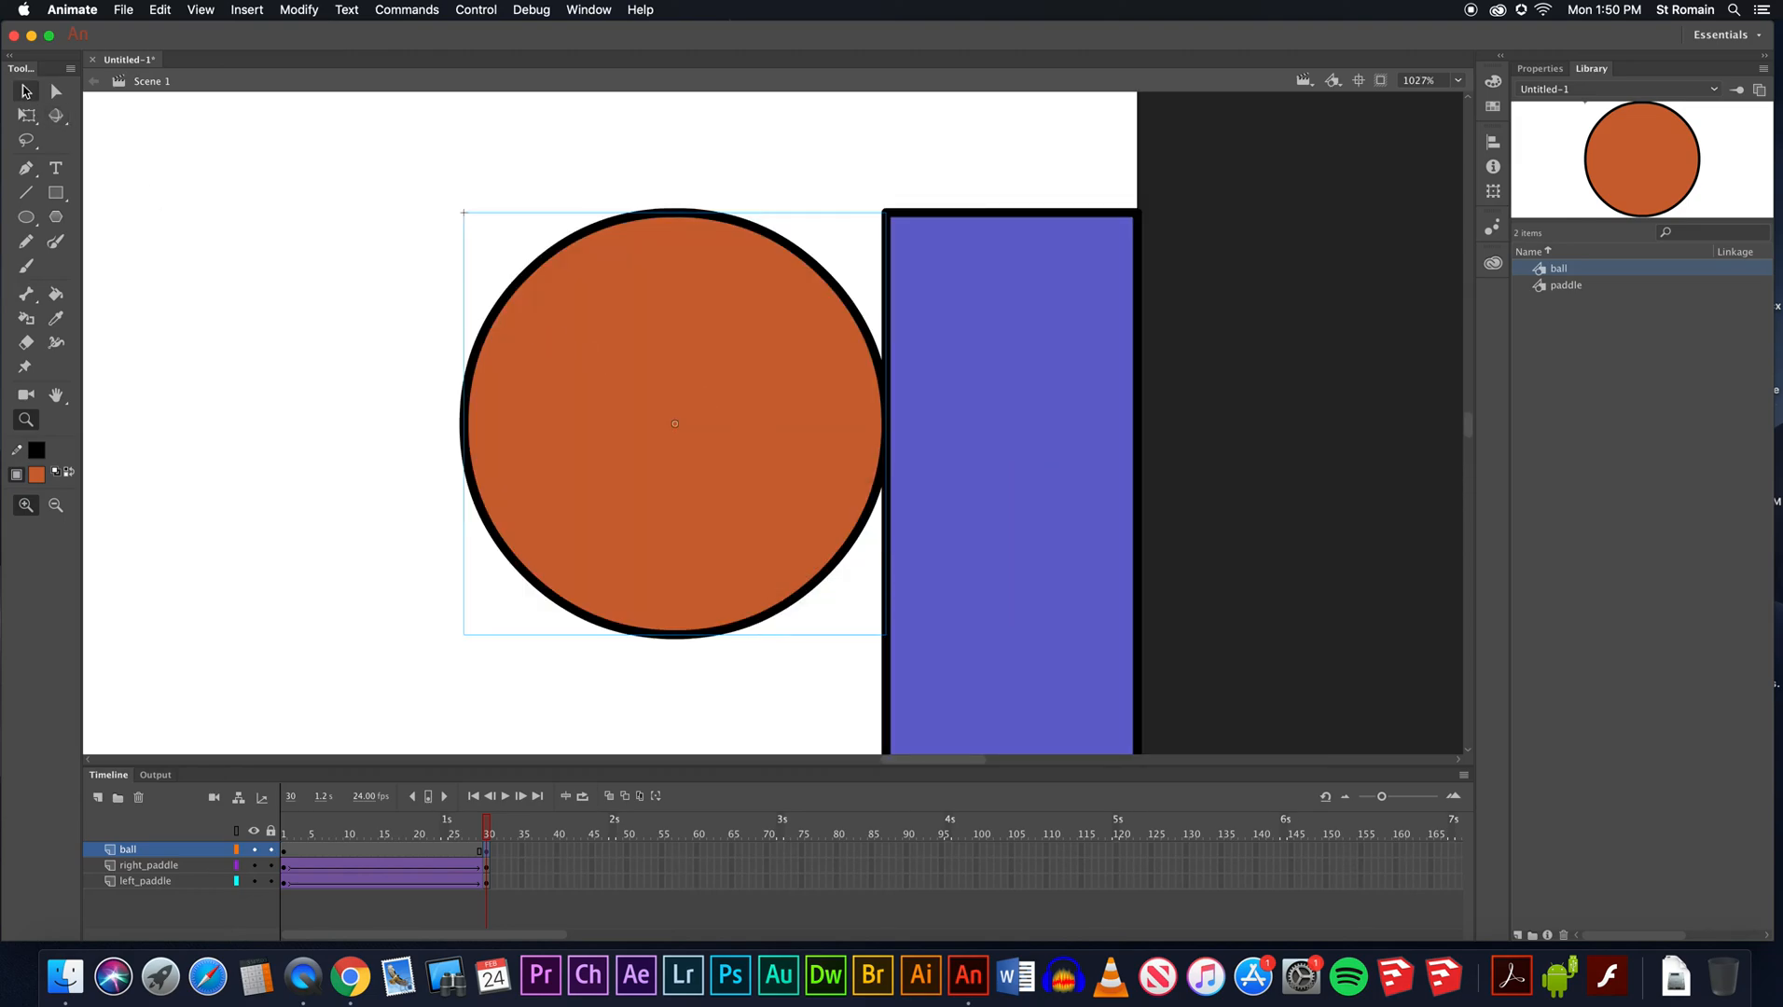
key(Left)
click(839, 164)
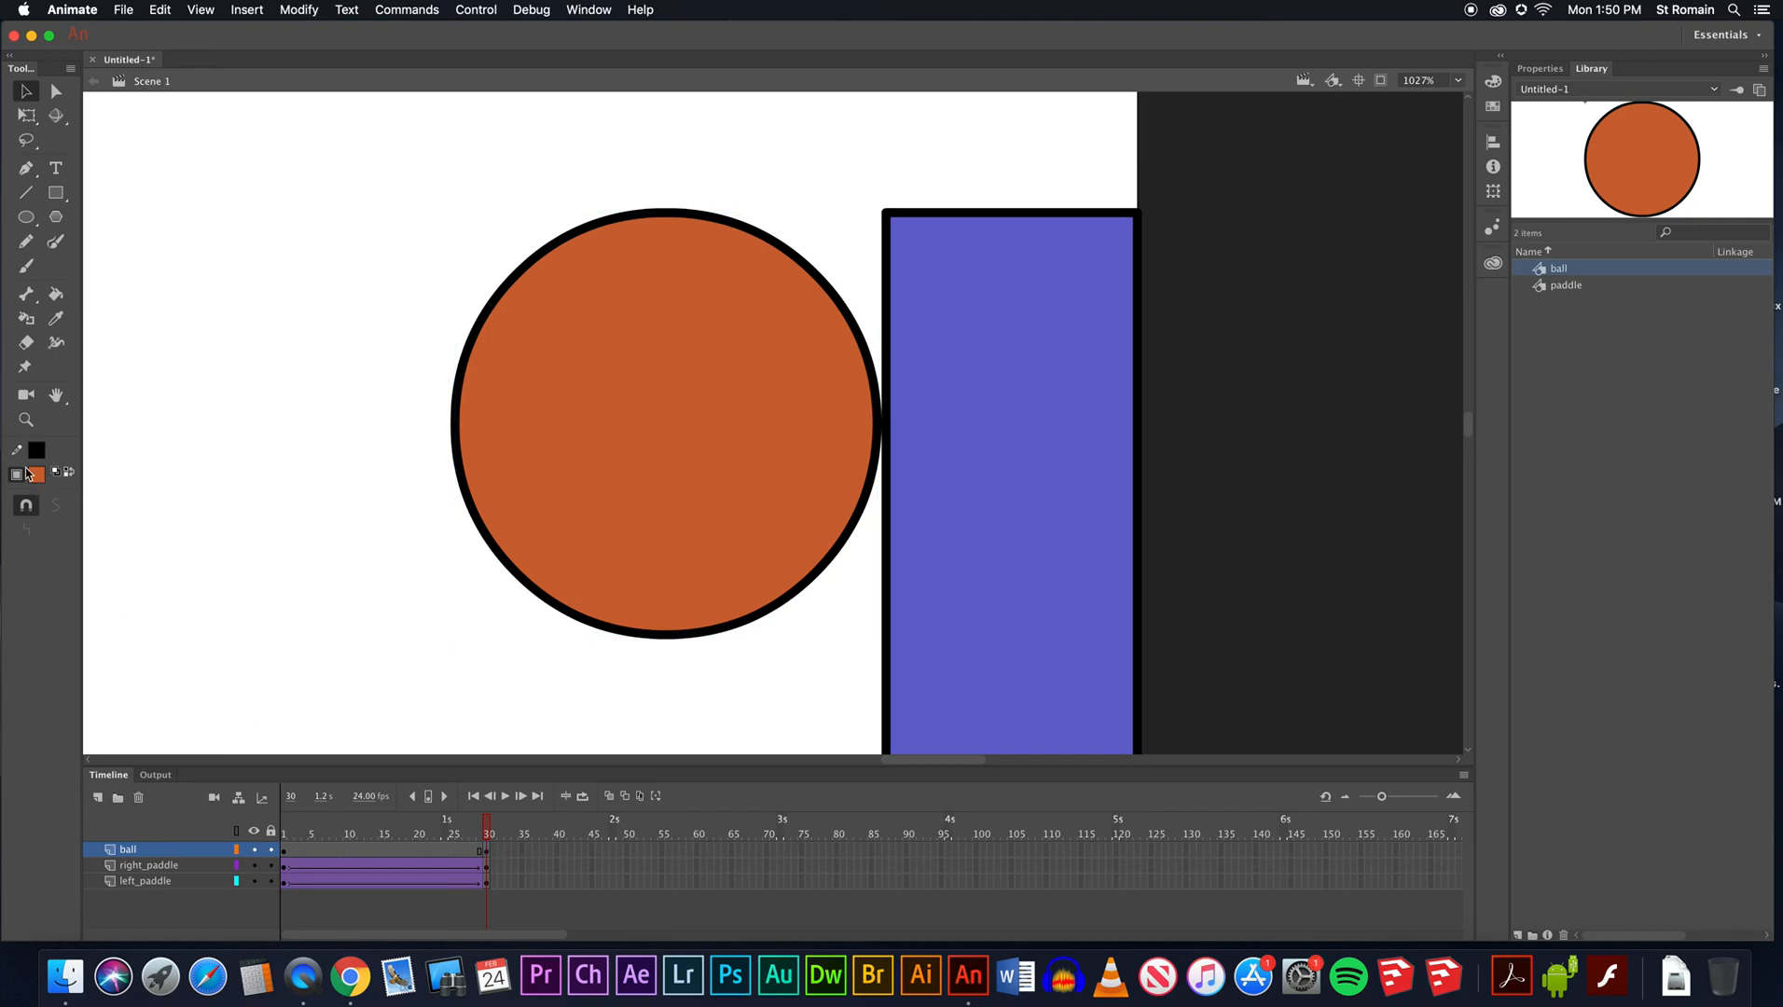
Create a classic tween between frames 1 and 30 on the ball layer.
double_click(26, 421)
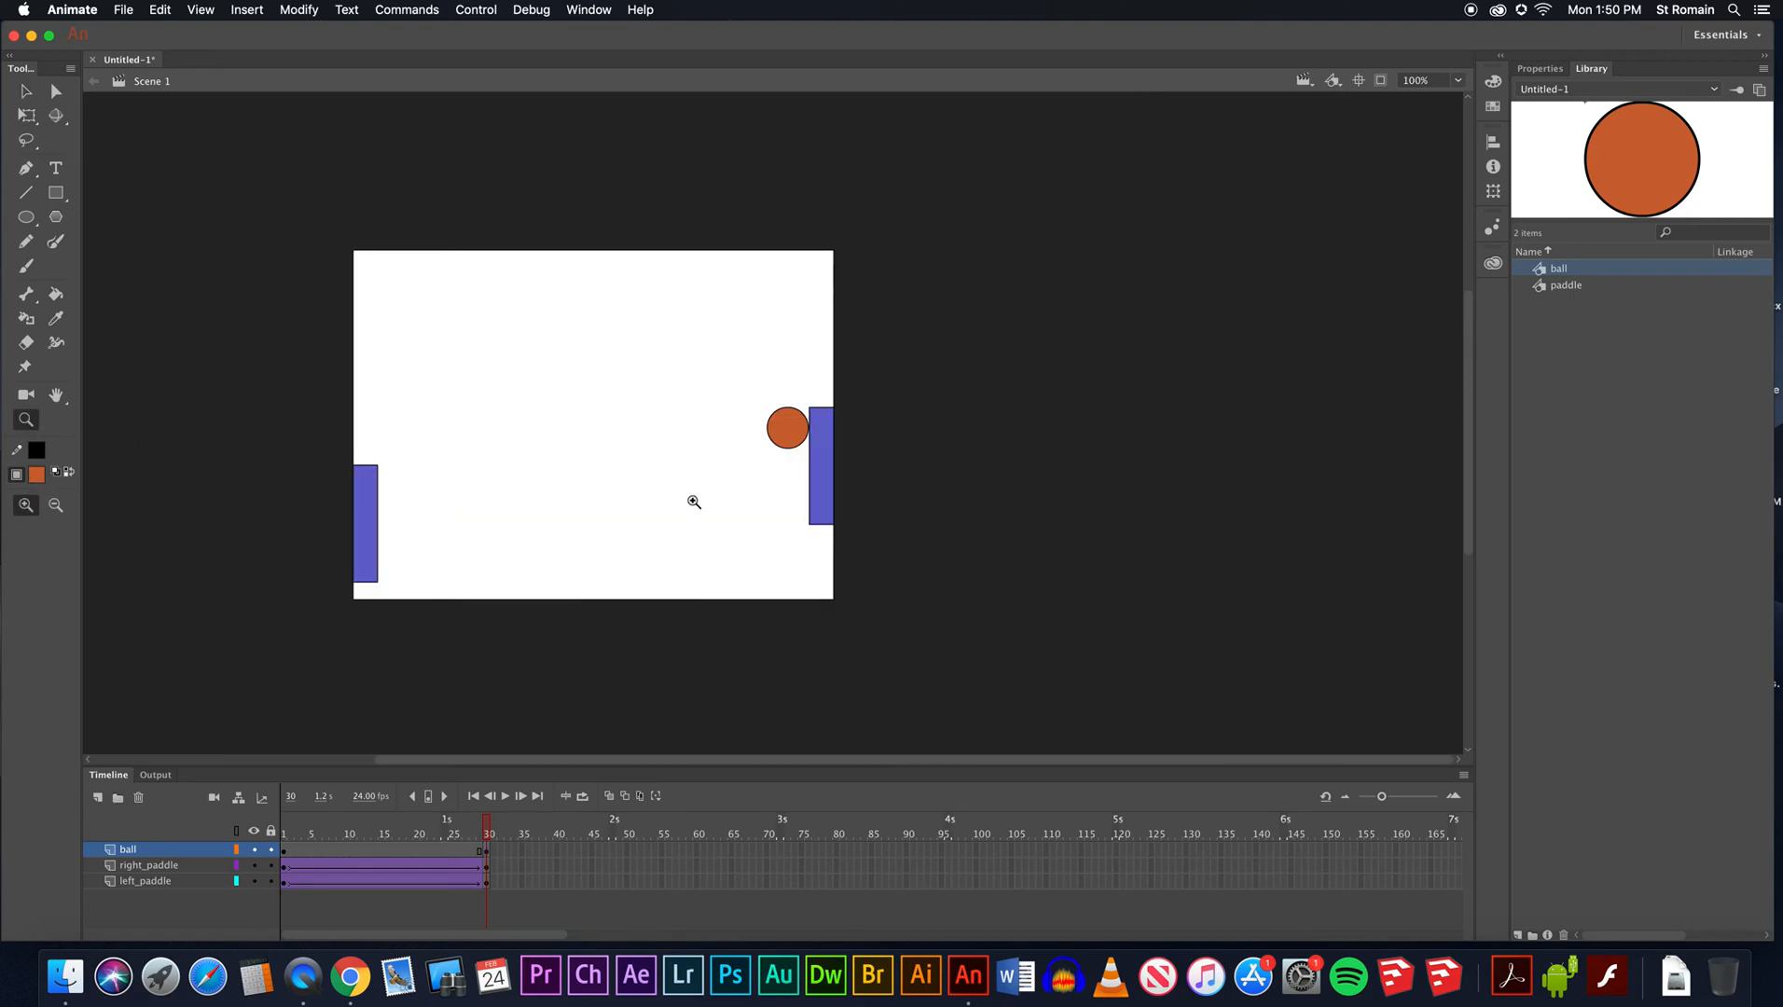
drag(488, 827, 410, 826)
click(375, 847)
right_click(376, 848)
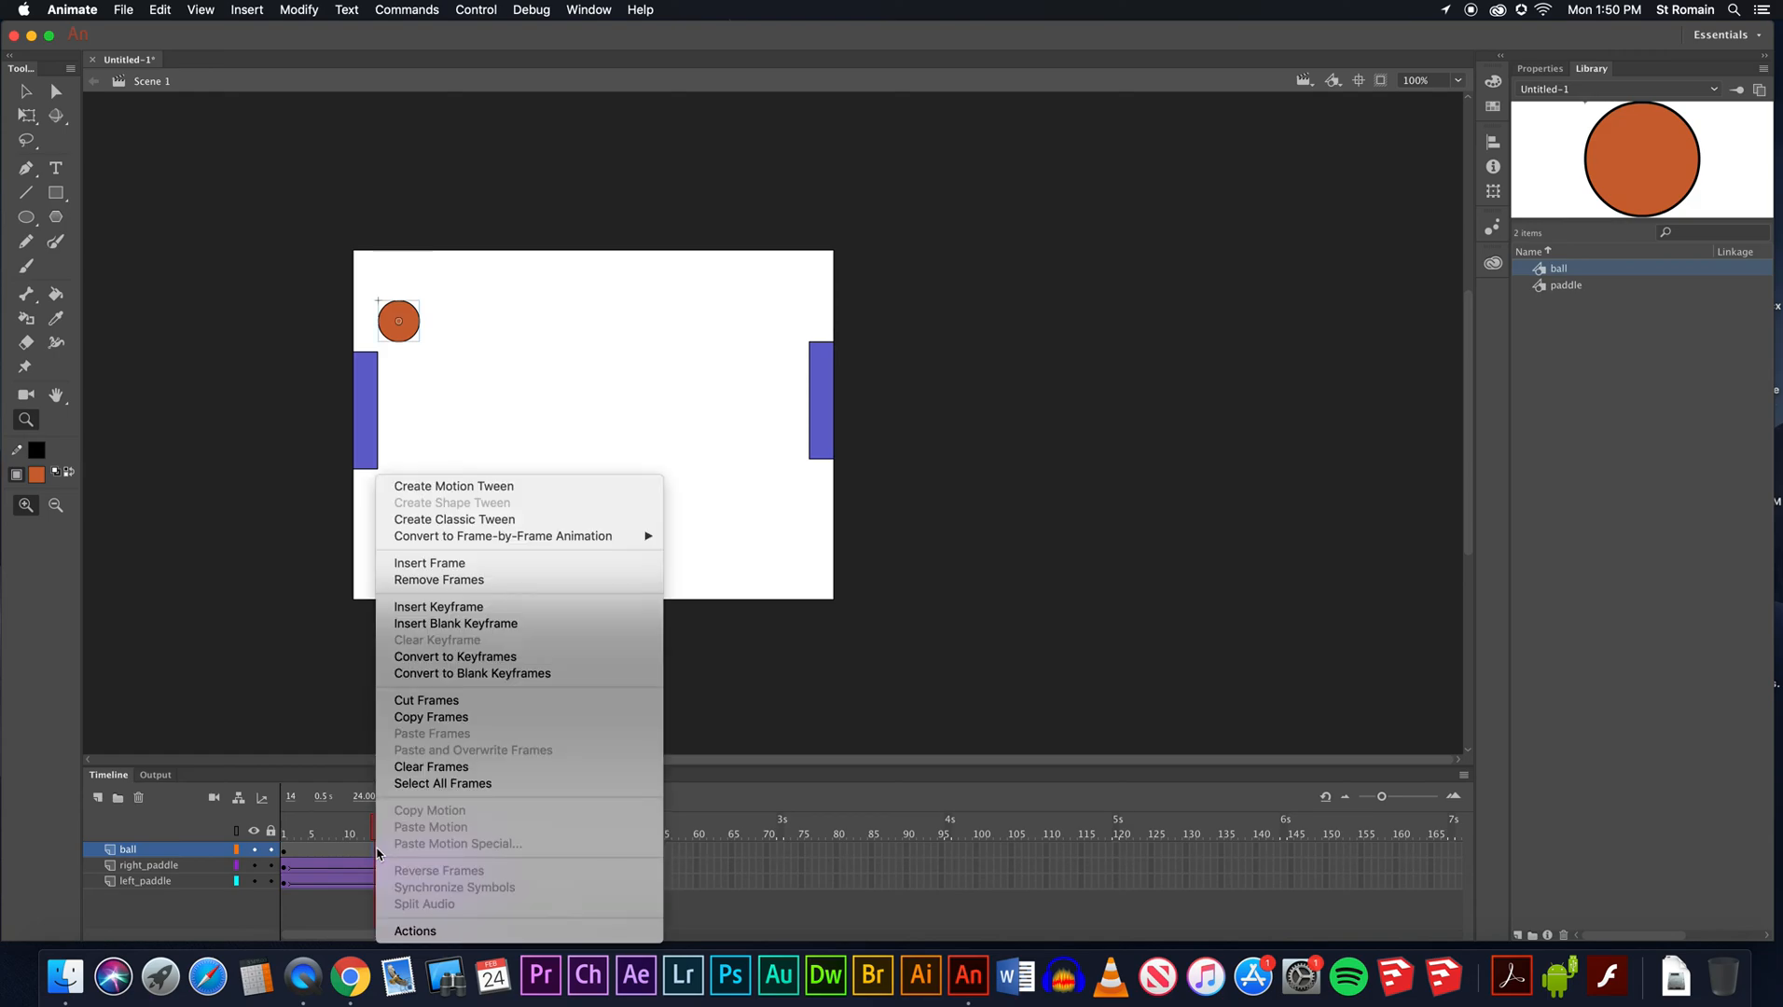
click(429, 521)
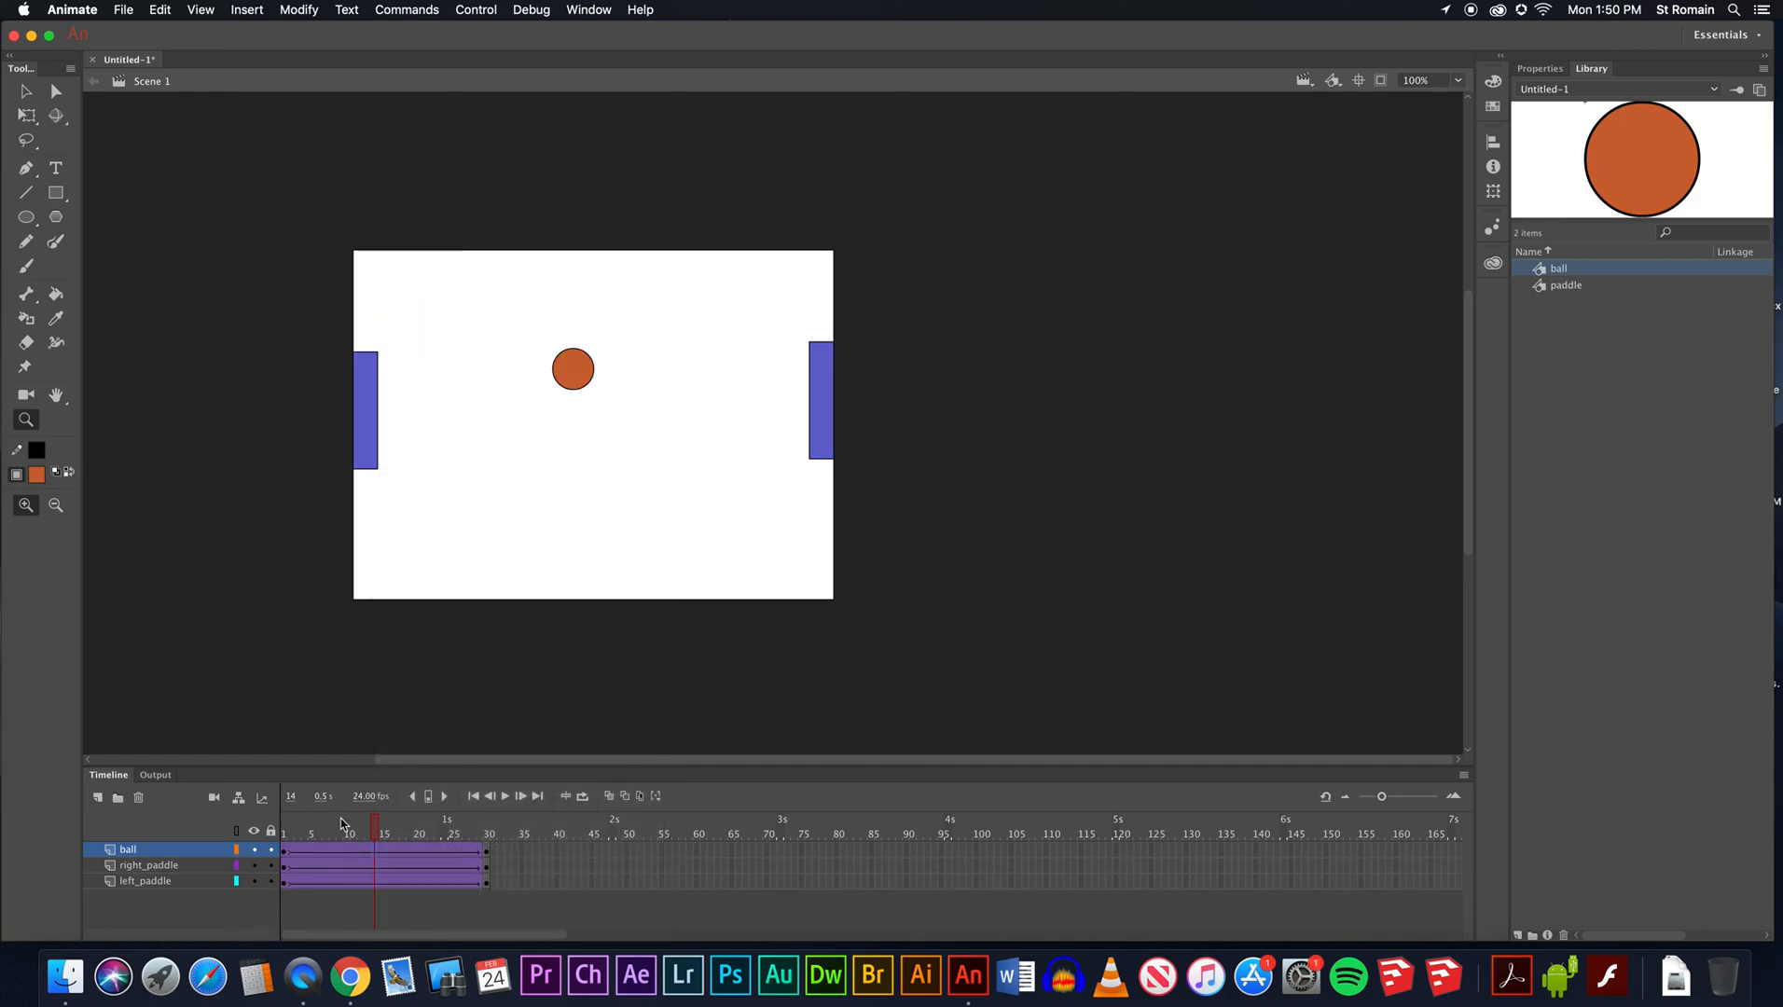
Play back and scrub the animation between frames 1 and 30 to review the ball and paddle motion.
key(Return)
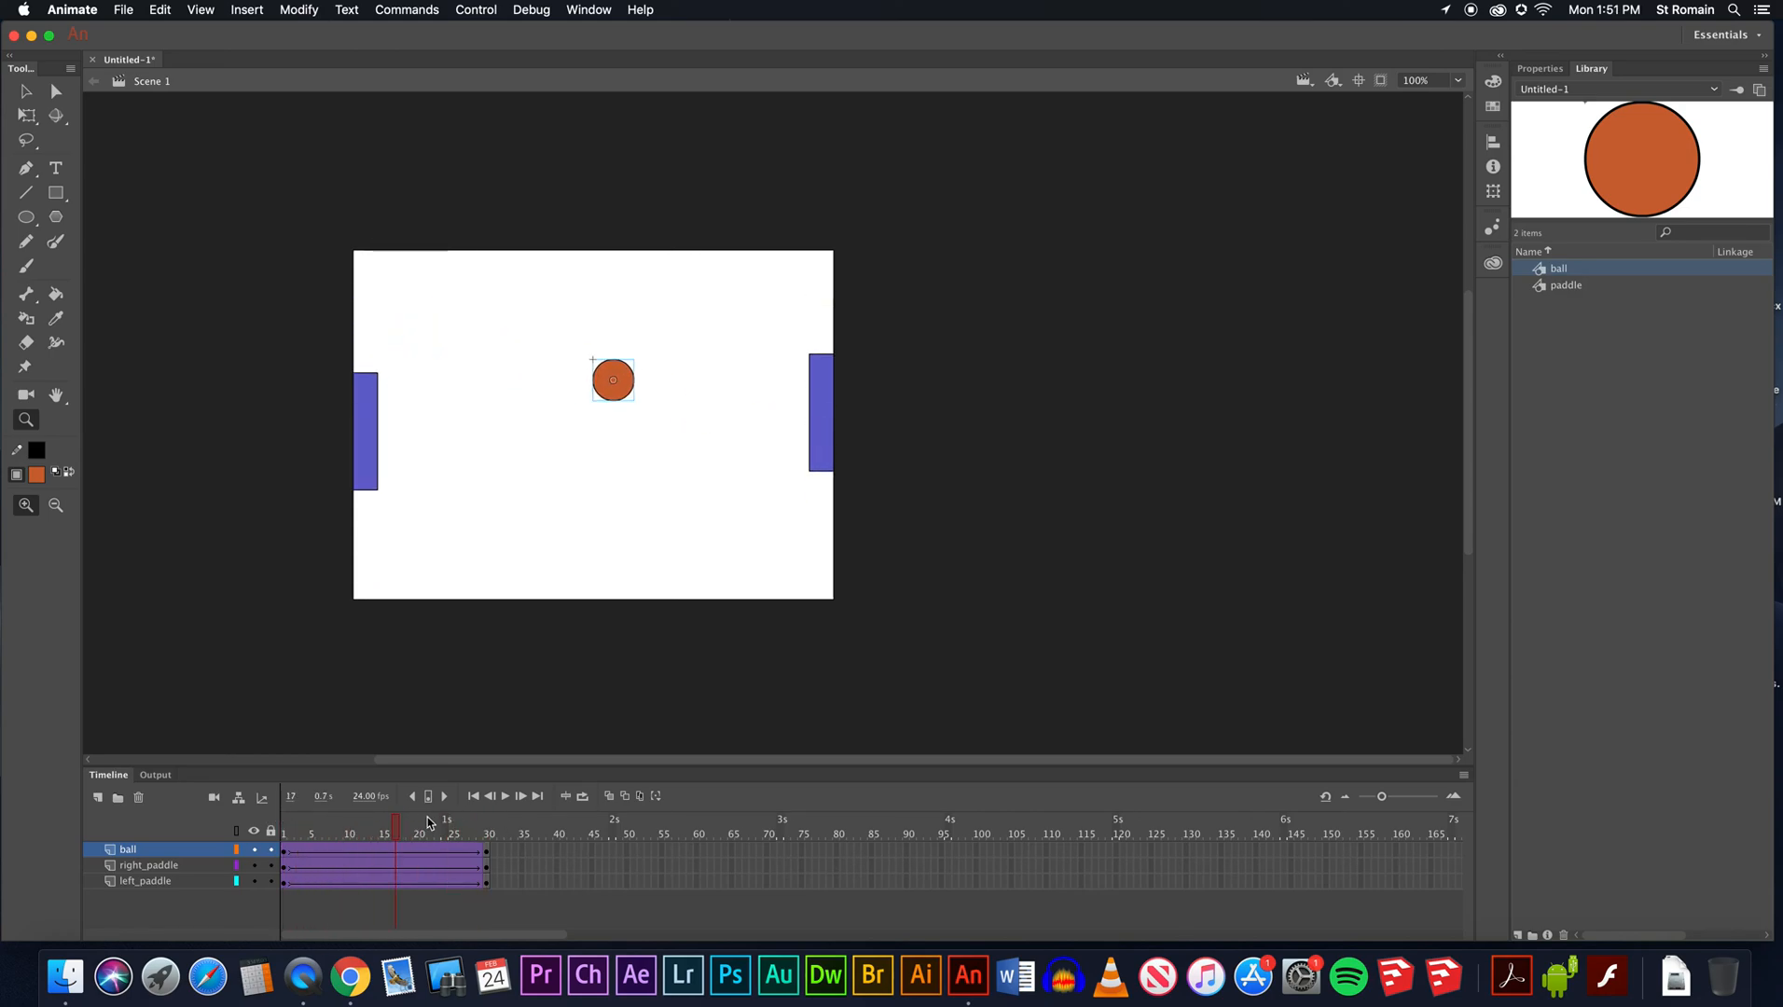
click(288, 835)
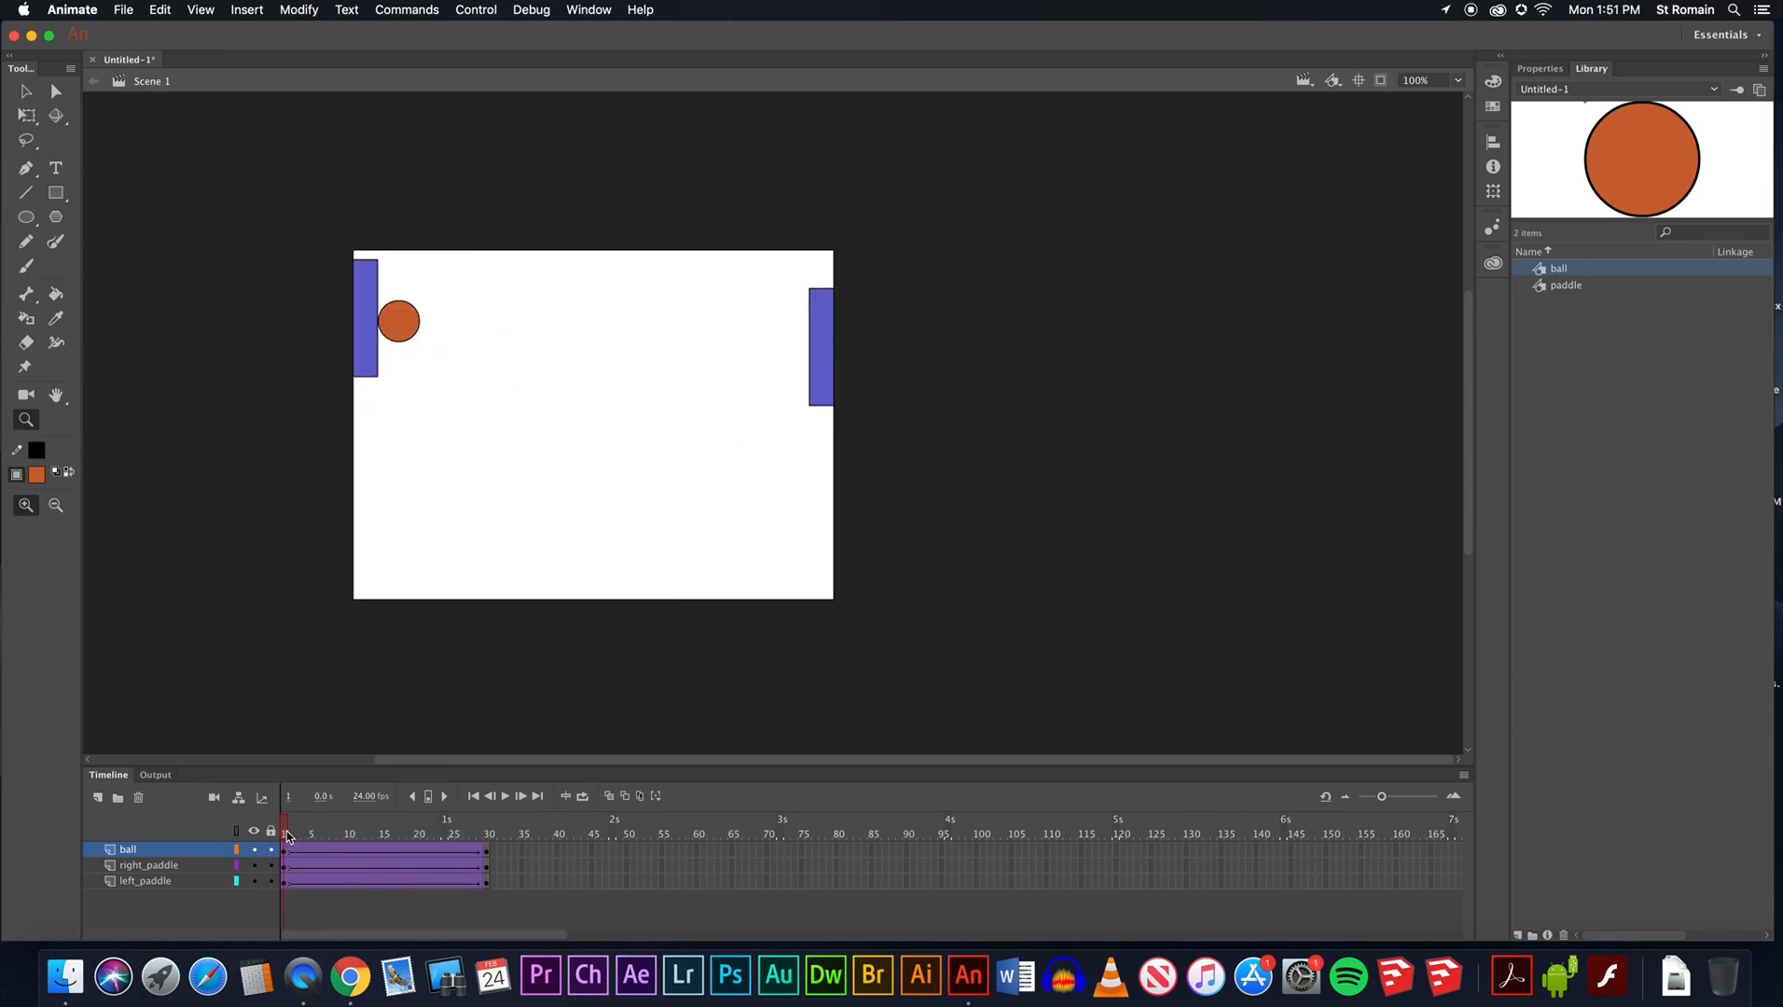
drag(288, 837, 347, 837)
key(Return)
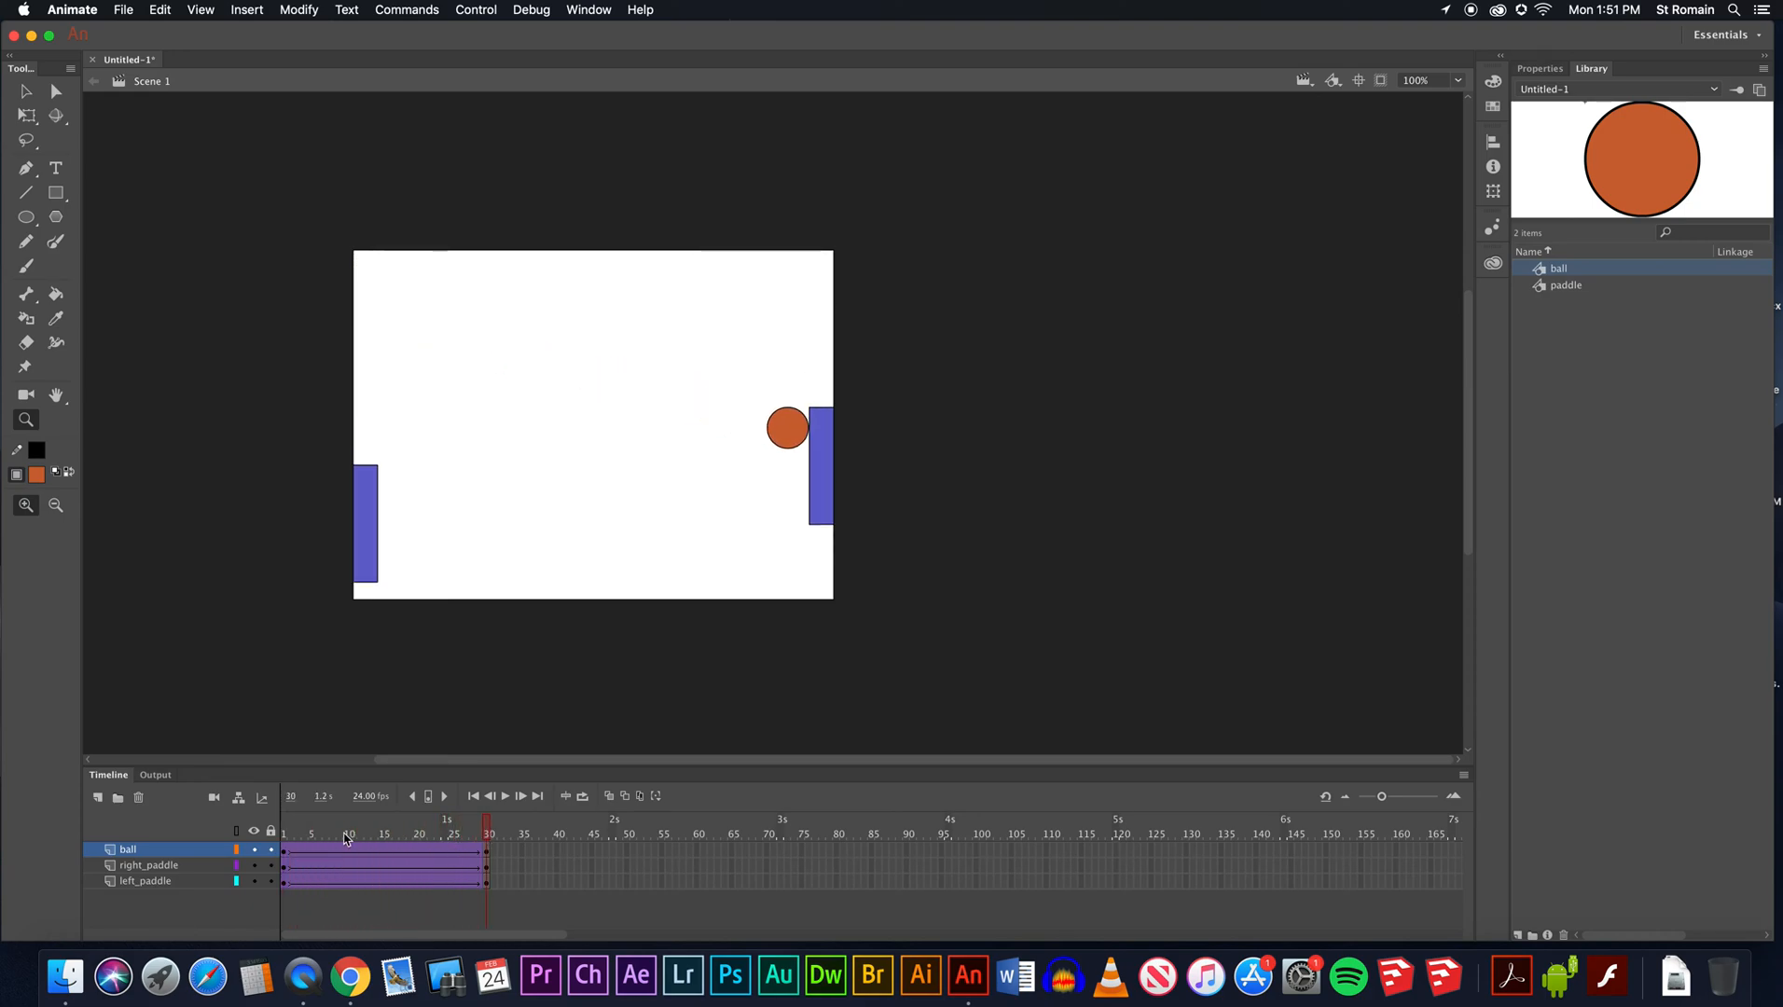
click(288, 834)
drag(382, 841, 487, 841)
Test the movie in a preview window, close it, and return the playhead to frame 1.
key(super+Return)
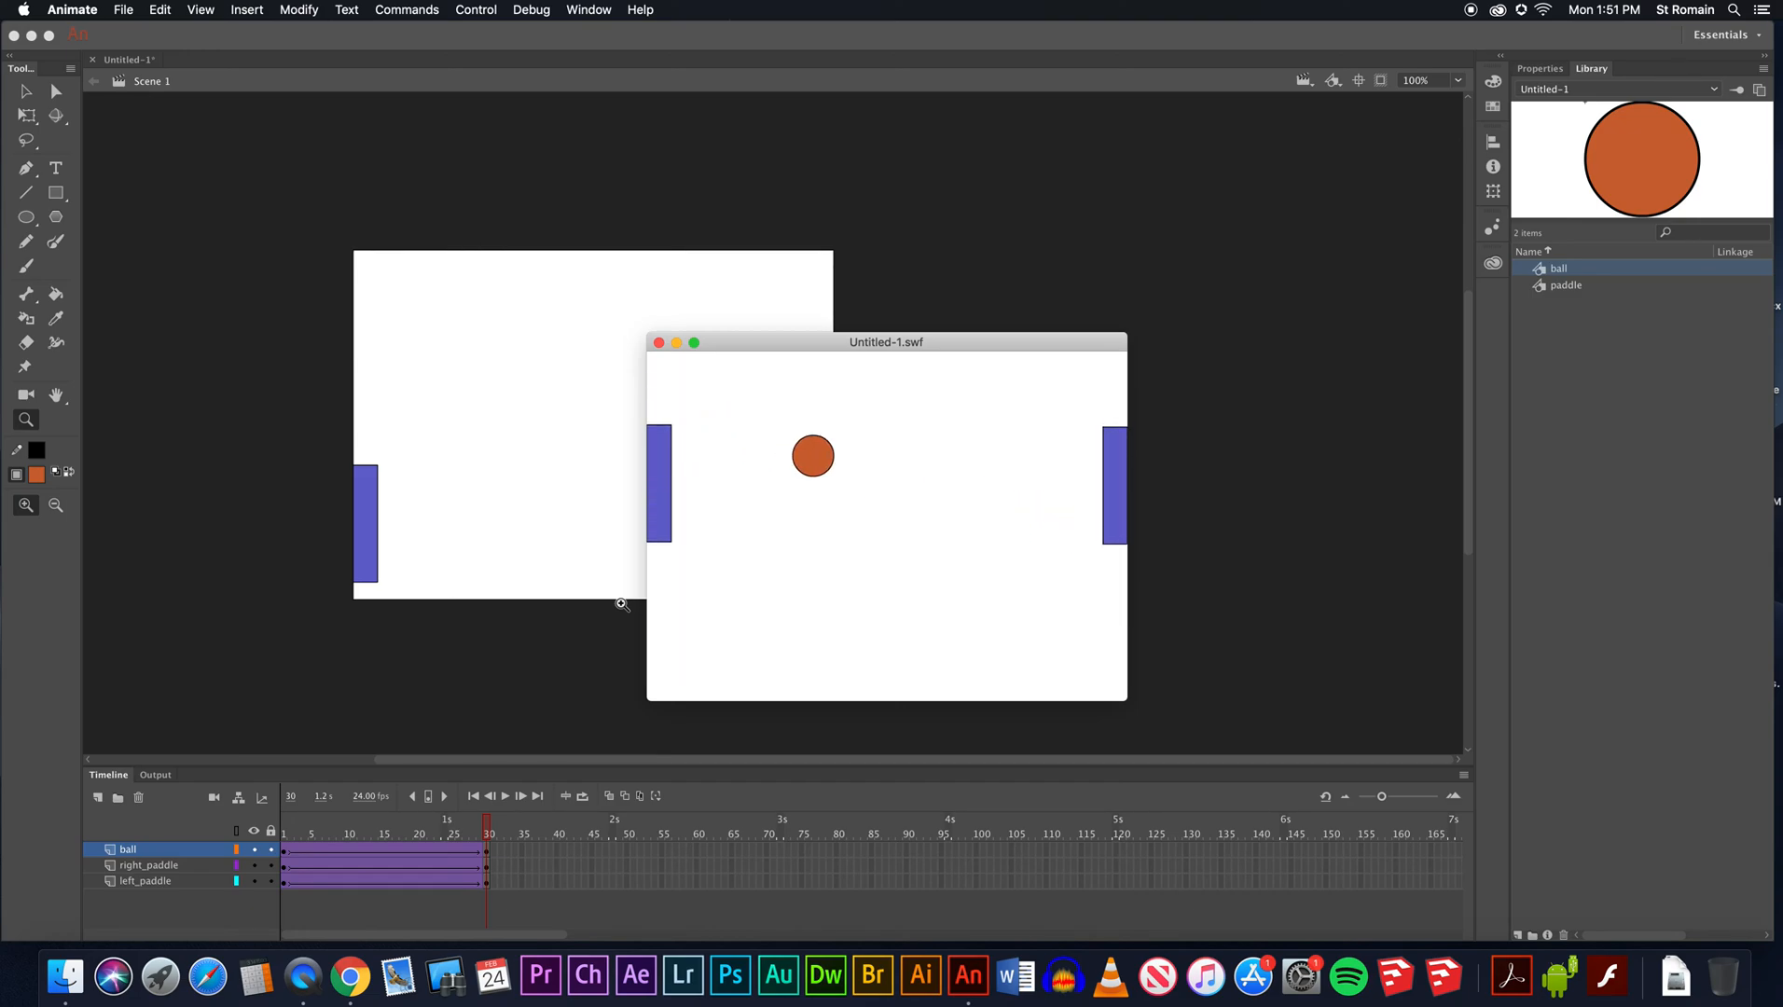
click(659, 343)
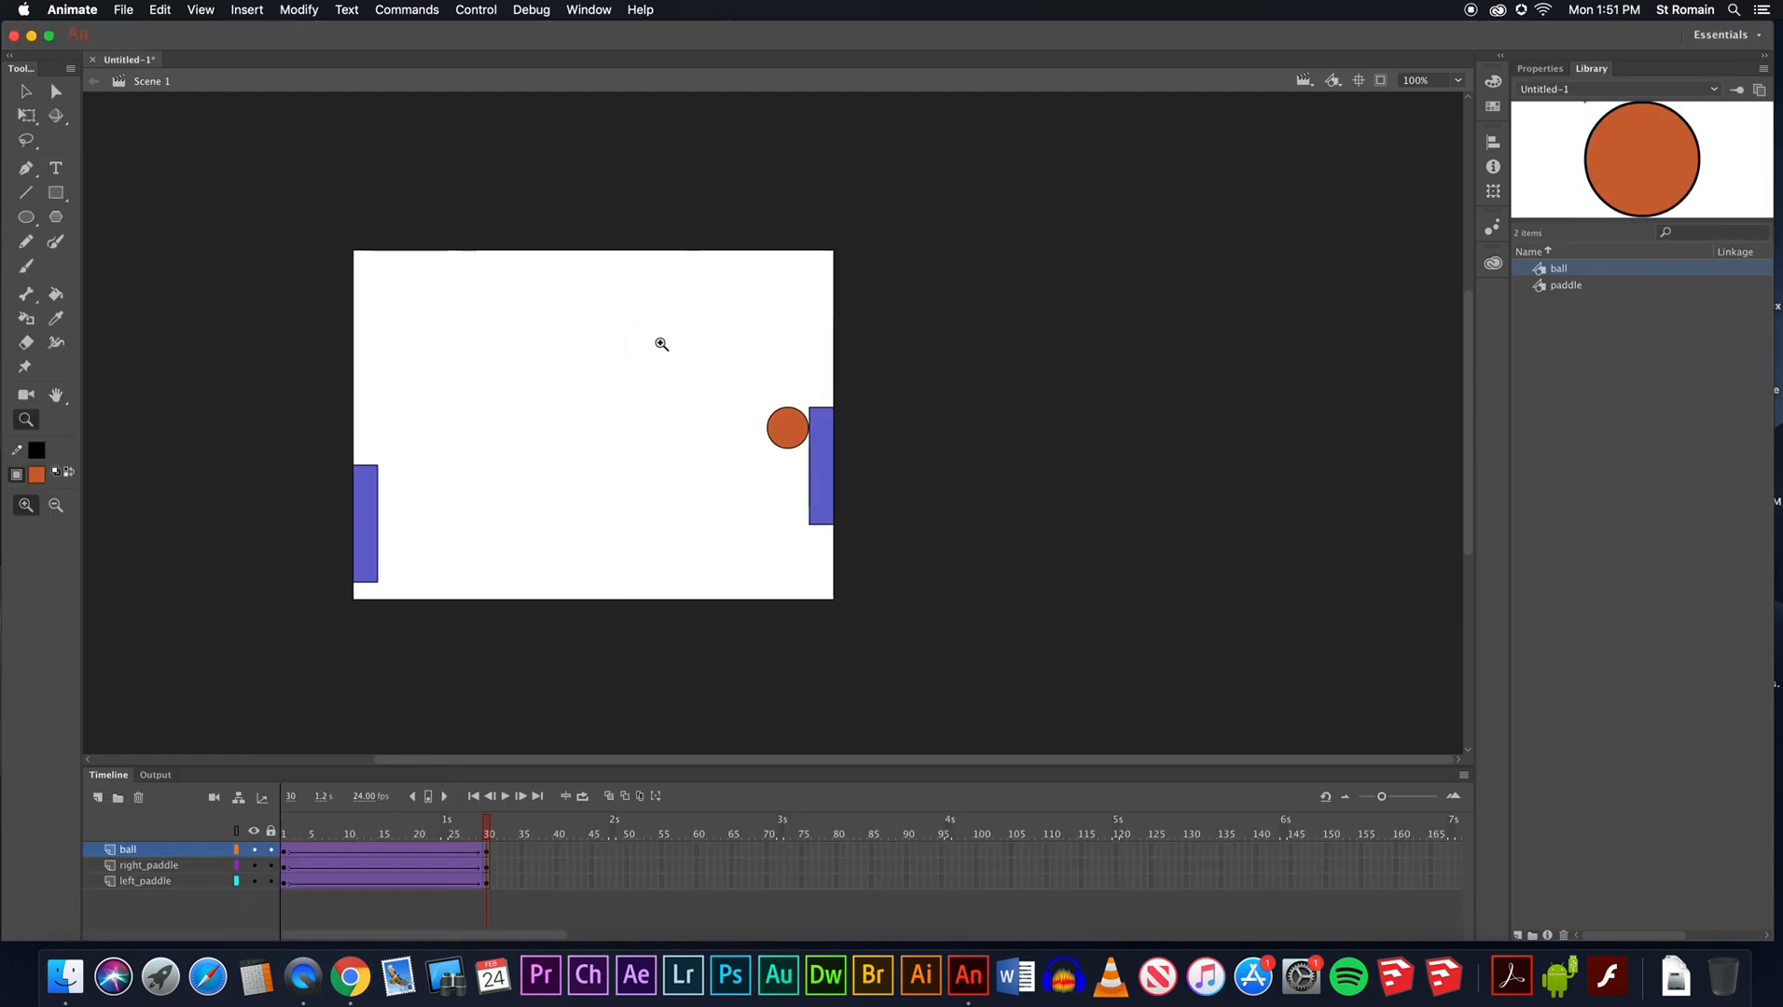
mouse_move(490, 833)
mouse_down()
mouse_move(285, 834)
mouse_move(491, 837)
mouse_up()
drag(489, 832, 281, 830)
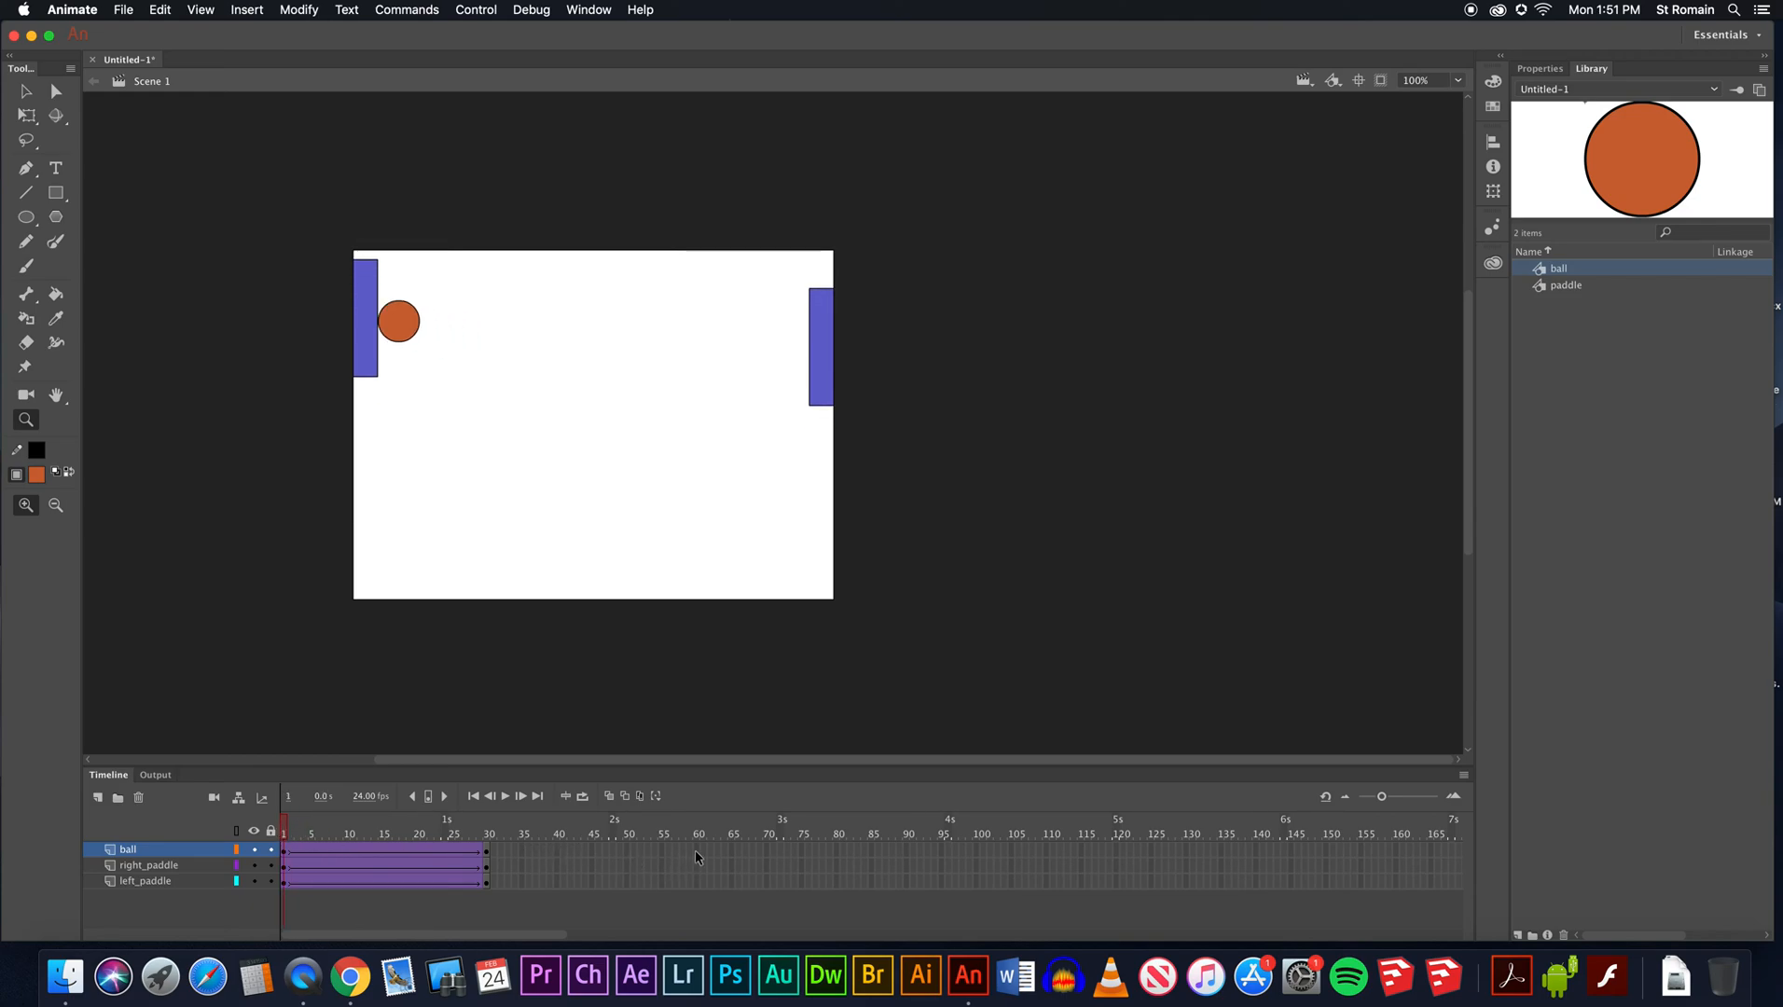
drag(702, 860, 699, 889)
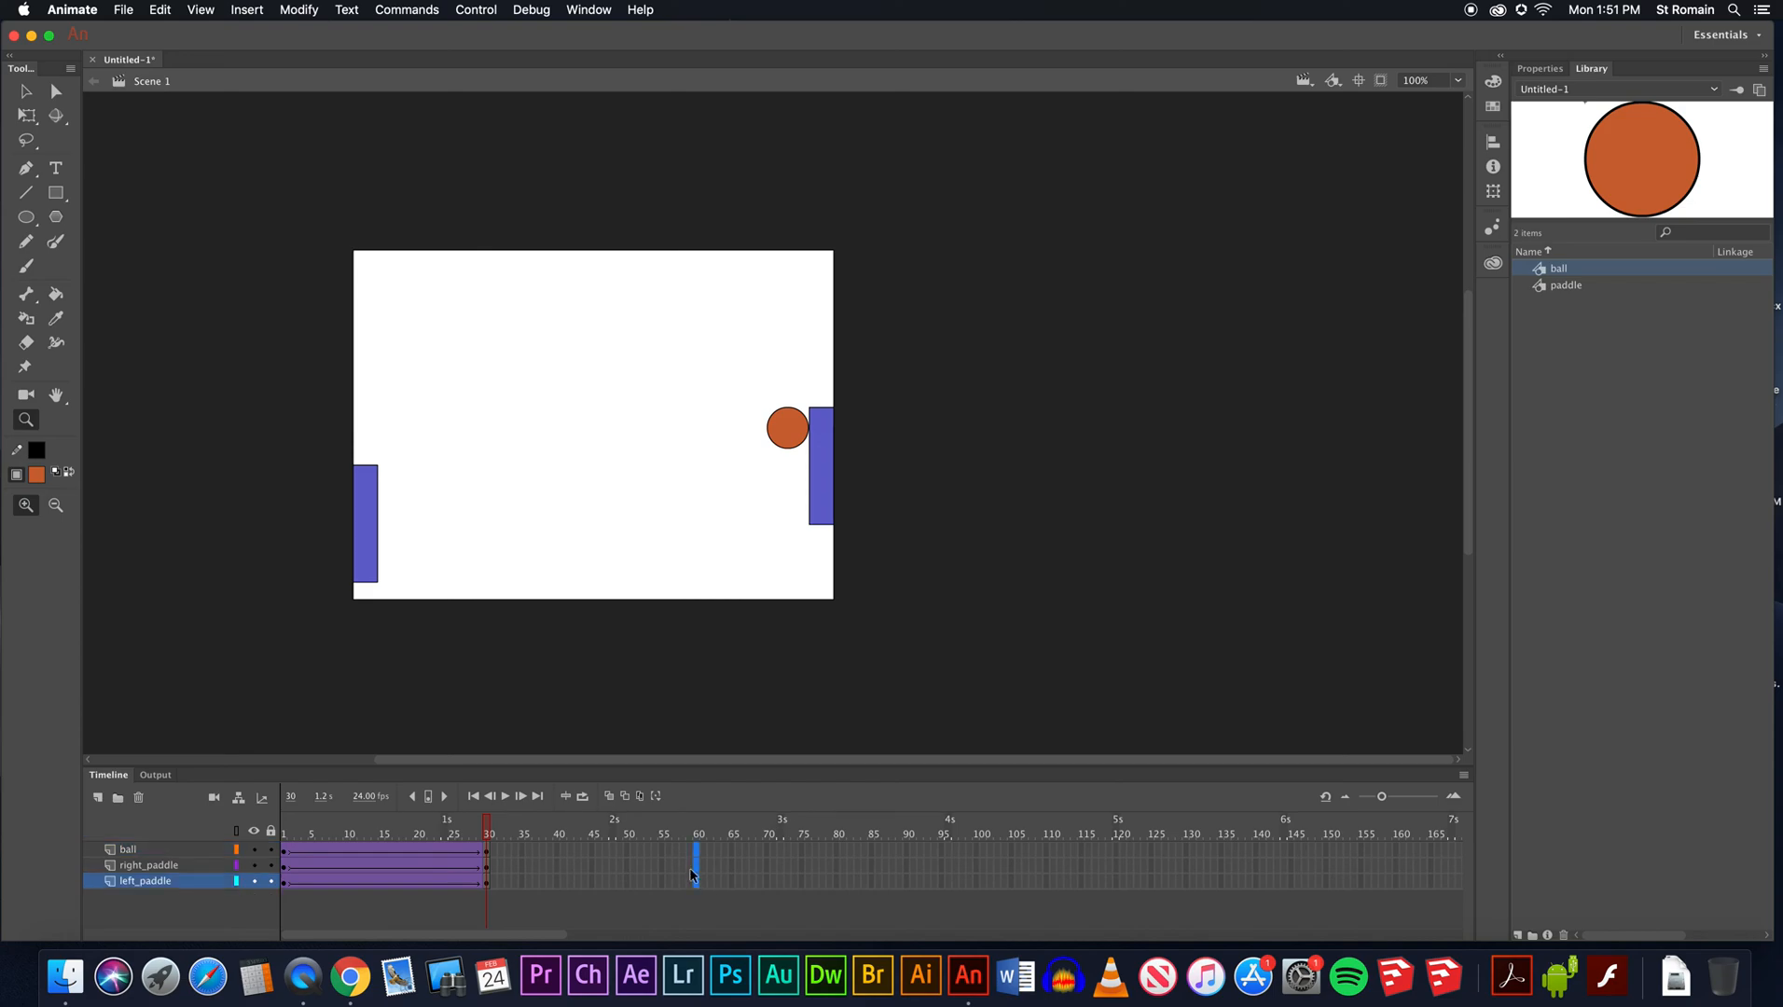
click(682, 864)
drag(697, 852, 701, 878)
drag(694, 879, 744, 886)
drag(745, 884, 746, 886)
drag(746, 885, 747, 887)
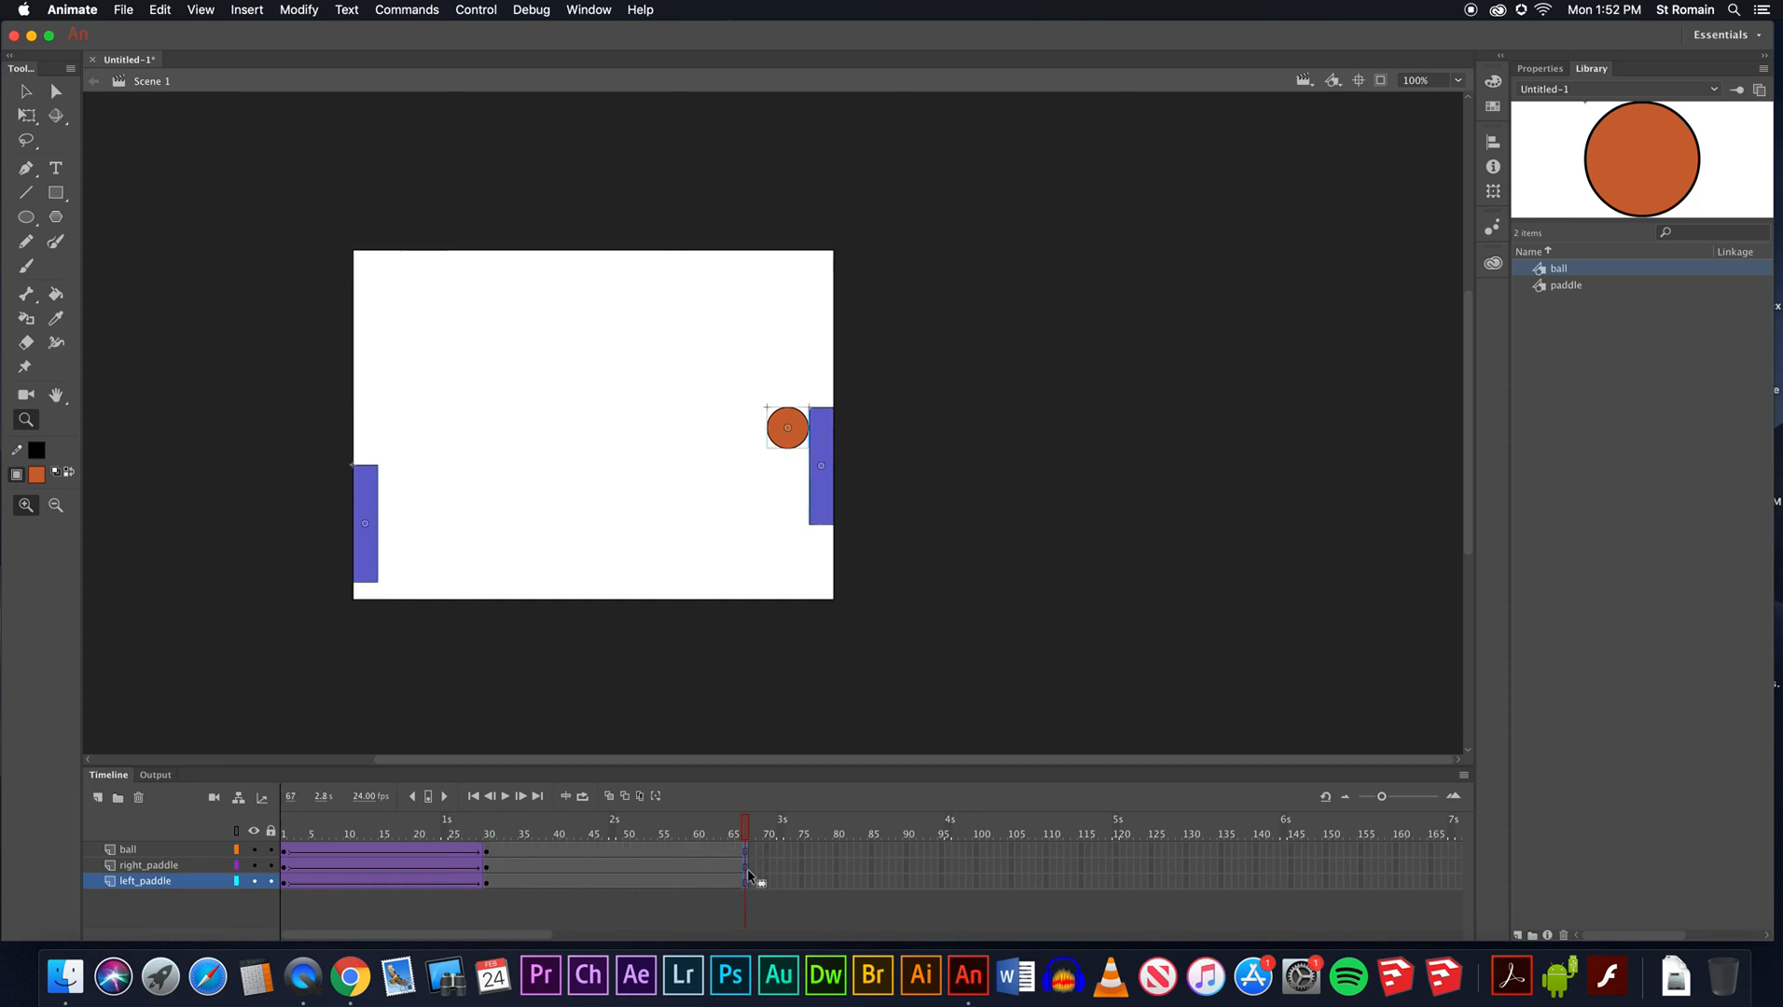
drag(694, 834, 747, 881)
key(super+z)
click(753, 867)
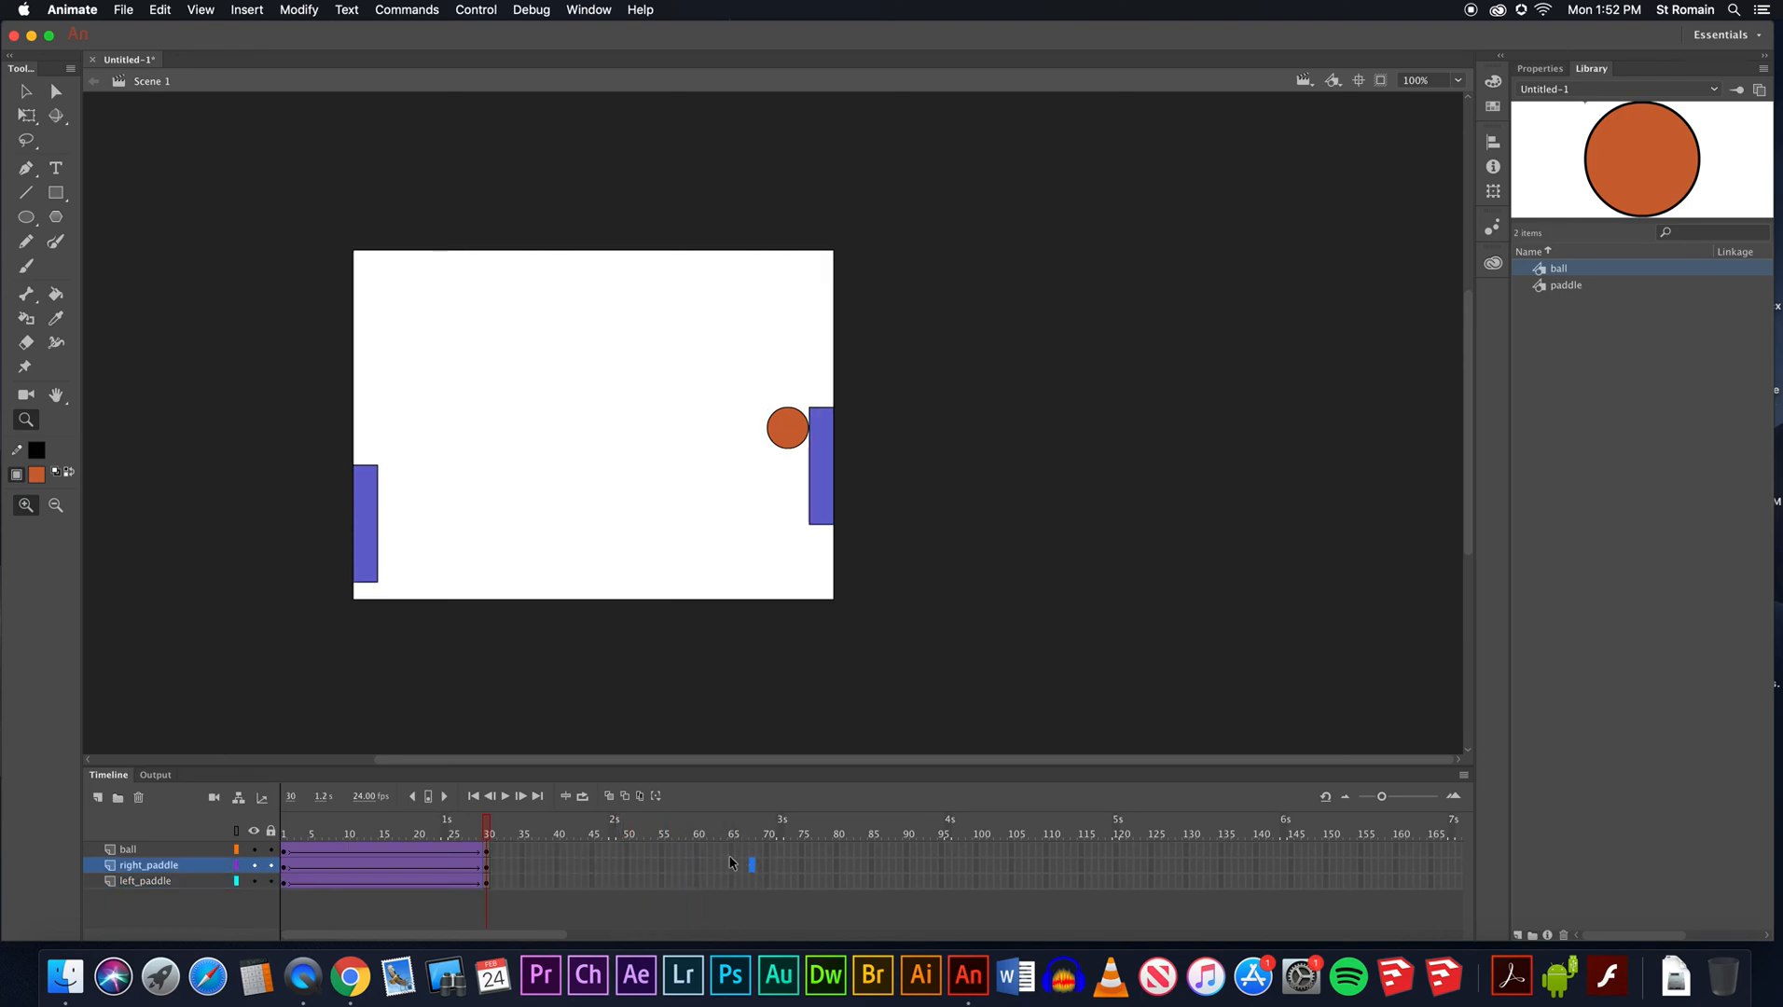
drag(697, 871, 729, 851)
click(822, 867)
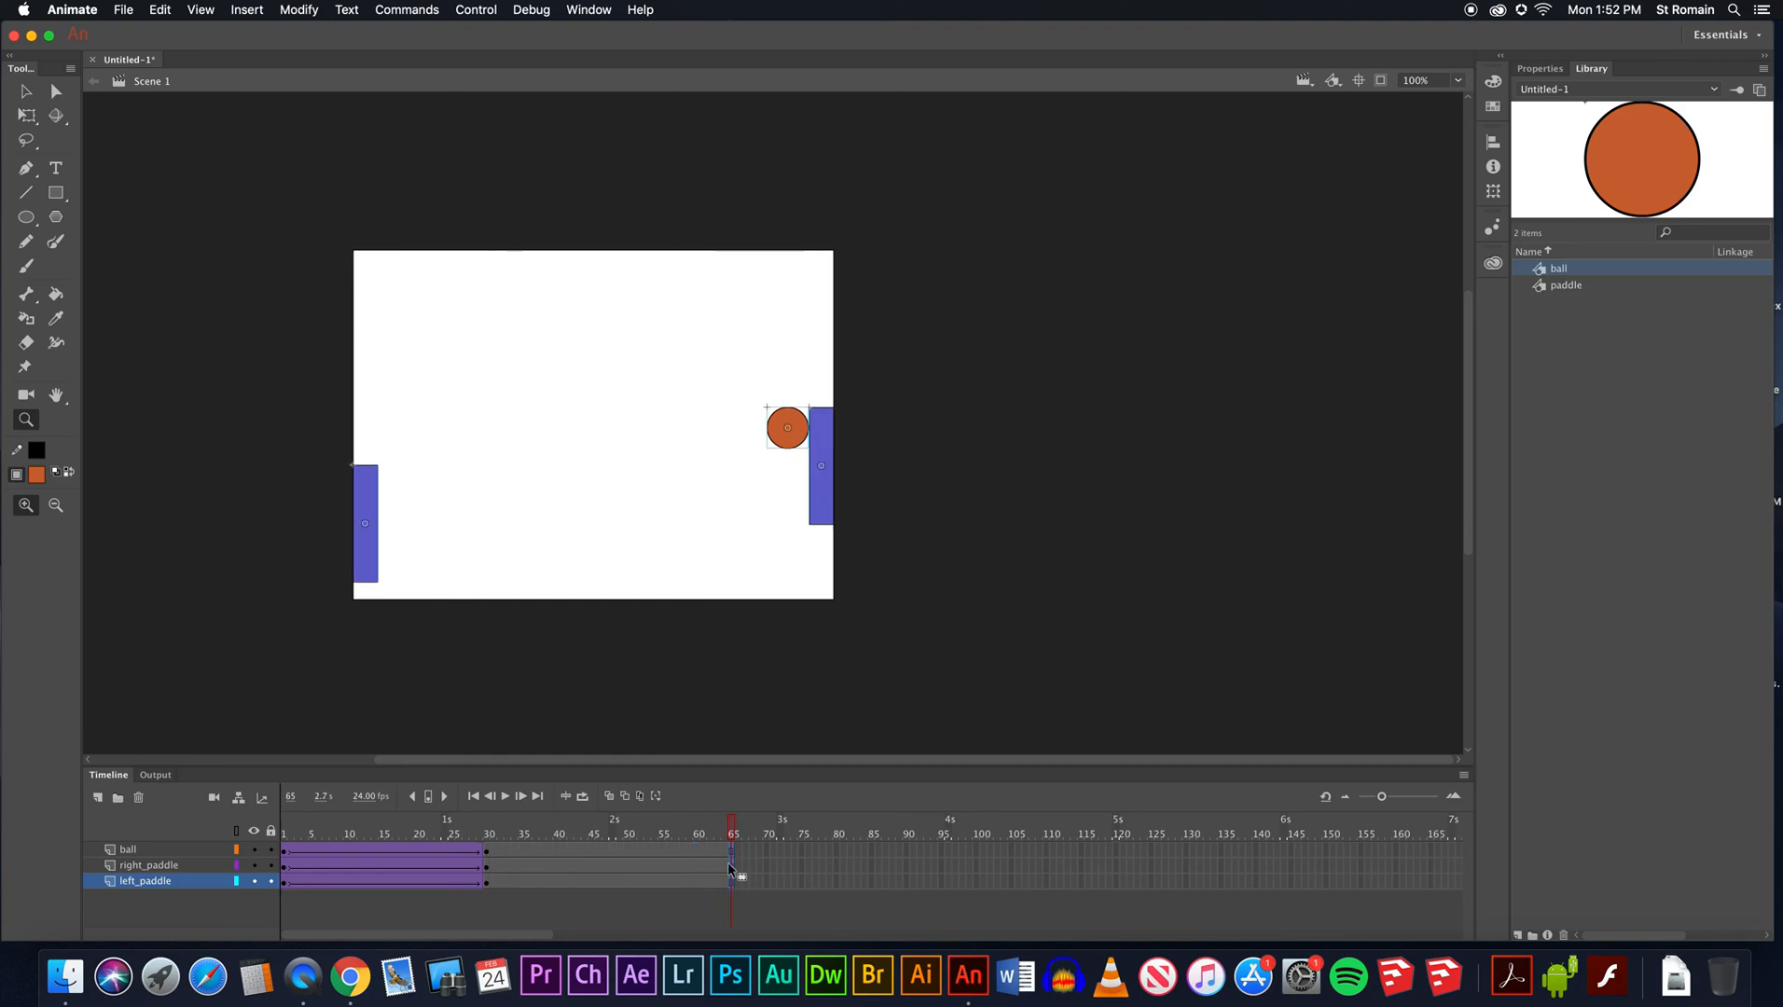
key(super+z)
click(752, 864)
Insert keyframes at frame 60 on the ball, right_paddle and left_paddle layers together.
drag(698, 848, 697, 887)
right_click(697, 887)
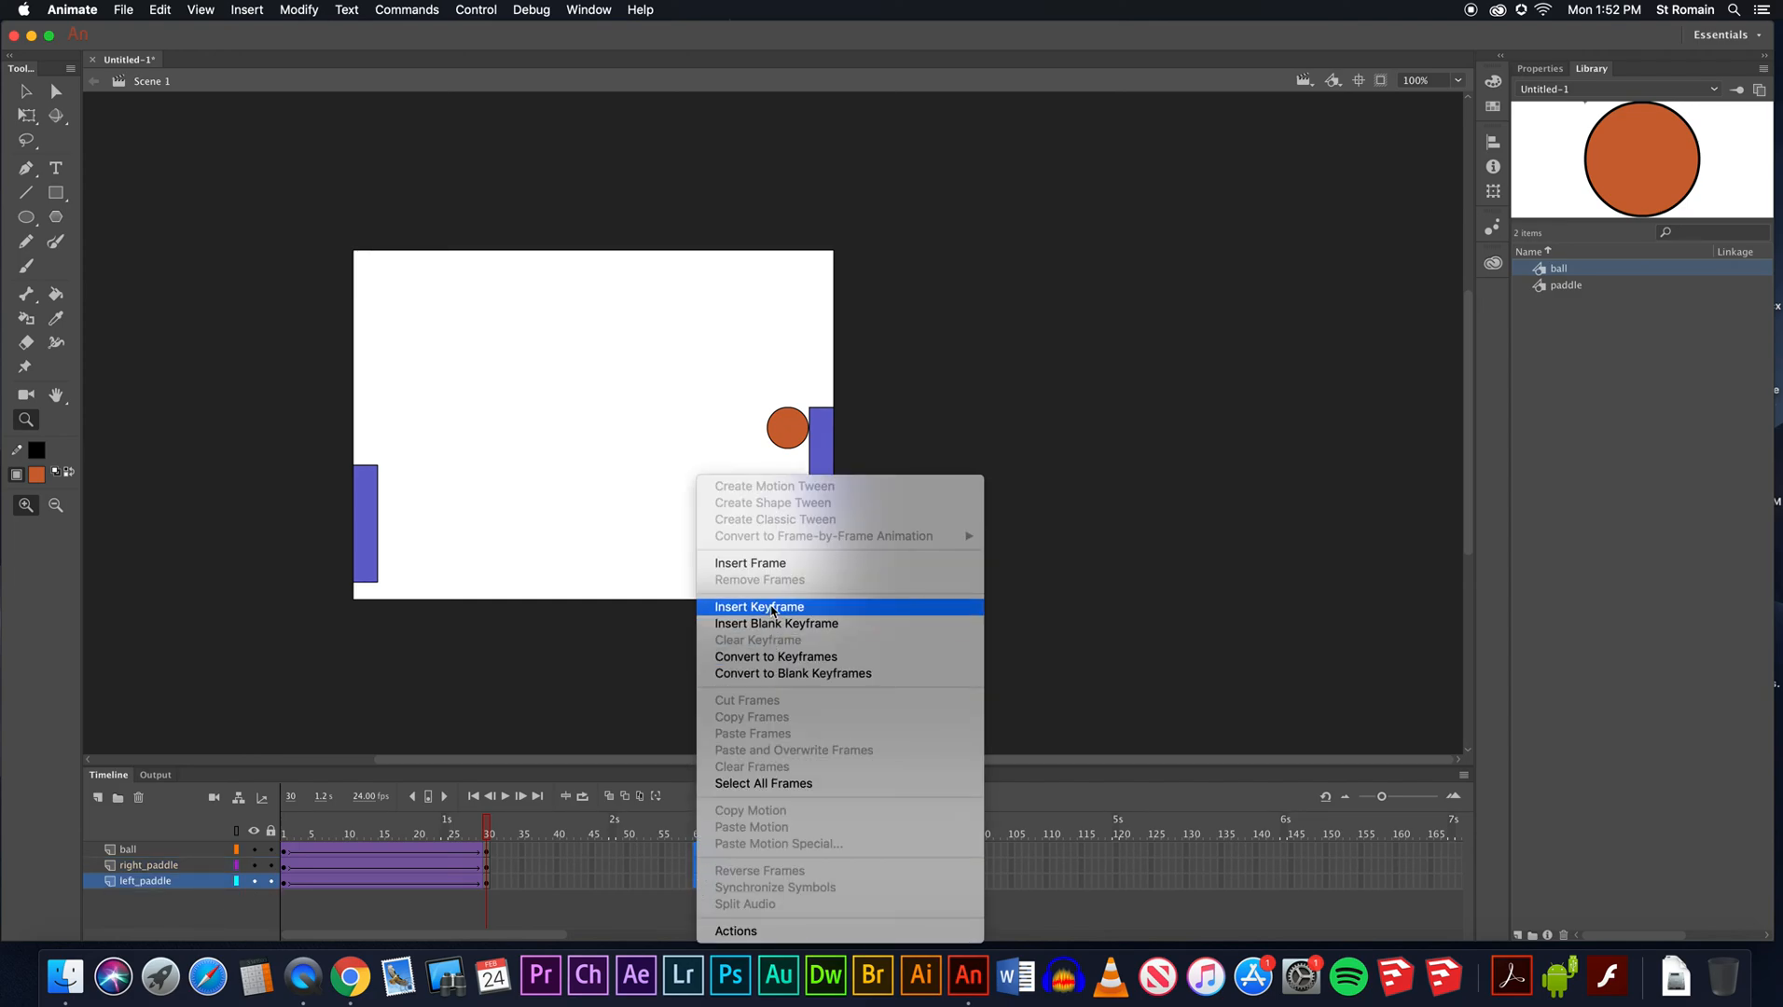
click(773, 607)
click(598, 833)
drag(580, 839, 689, 856)
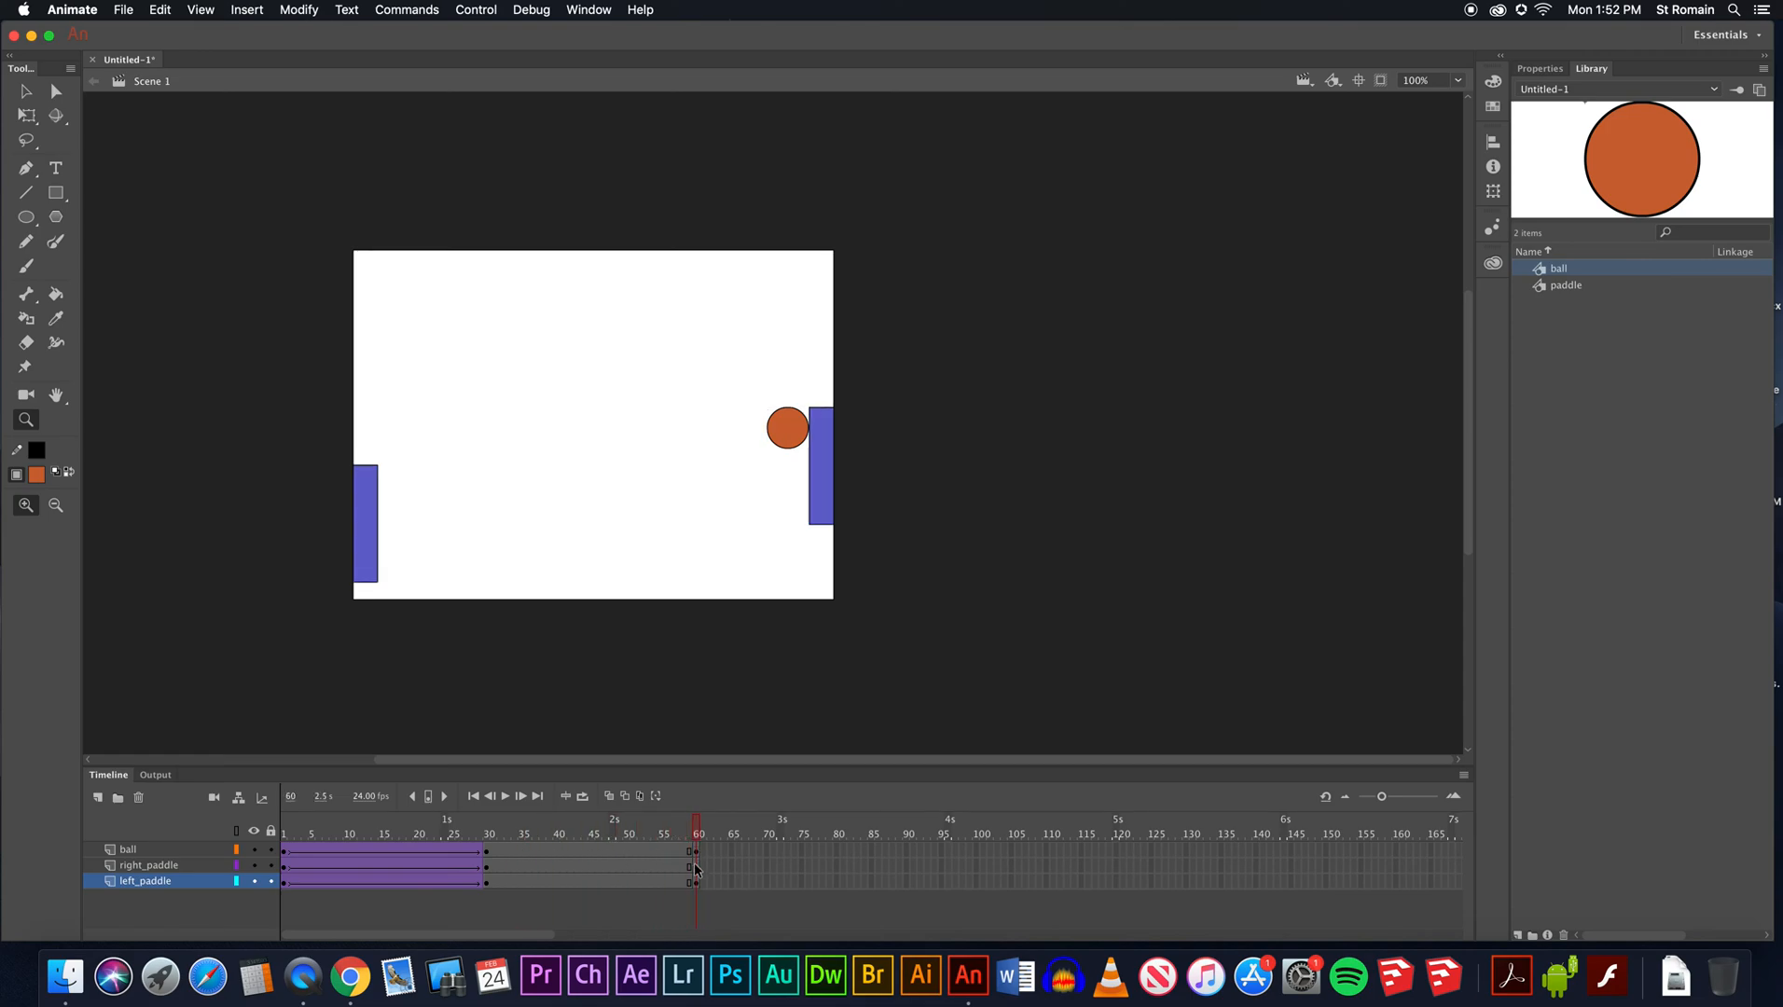
Compare the keyframes at frames 30 and 60 on the ball, right_paddle and left_paddle layers.
drag(546, 838, 506, 841)
click(485, 851)
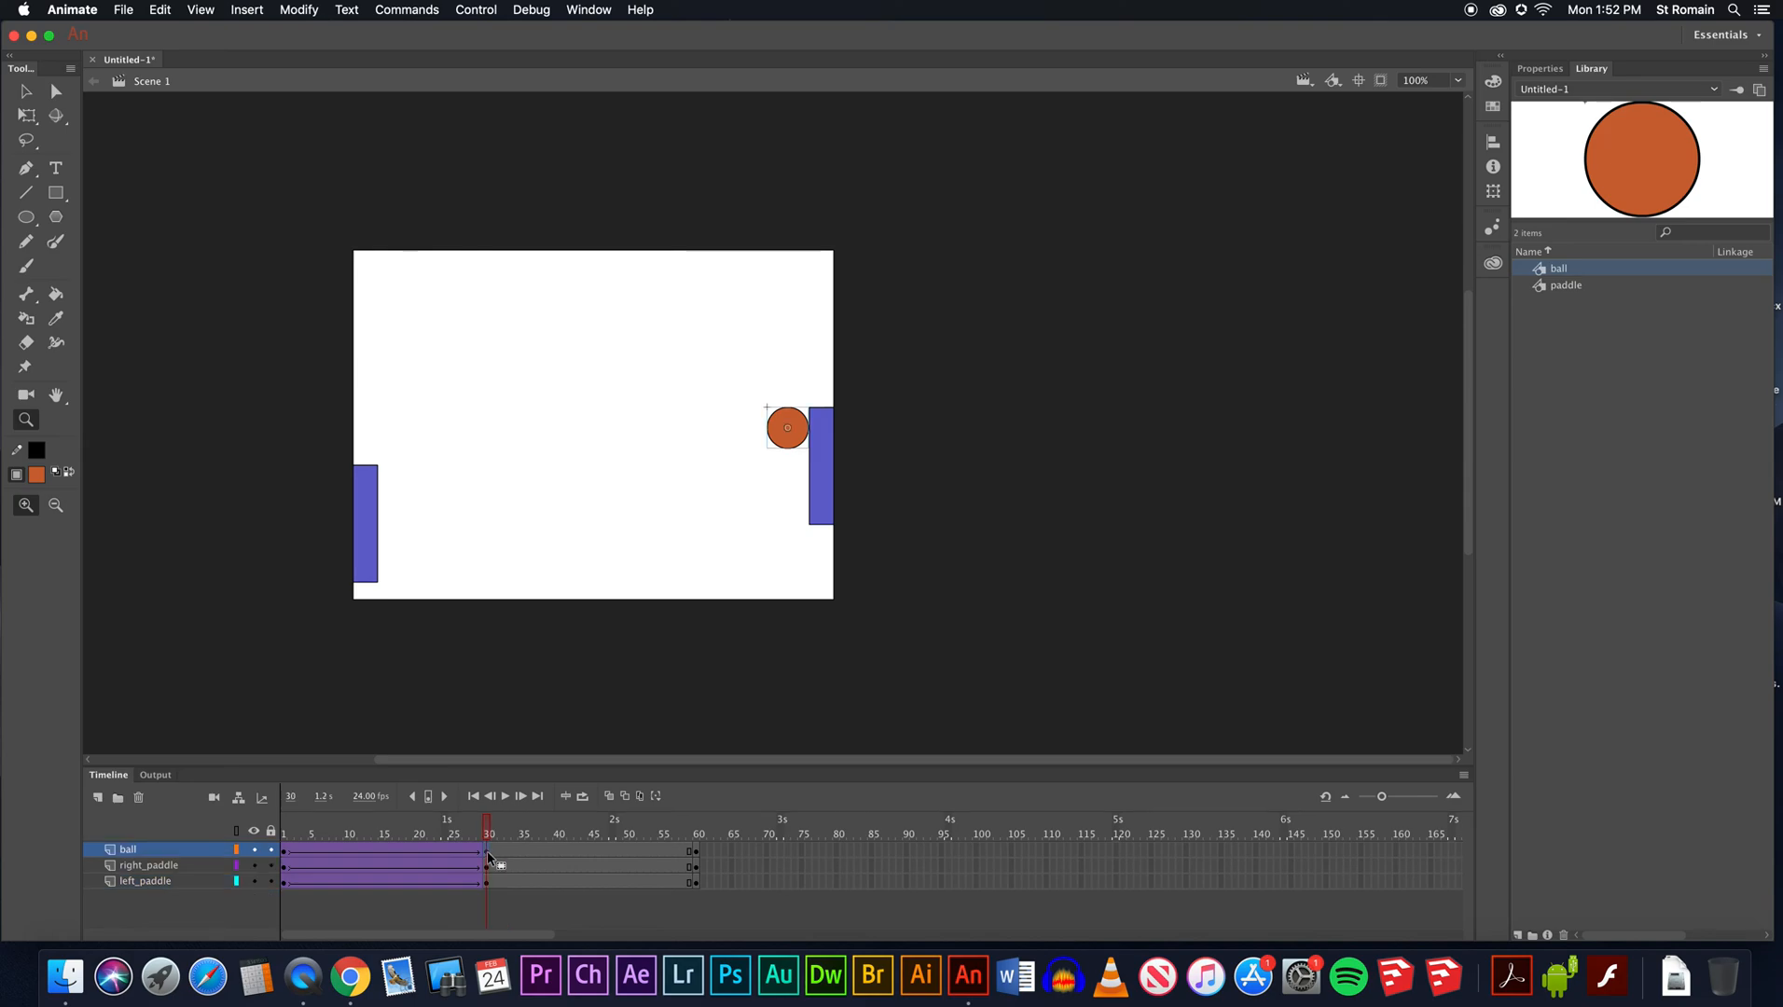
drag(486, 837, 700, 832)
click(488, 866)
click(696, 868)
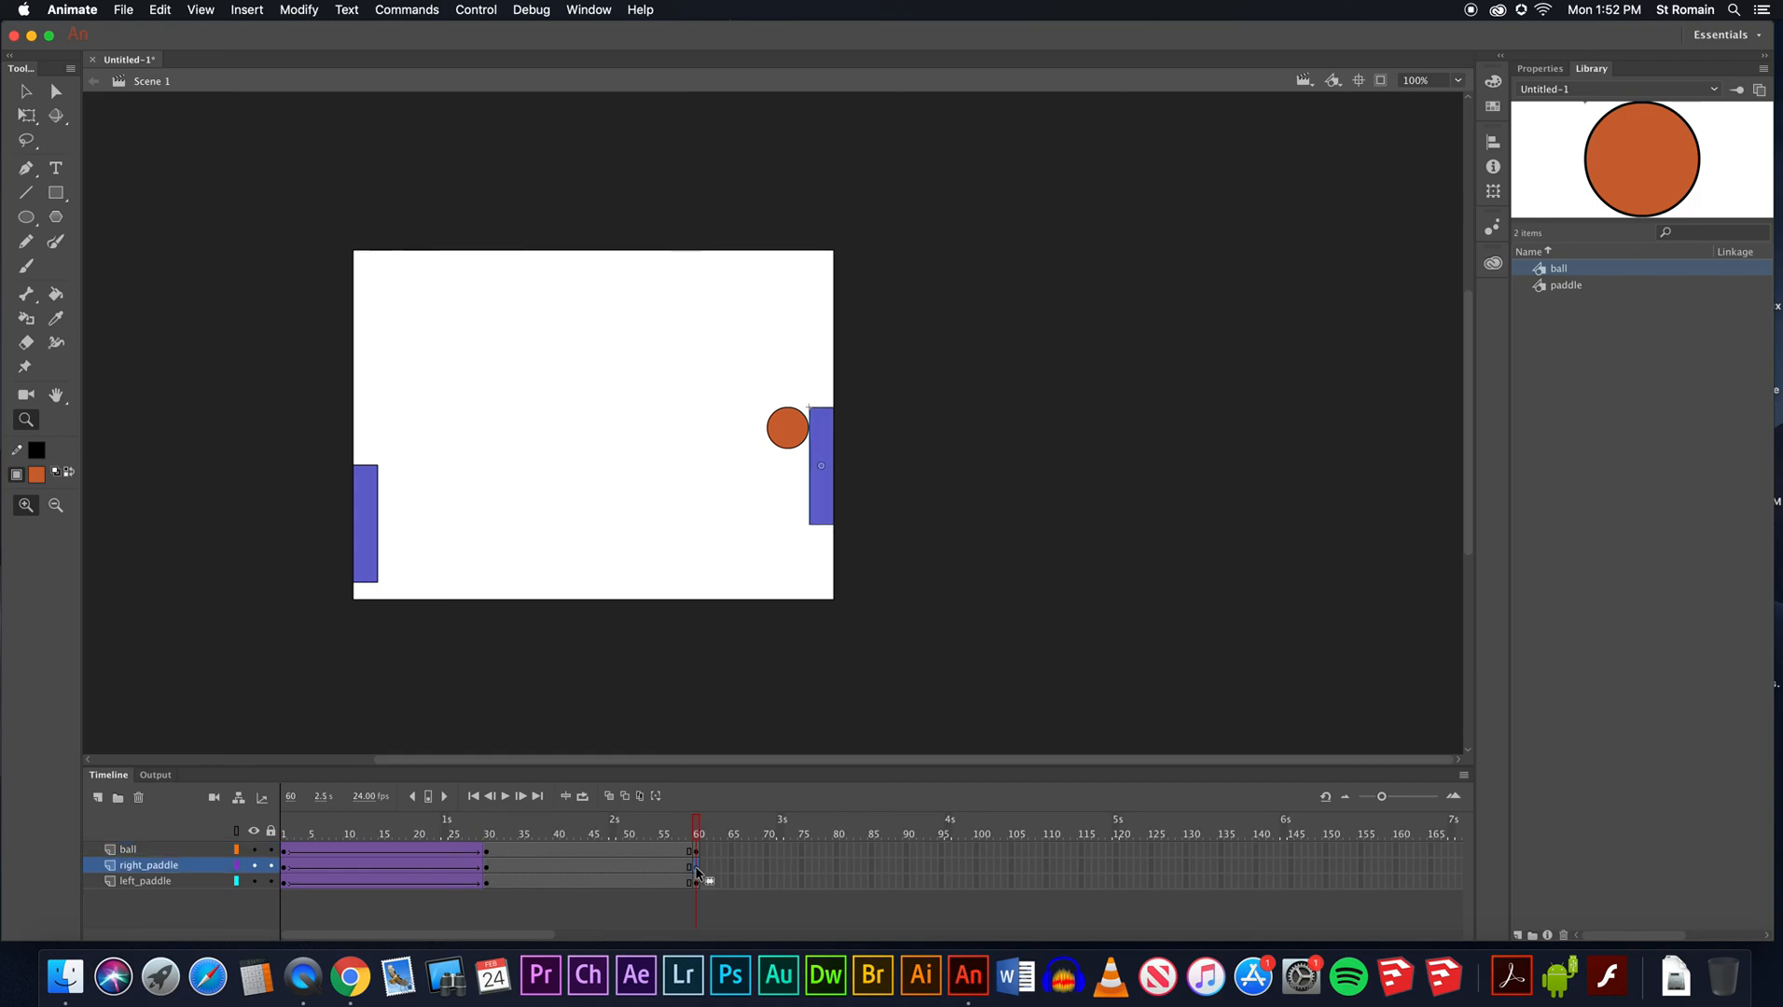
click(489, 882)
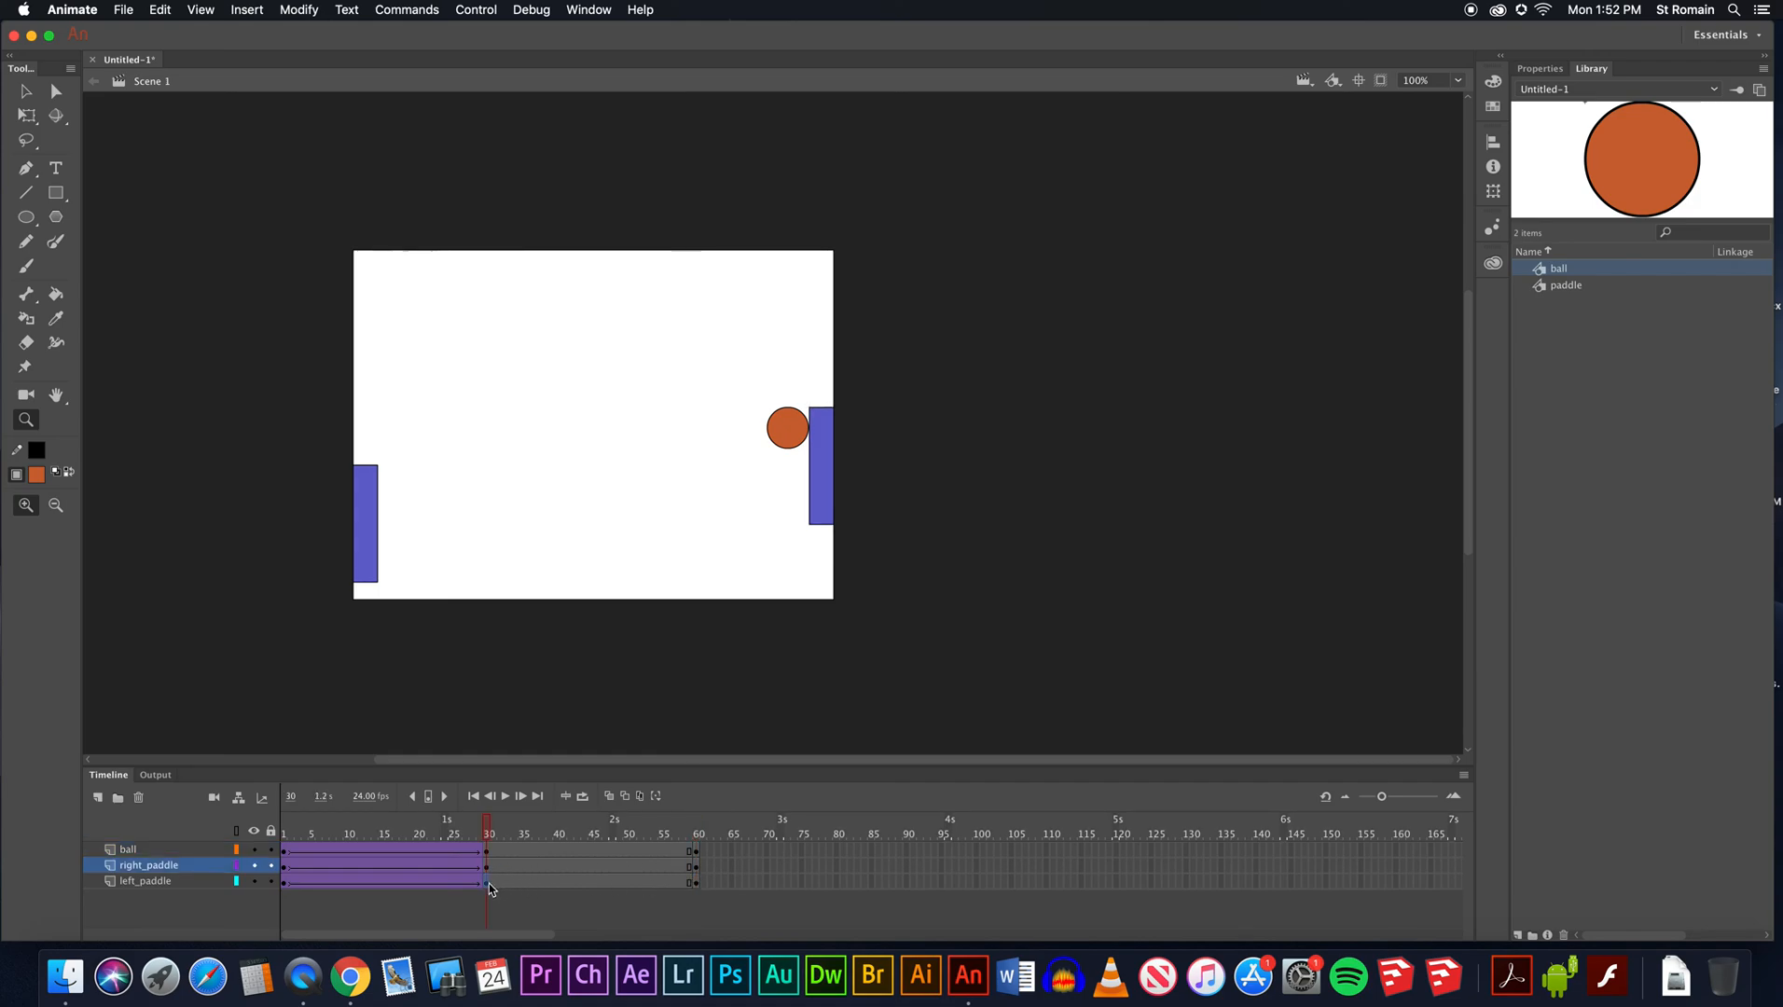
click(696, 882)
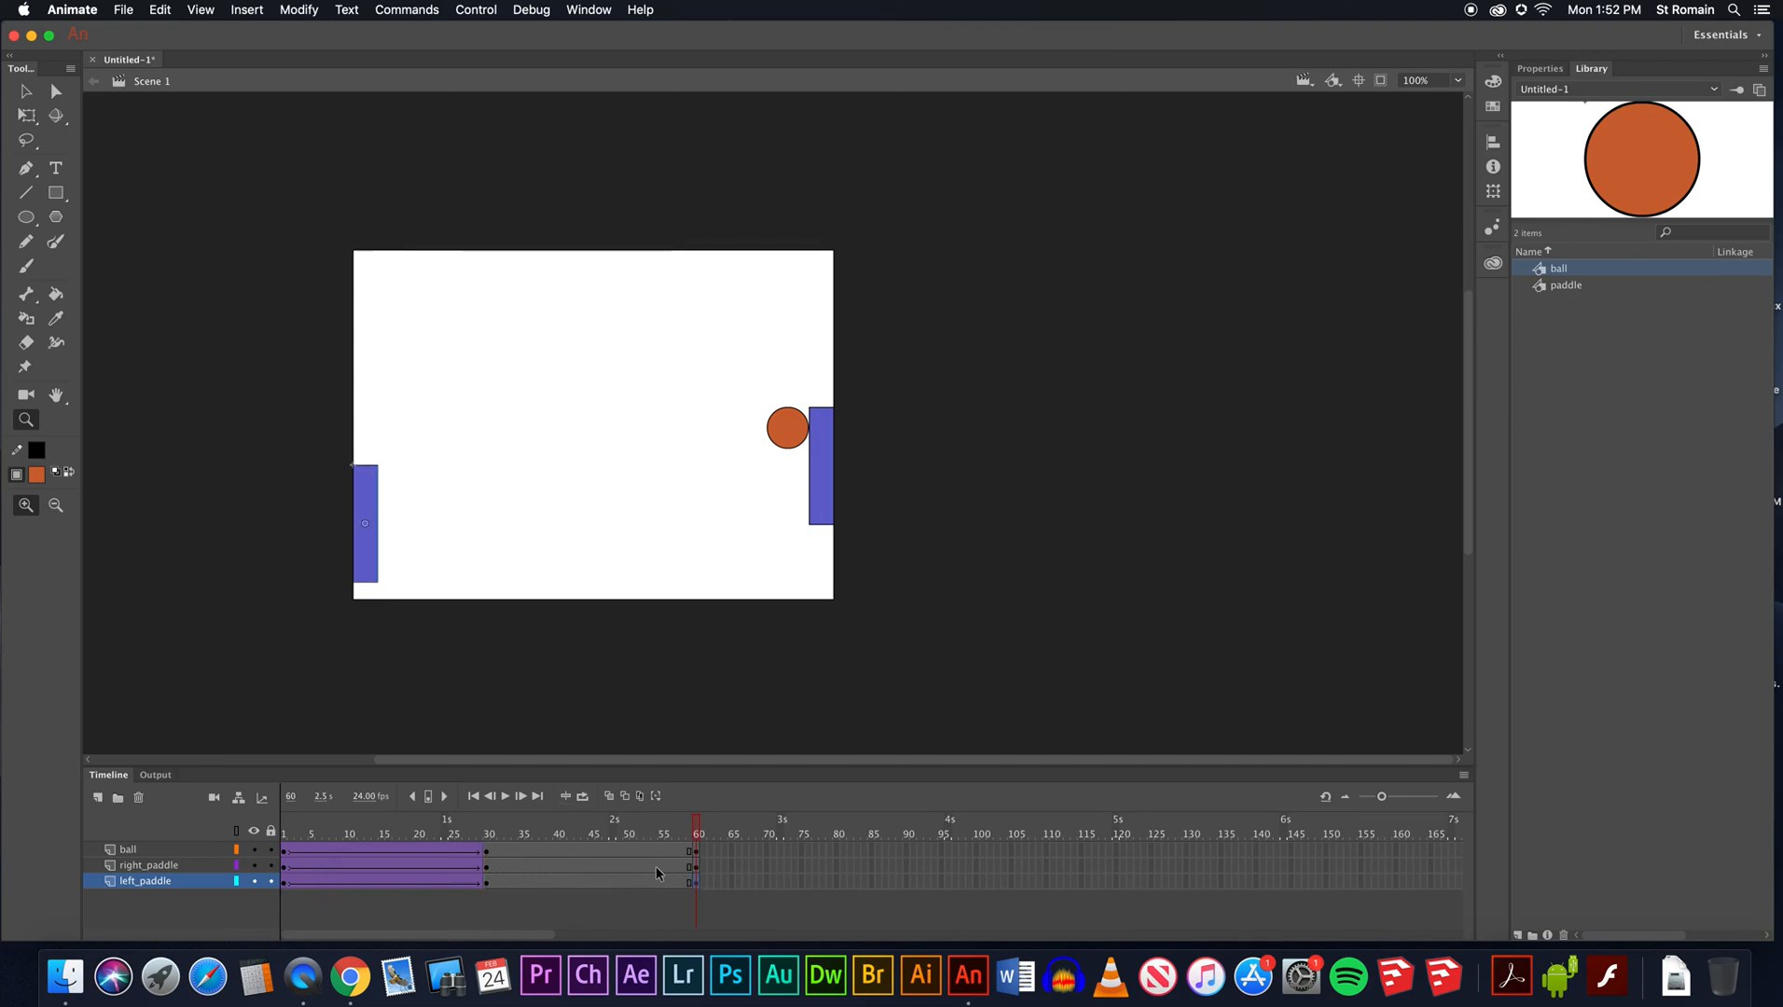
click(697, 852)
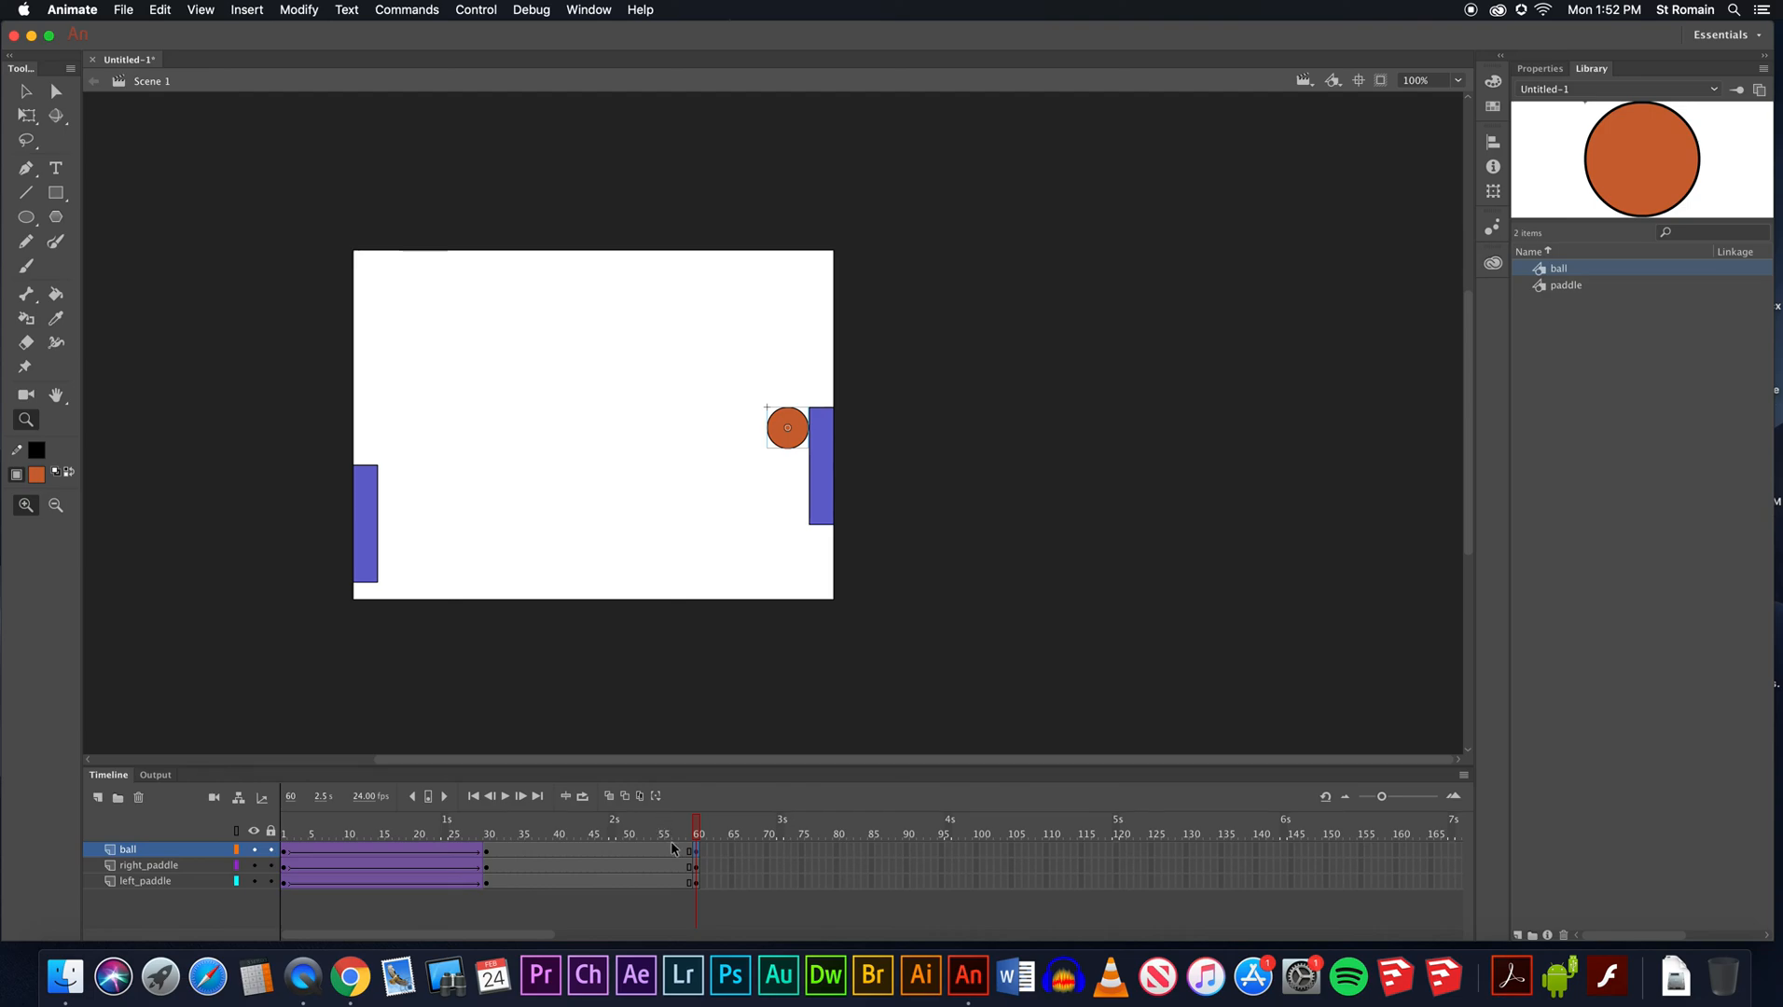
drag(698, 838, 569, 885)
click(617, 850)
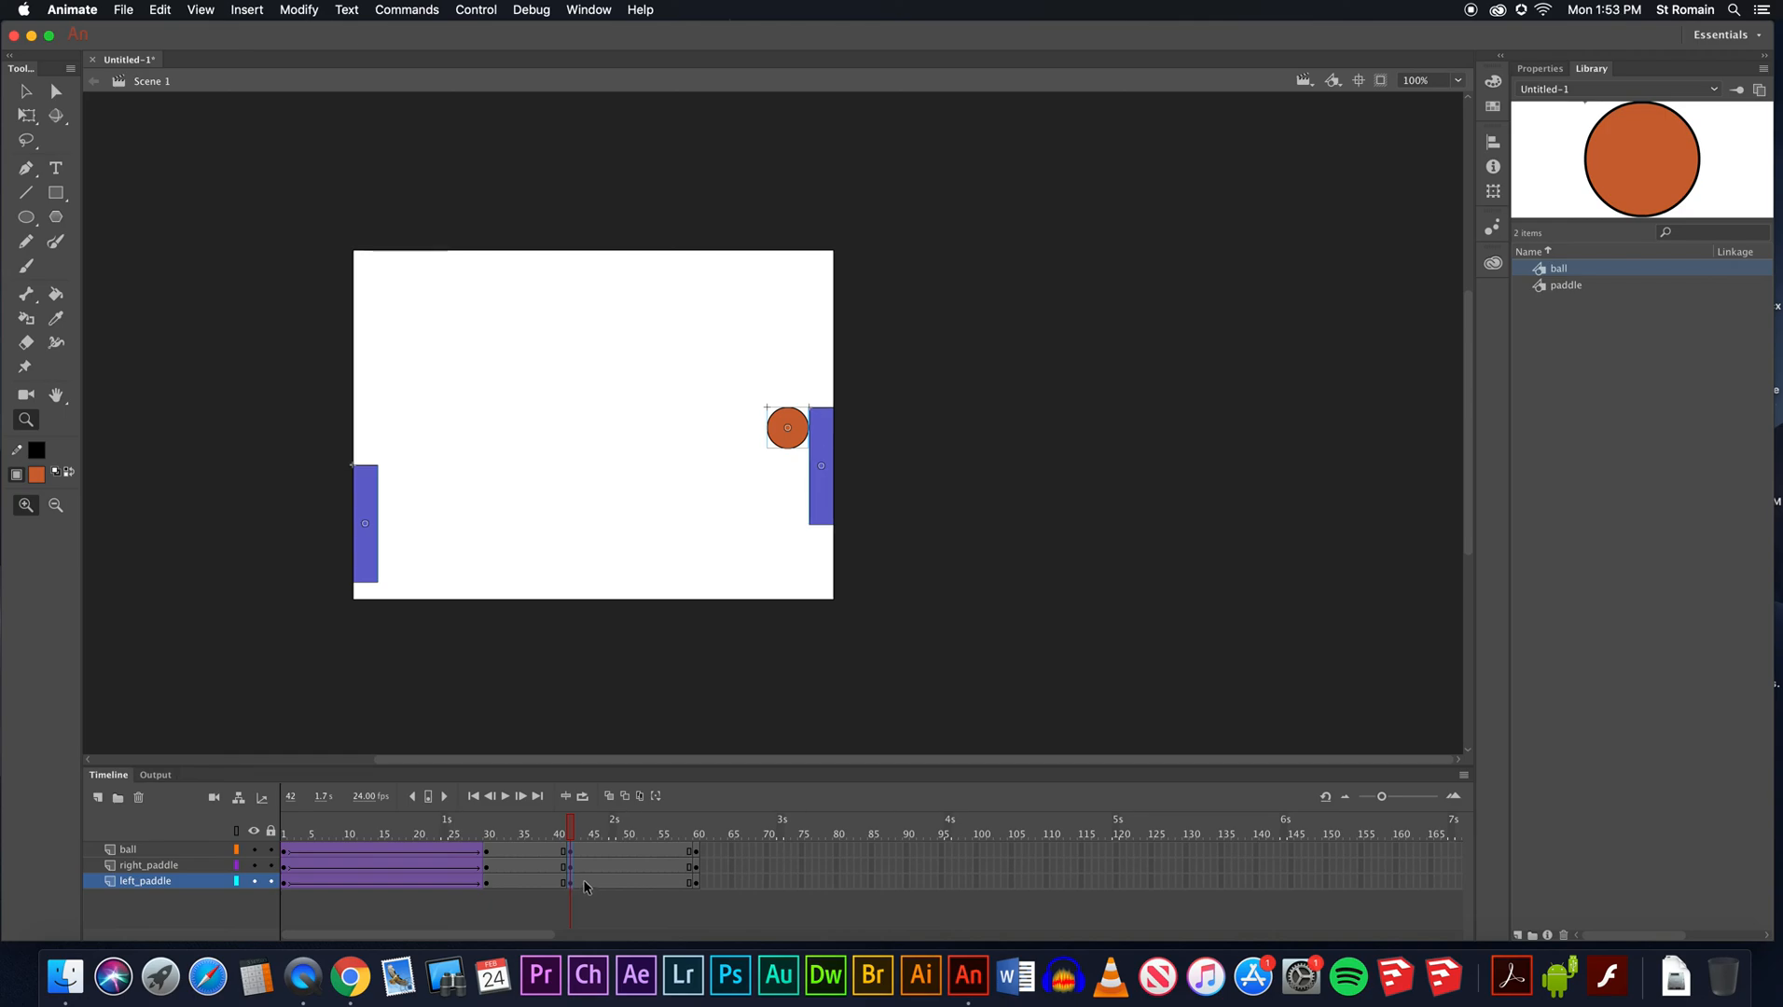
click(173, 11)
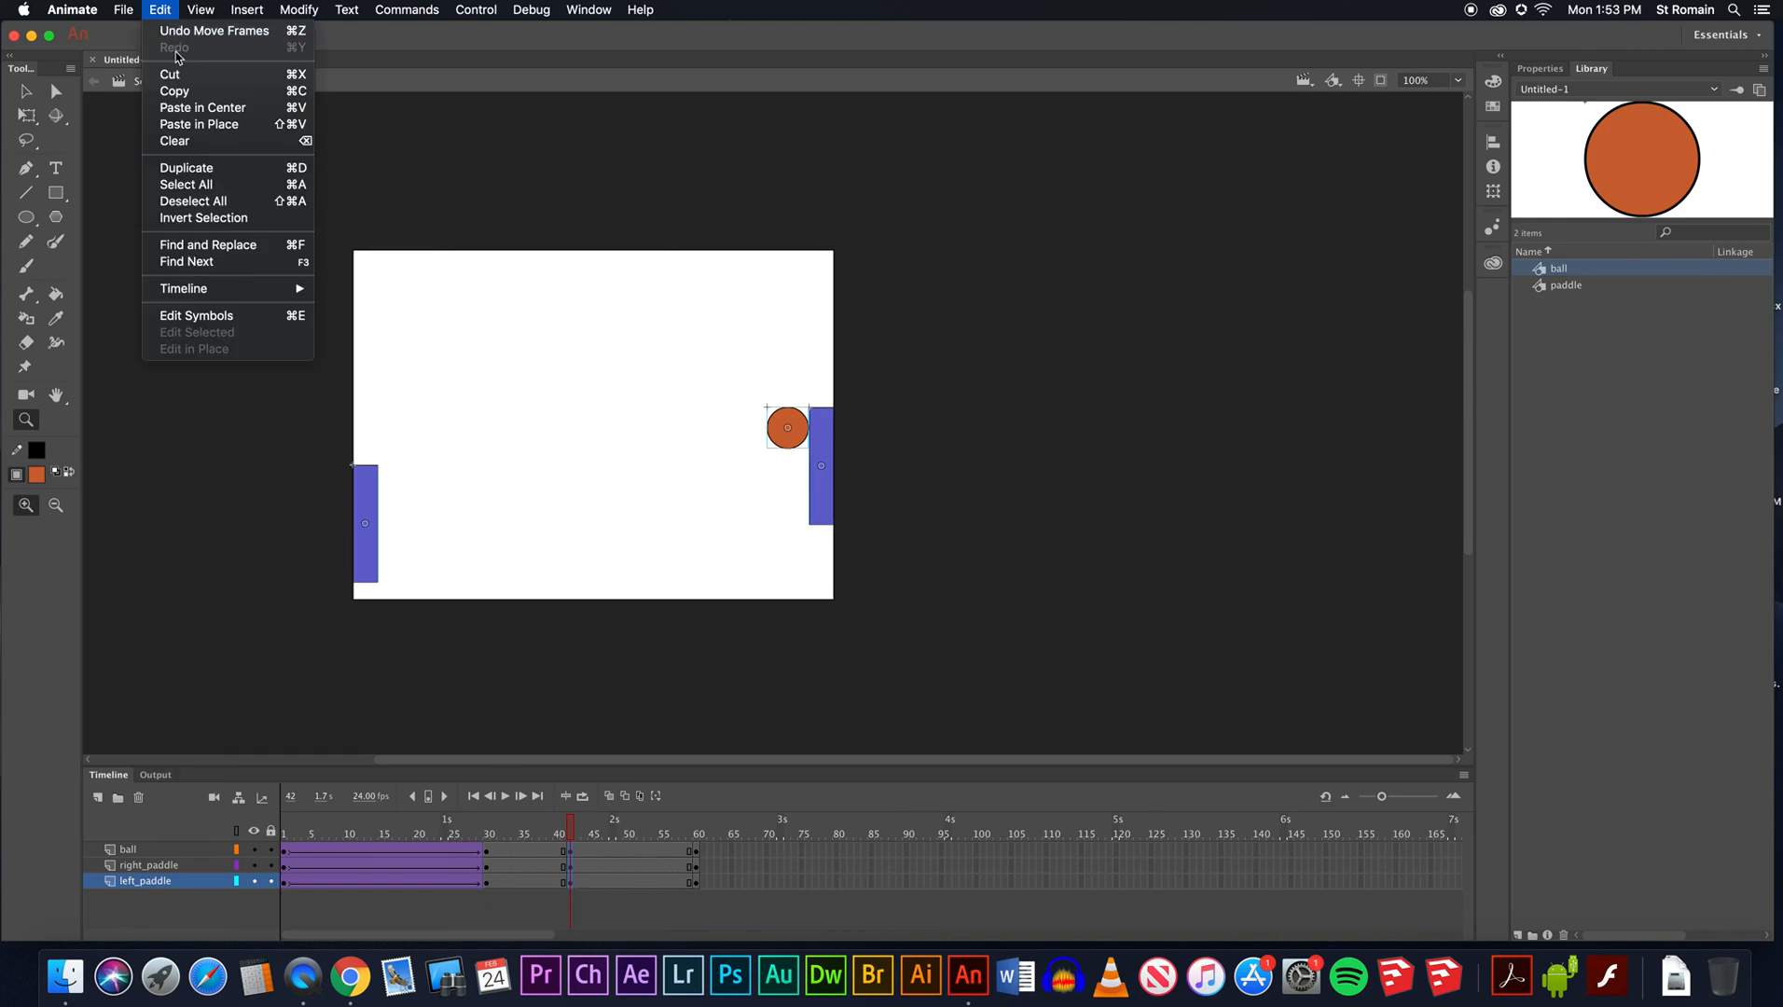
click(179, 31)
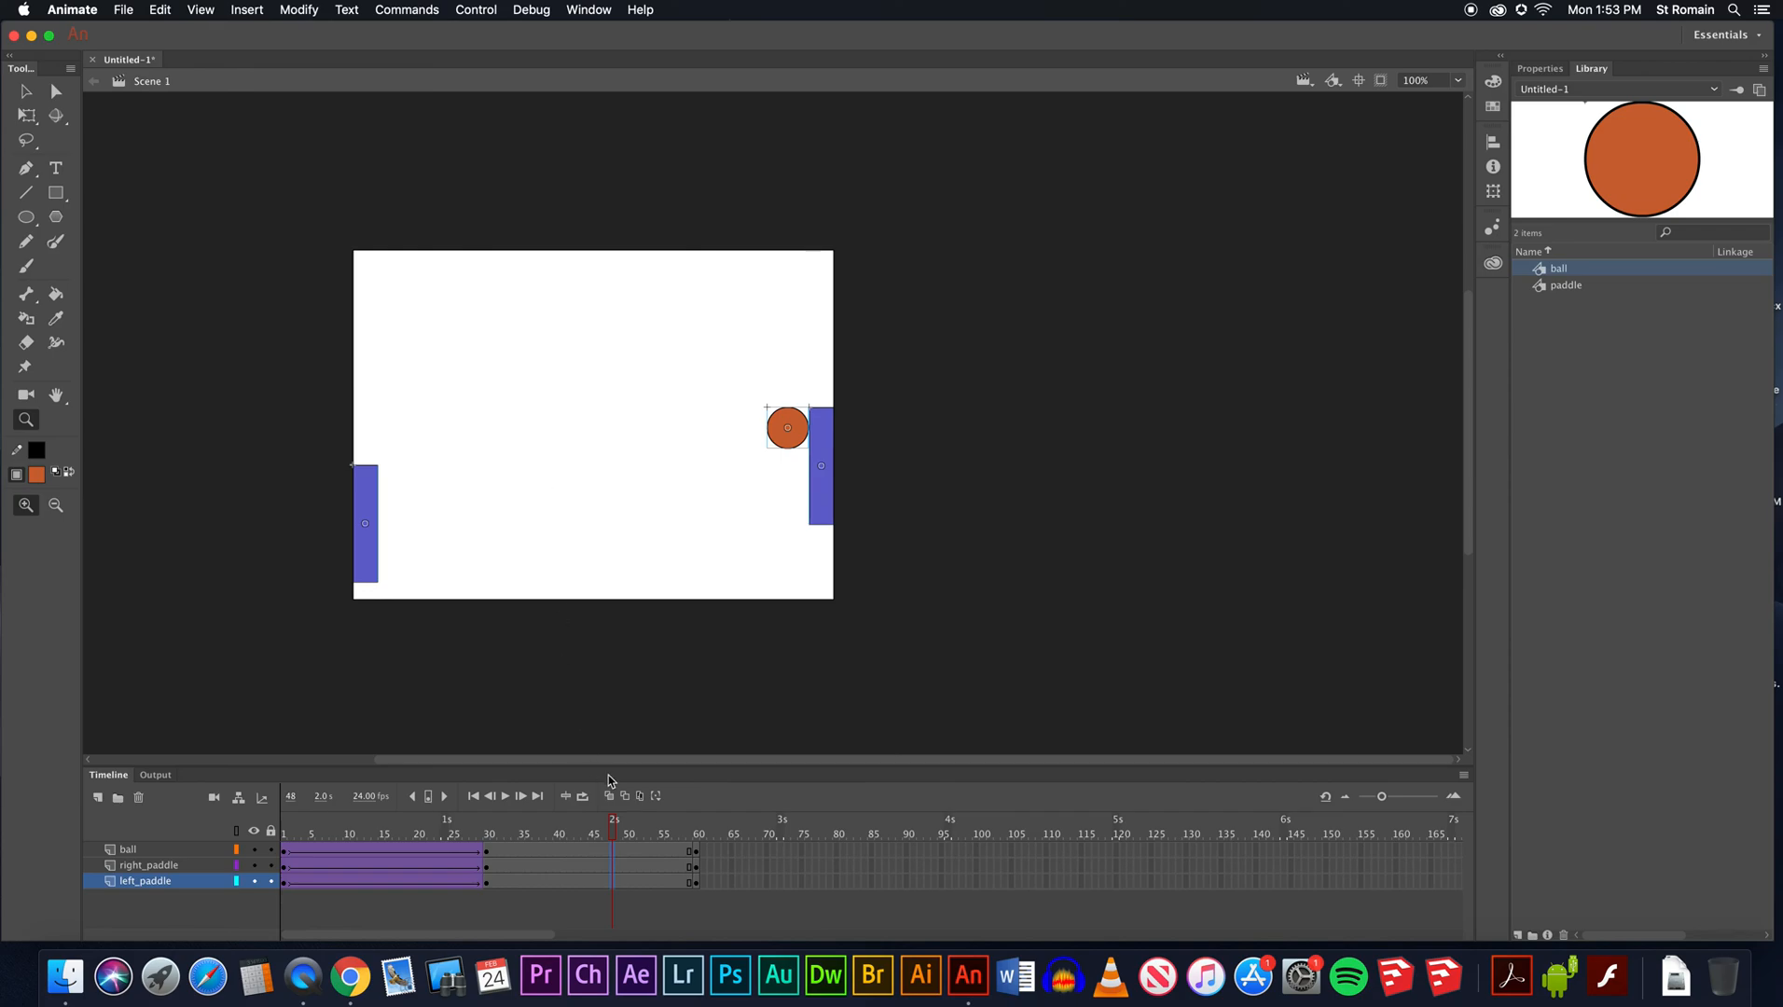
click(641, 854)
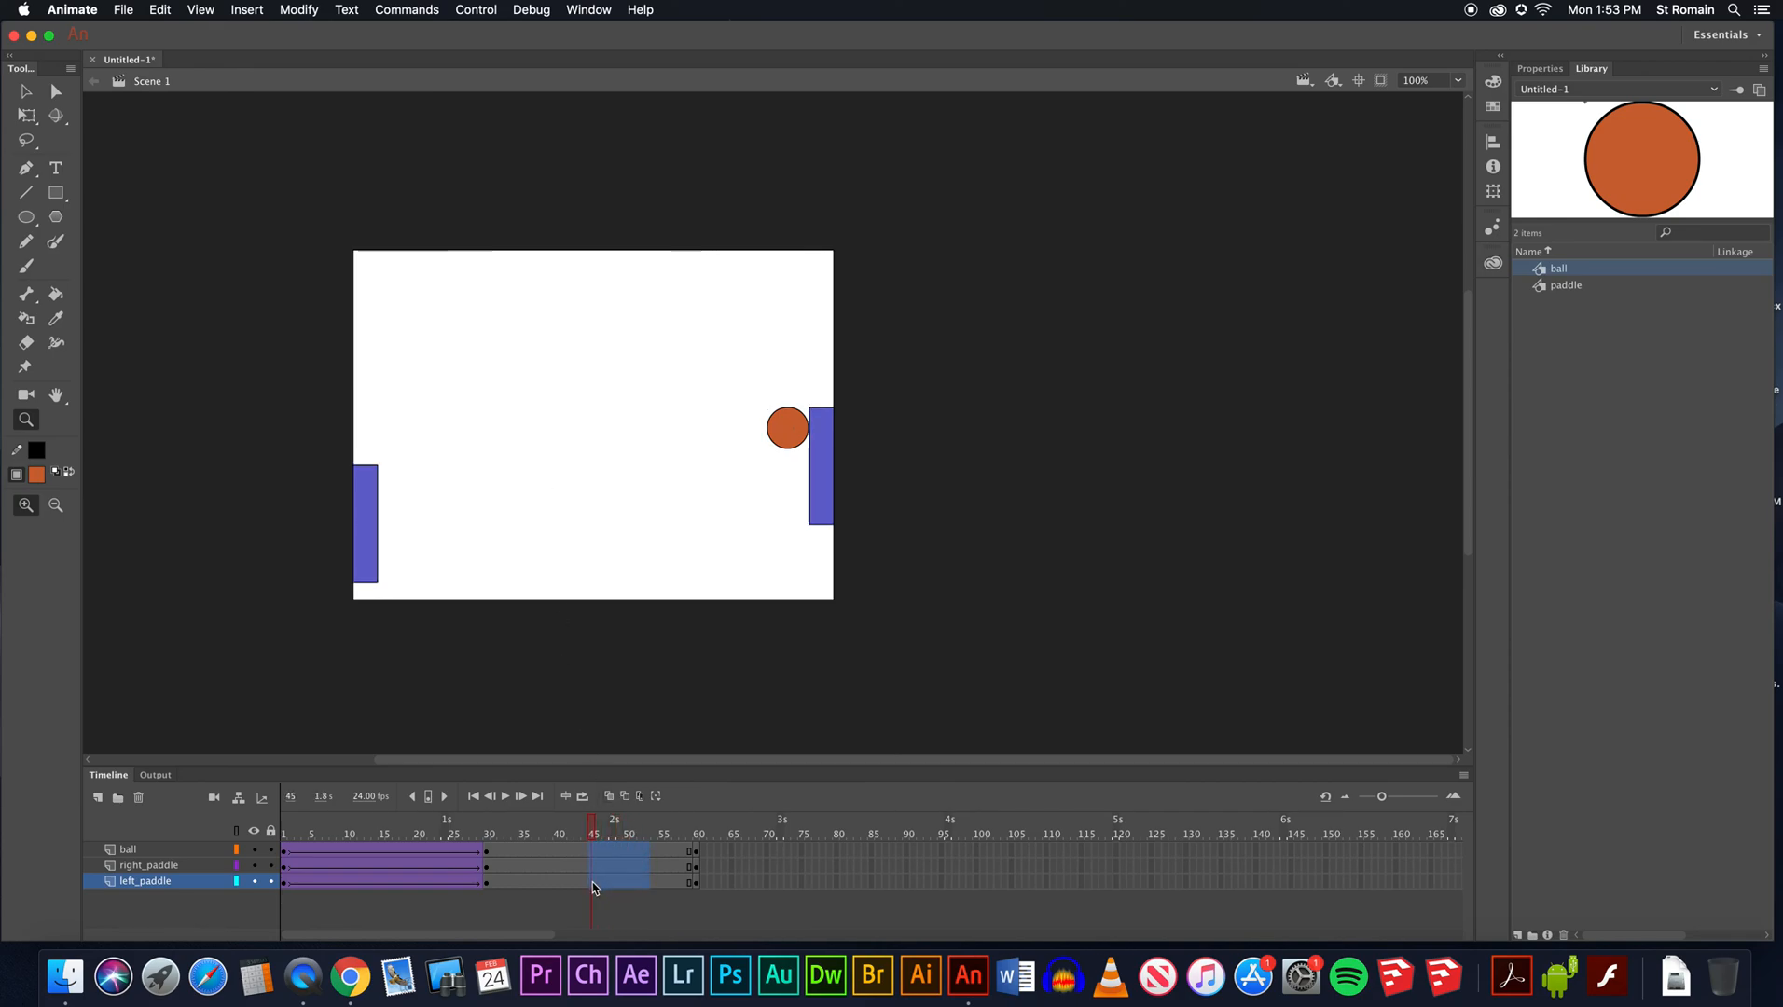
click(662, 880)
drag(543, 855, 628, 882)
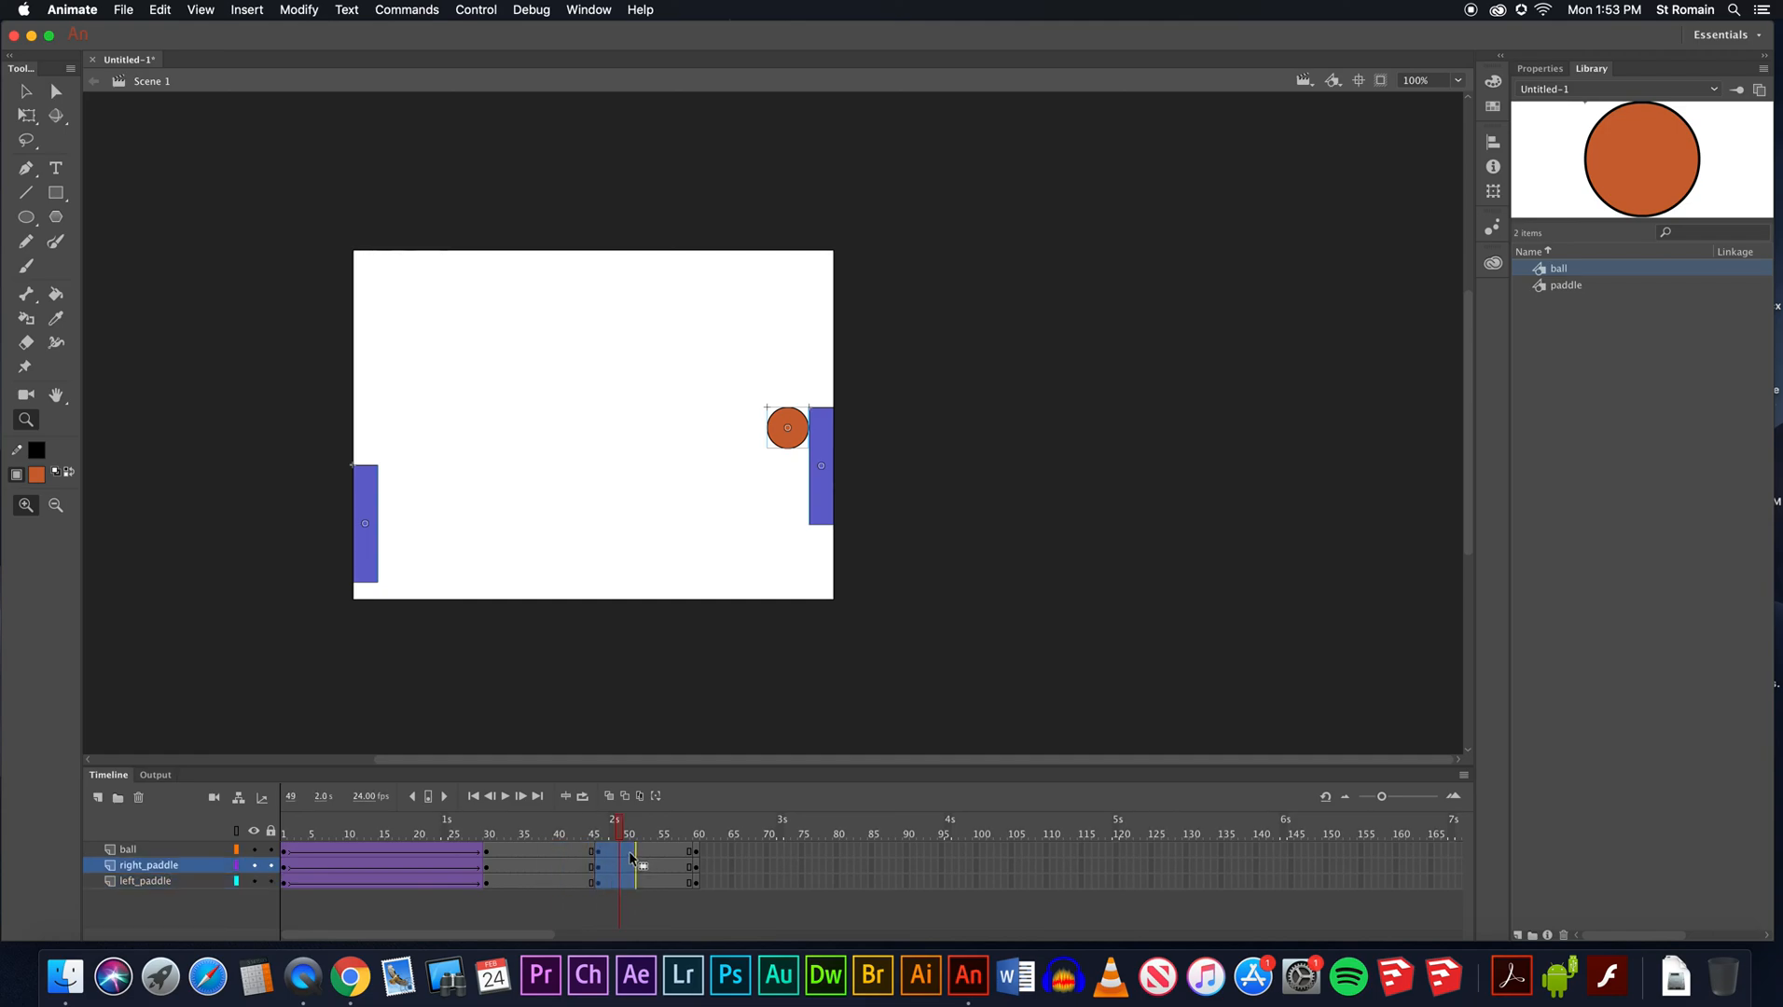
key(super+z)
Create classic tweens between frames 30 and 60 on all three layers at once.
click(625, 853)
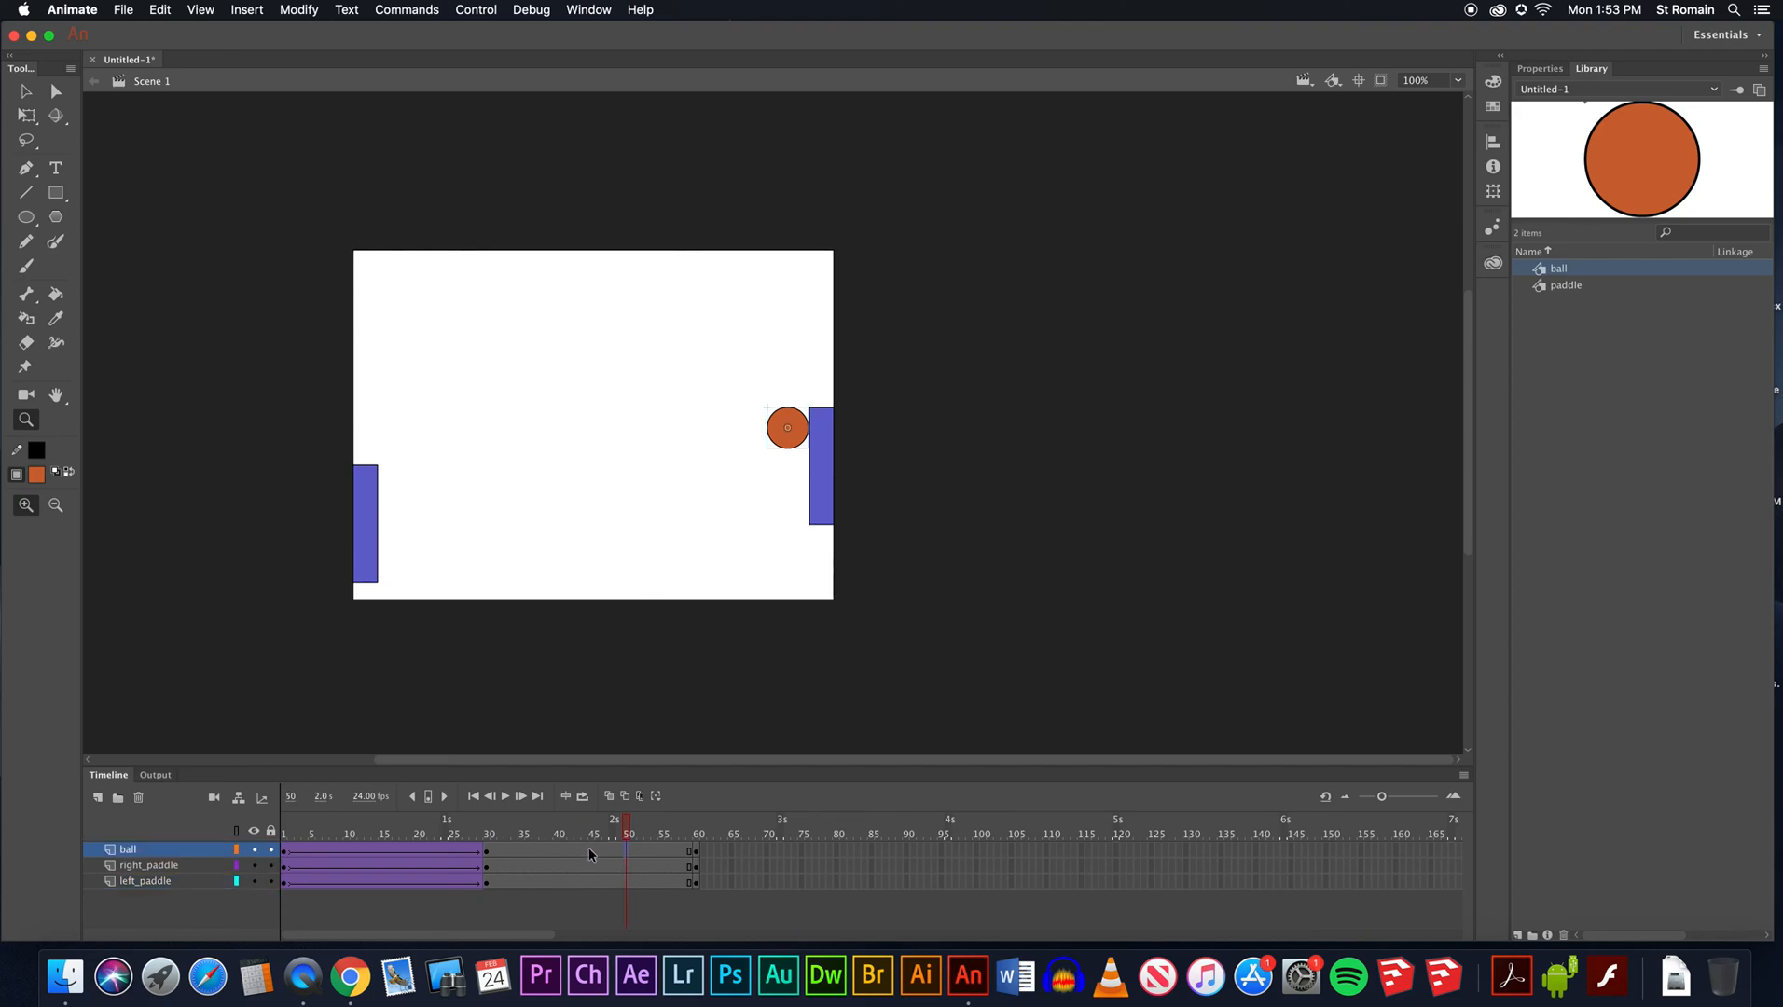
click(588, 881)
right_click(588, 884)
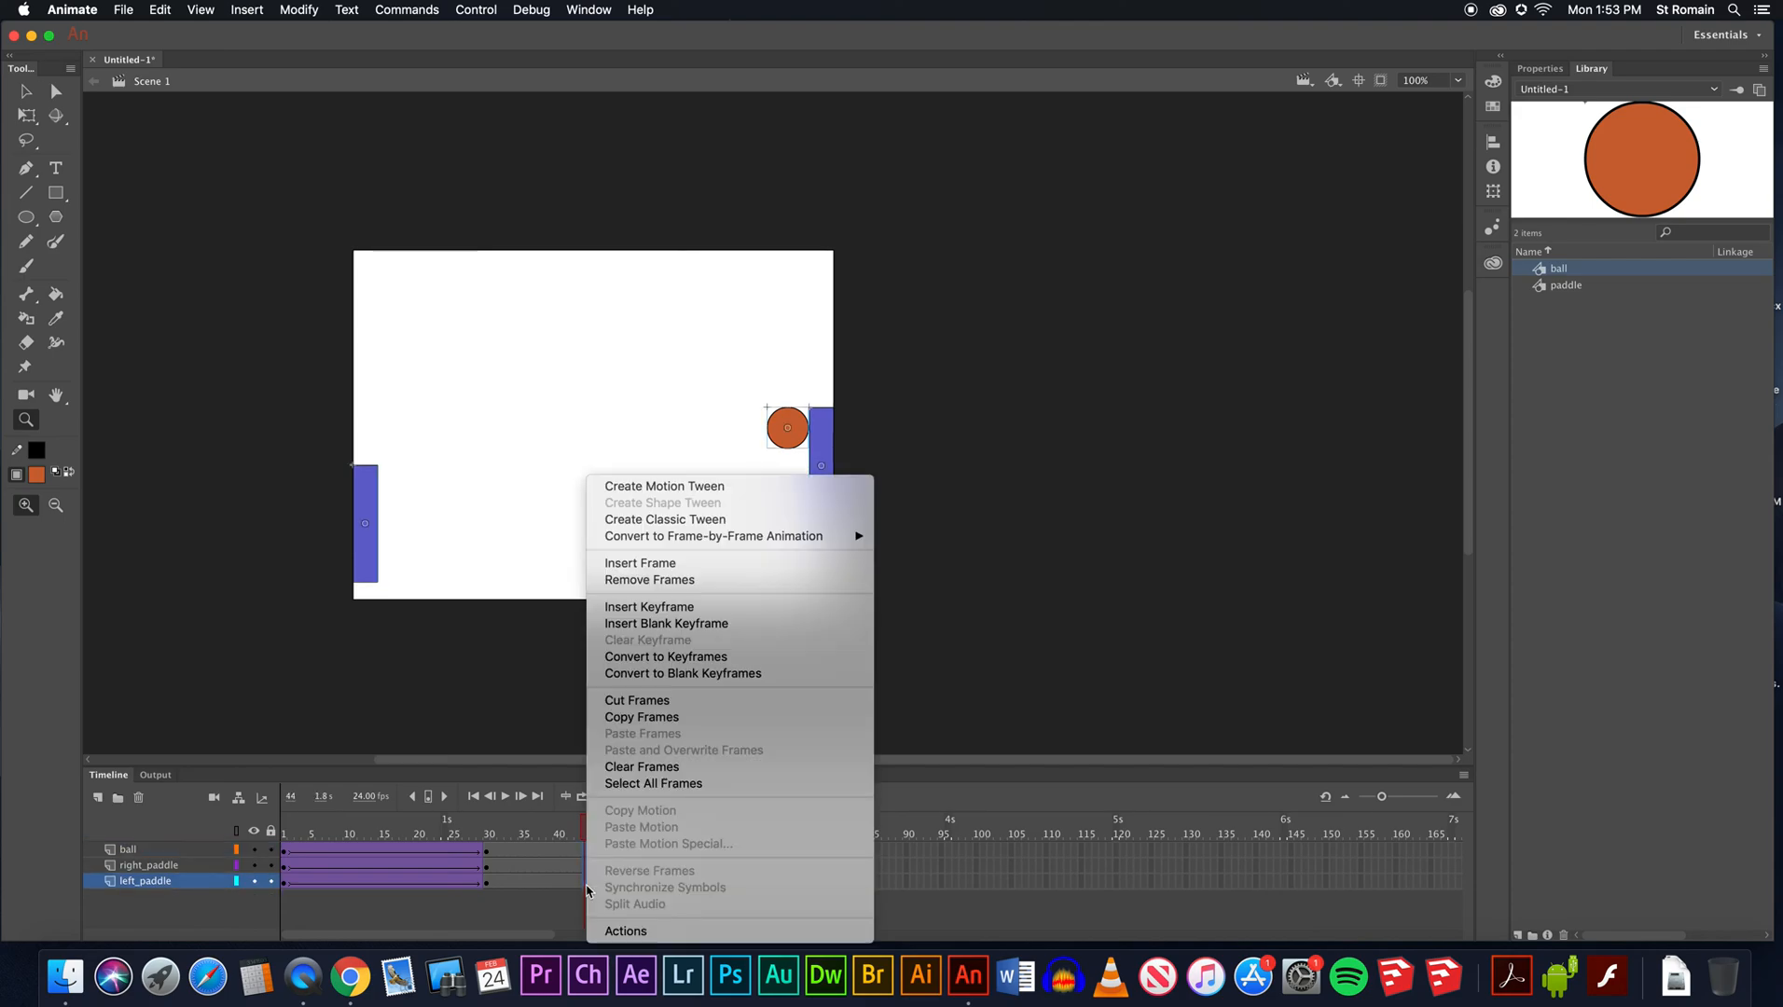
click(671, 519)
drag(590, 832, 486, 842)
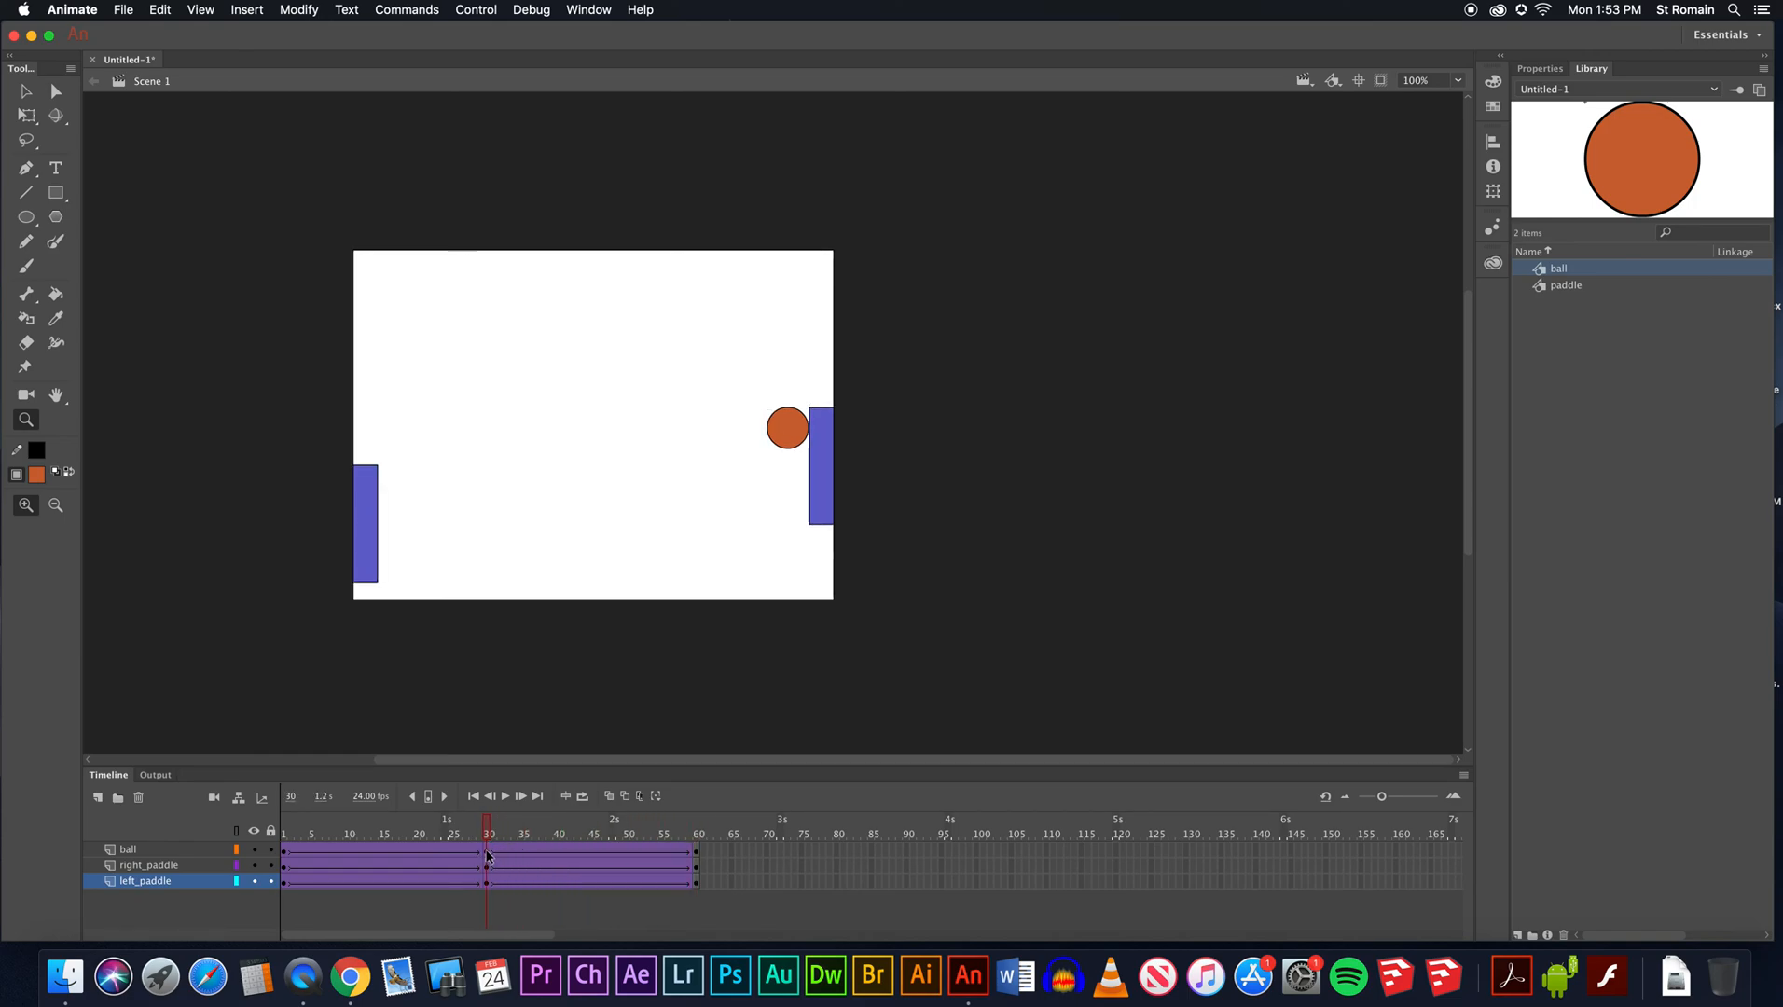
At frame 60 of the ball layer, move the ball straight up above the right paddle, near the stage's upper edge.
click(488, 851)
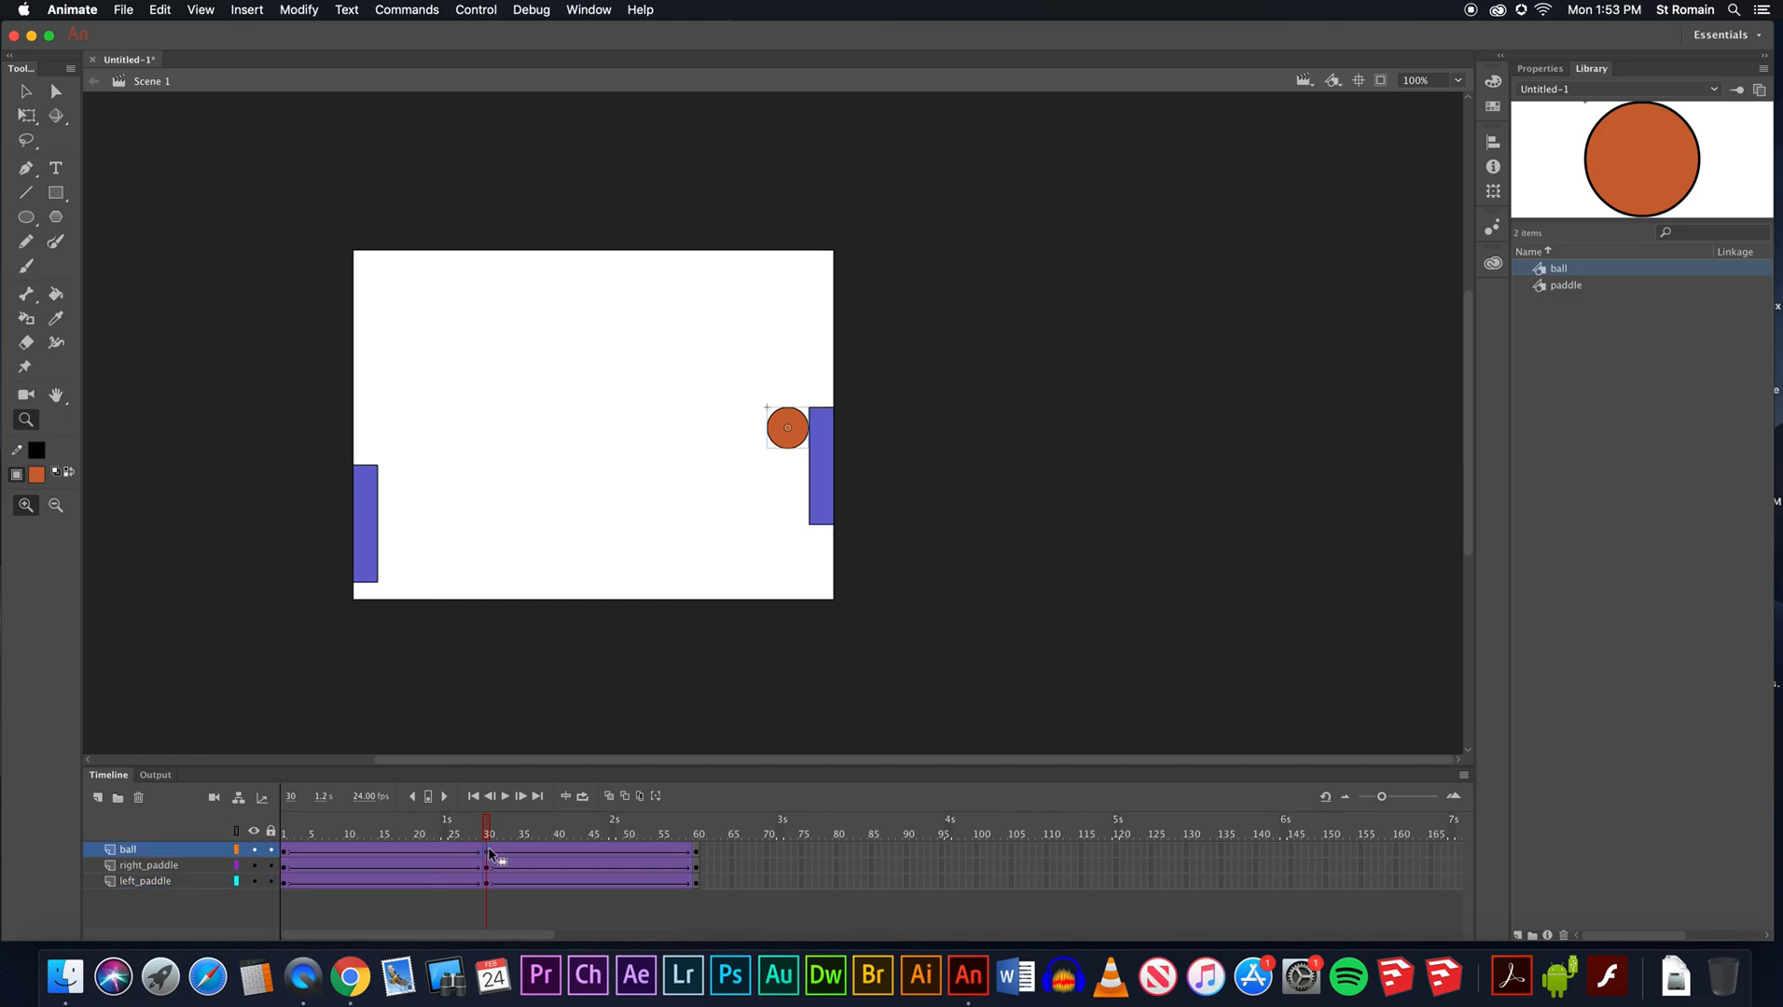
click(696, 852)
mouse_move(697, 833)
mouse_down()
mouse_move(576, 833)
mouse_move(662, 832)
mouse_up()
click(693, 854)
click(26, 91)
drag(785, 357, 785, 249)
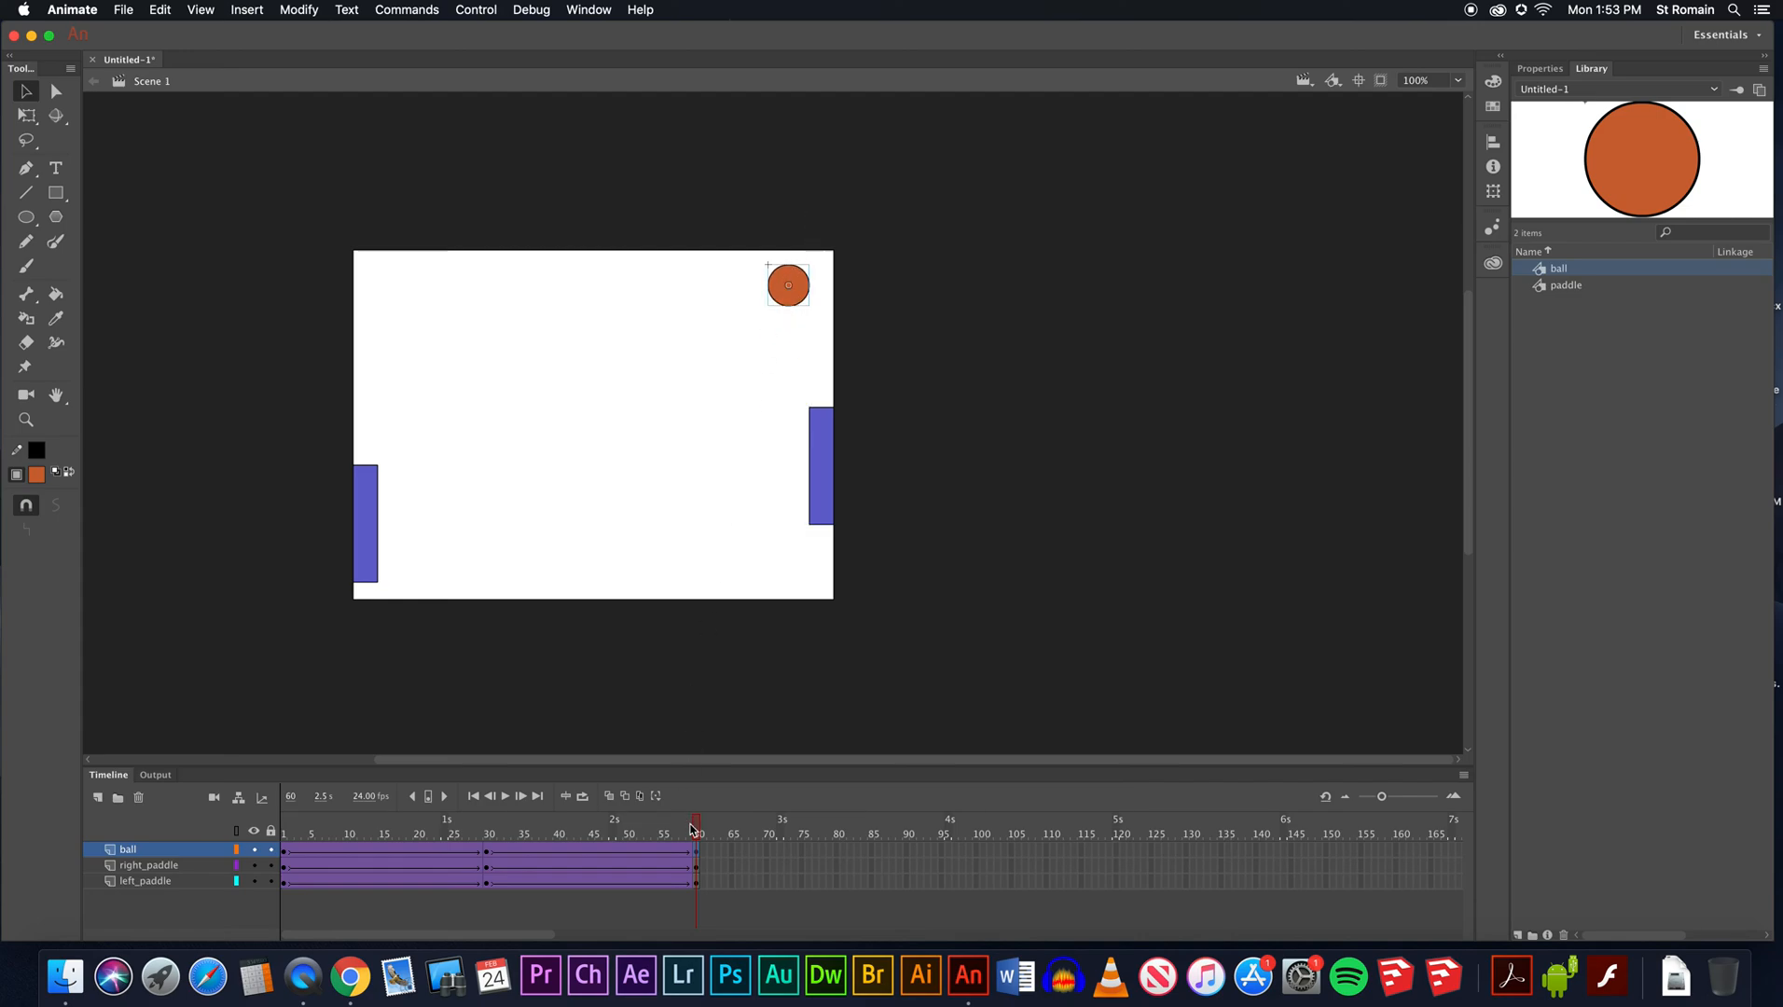
drag(672, 831, 484, 831)
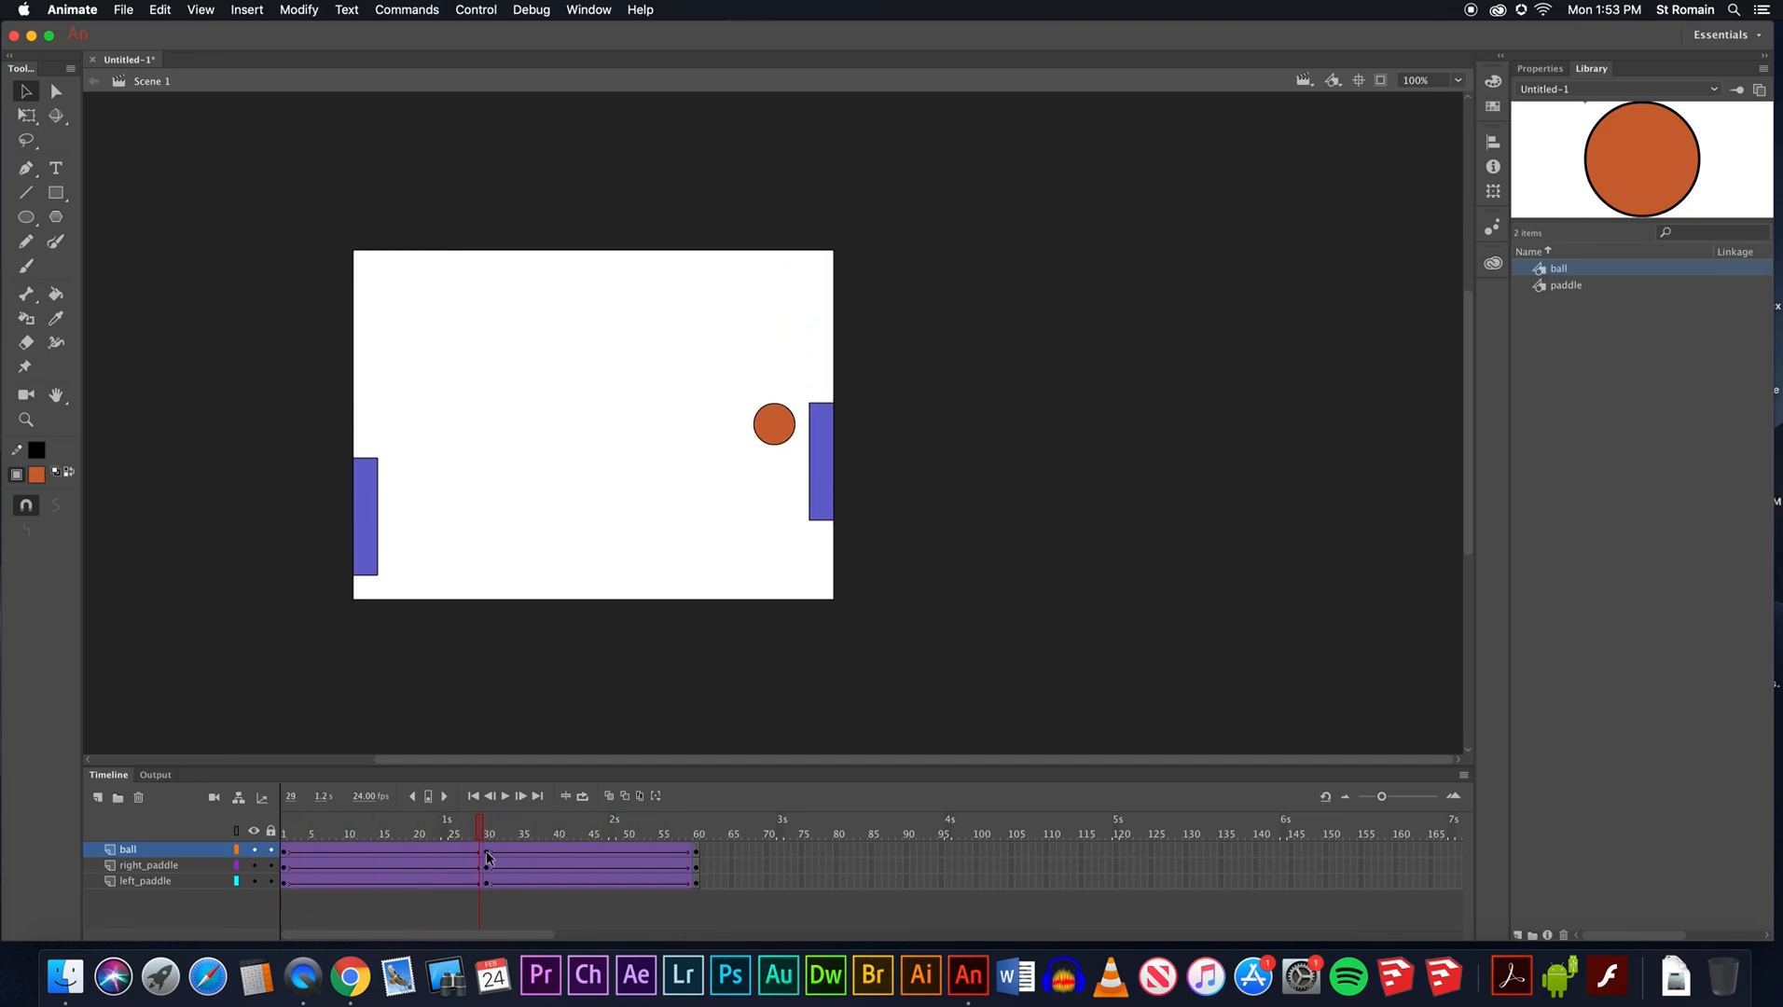
click(487, 851)
click(694, 856)
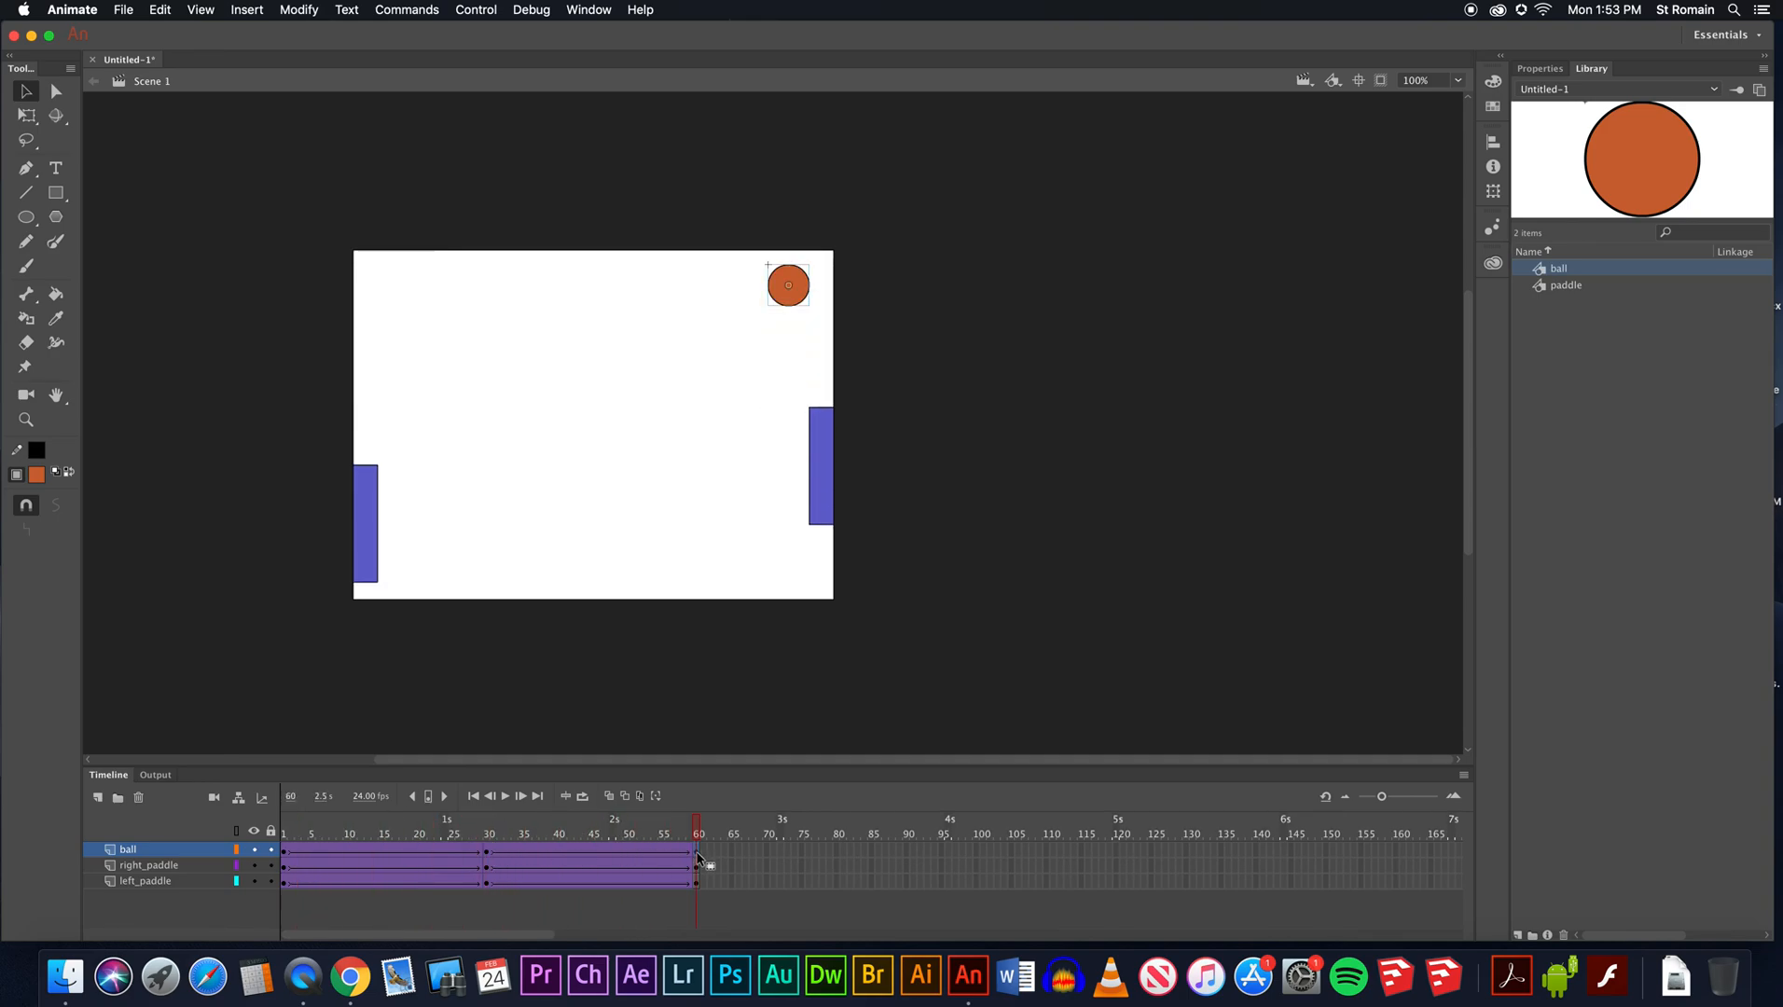
Delete the ball, the right paddle and the left paddle from the stage at frame 60.
mouse_move(694, 830)
mouse_down()
mouse_move(488, 831)
mouse_move(695, 828)
mouse_up()
click(696, 852)
key(BackSpace)
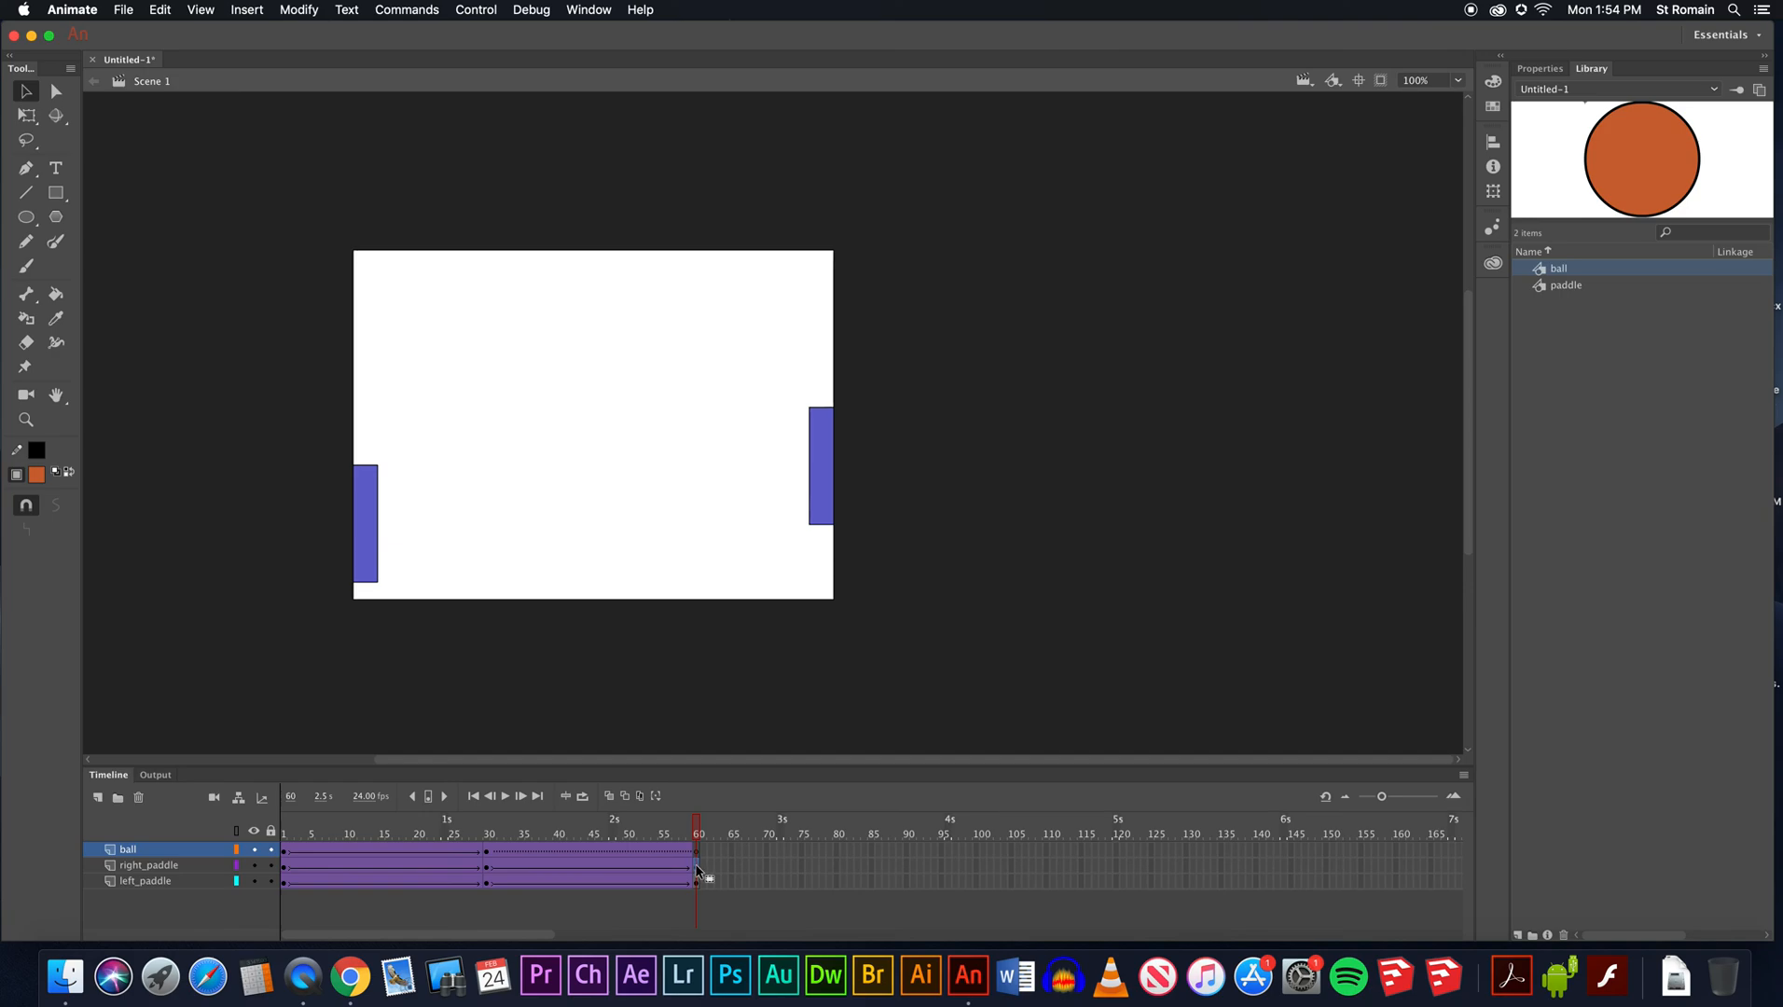
click(698, 867)
key(BackSpace)
click(699, 882)
key(BackSpace)
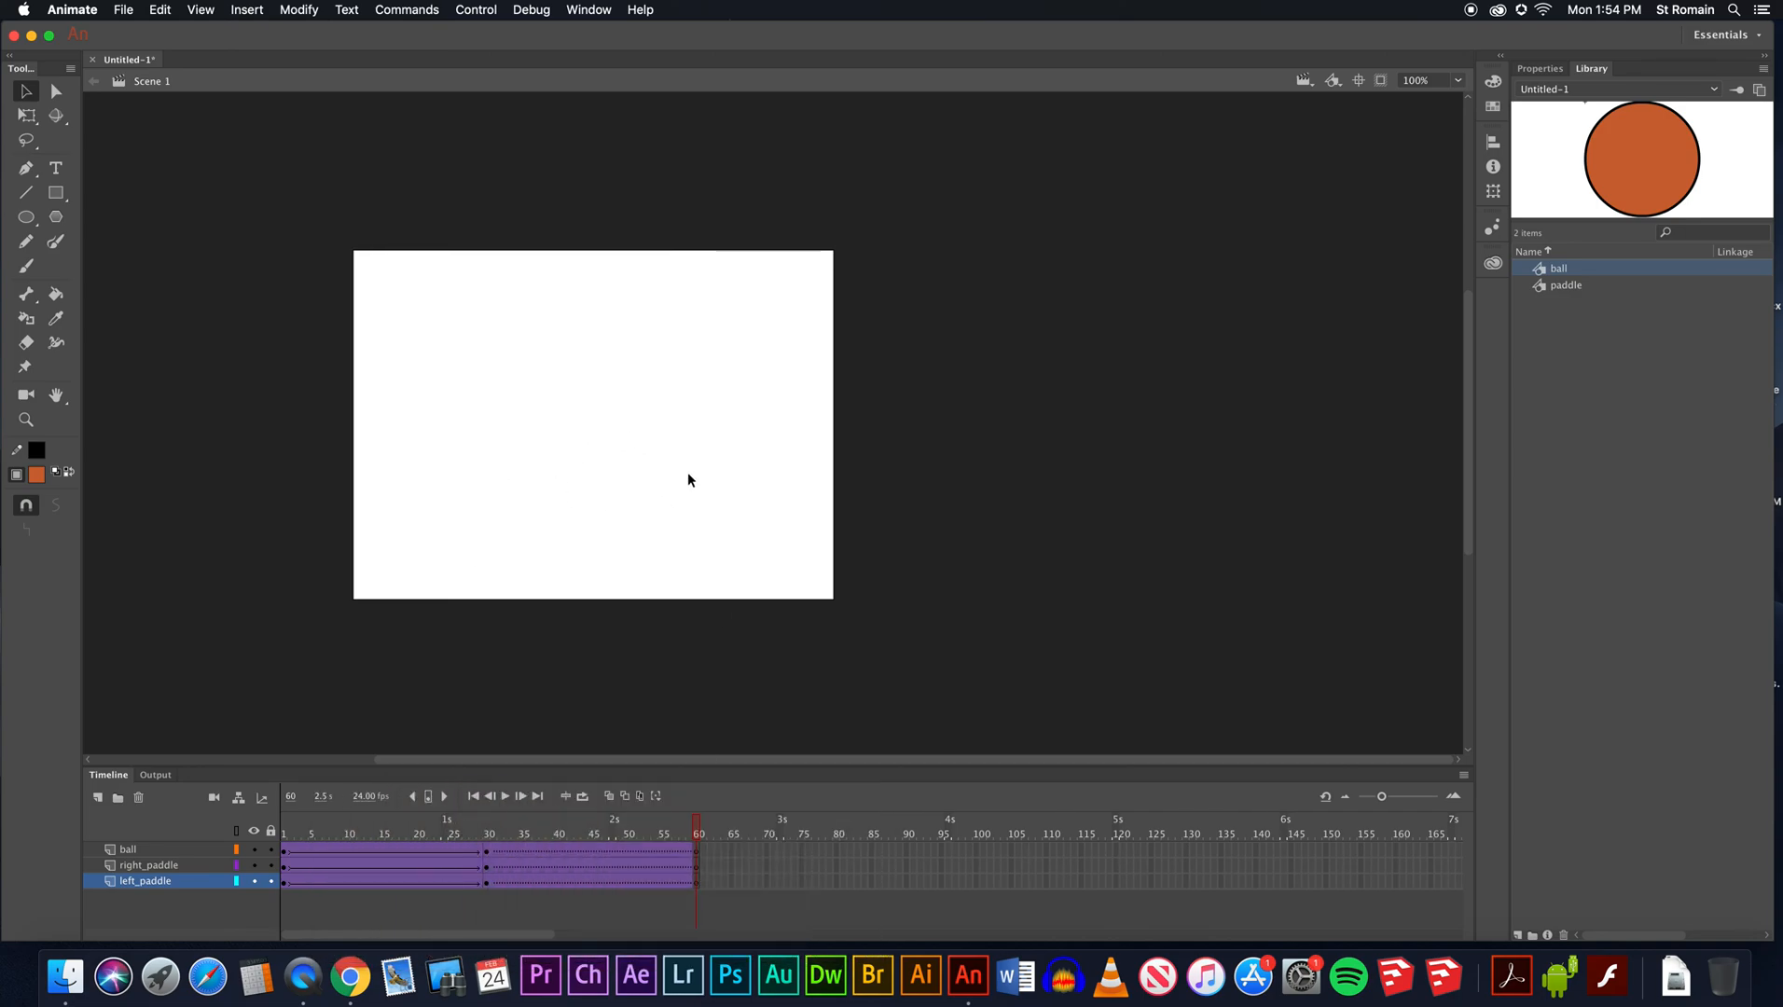
Compare the ball layer's keyframes at frames 30 and 60, and scrub the timeline back to frame 1.
click(486, 850)
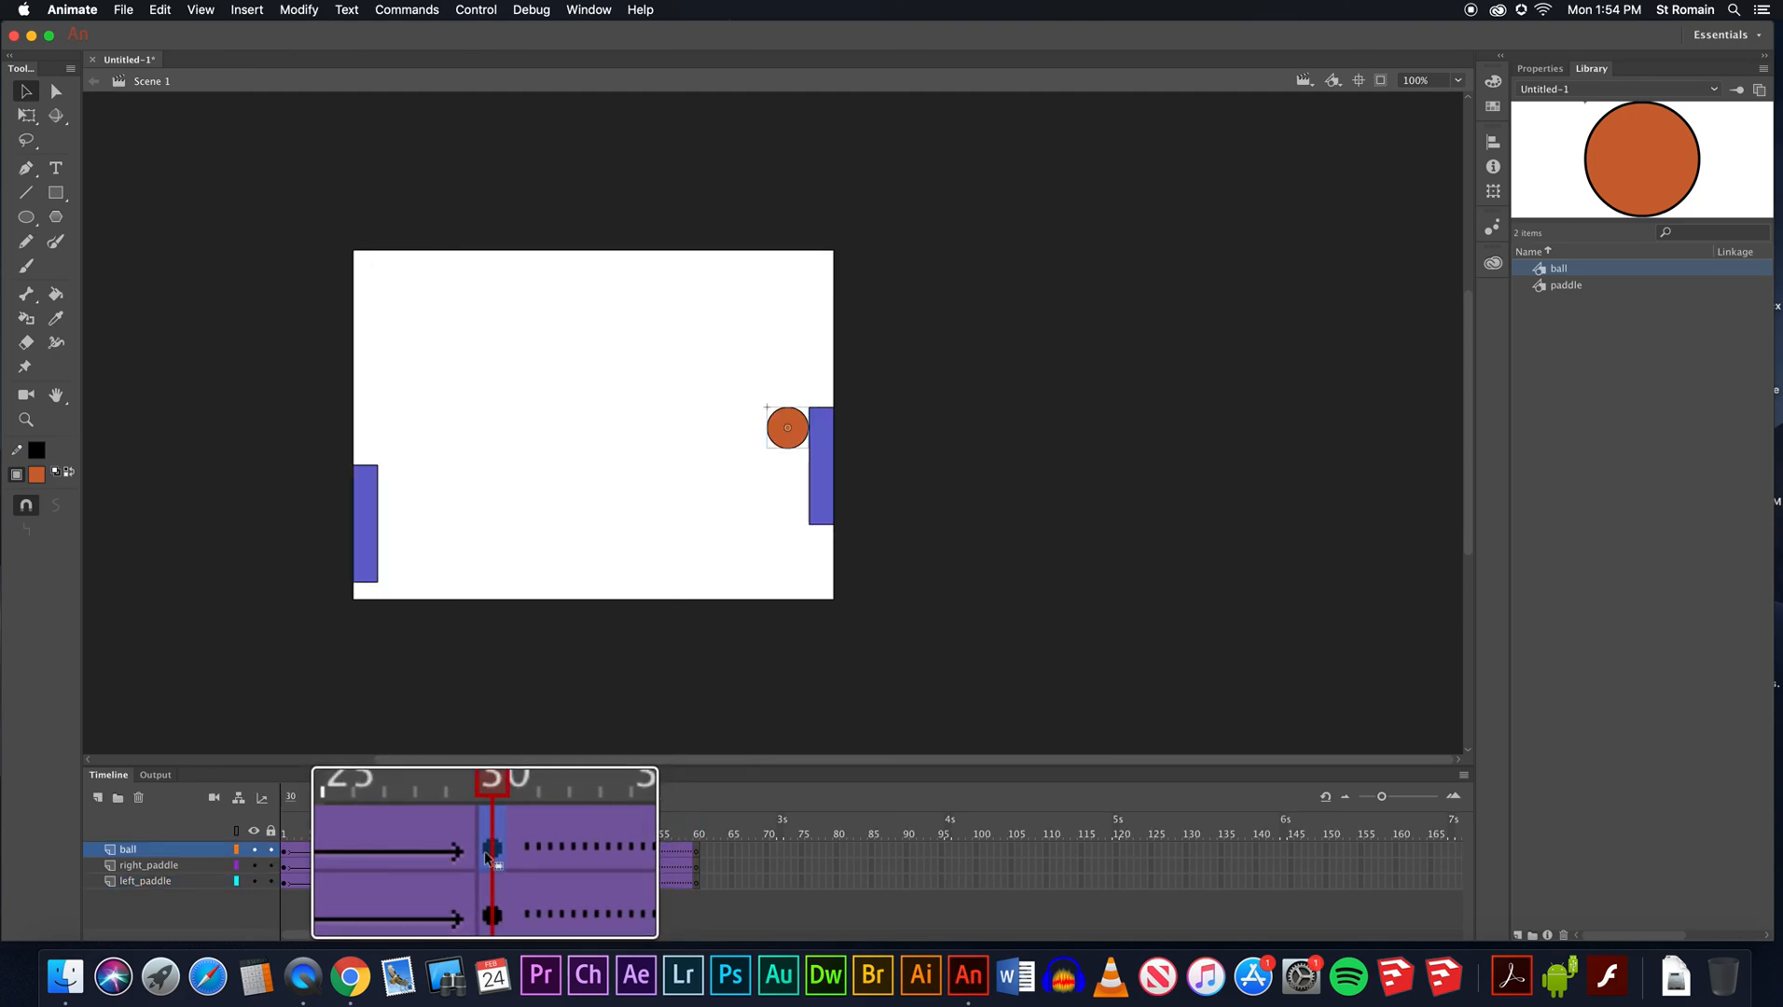
click(695, 856)
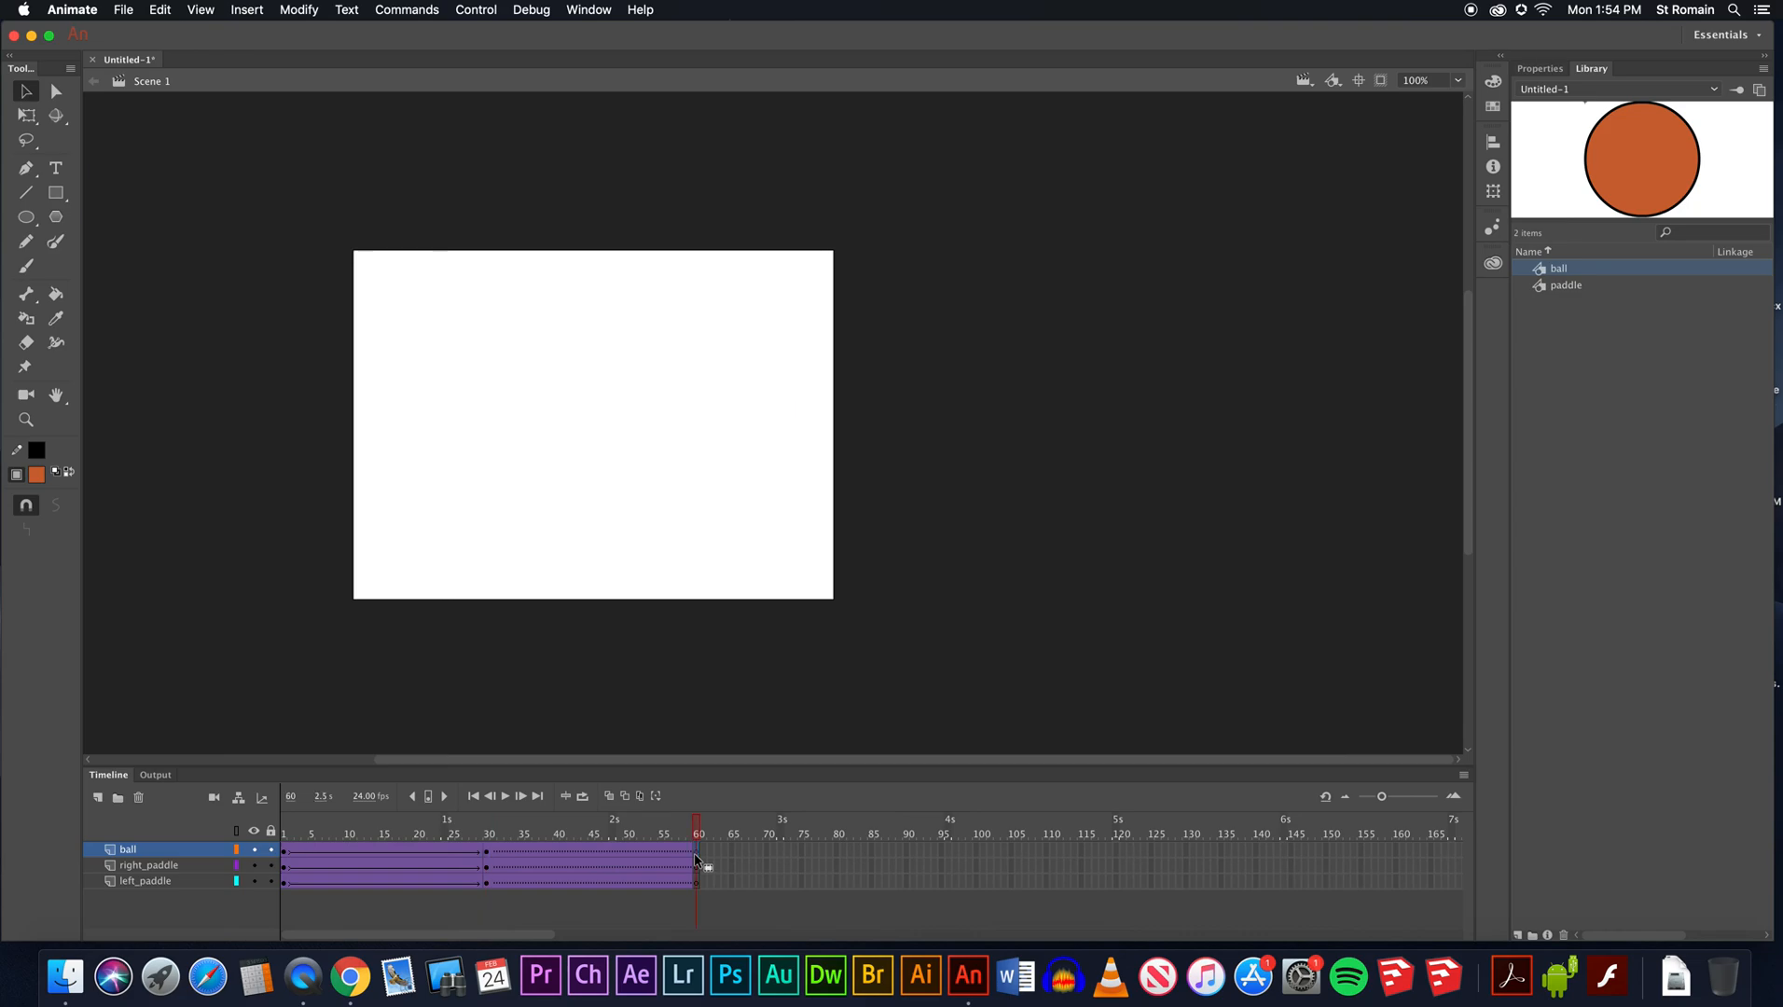
drag(701, 836, 607, 833)
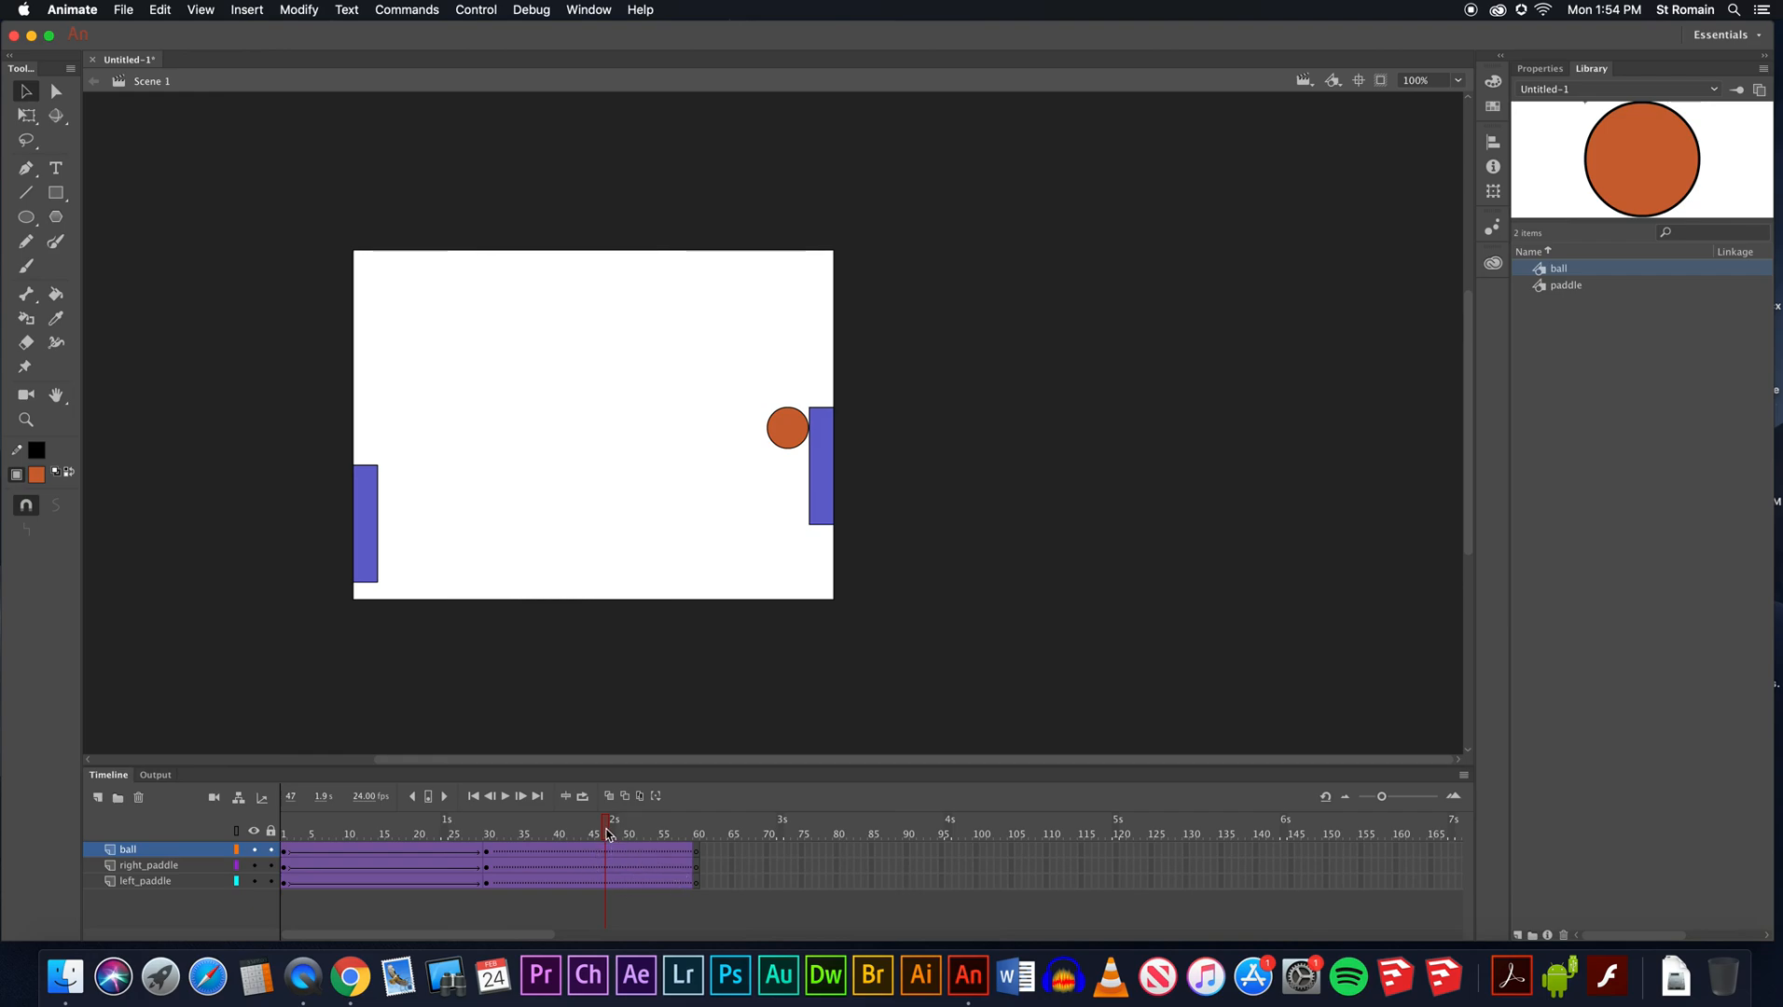
drag(696, 853, 353, 833)
click(285, 833)
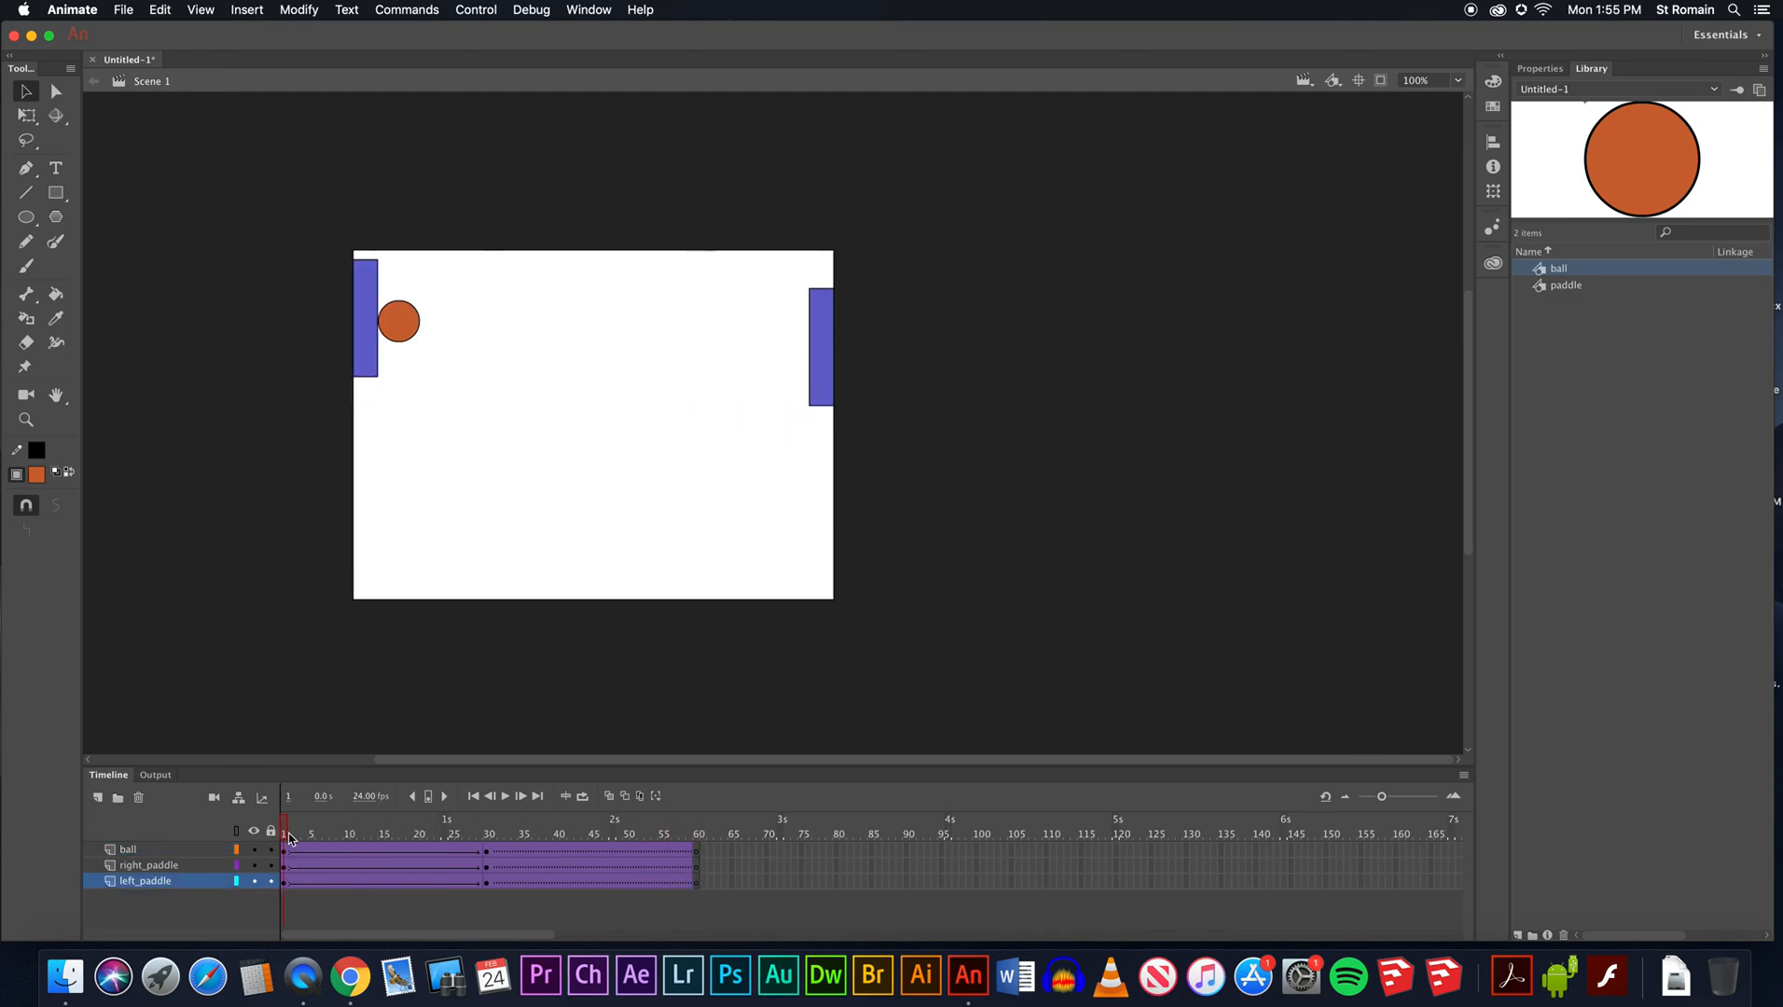
Copy the ball from frame 1 and paste it in place at frame 60 of the ball layer.
click(285, 851)
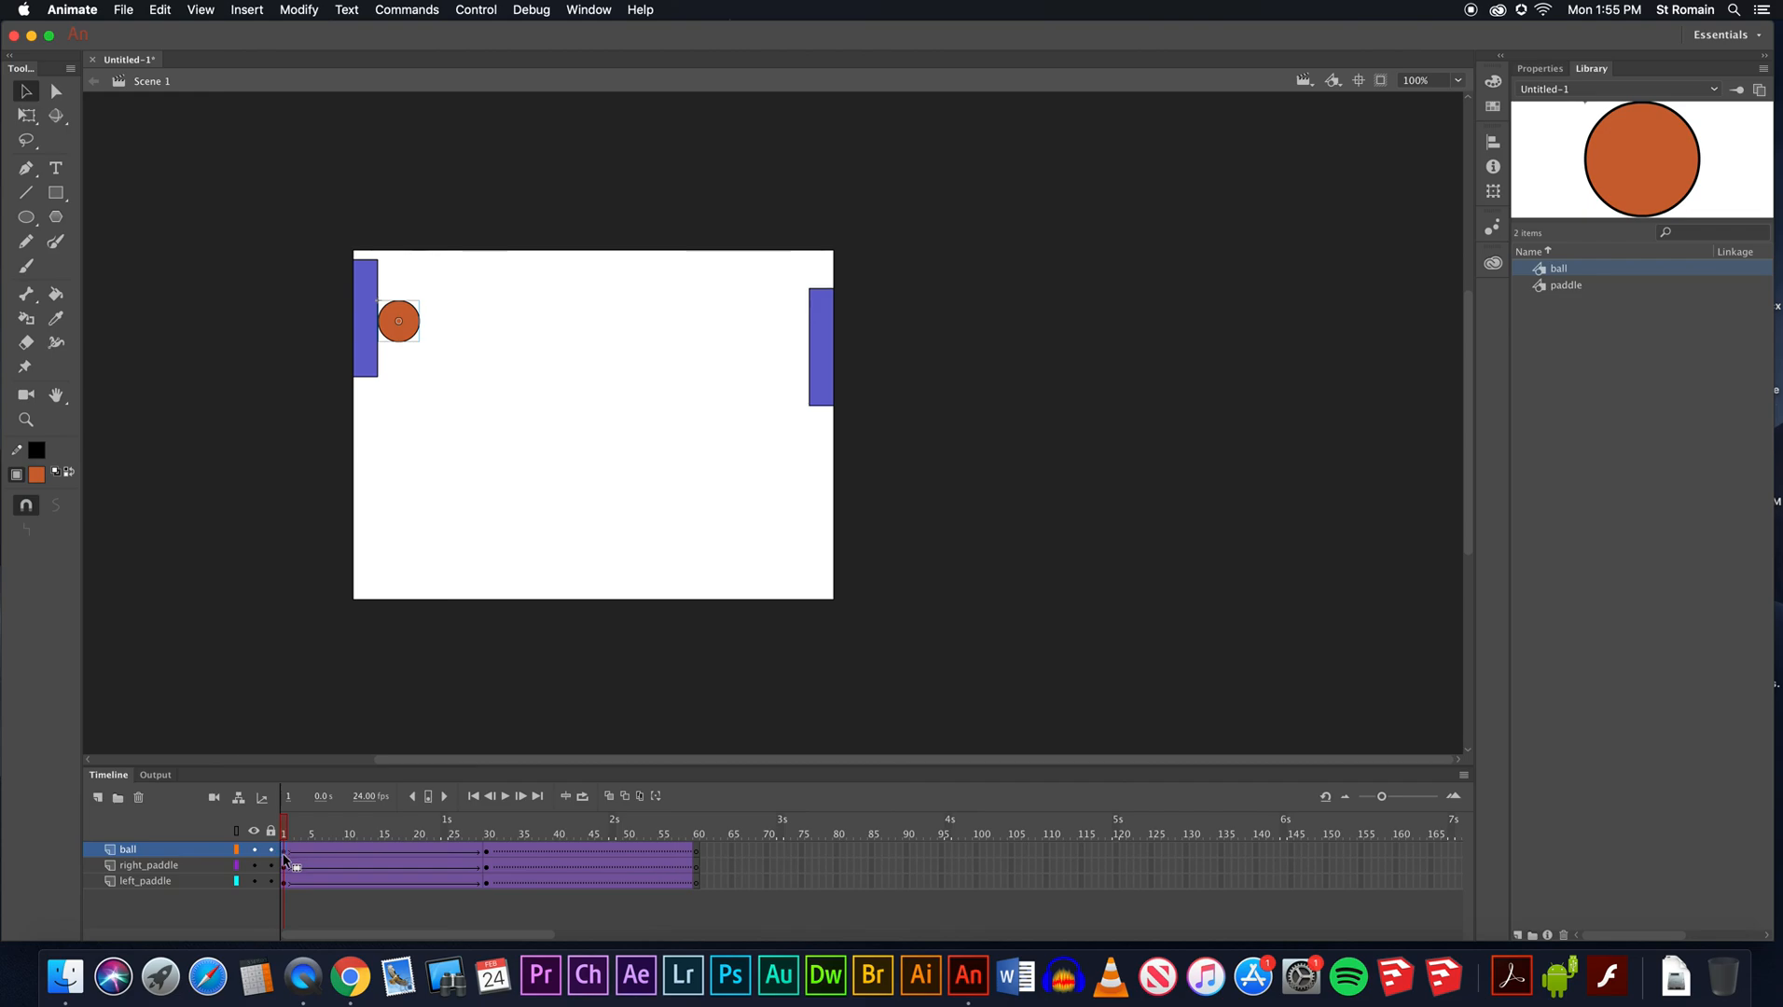
right_click(392, 332)
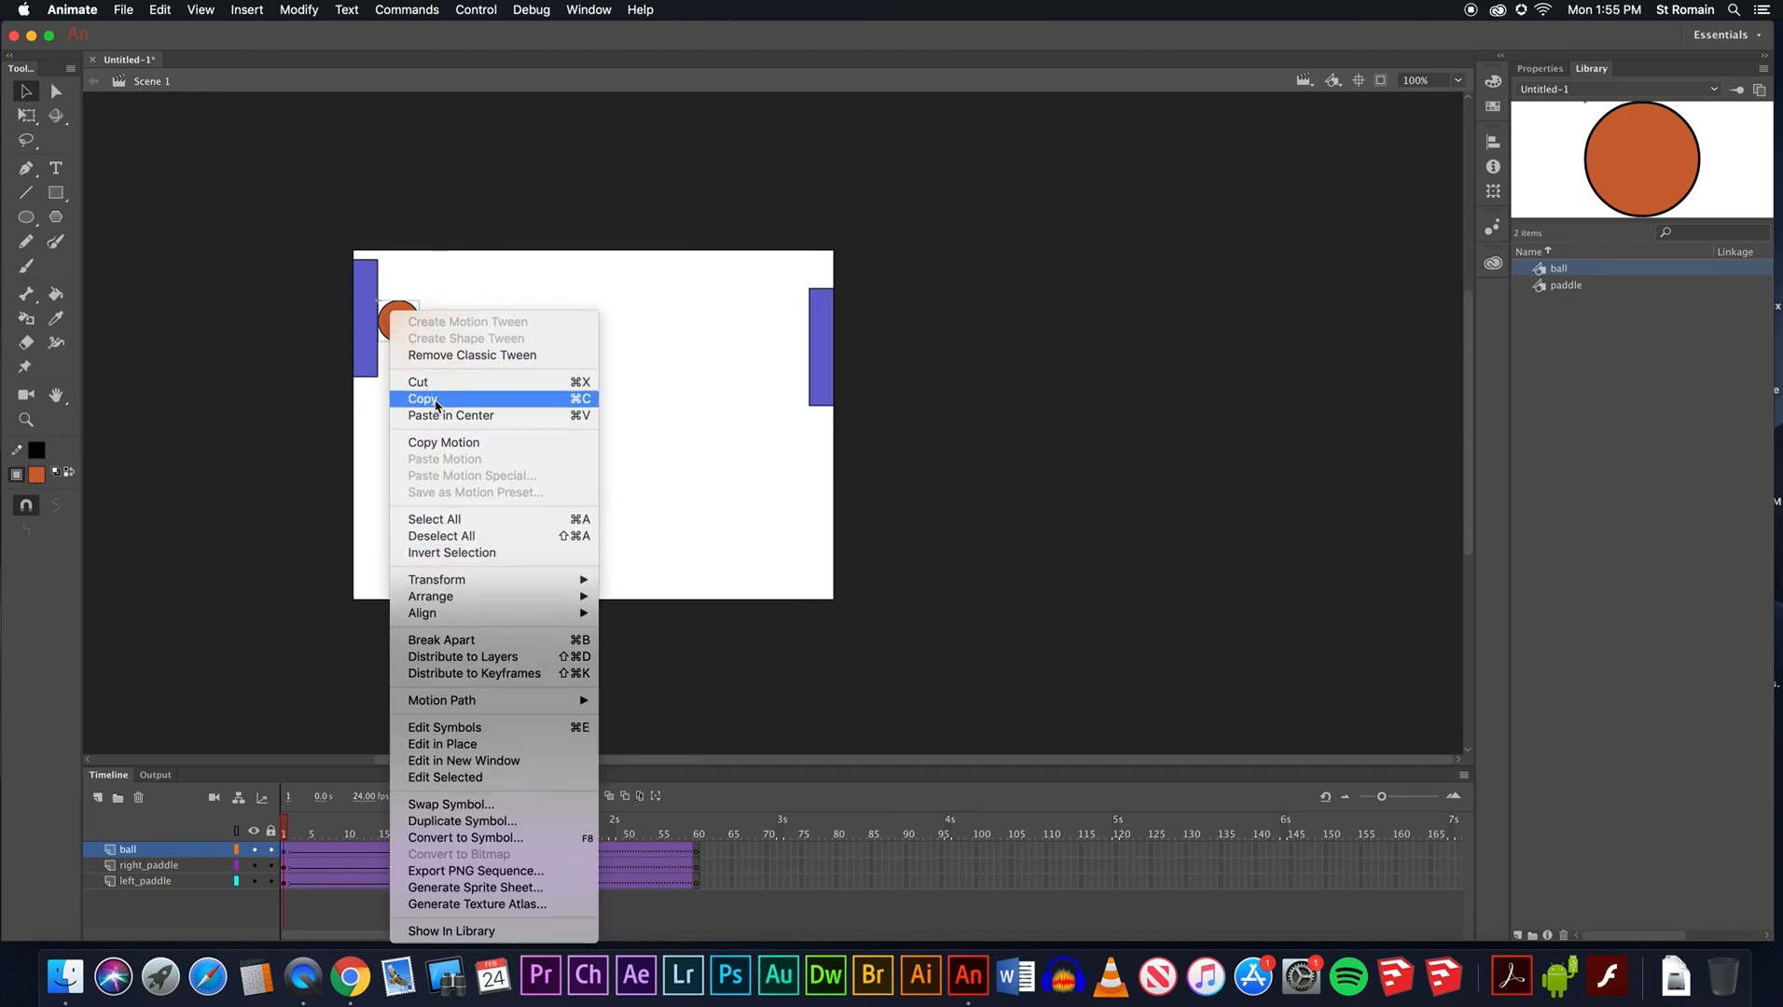
click(435, 400)
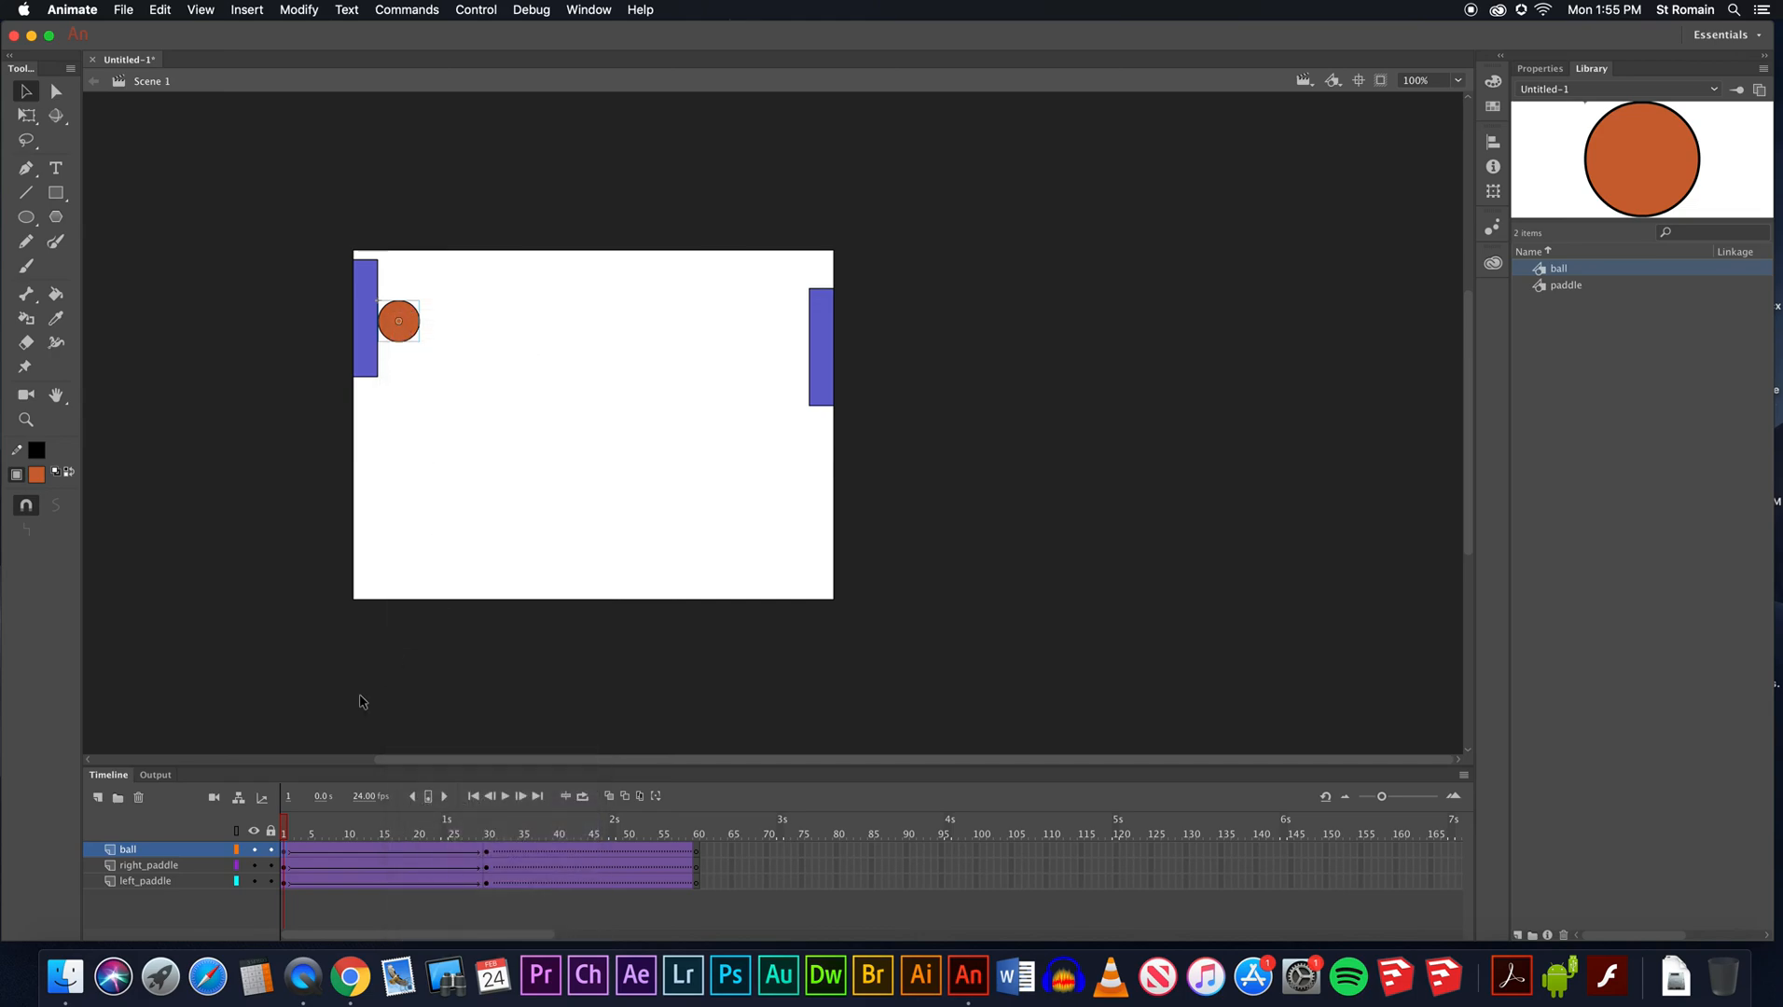
drag(298, 829, 682, 830)
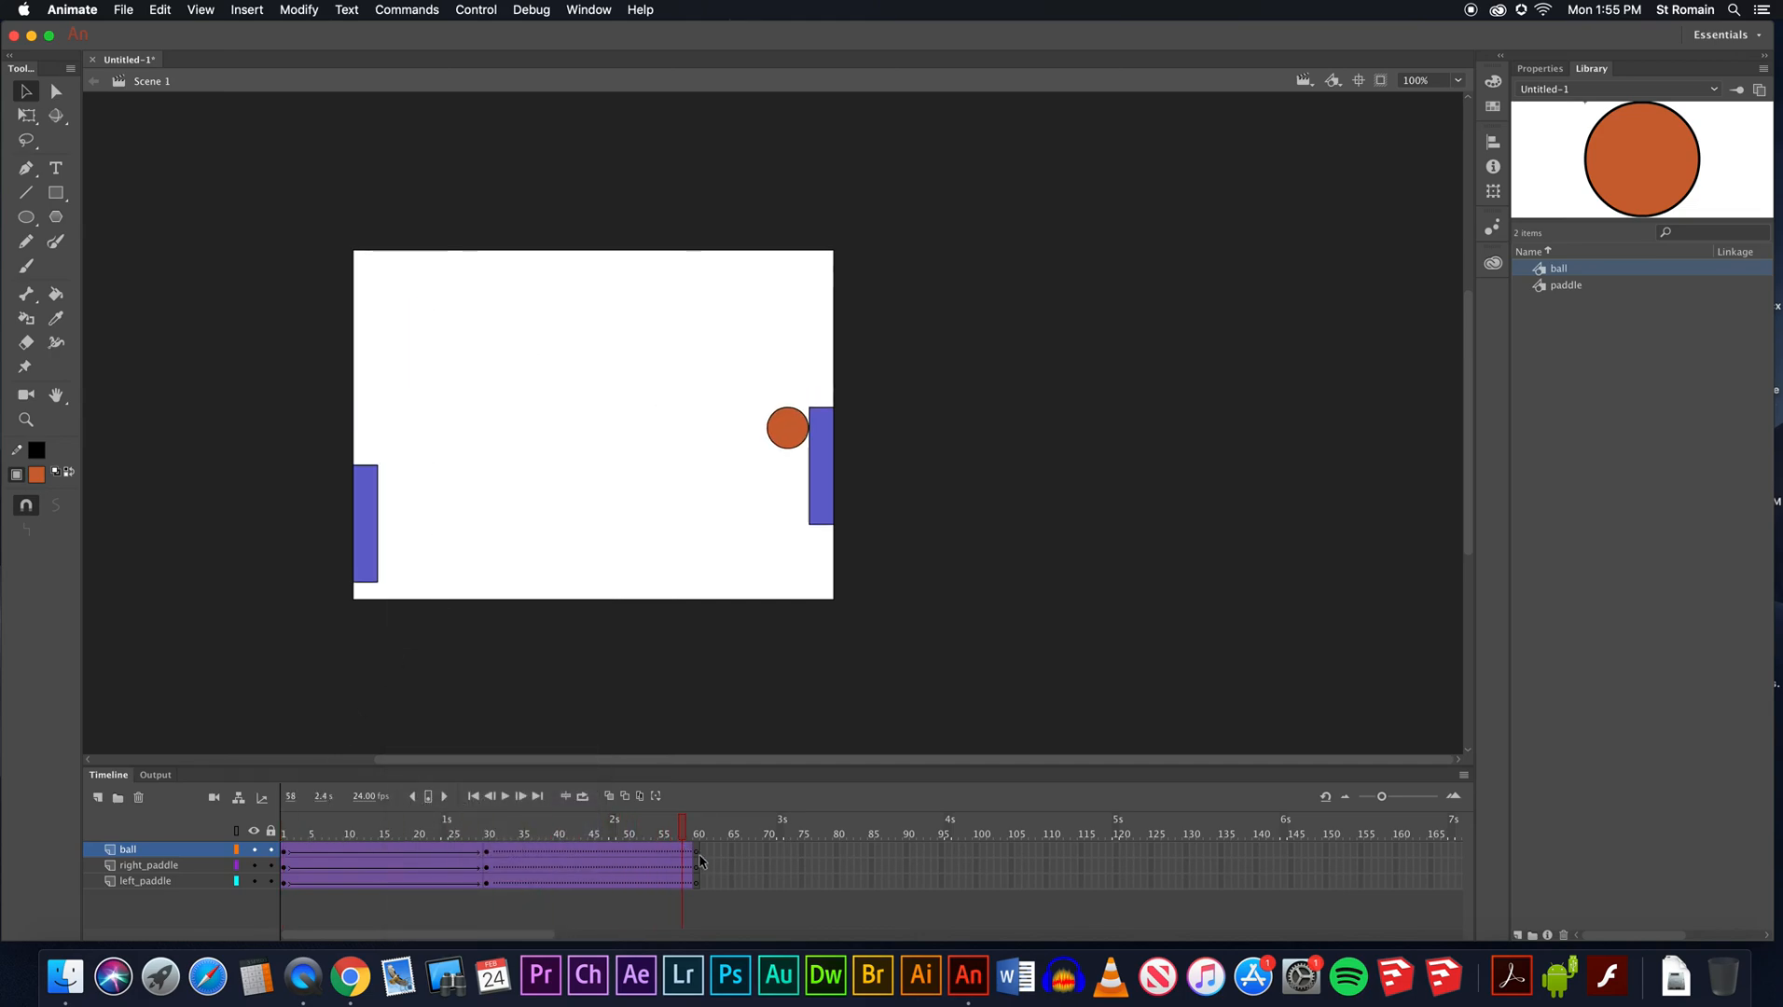
click(697, 859)
right_click(486, 381)
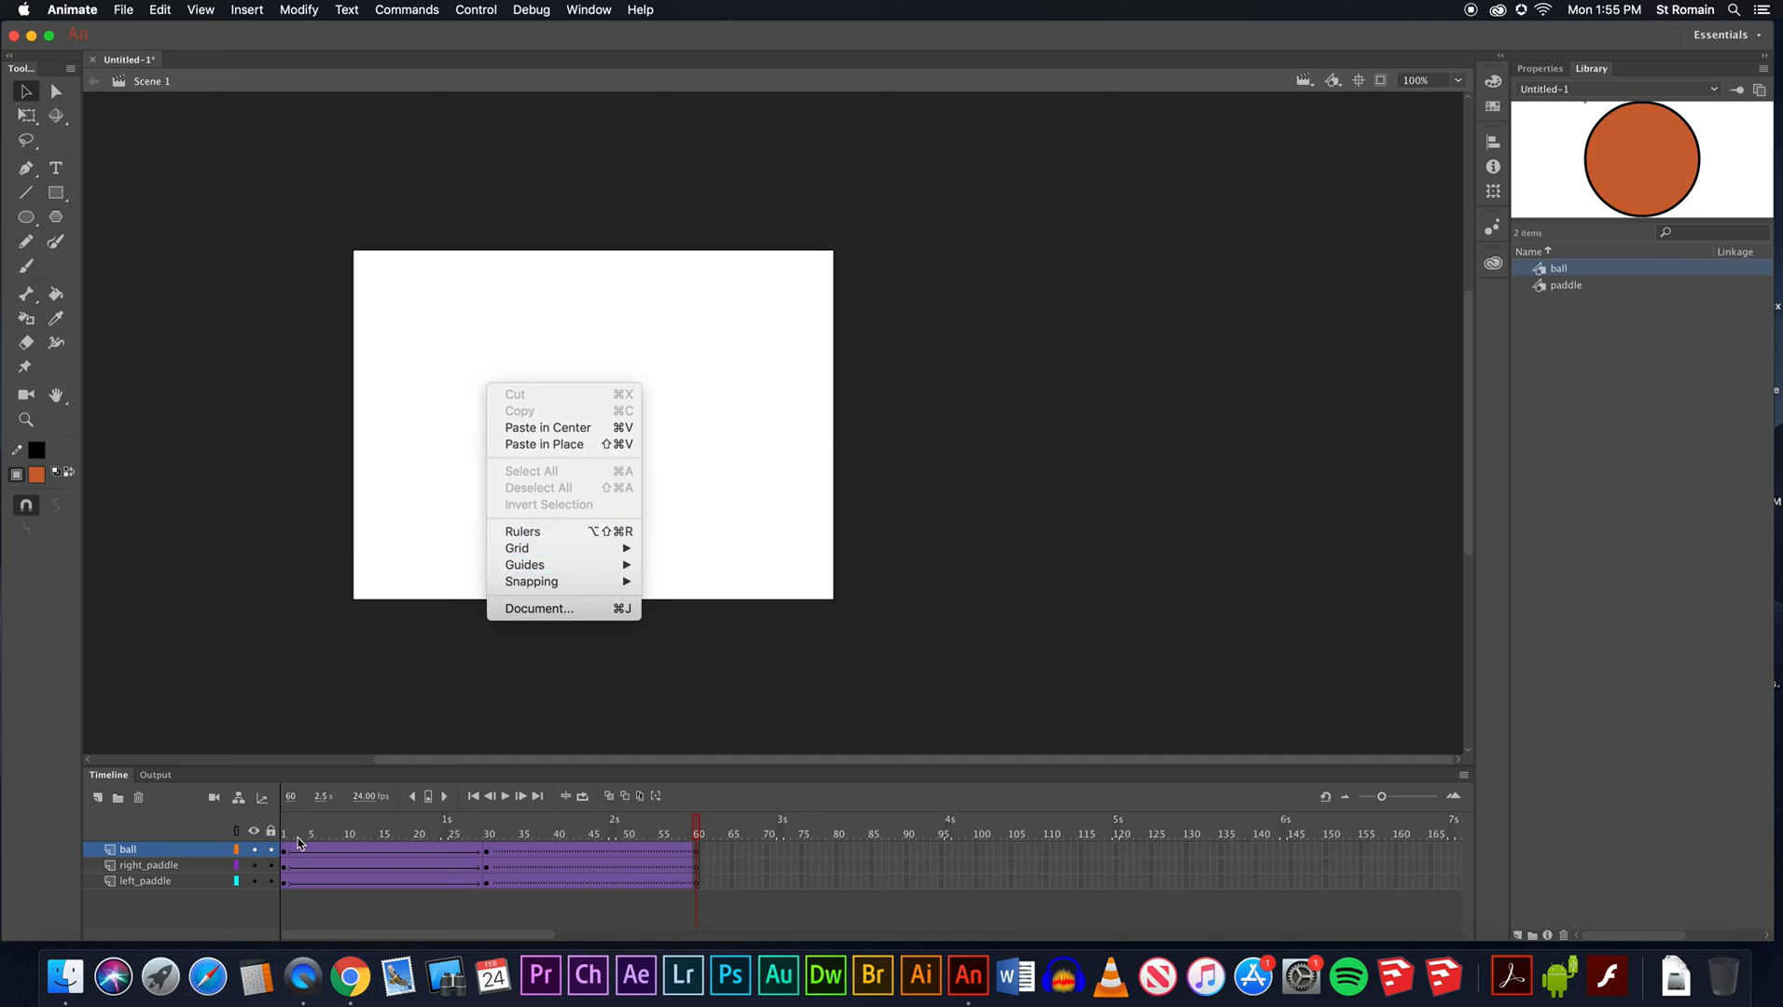
click(546, 444)
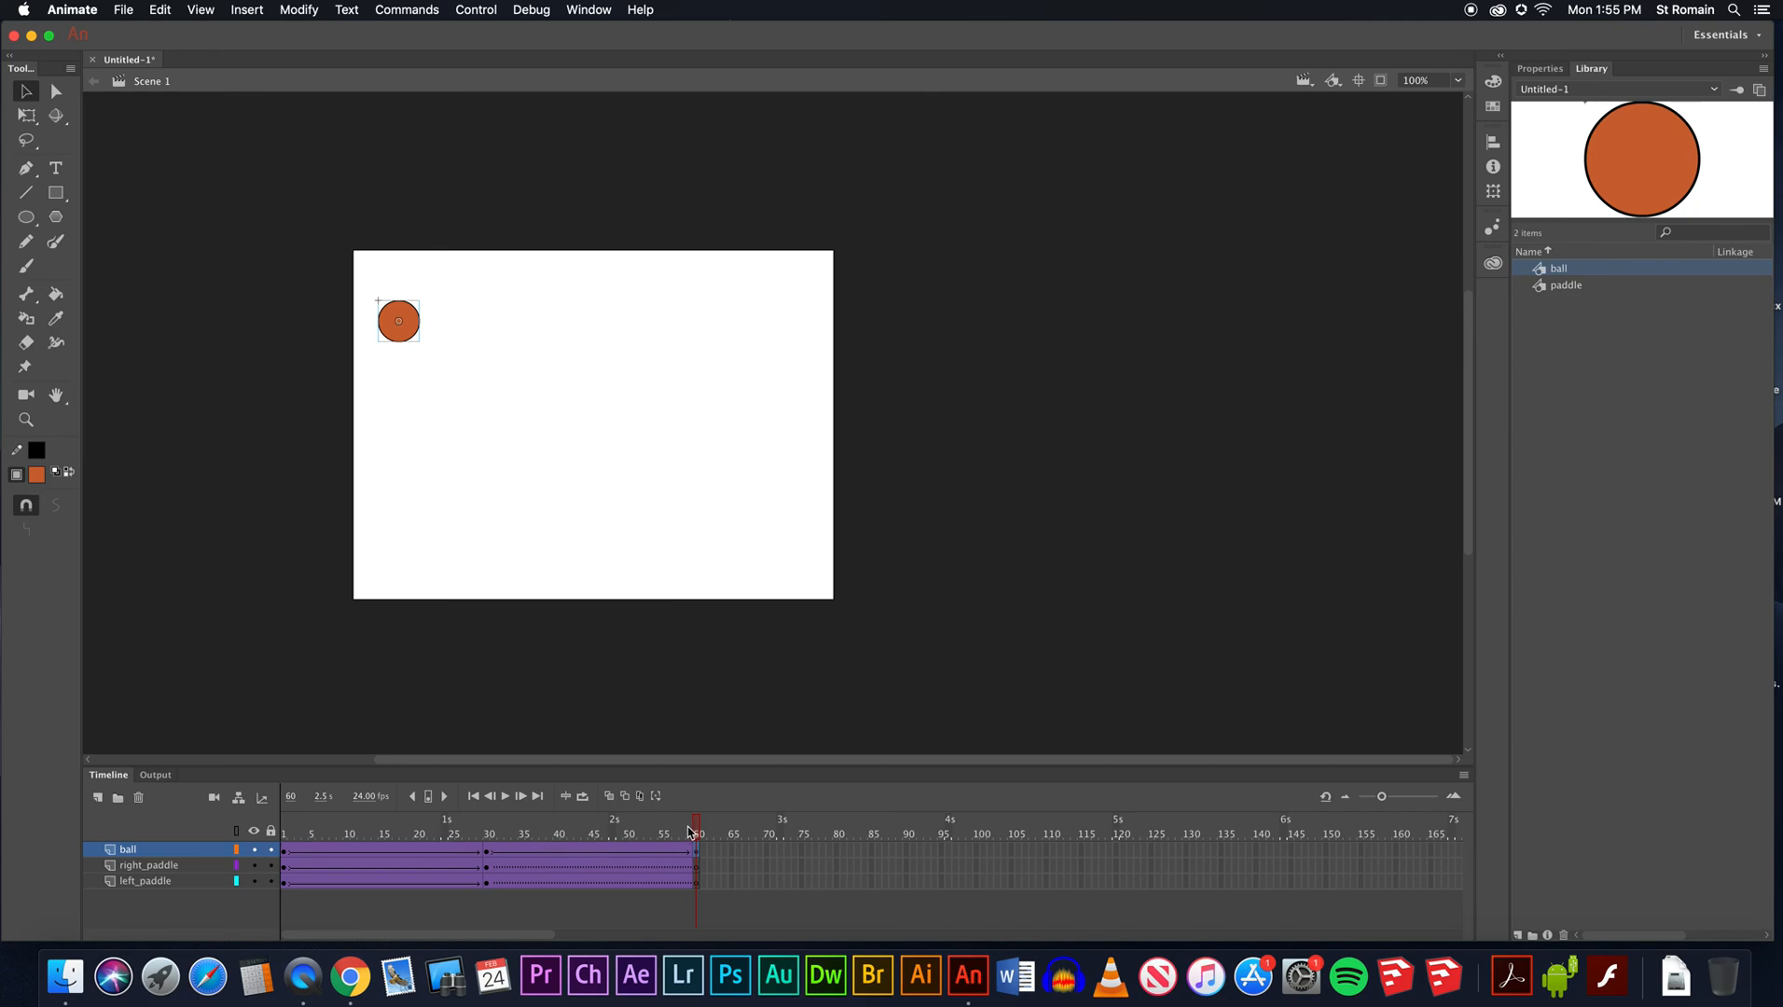
Compare the ball's position at frames 1 and 60, and play the animation from frame 1.
click(286, 835)
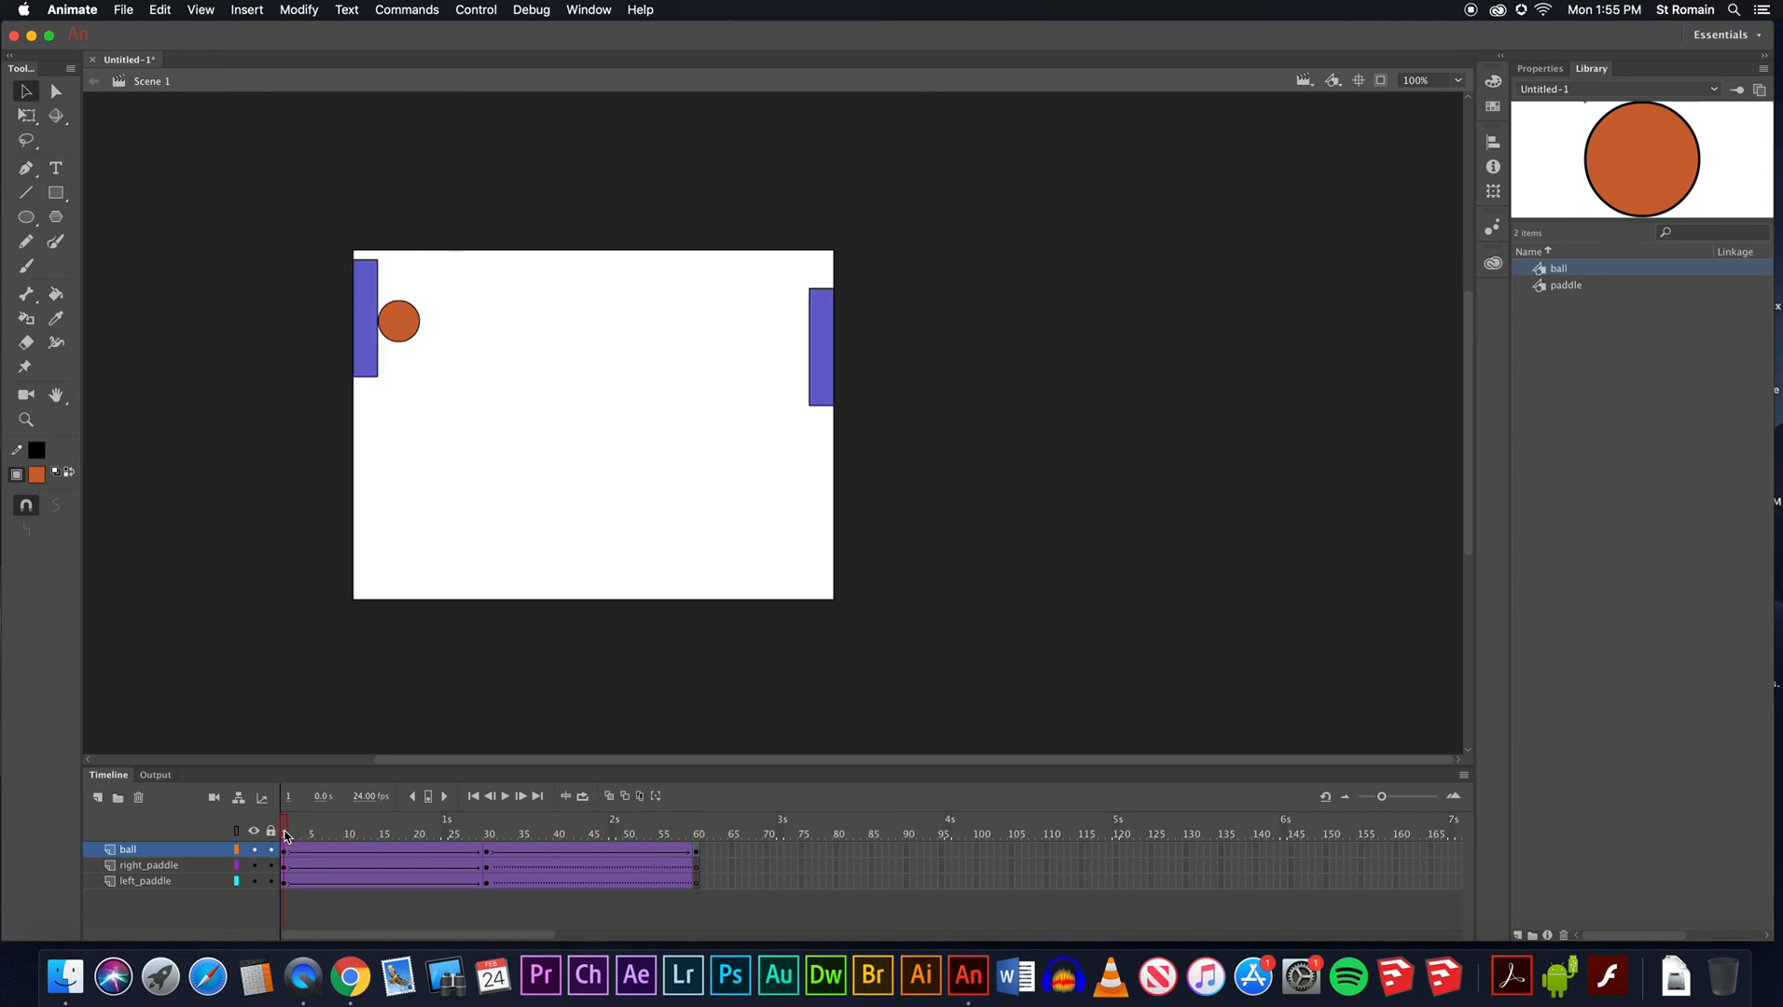
click(698, 836)
drag(288, 835, 700, 835)
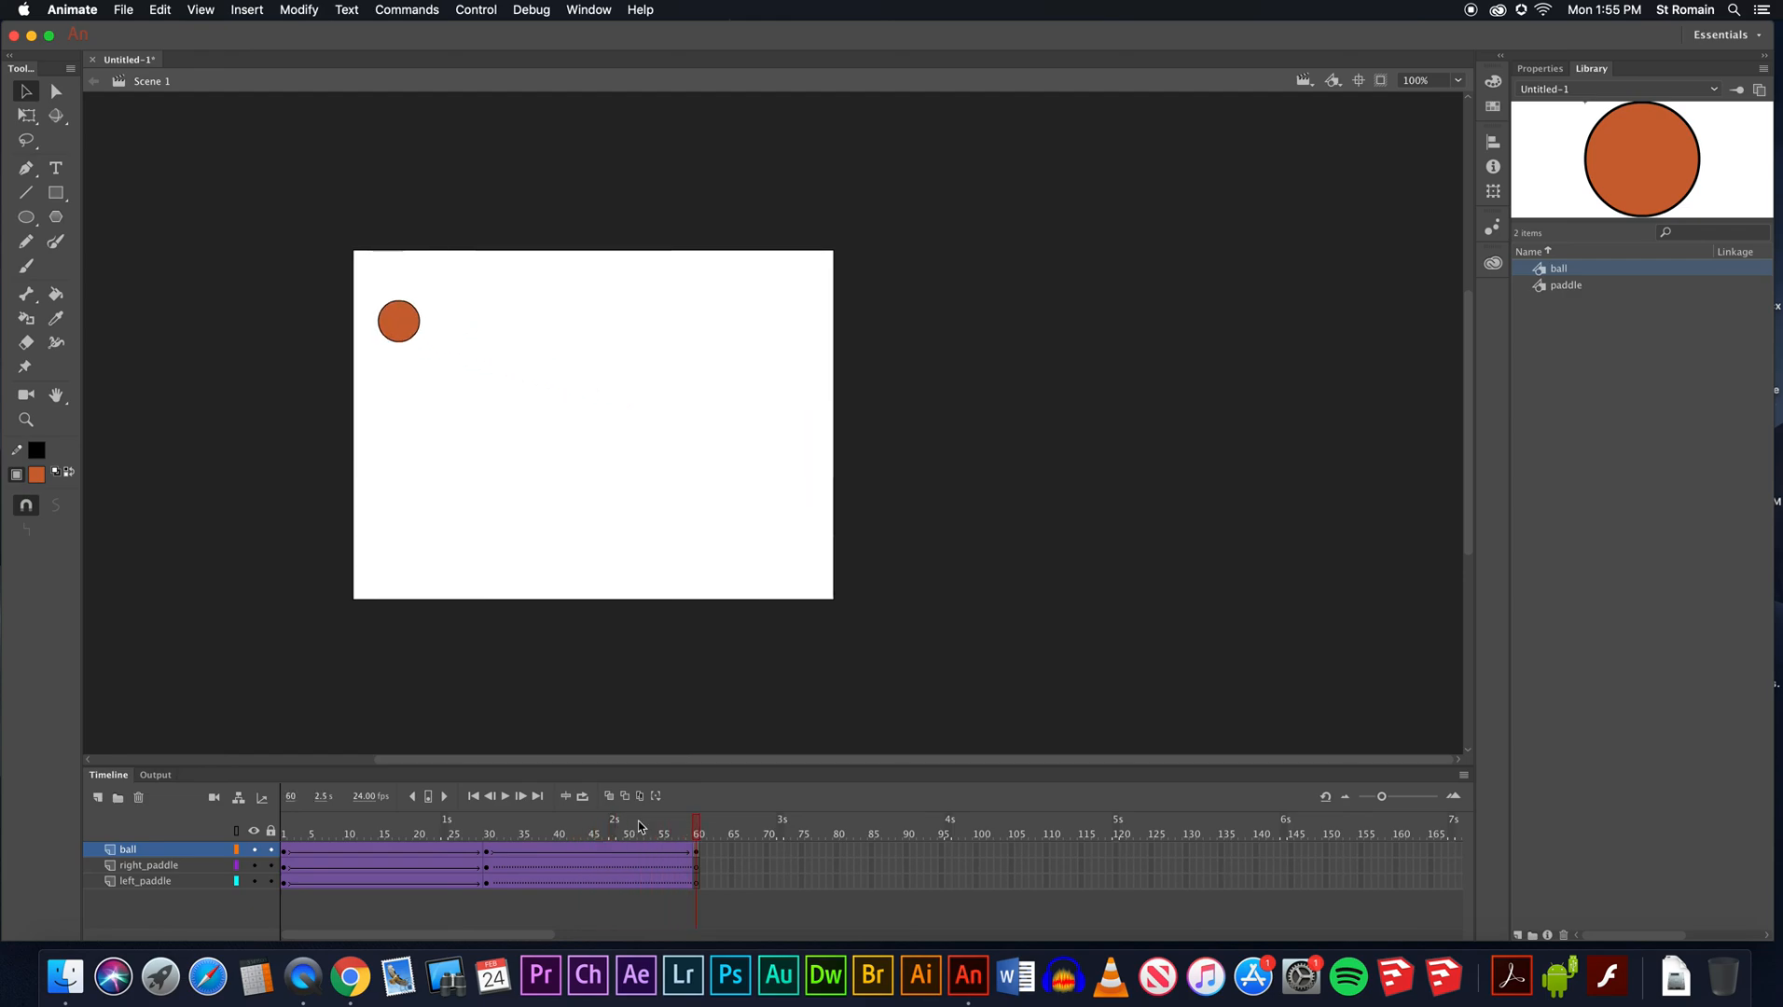
click(287, 834)
key(Return)
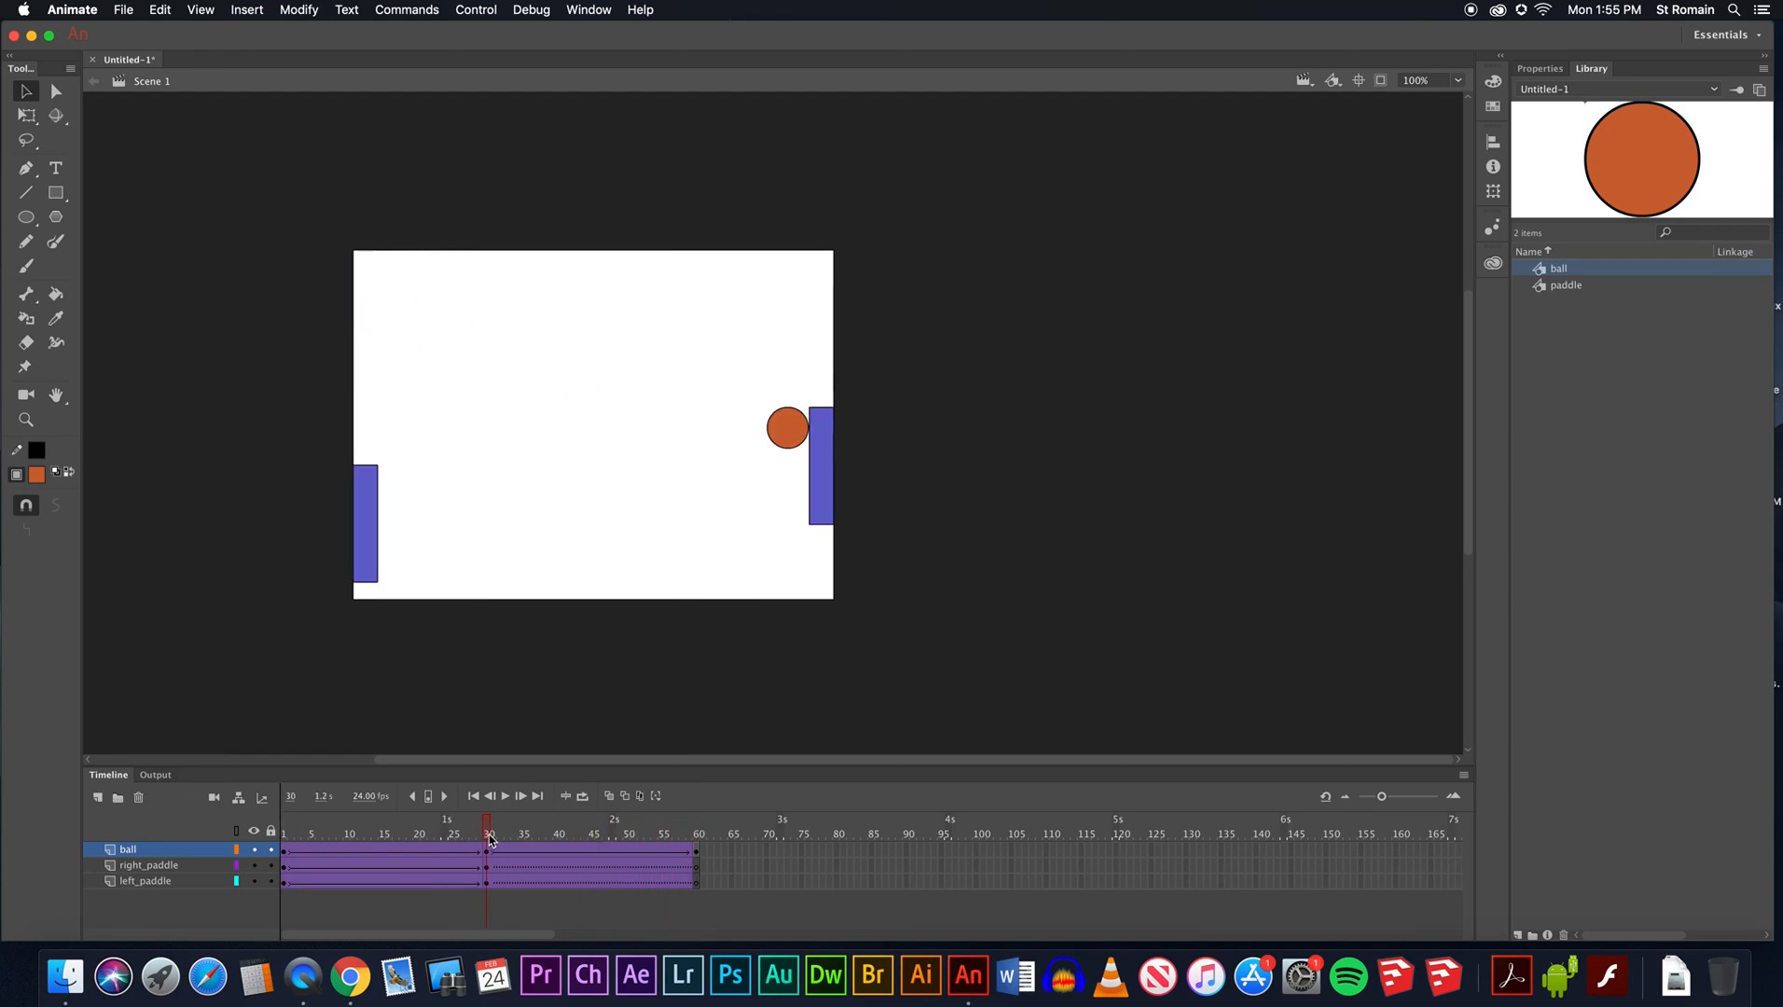
Copy the right paddle from frame 1 and paste it in place at frame 60 of the right_paddle layer.
click(695, 868)
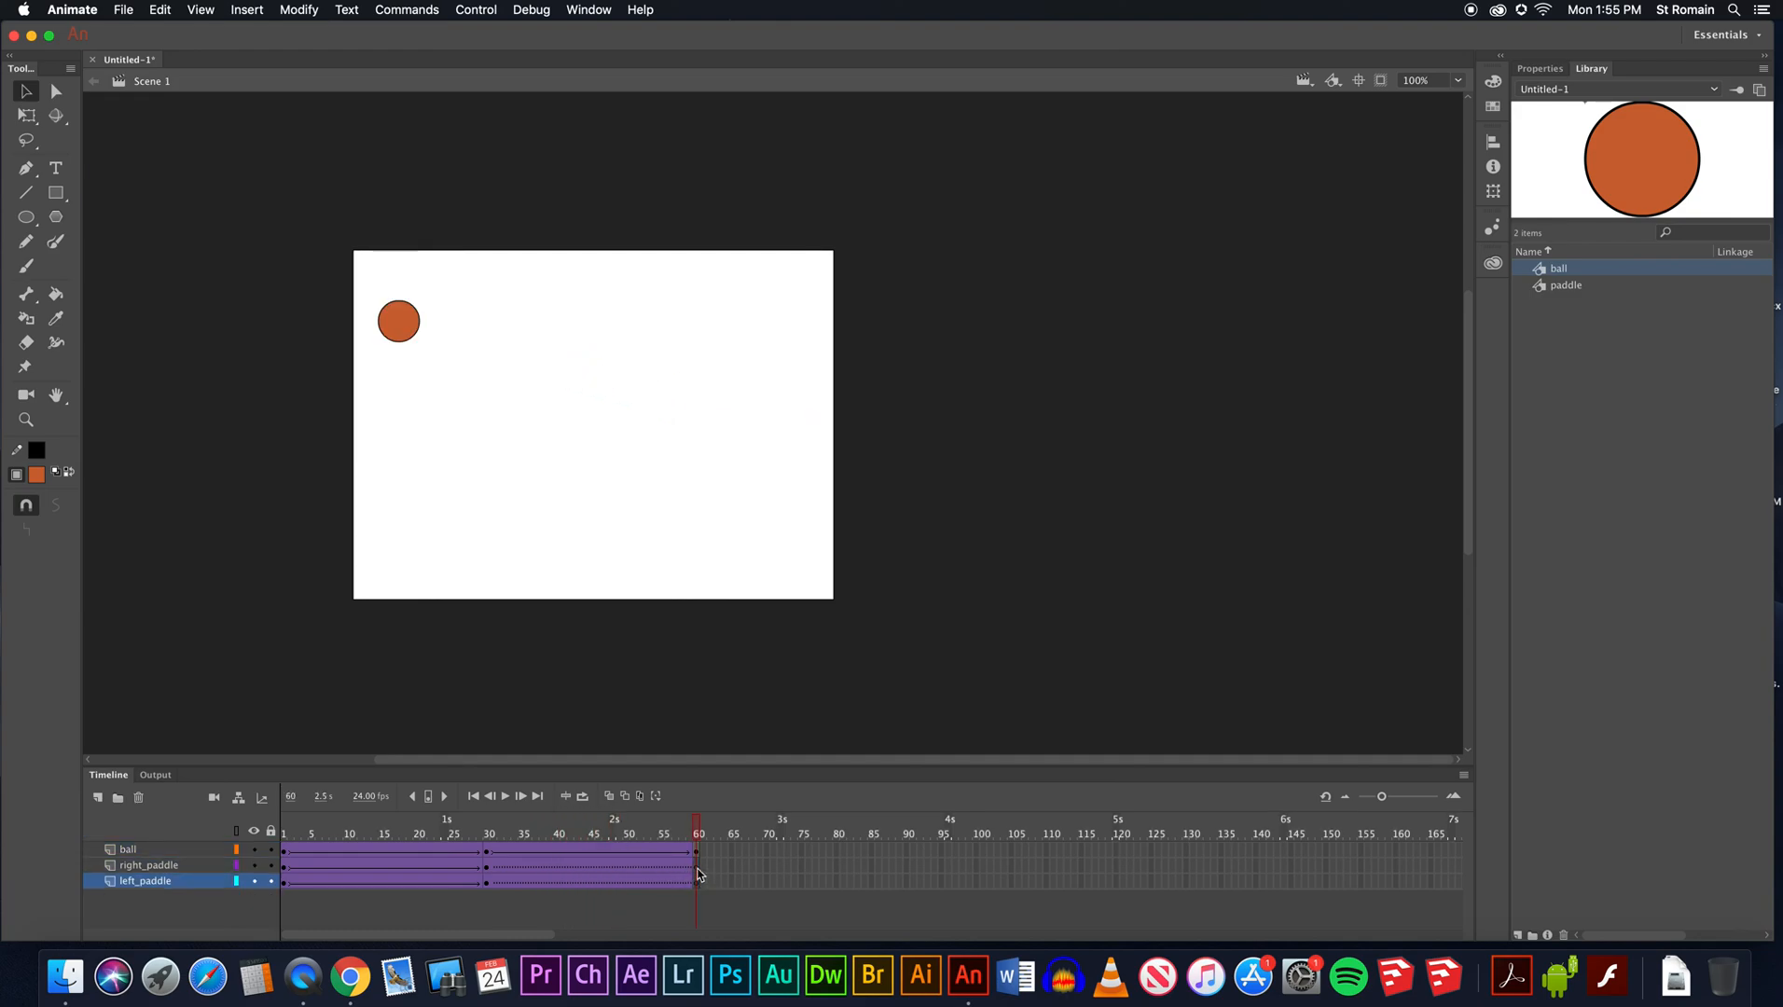
click(286, 870)
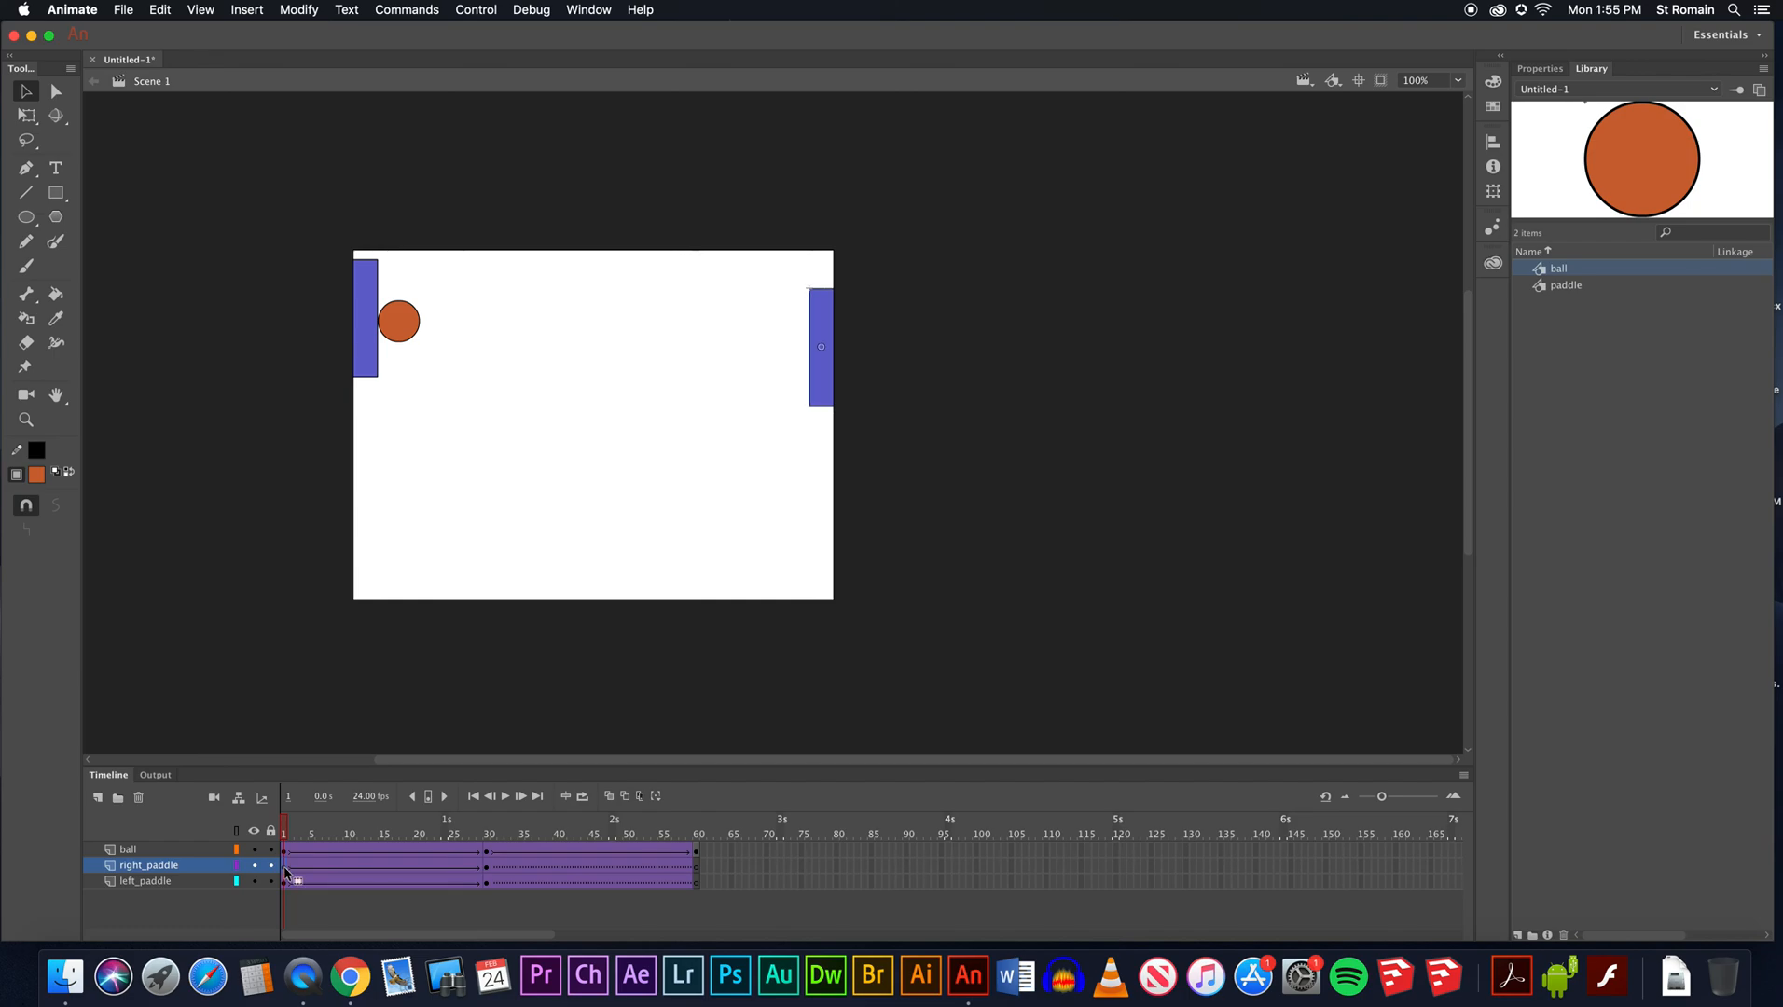
right_click(819, 379)
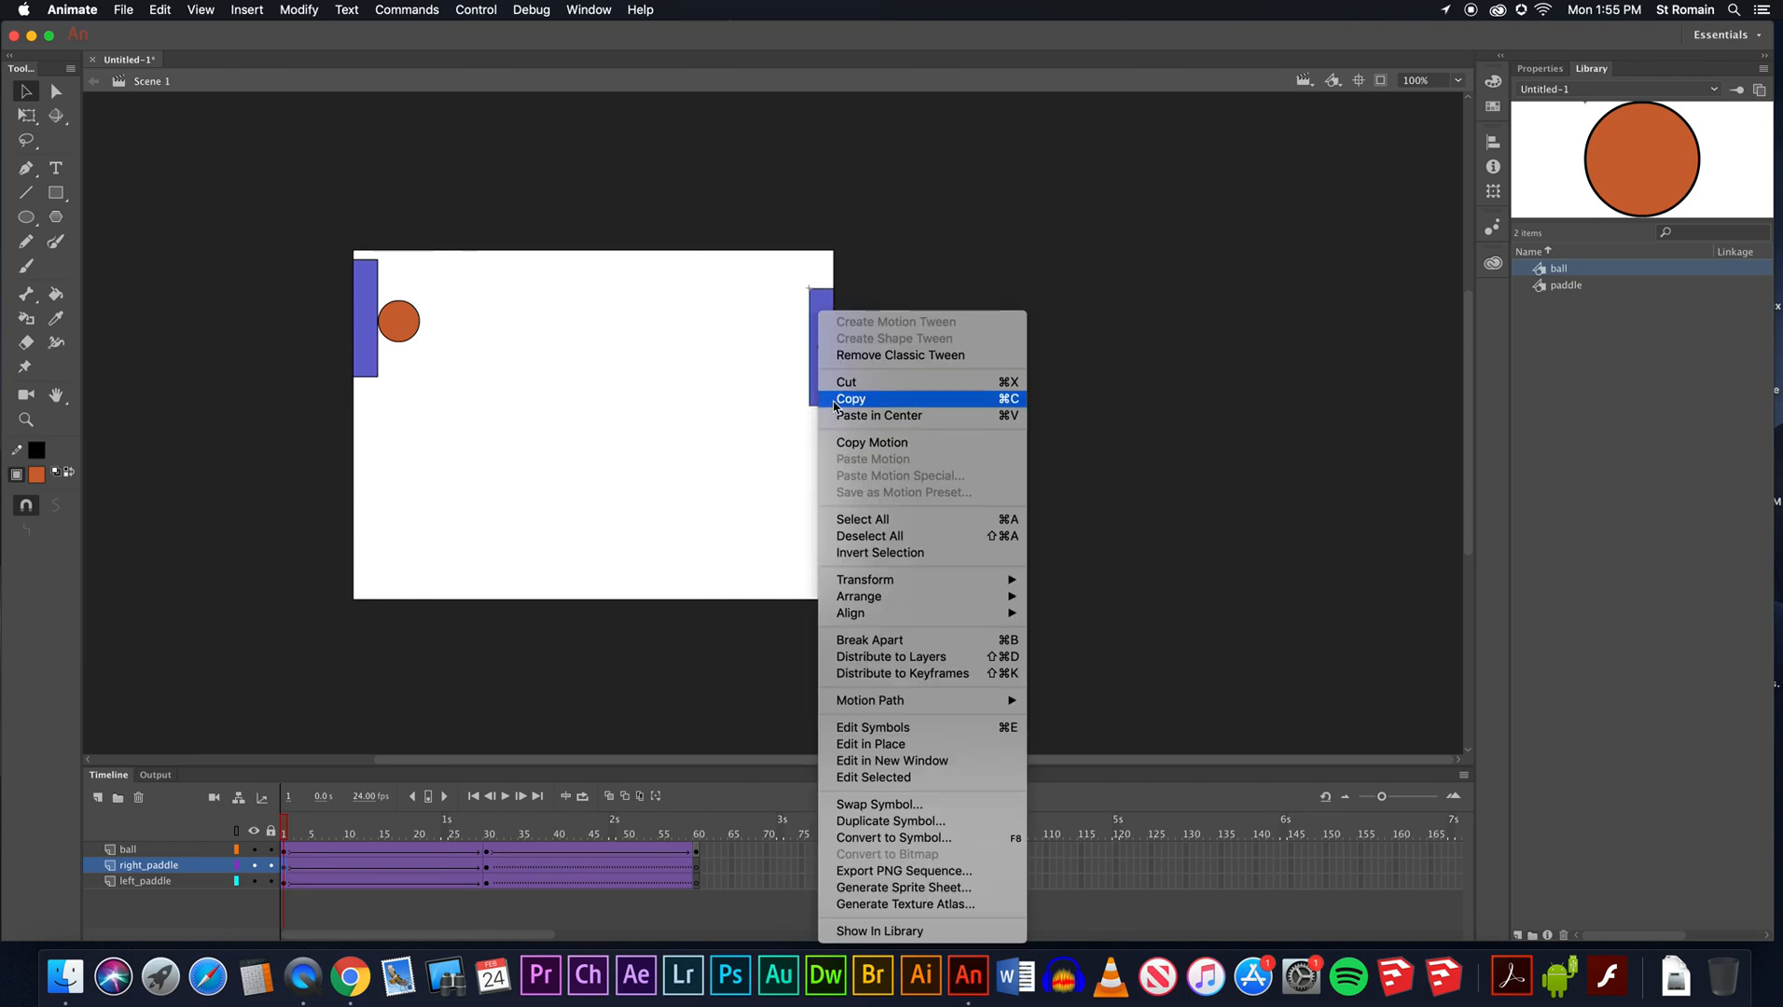
click(839, 400)
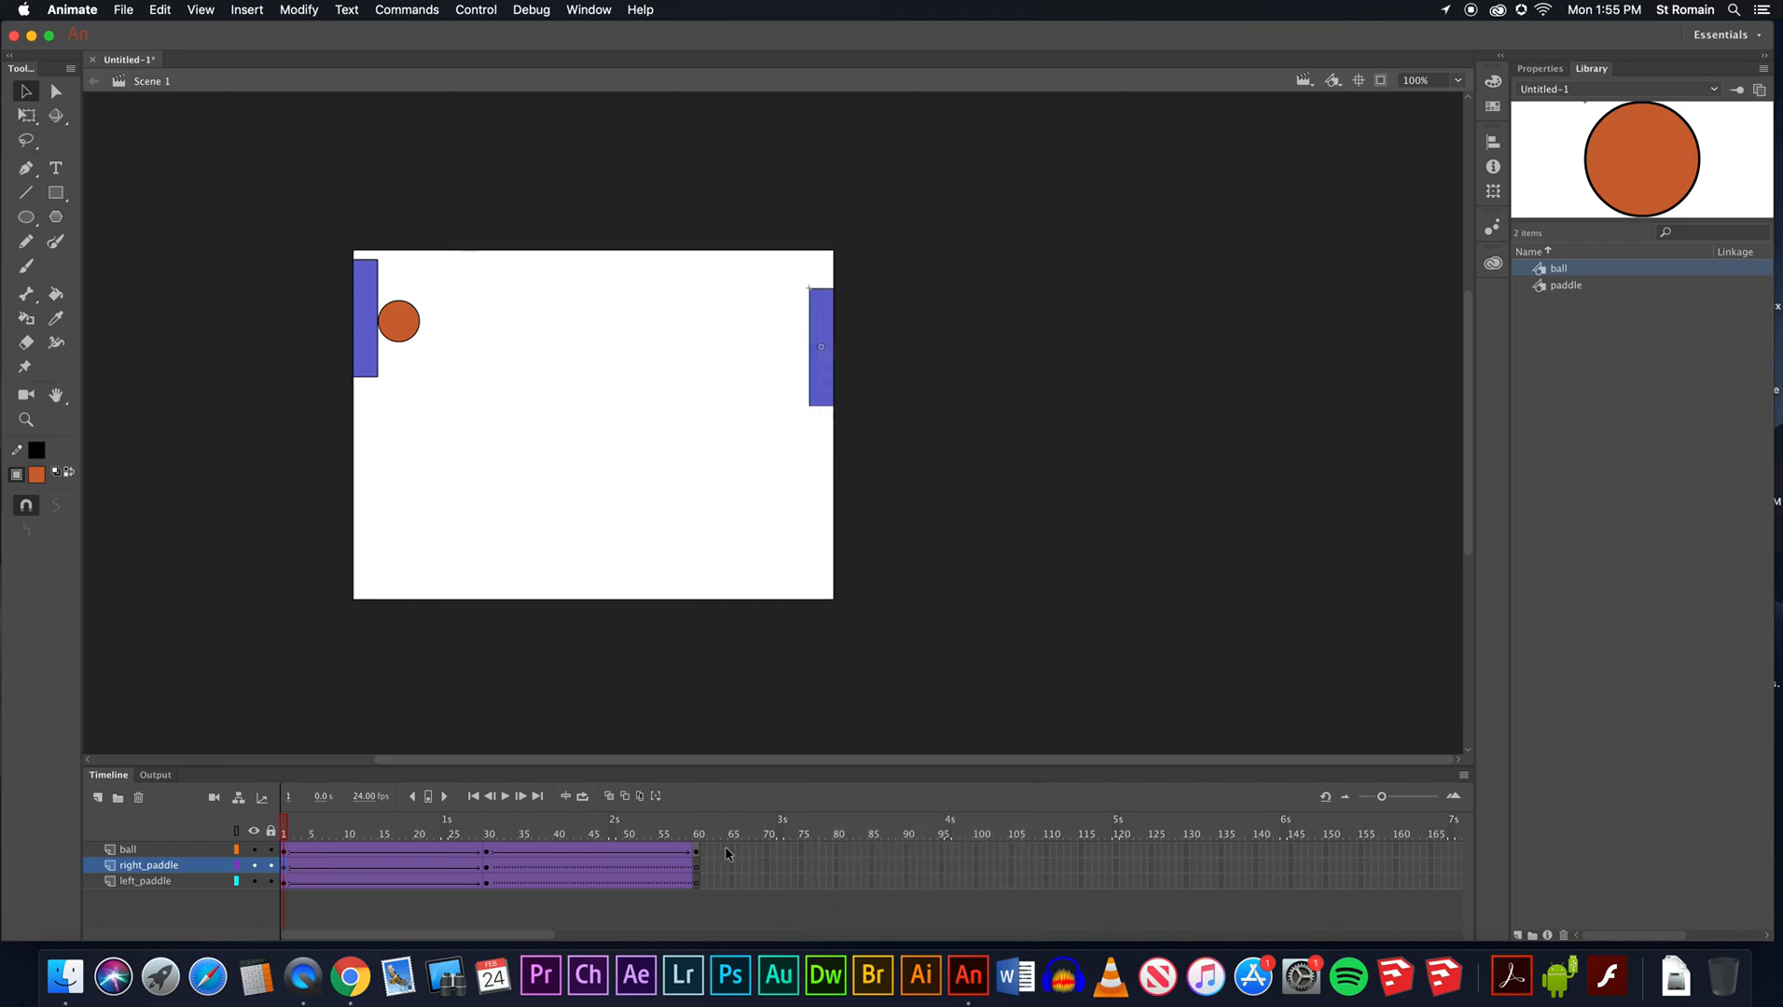
click(696, 873)
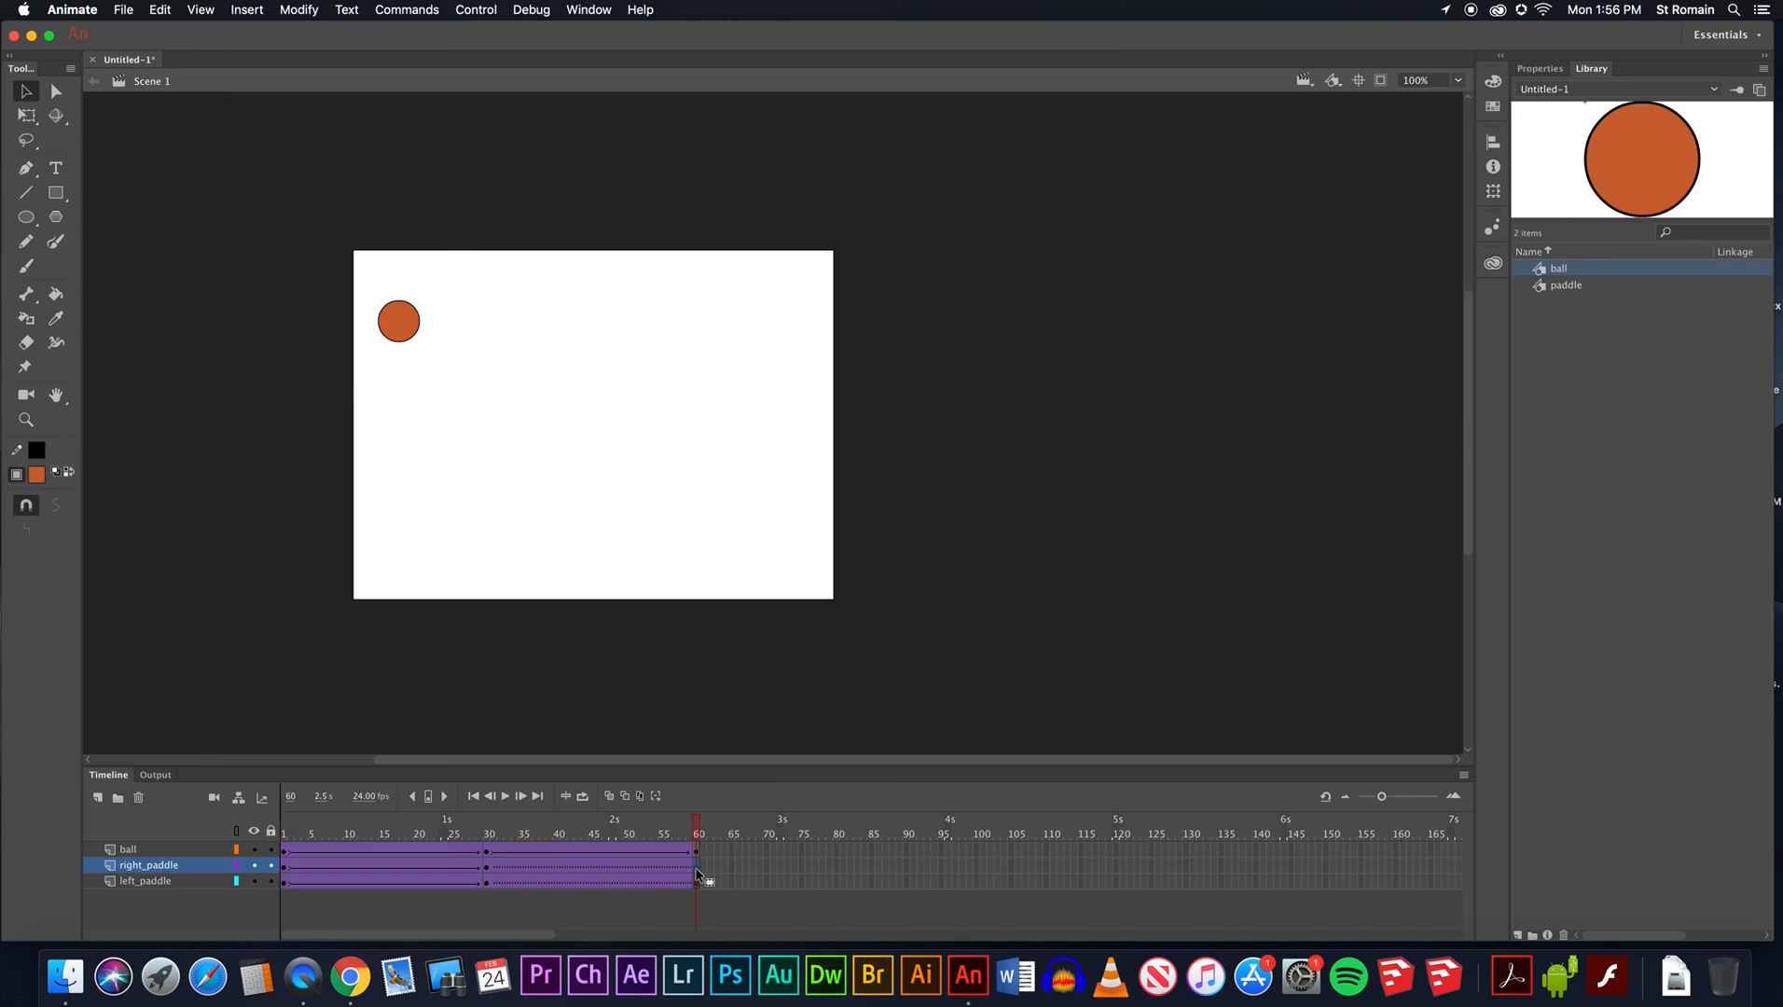
right_click(790, 556)
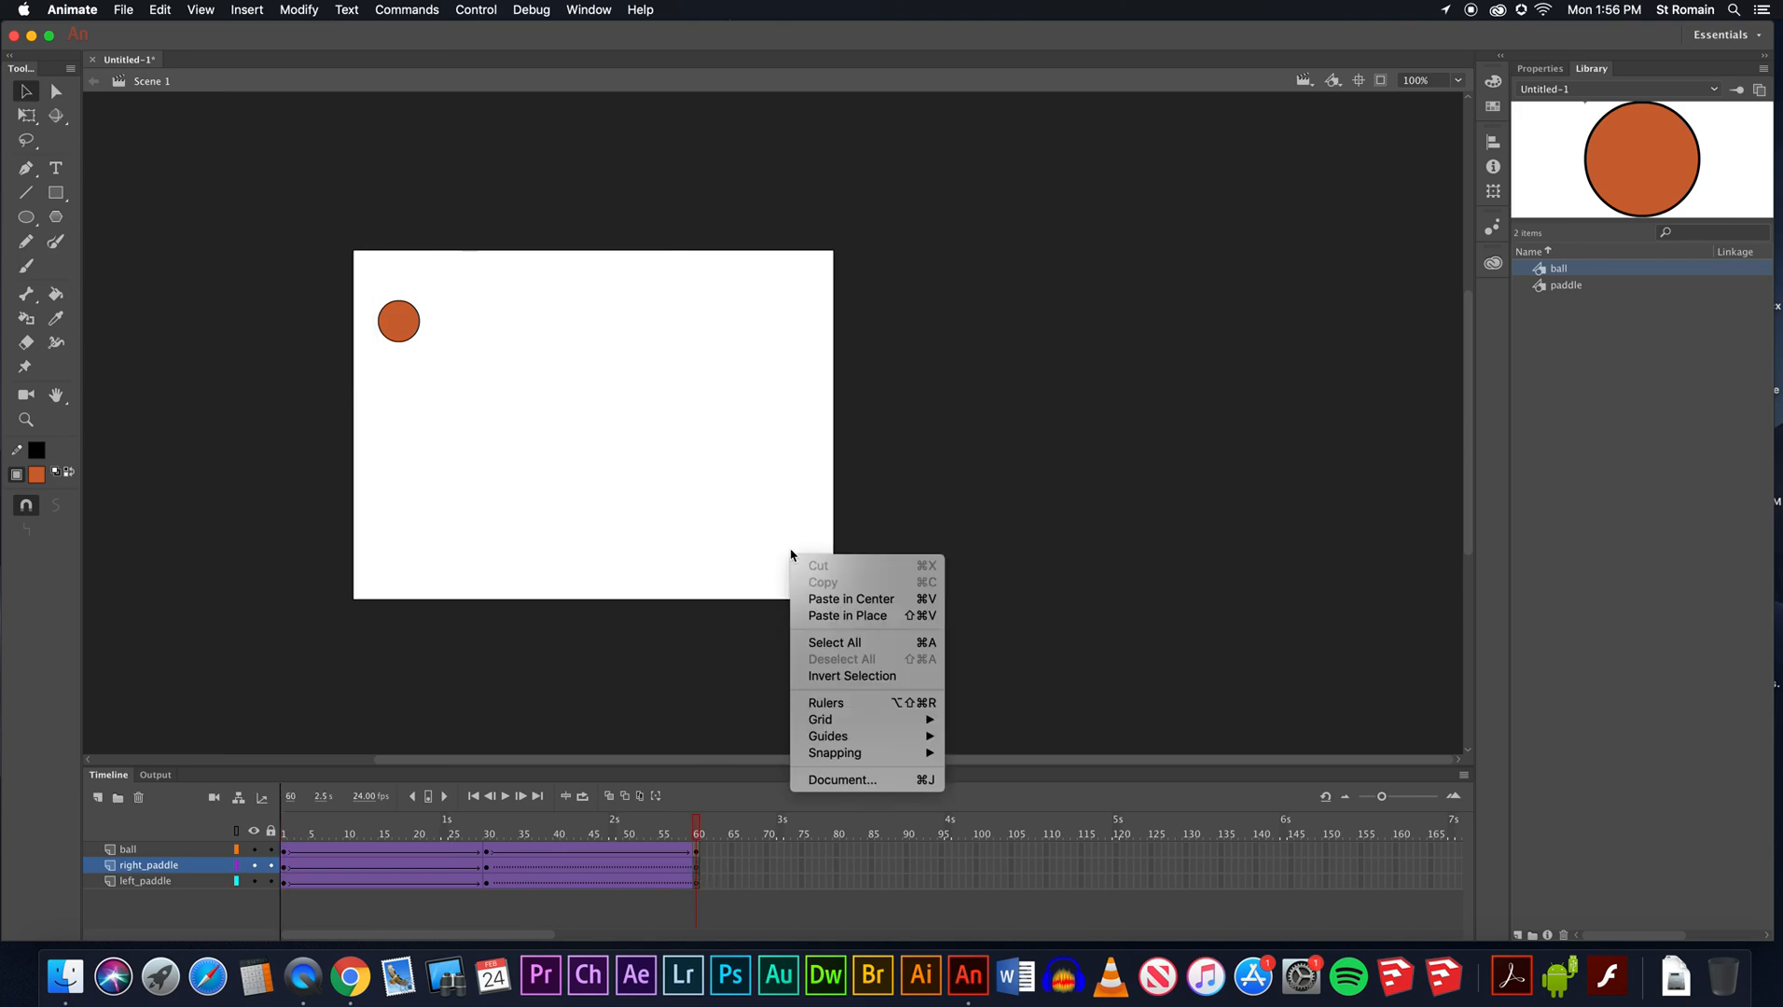
click(842, 617)
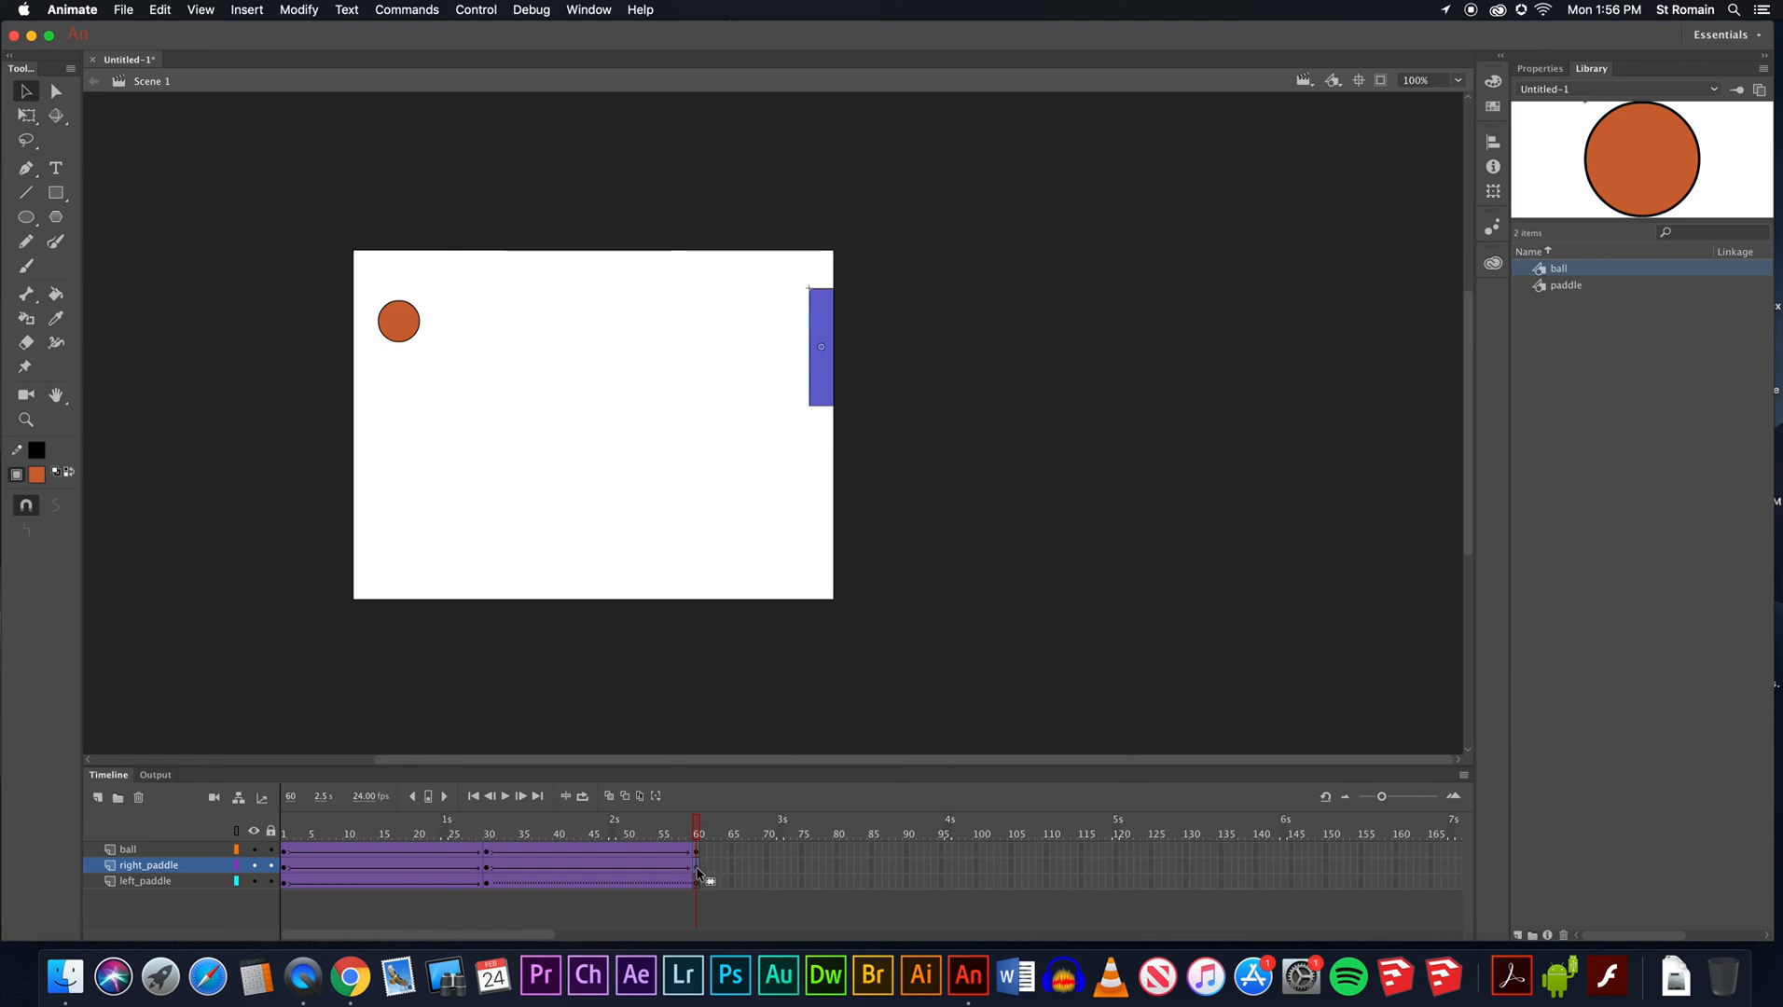
Copy the left paddle from frame 1 and paste it in place at frame 60 of the left_paddle layer.
click(695, 883)
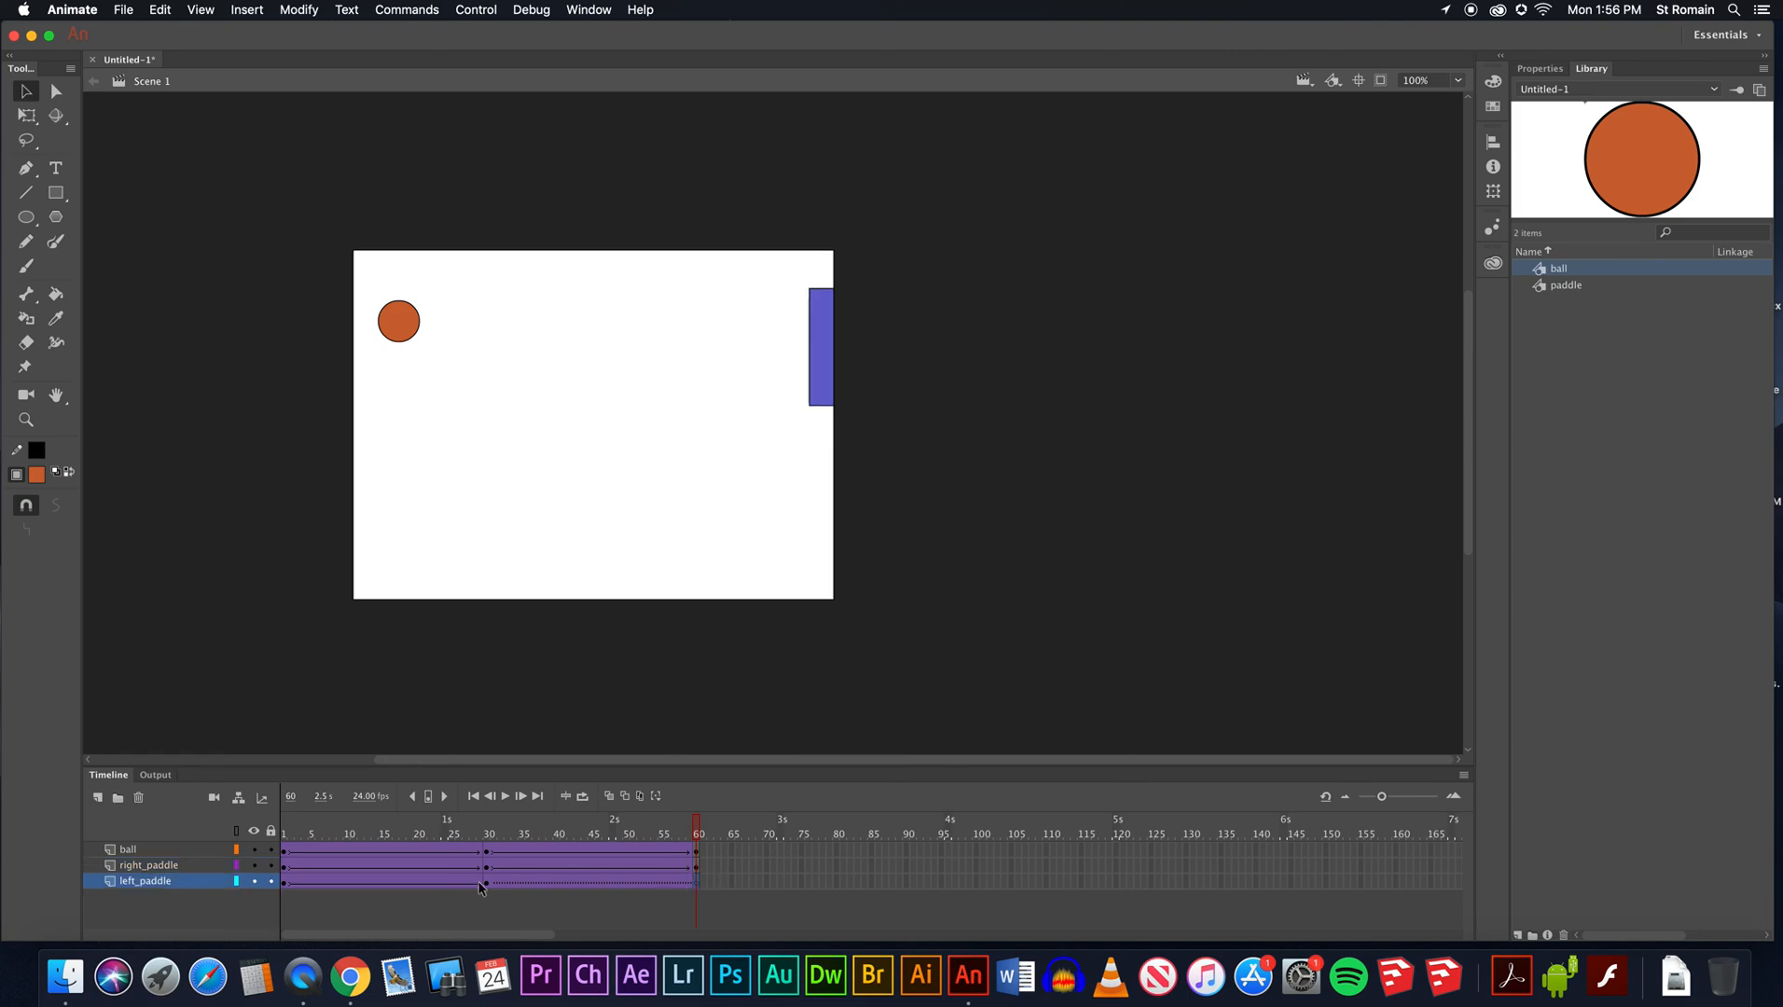
click(286, 883)
right_click(362, 359)
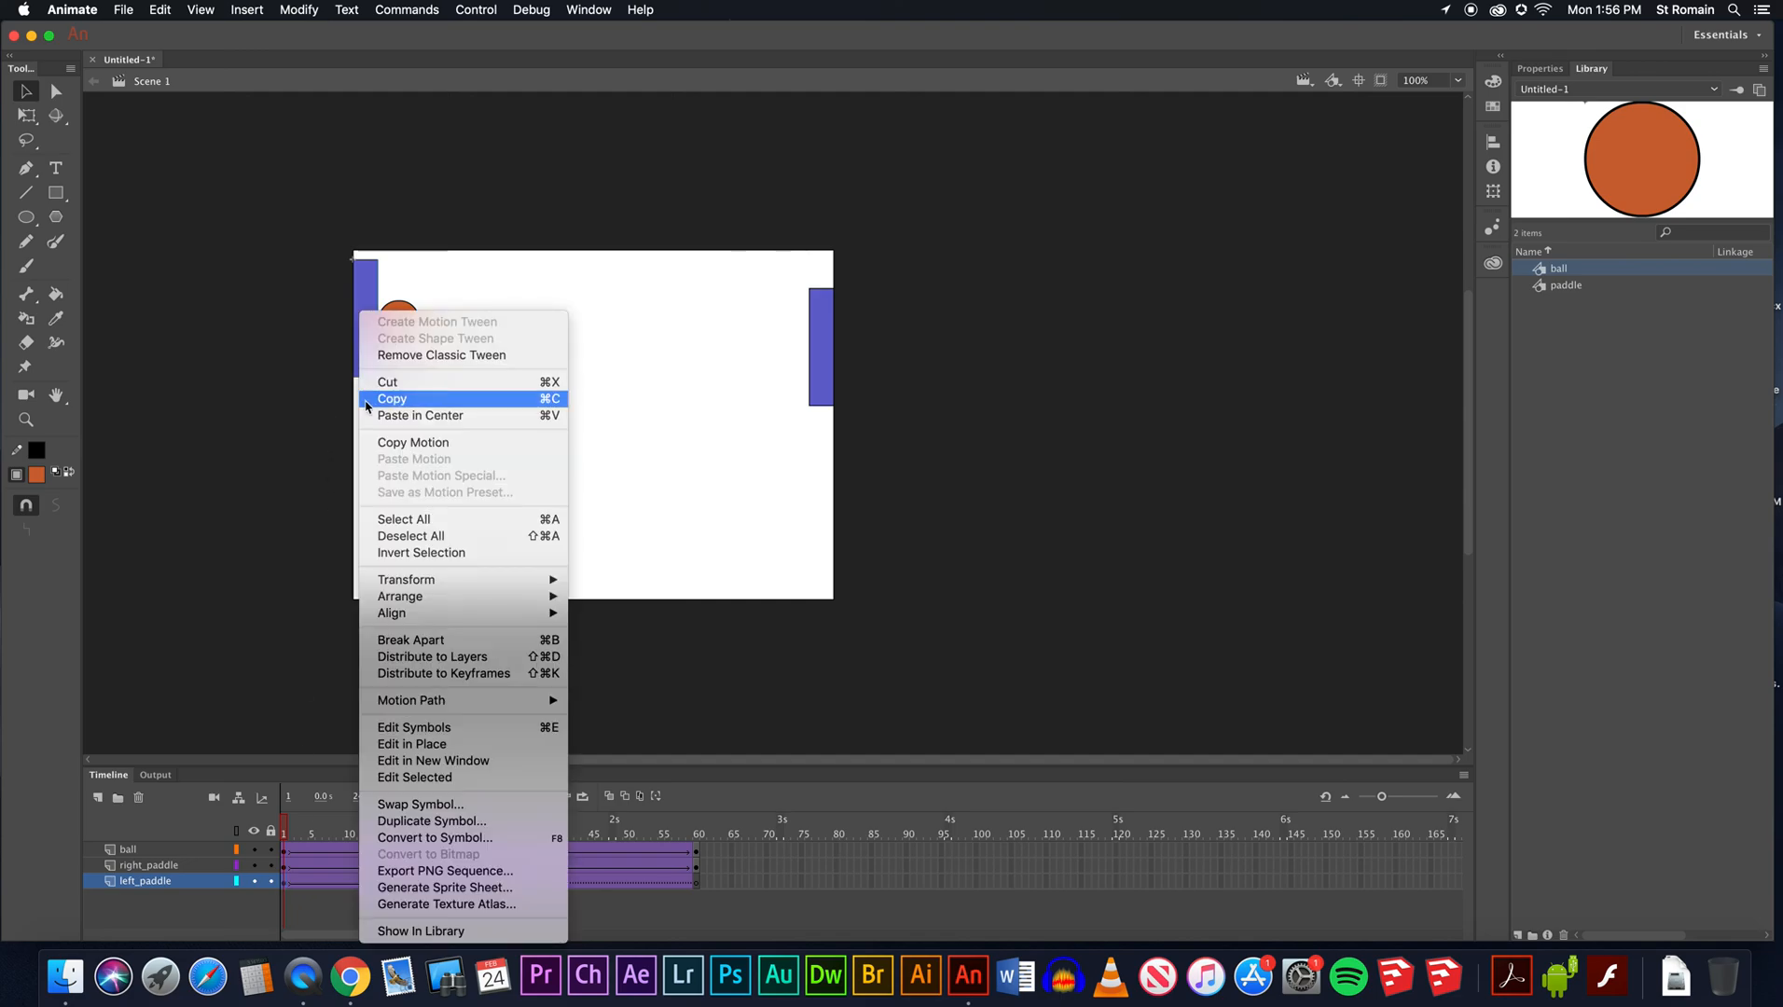
click(370, 404)
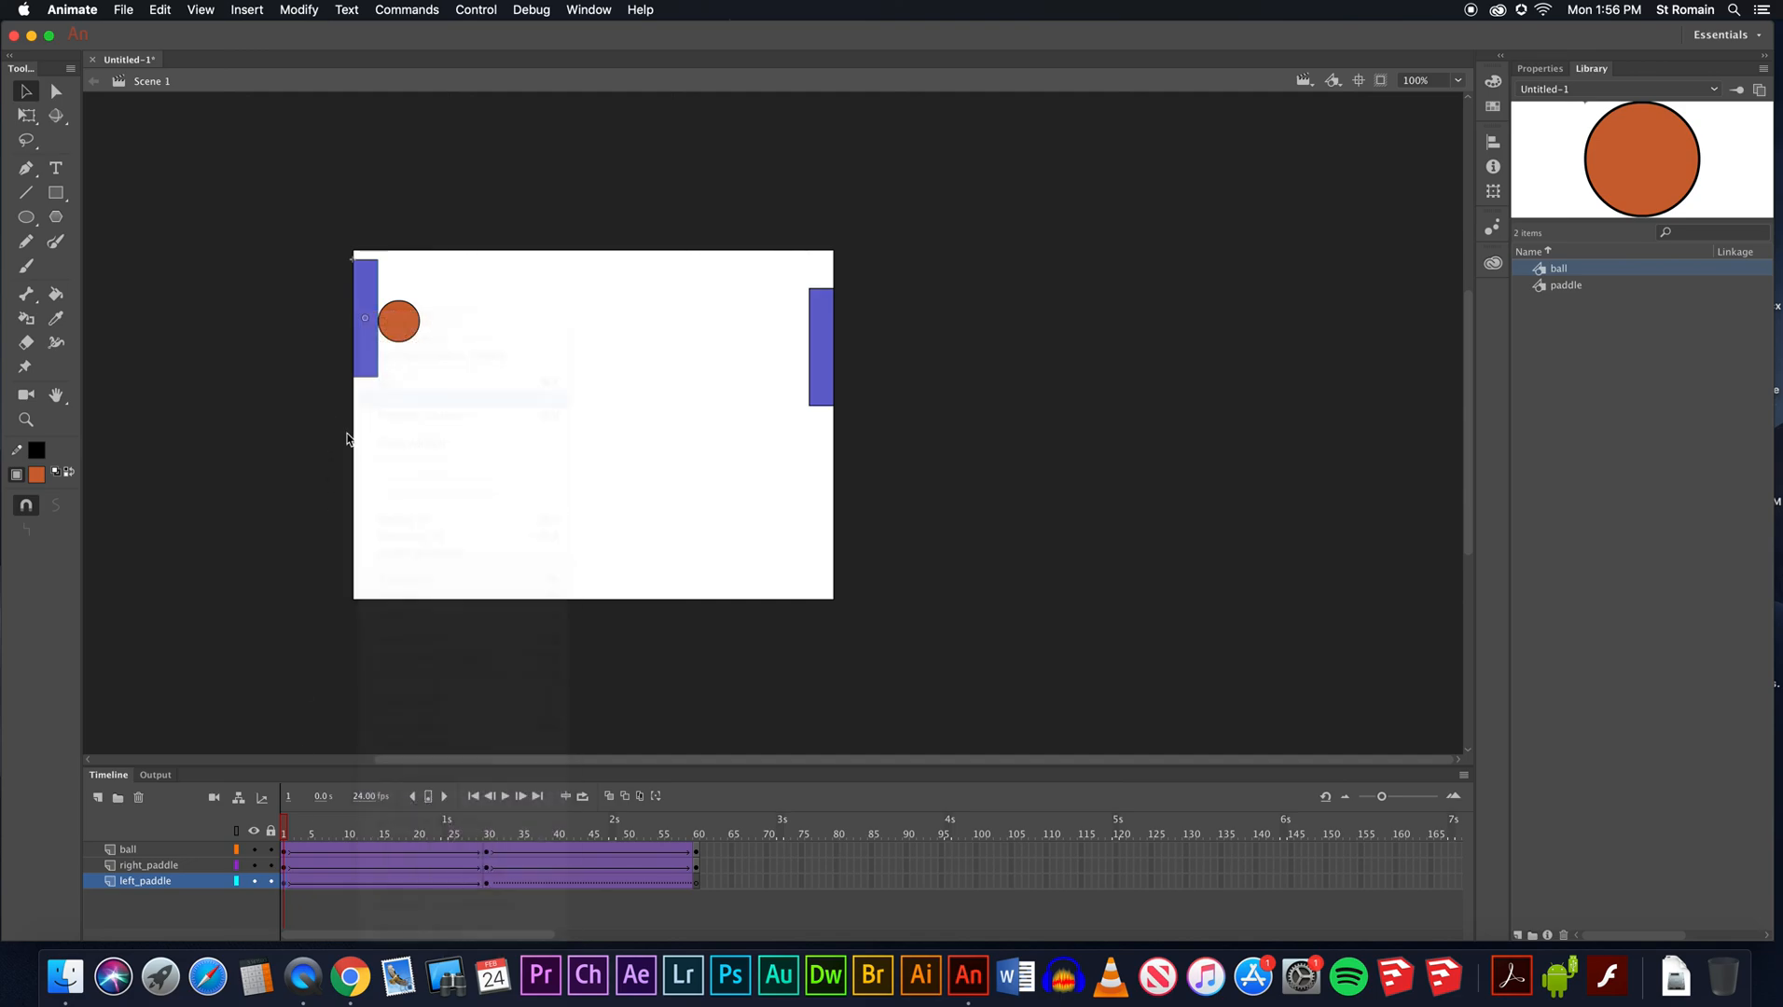
click(695, 882)
right_click(606, 553)
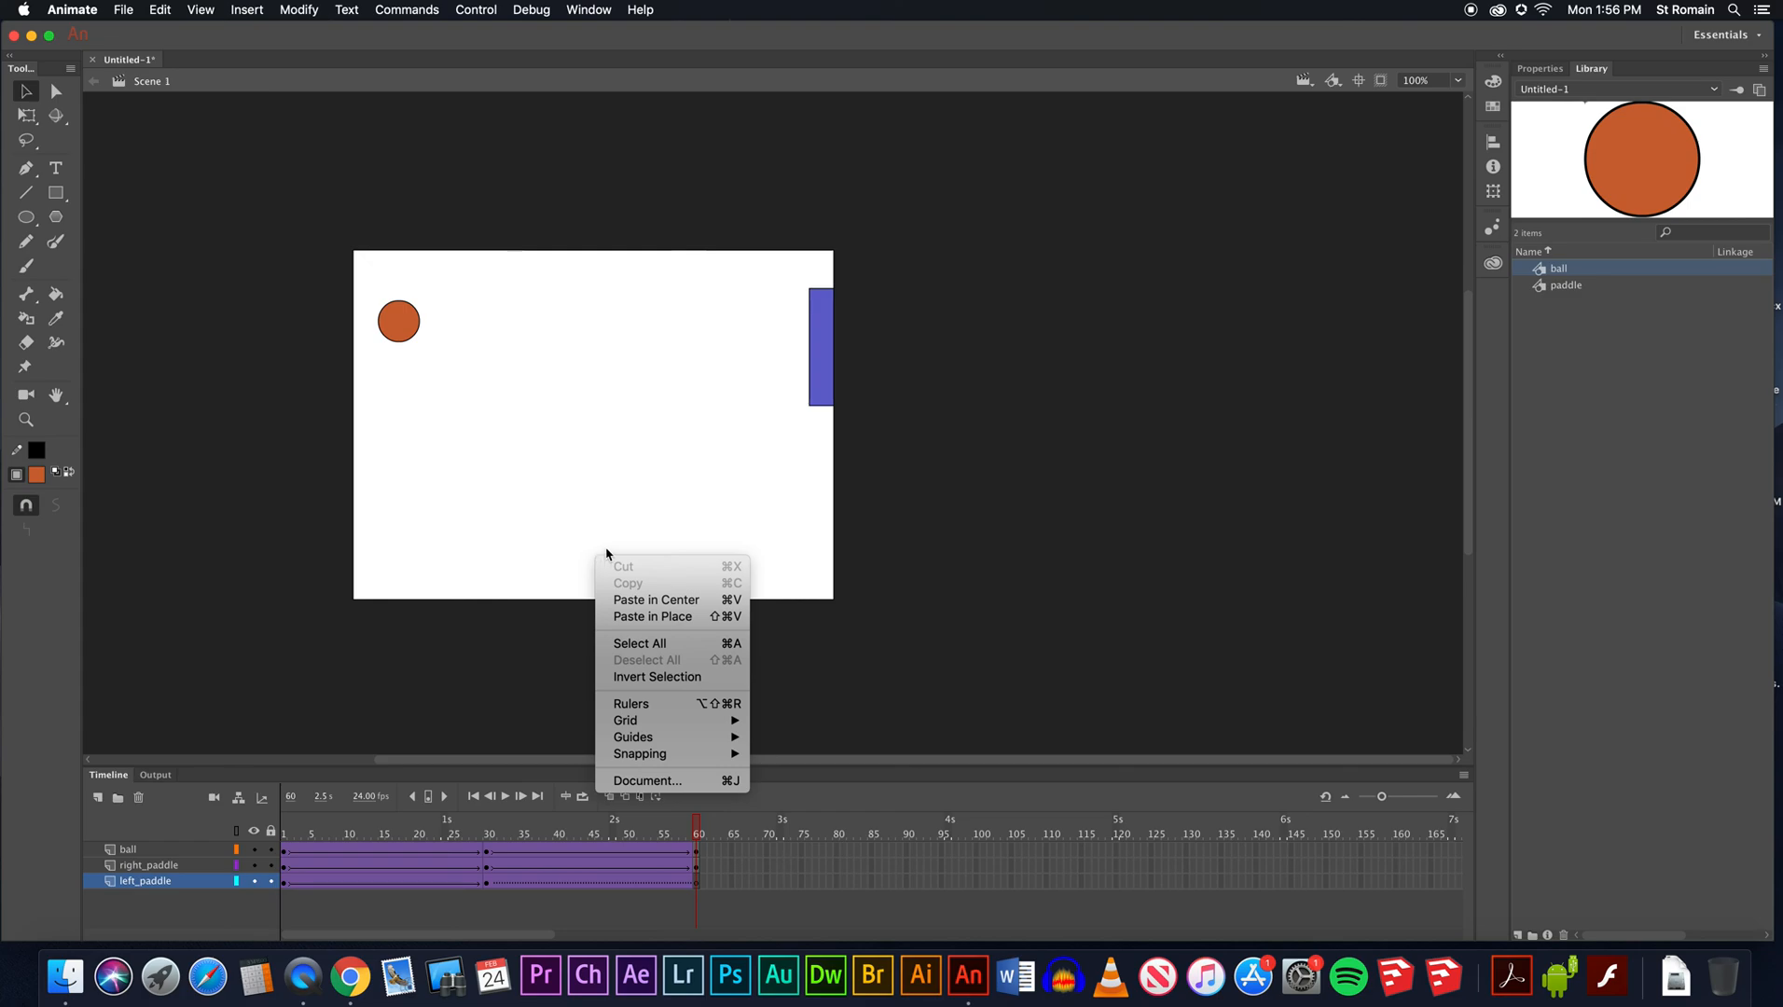
click(654, 617)
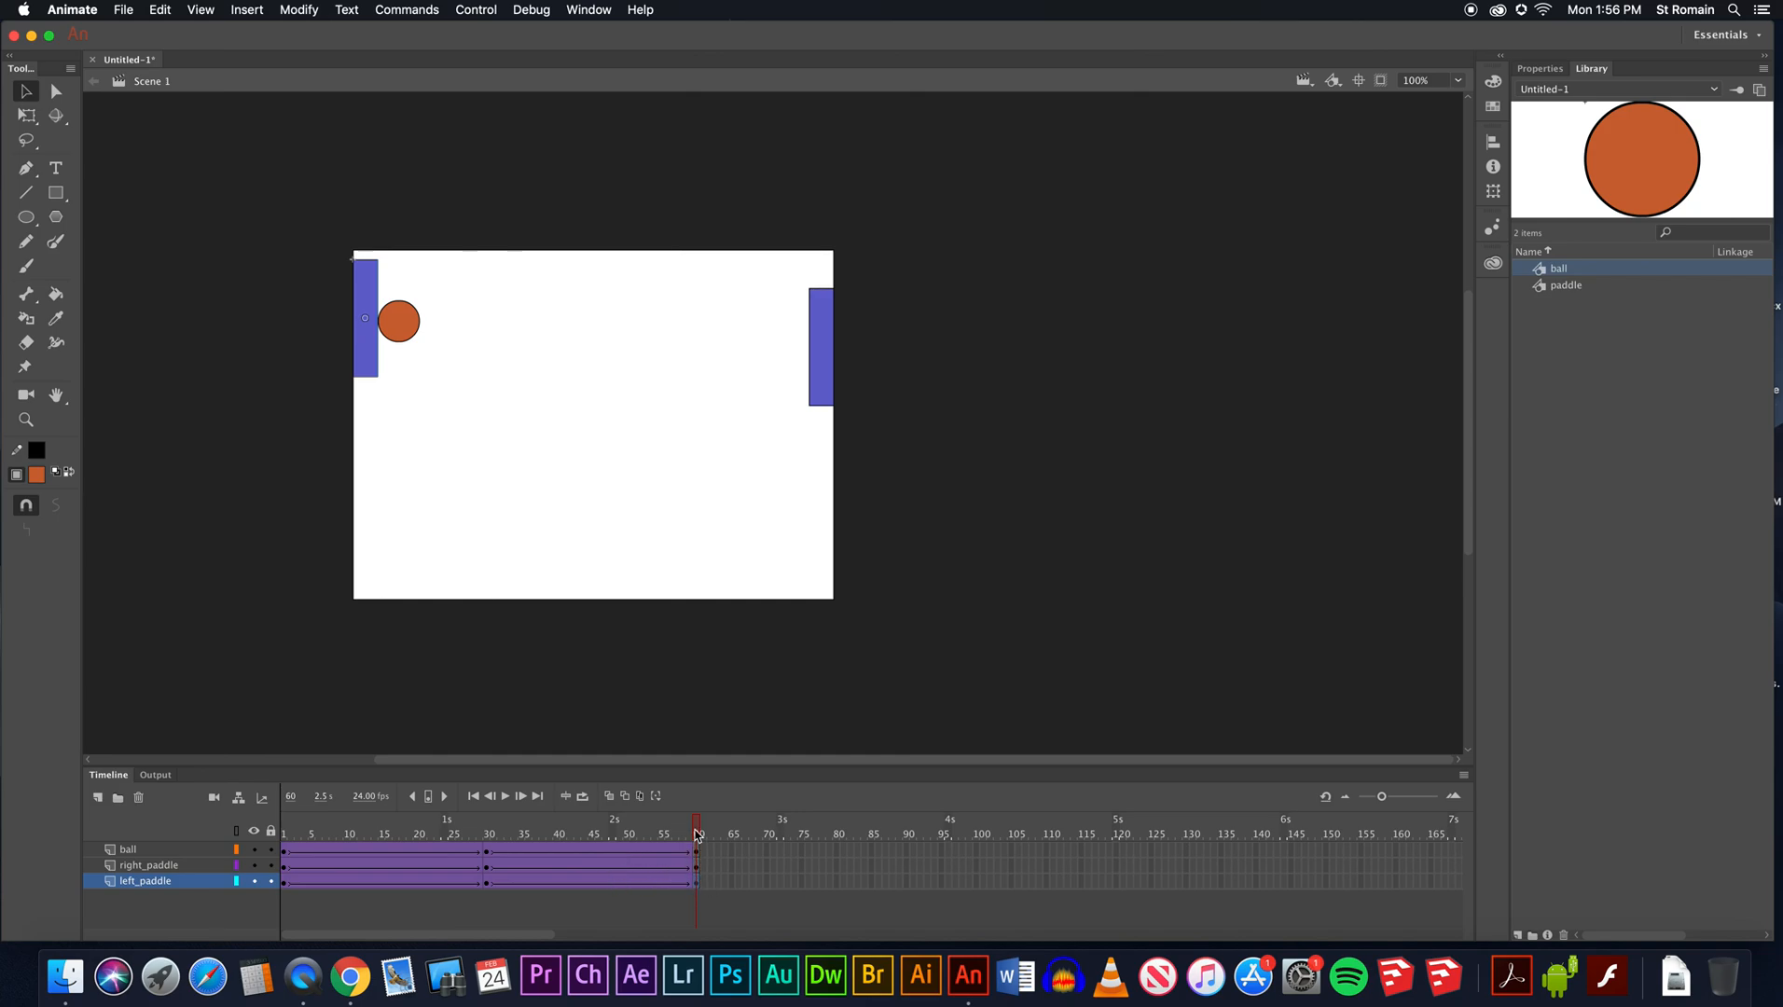
Play the timeline from frame 1, test the looping movie in a preview window, and close the preview.
click(288, 835)
key(Return)
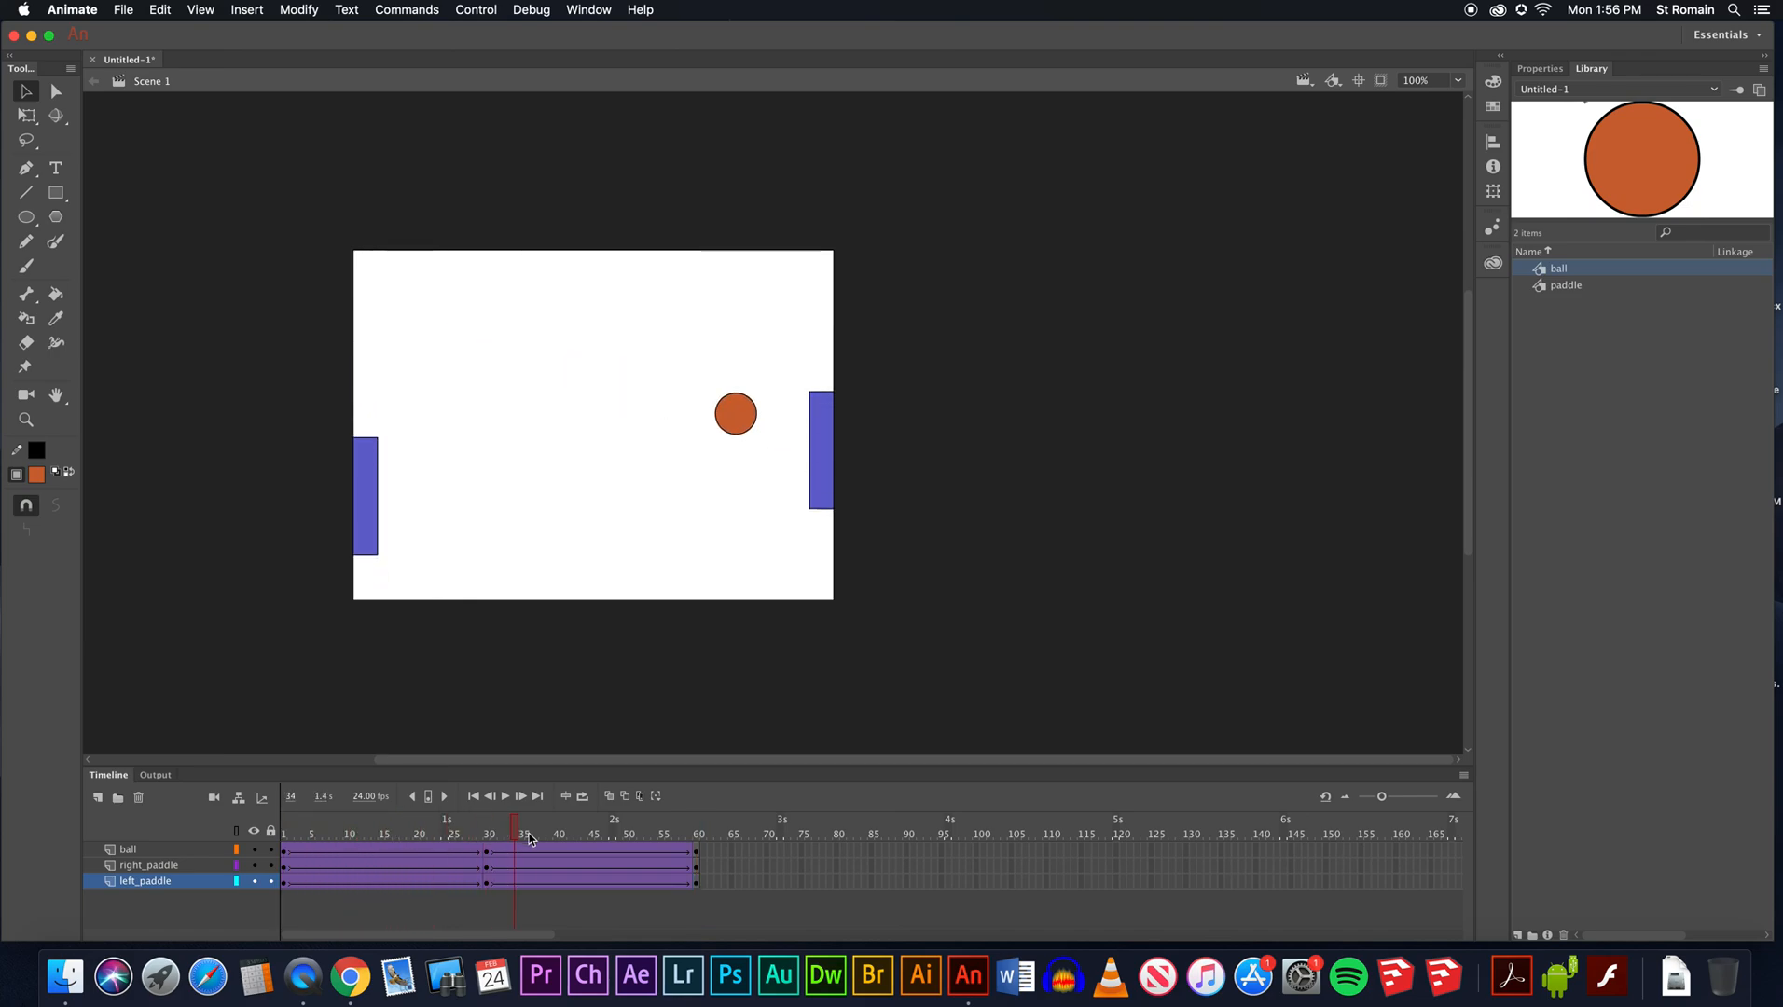
drag(623, 839, 514, 831)
key(super+Return)
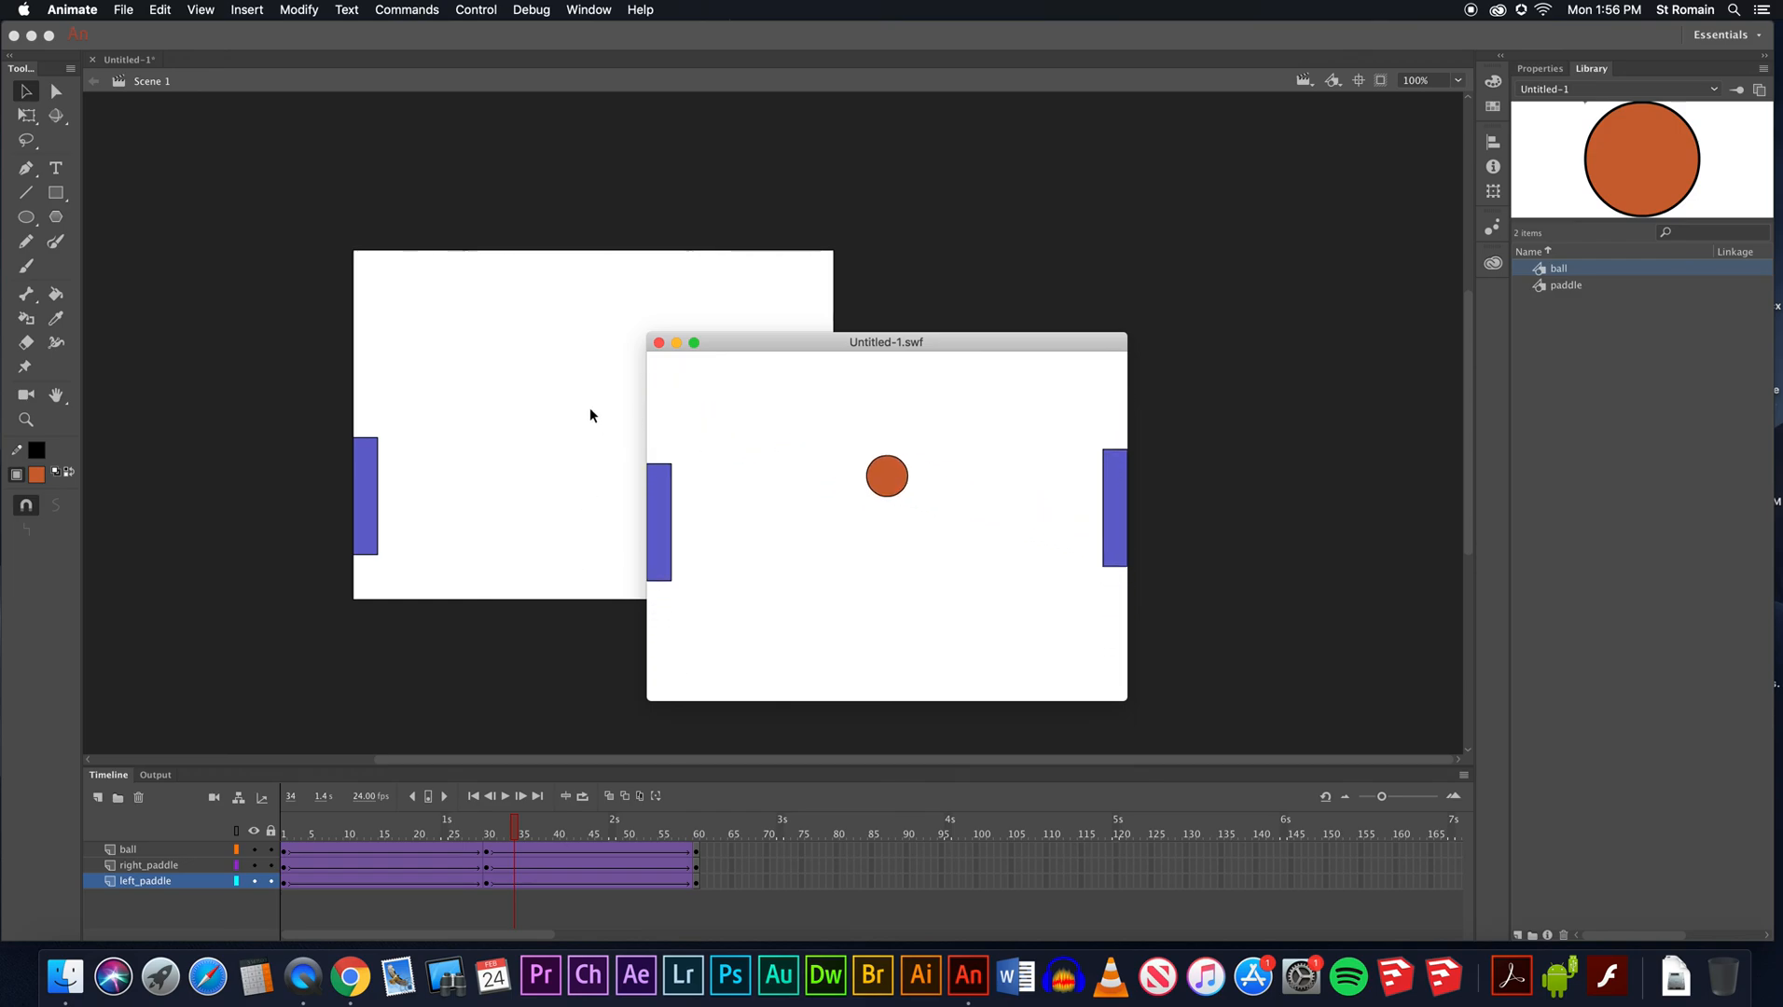
click(658, 344)
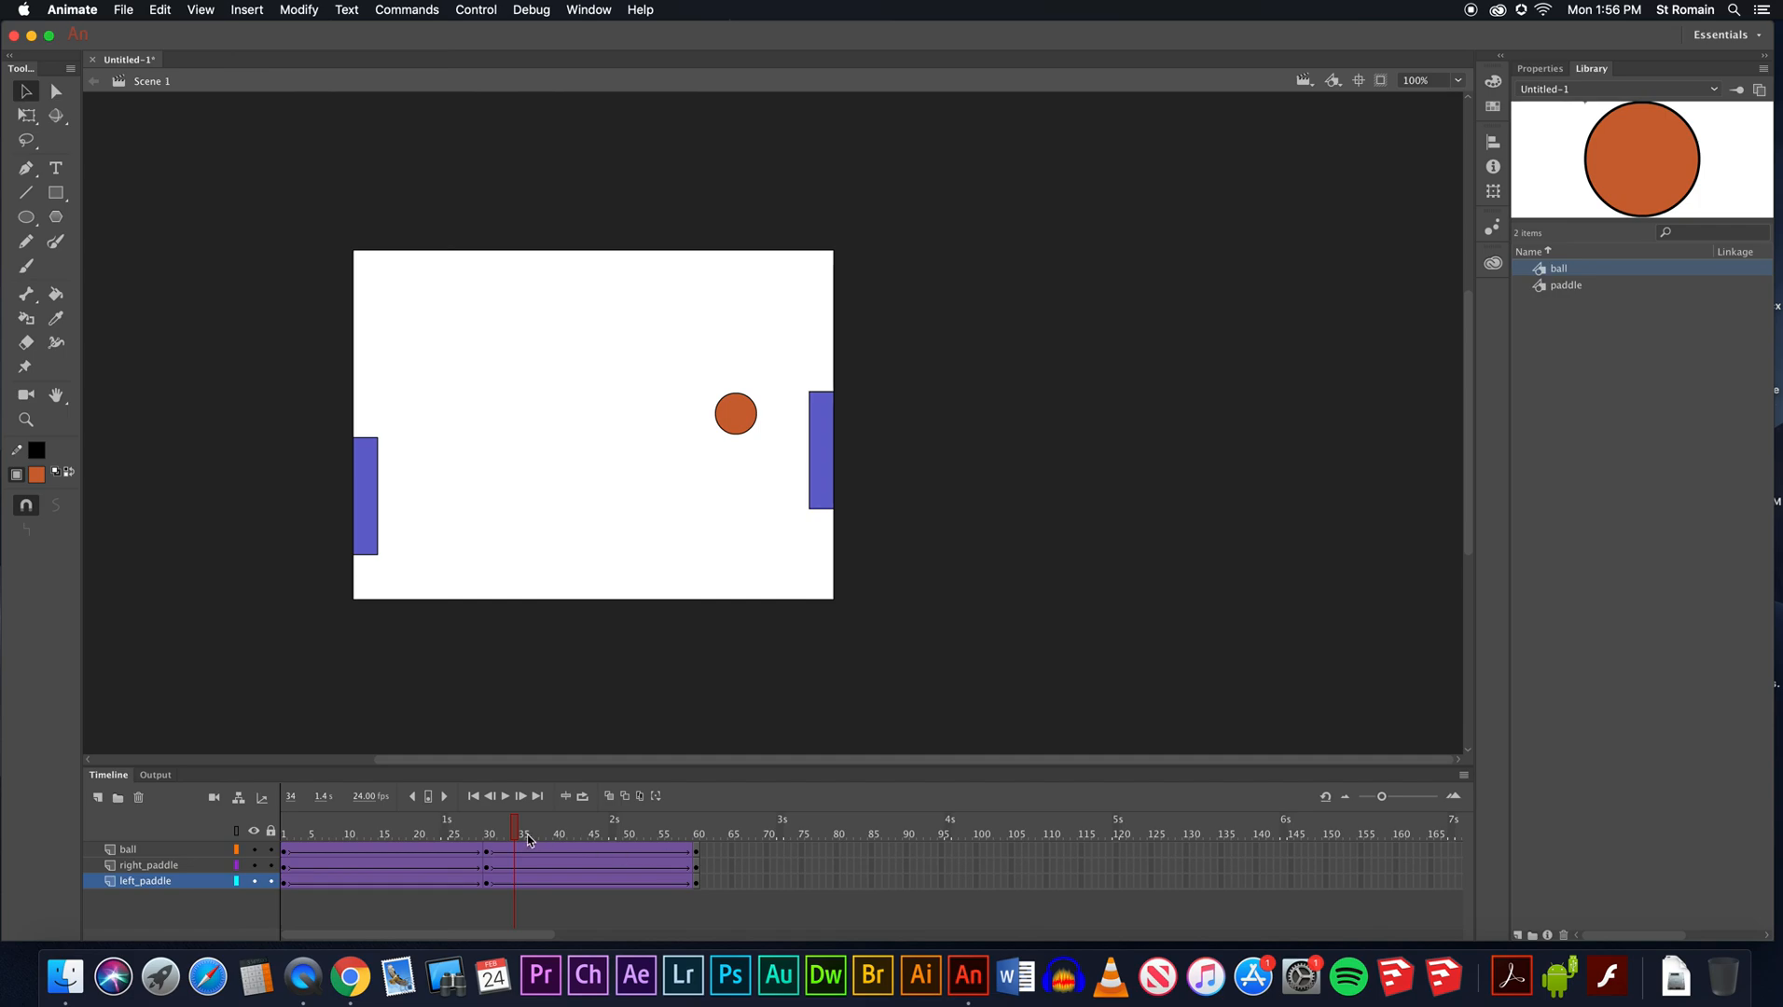
Insert a keyframe at frame 53 of the right_paddle layer.
drag(532, 830, 728, 827)
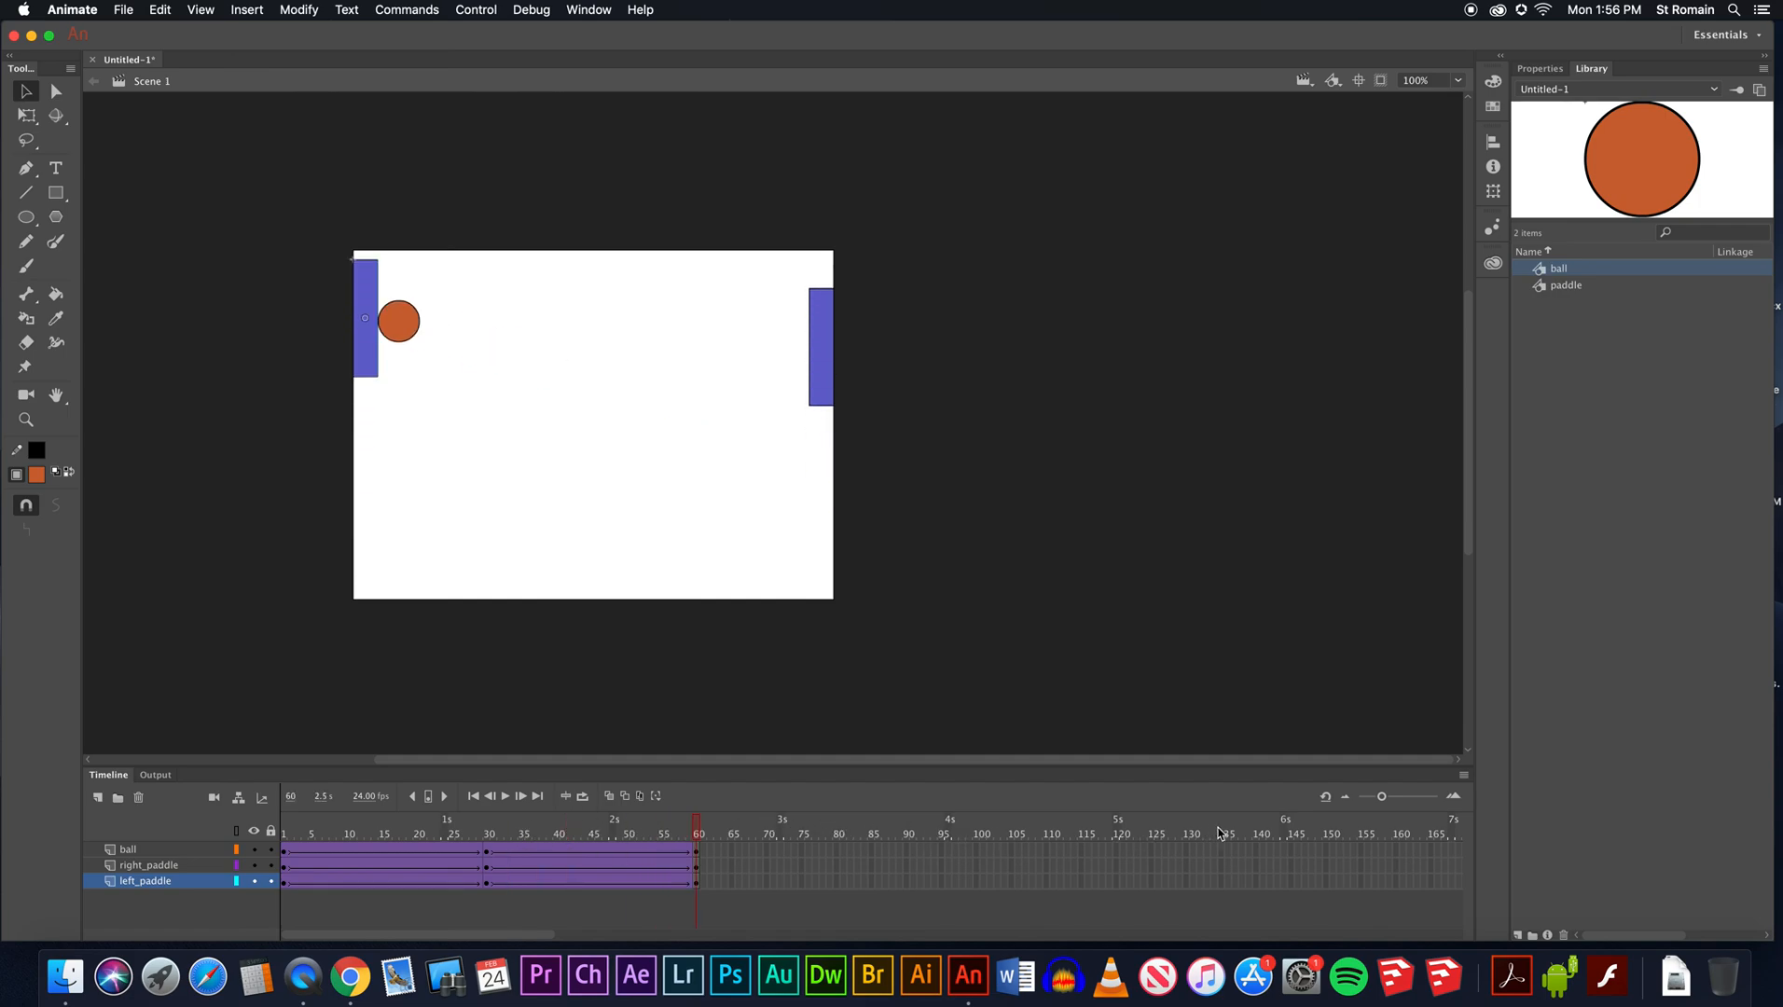
drag(757, 849, 1355, 881)
click(1354, 882)
click(486, 856)
drag(487, 833, 651, 826)
click(812, 395)
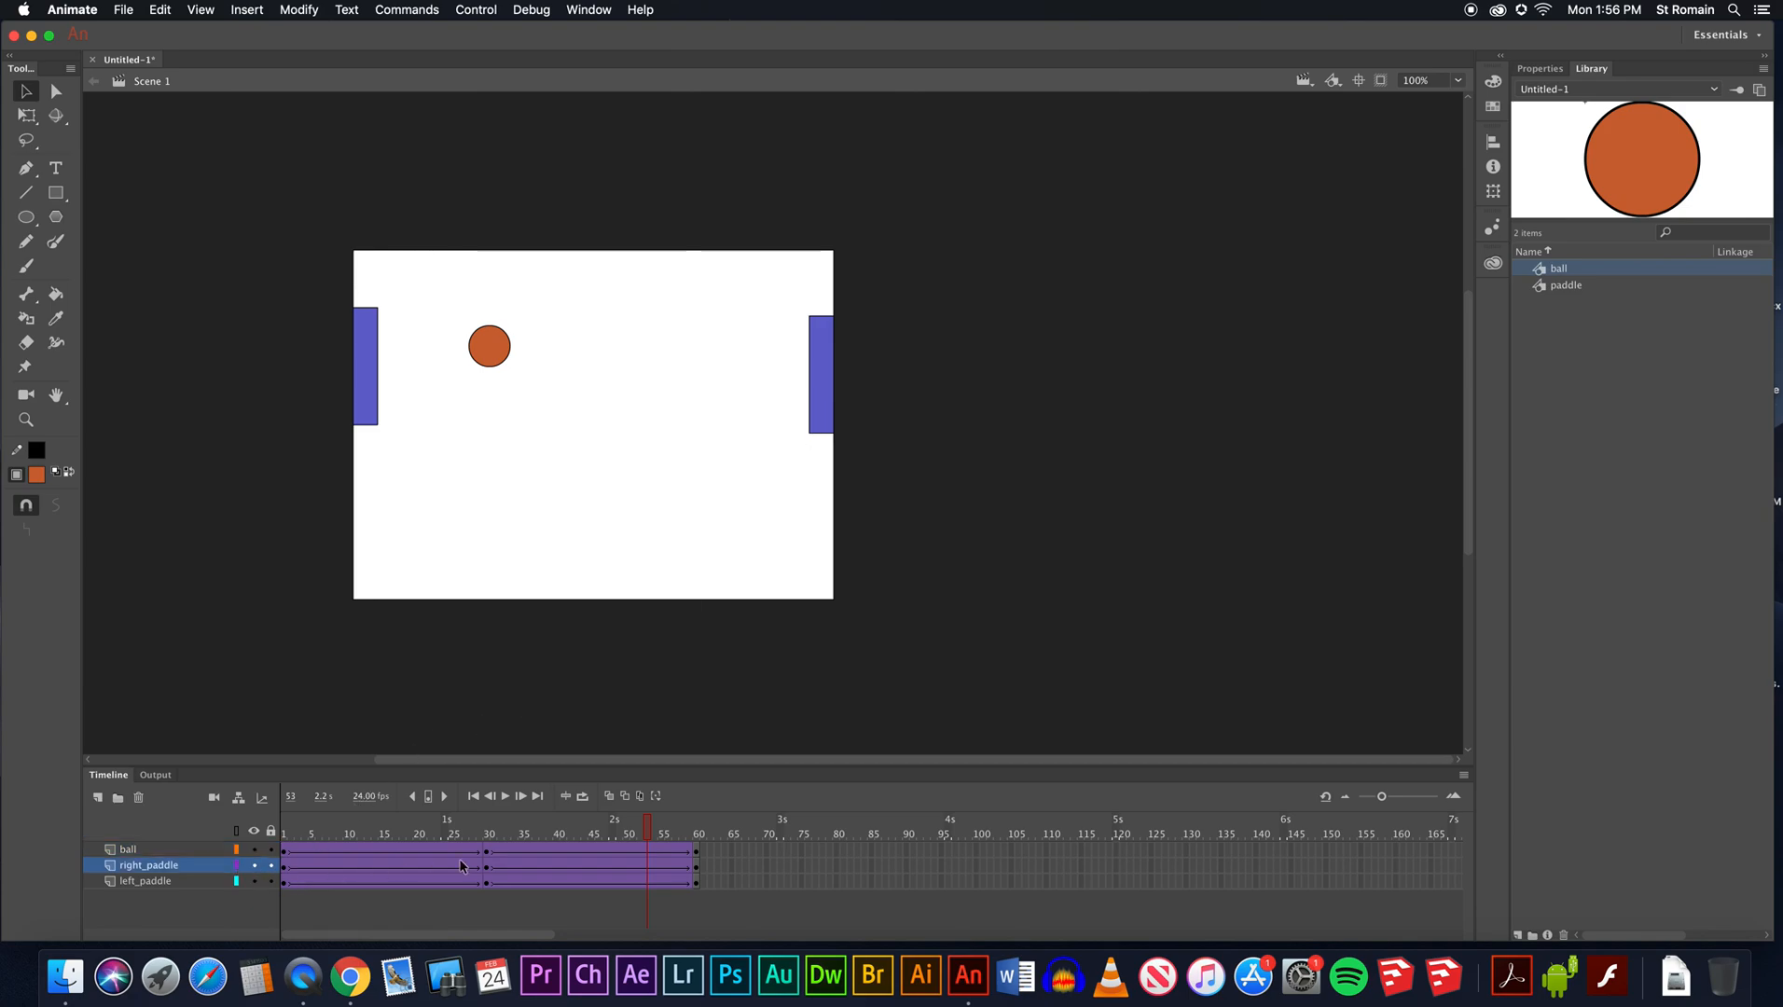
right_click(650, 873)
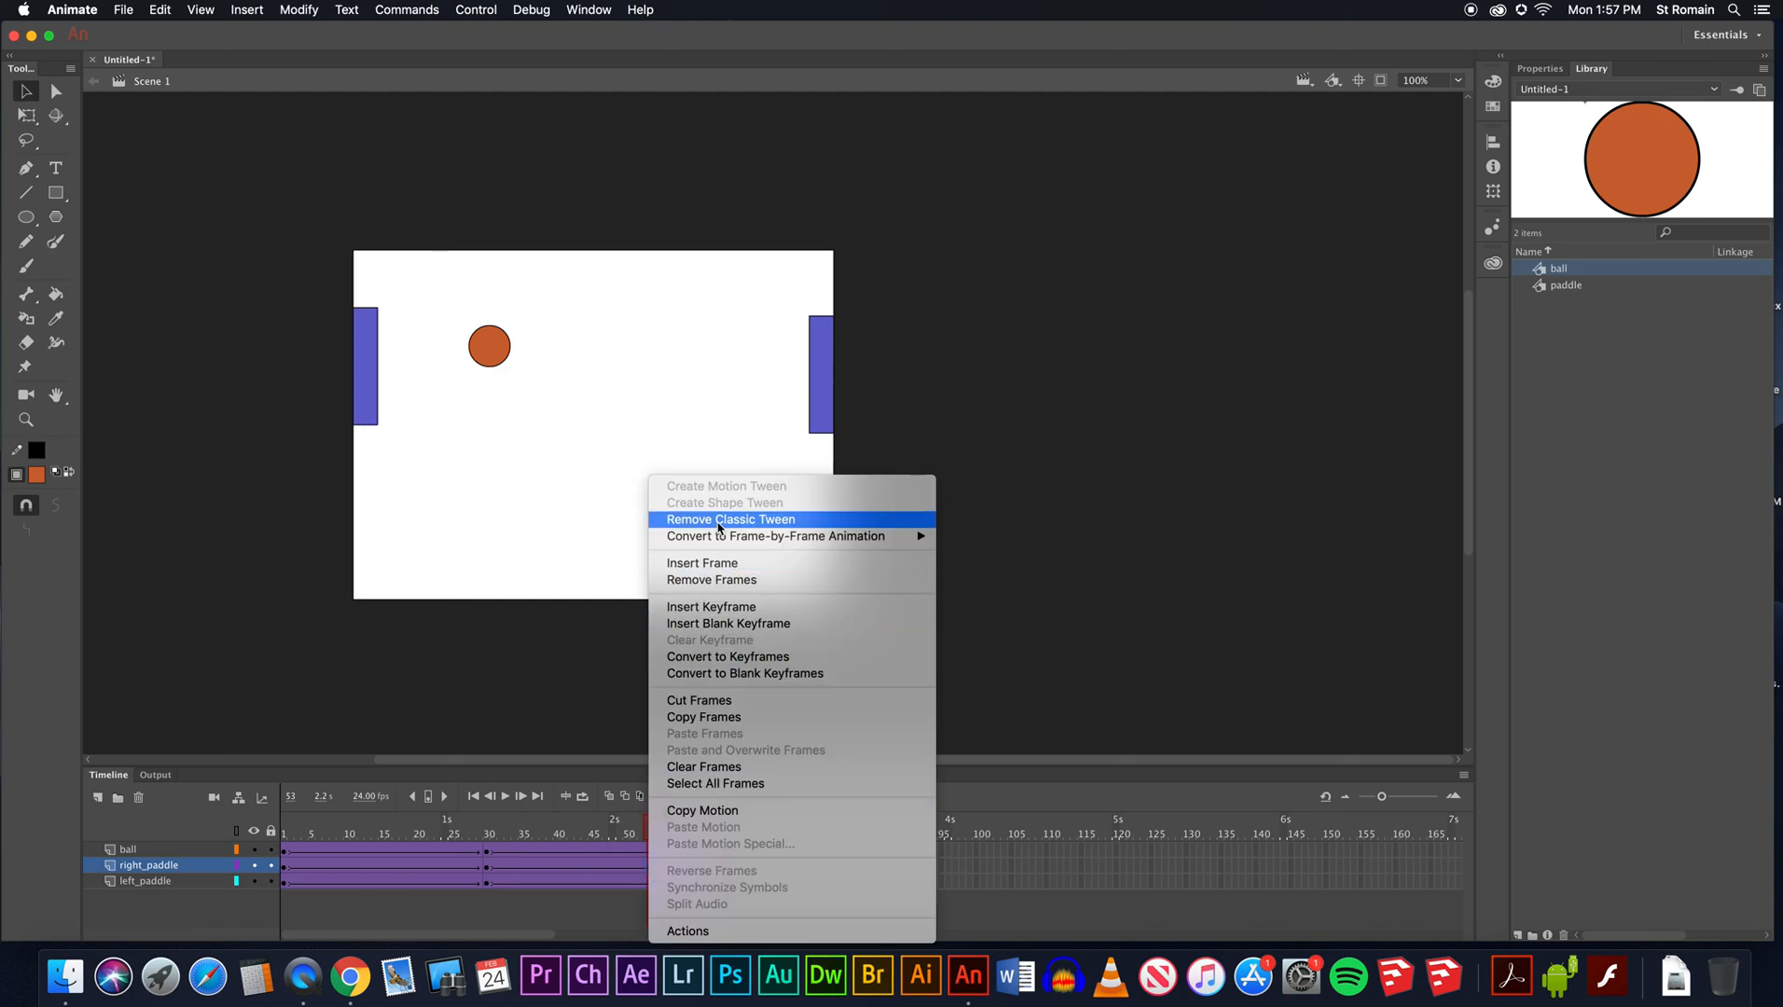
click(720, 608)
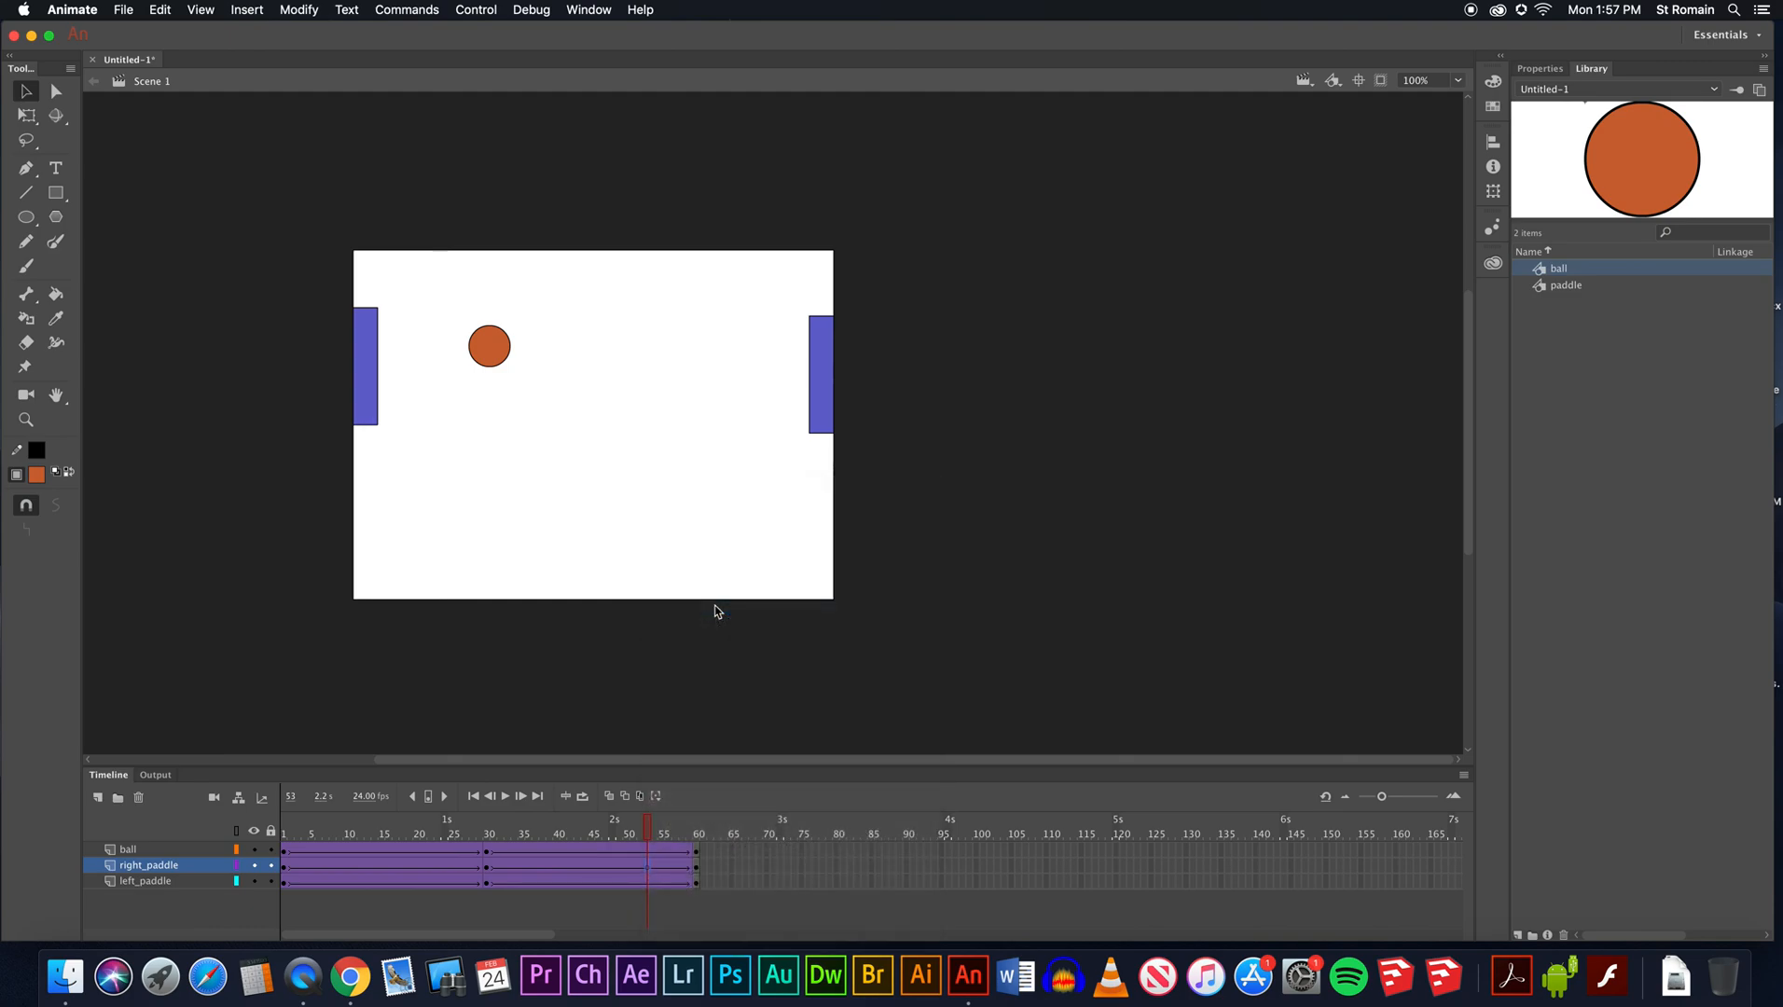
Replace the right paddle at frame 53 with a copy from frame 30 pasted in place, and scrub through its pause.
click(487, 869)
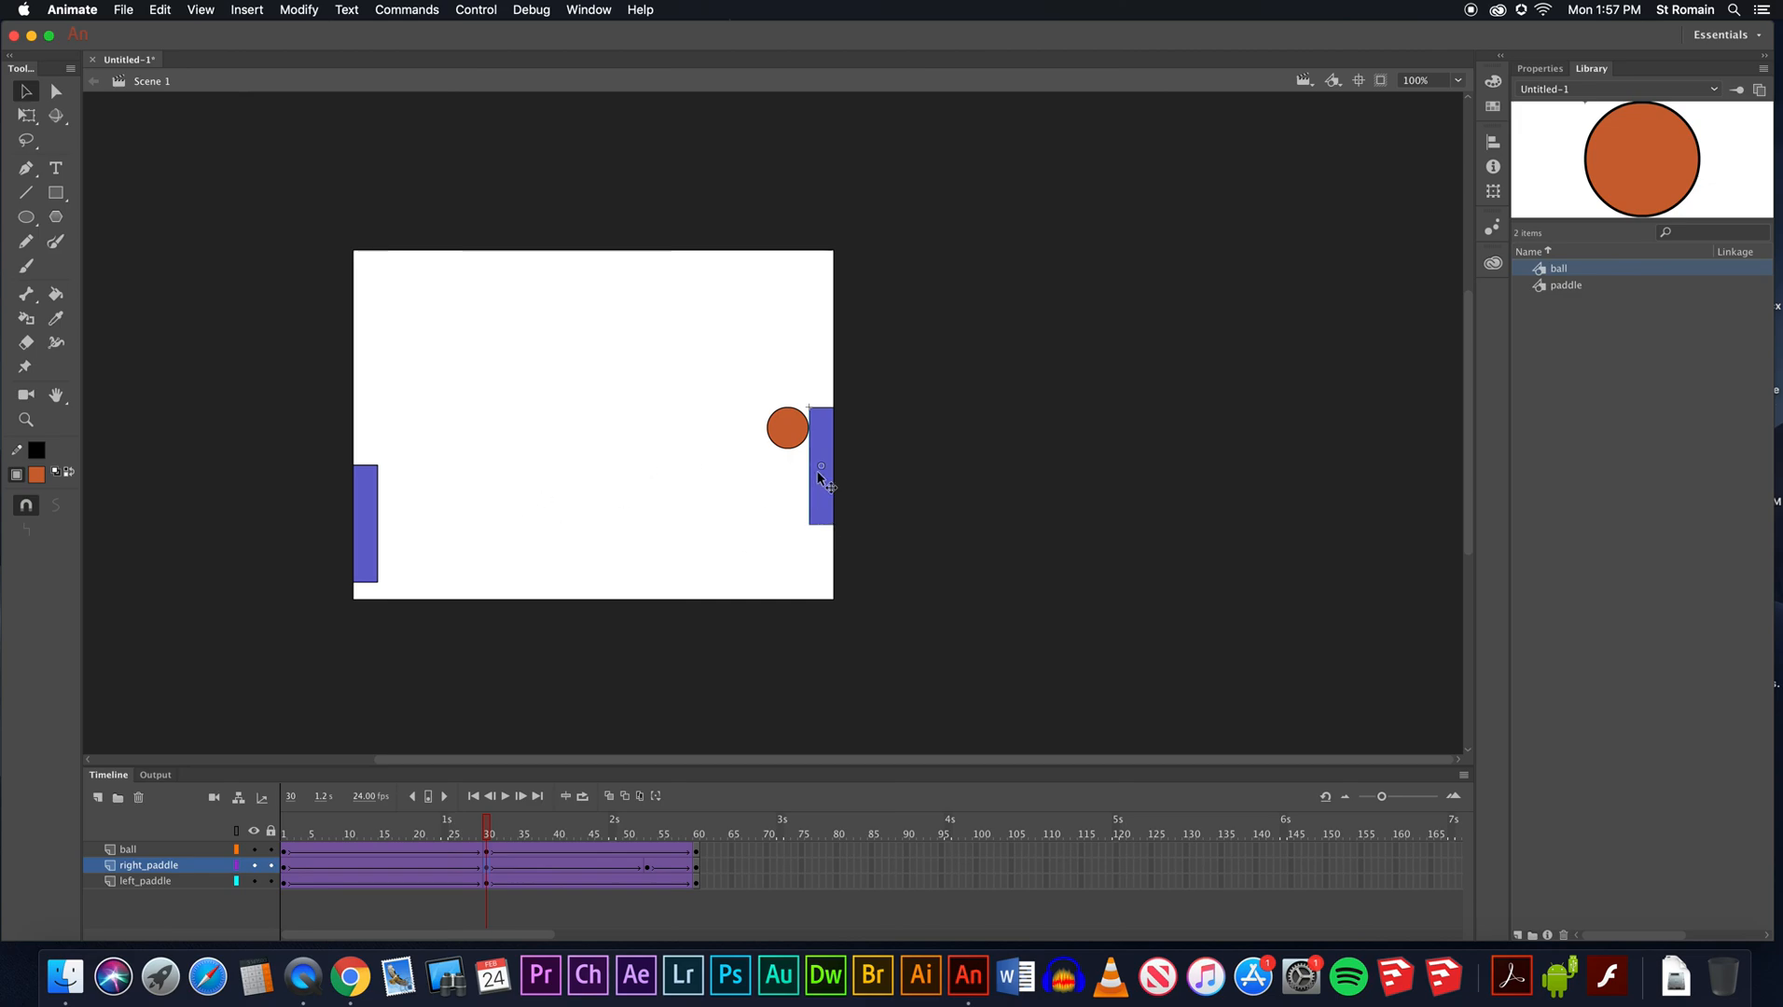
right_click(819, 490)
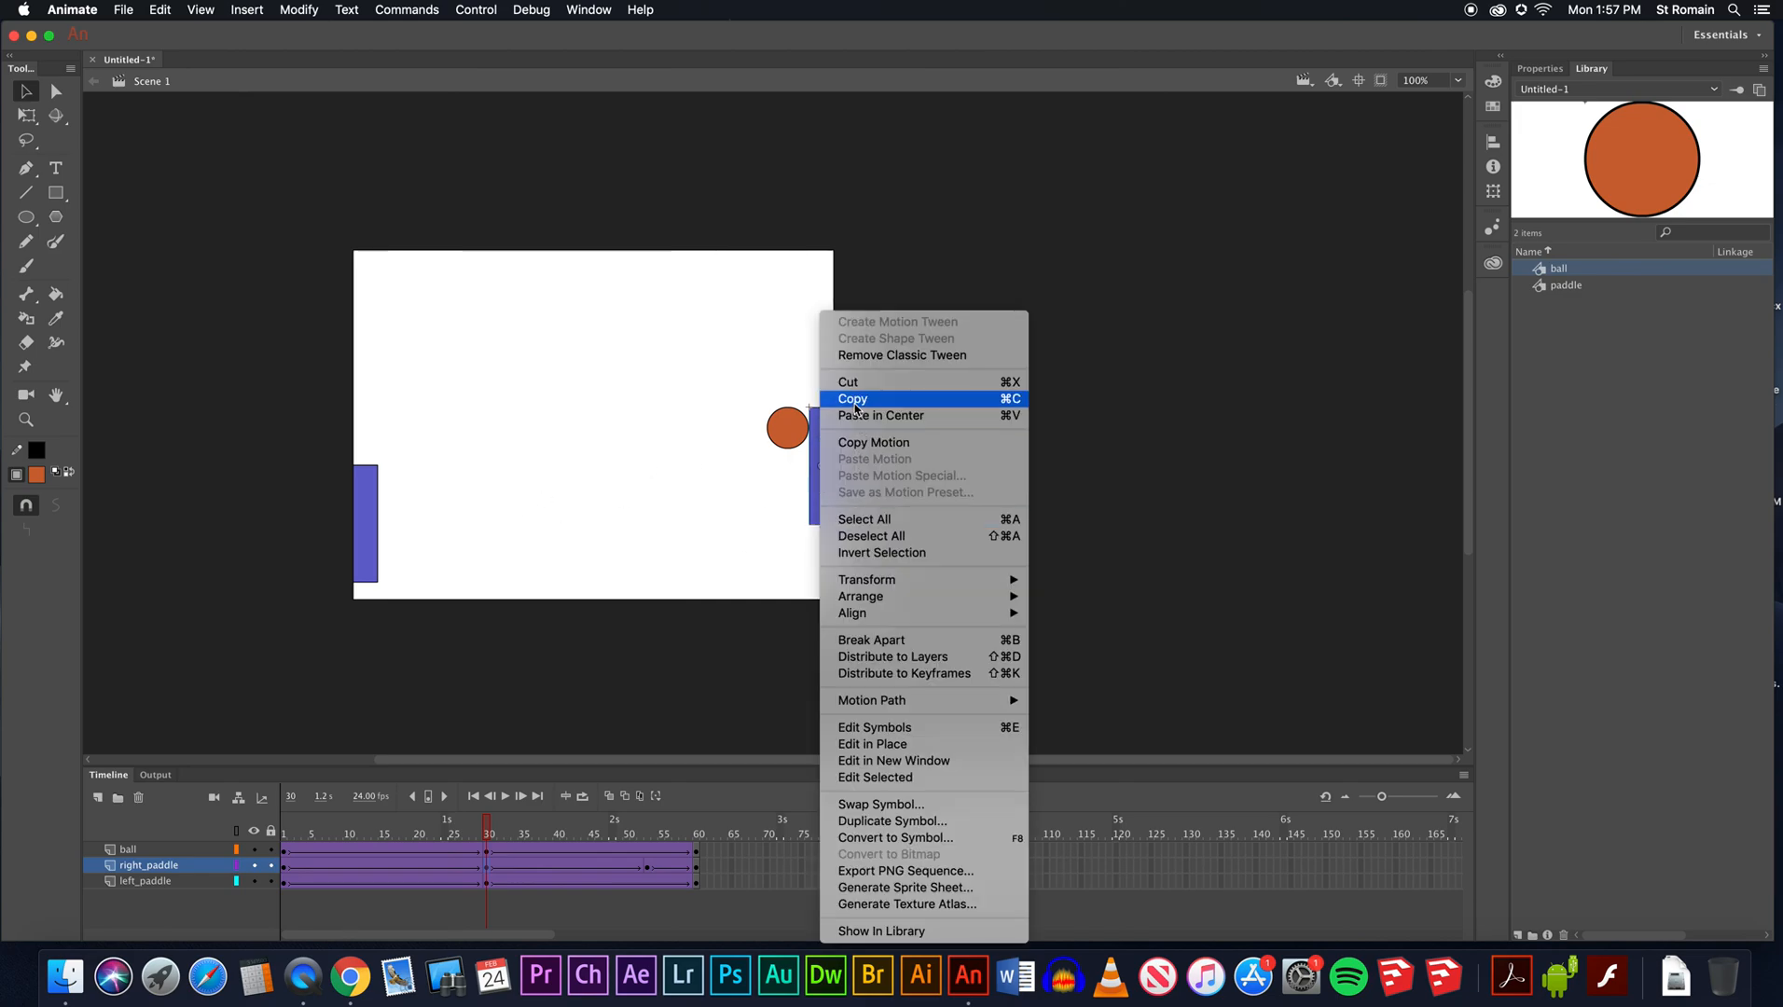
click(855, 401)
click(648, 867)
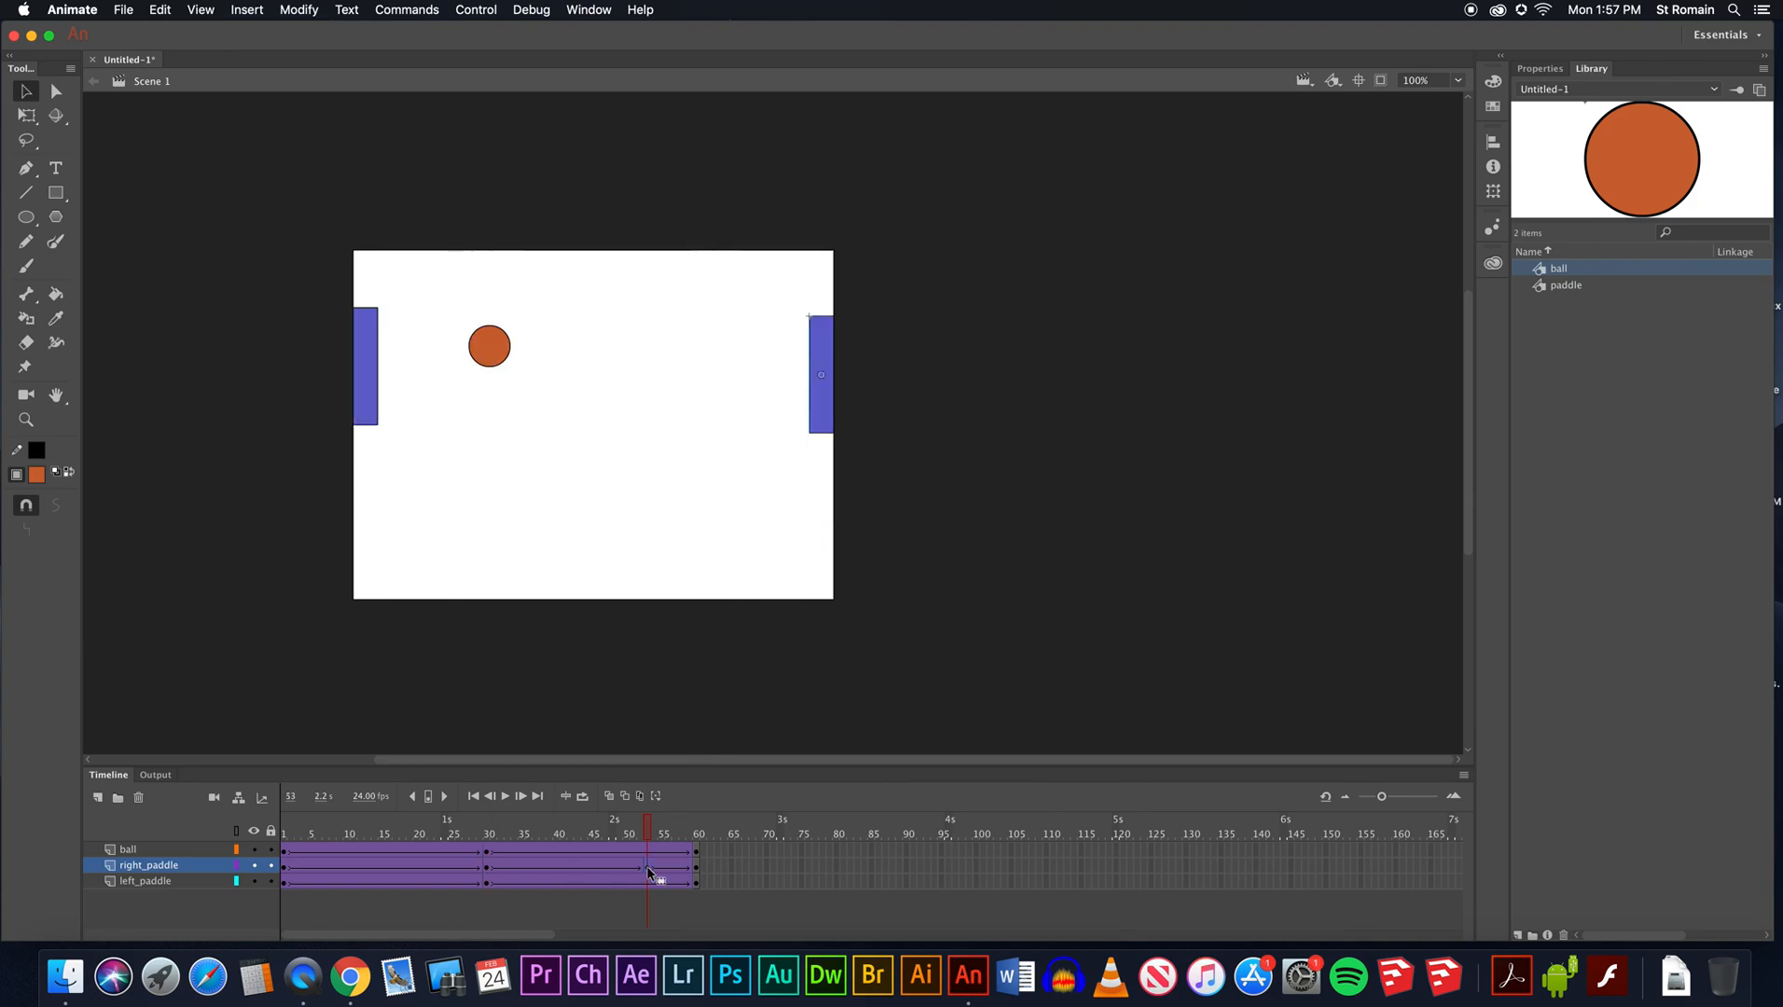
key(F7)
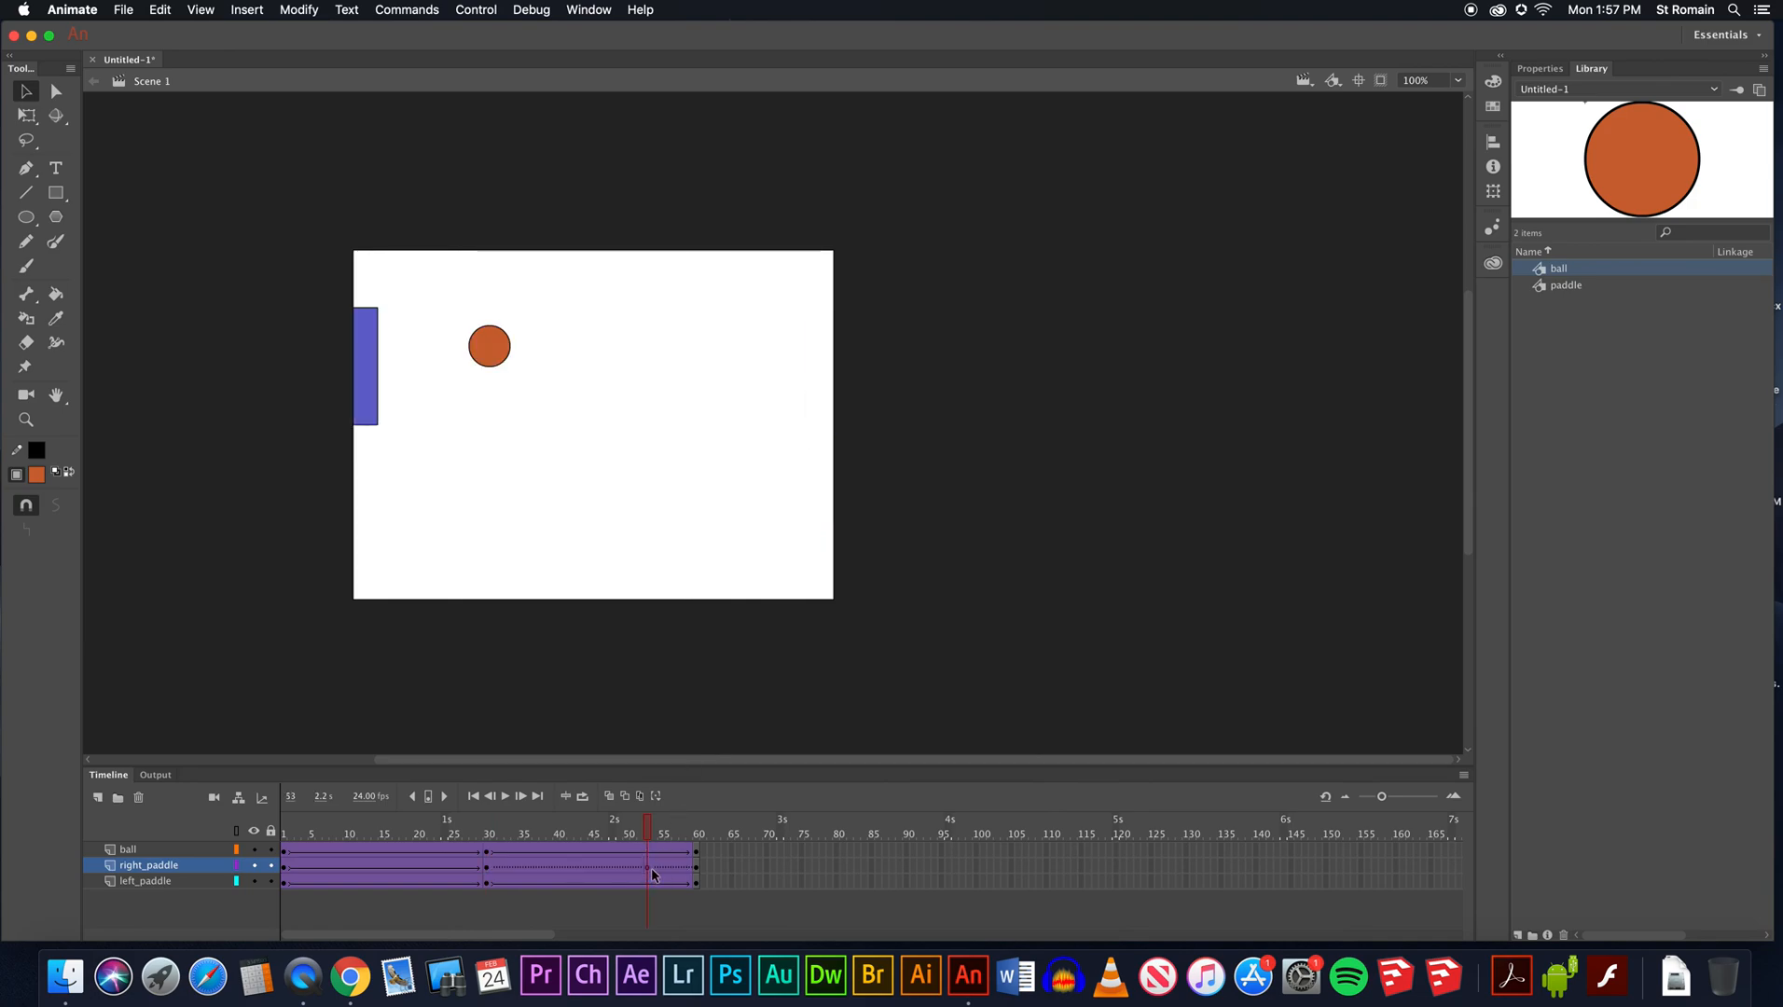
right_click(806, 482)
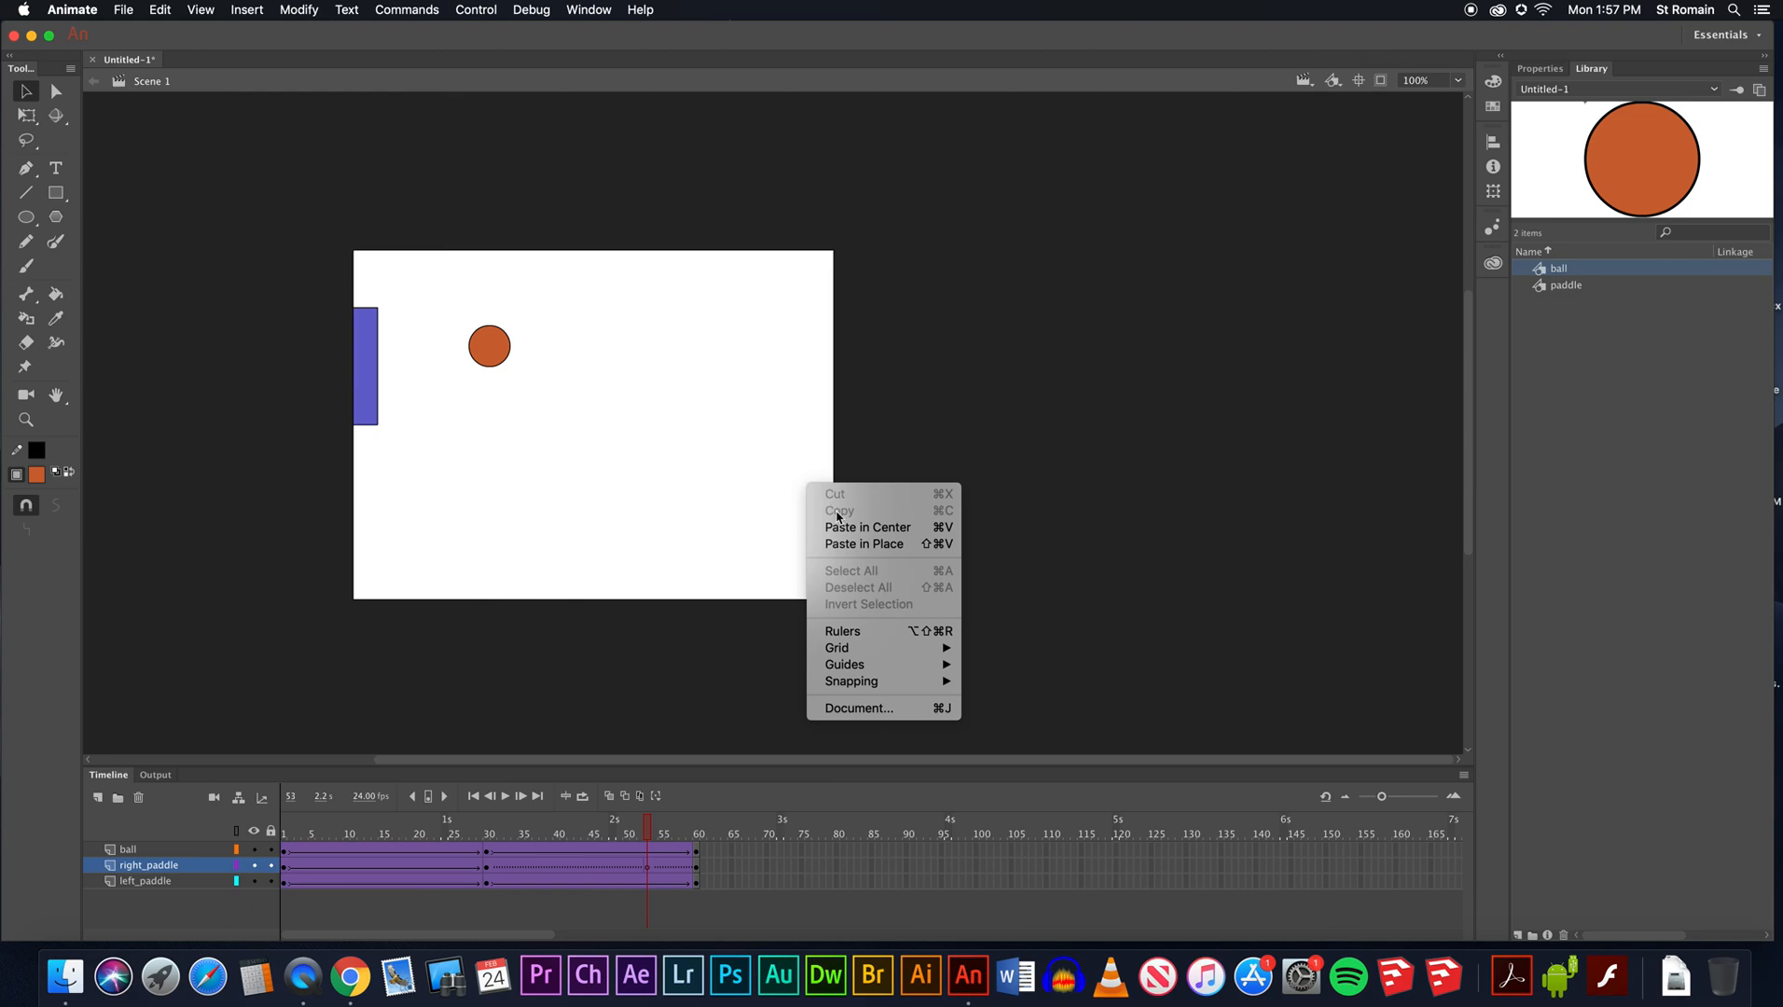
click(863, 544)
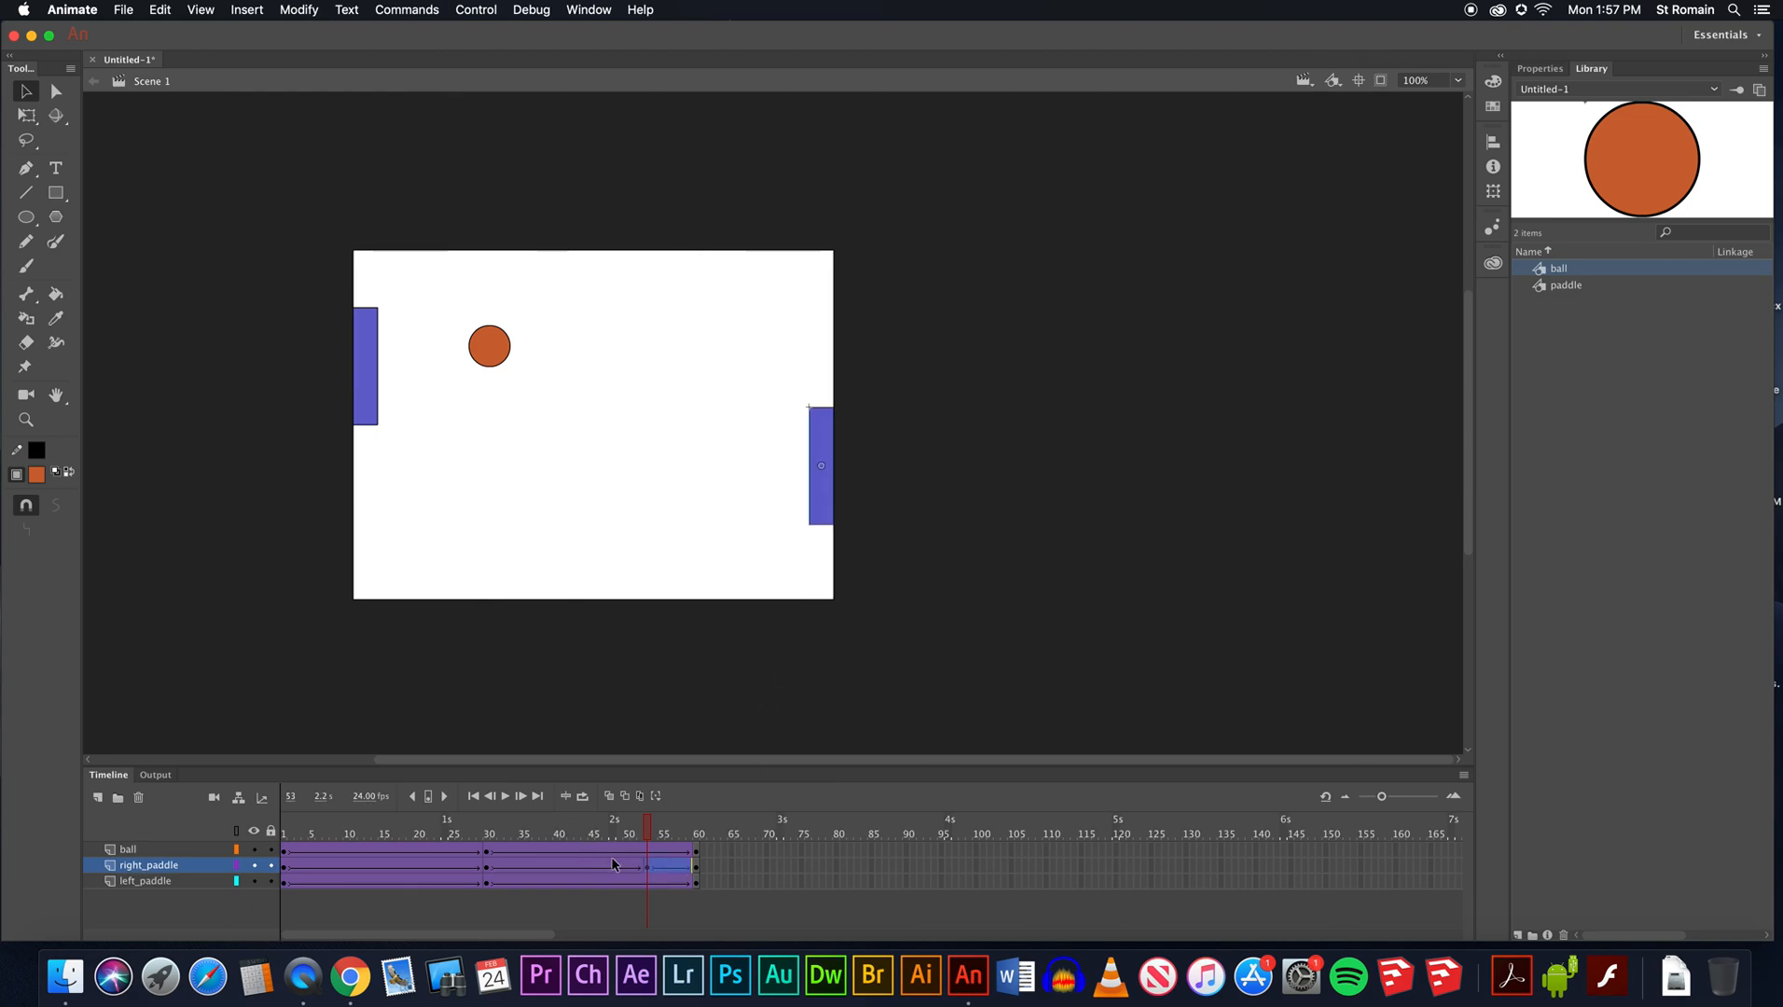
drag(552, 832, 658, 843)
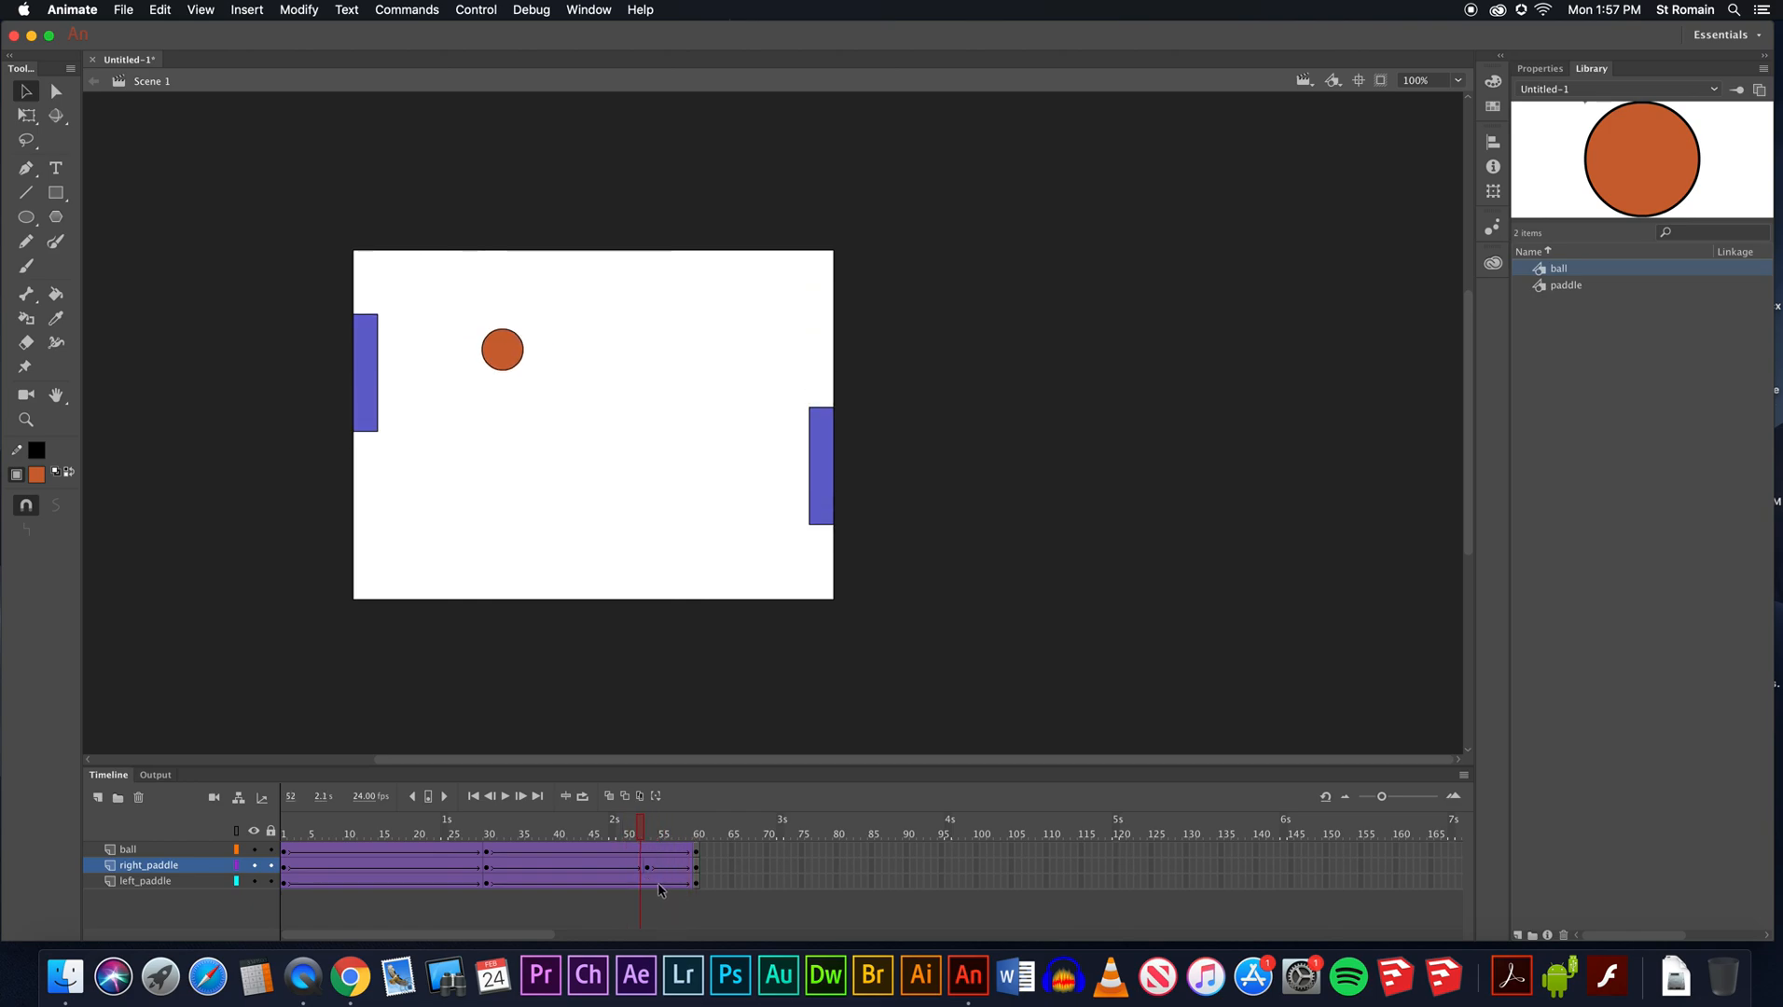
Insert a keyframe at frame 56 of the left_paddle layer and delete the paddle on that frame.
click(669, 882)
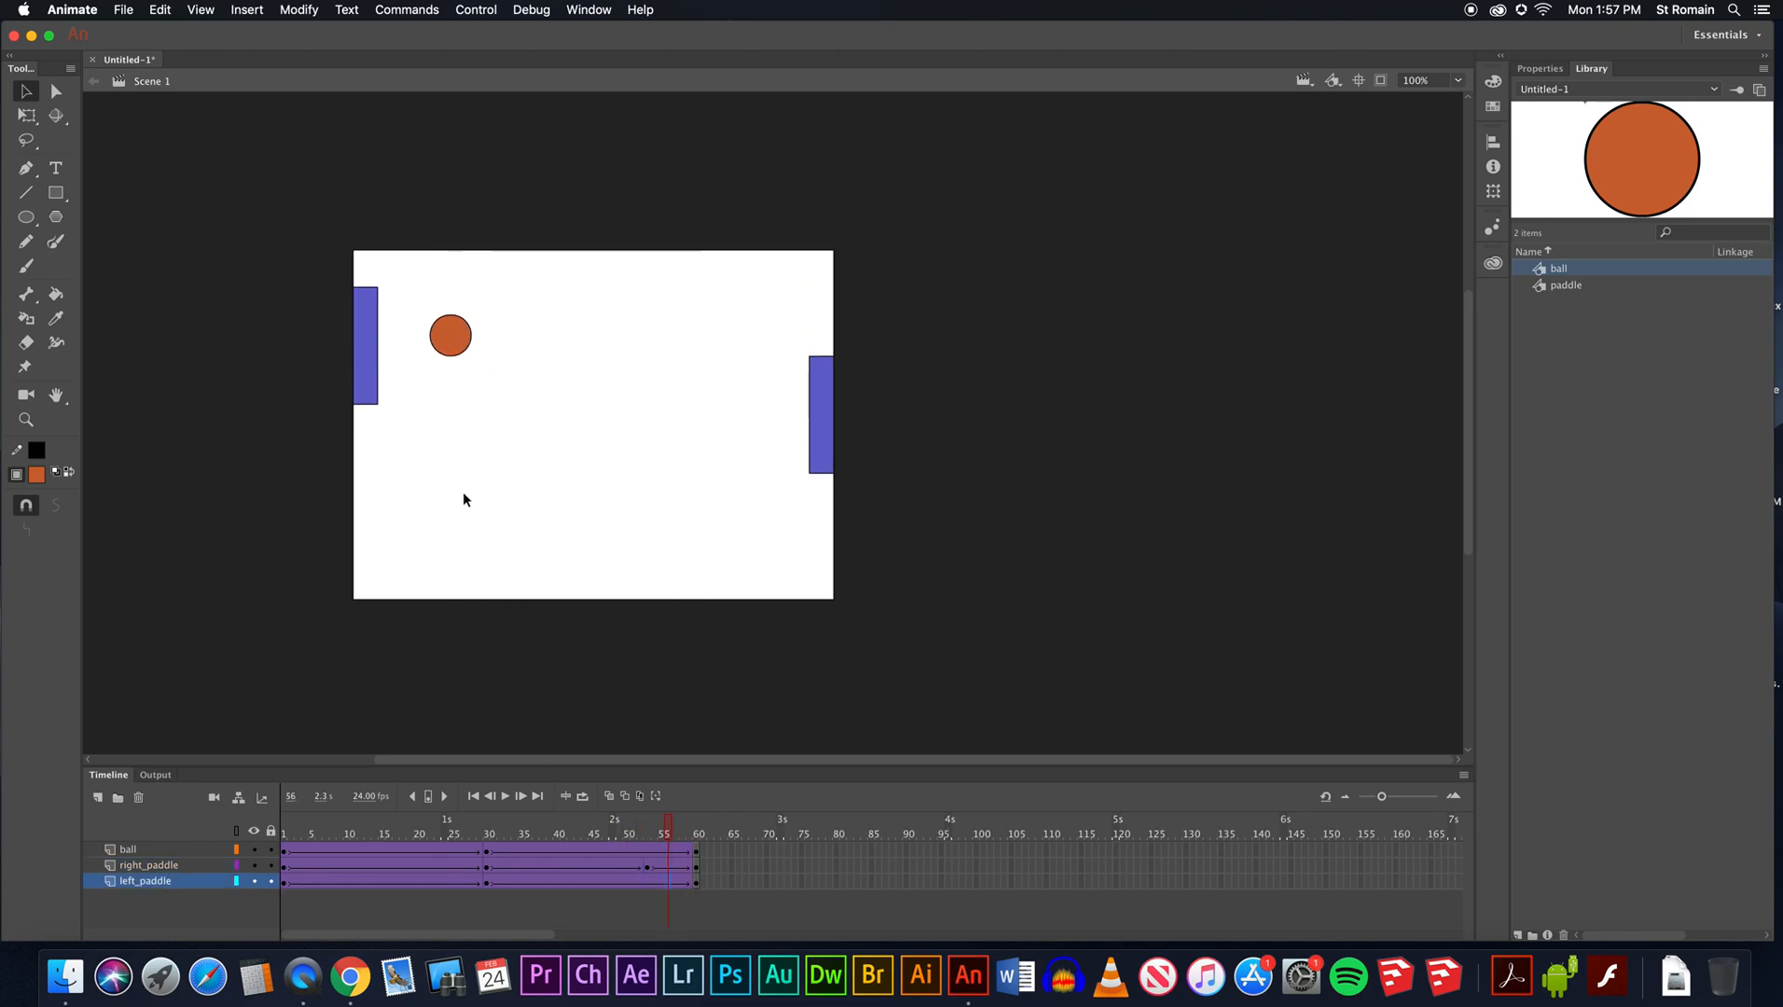
right_click(669, 888)
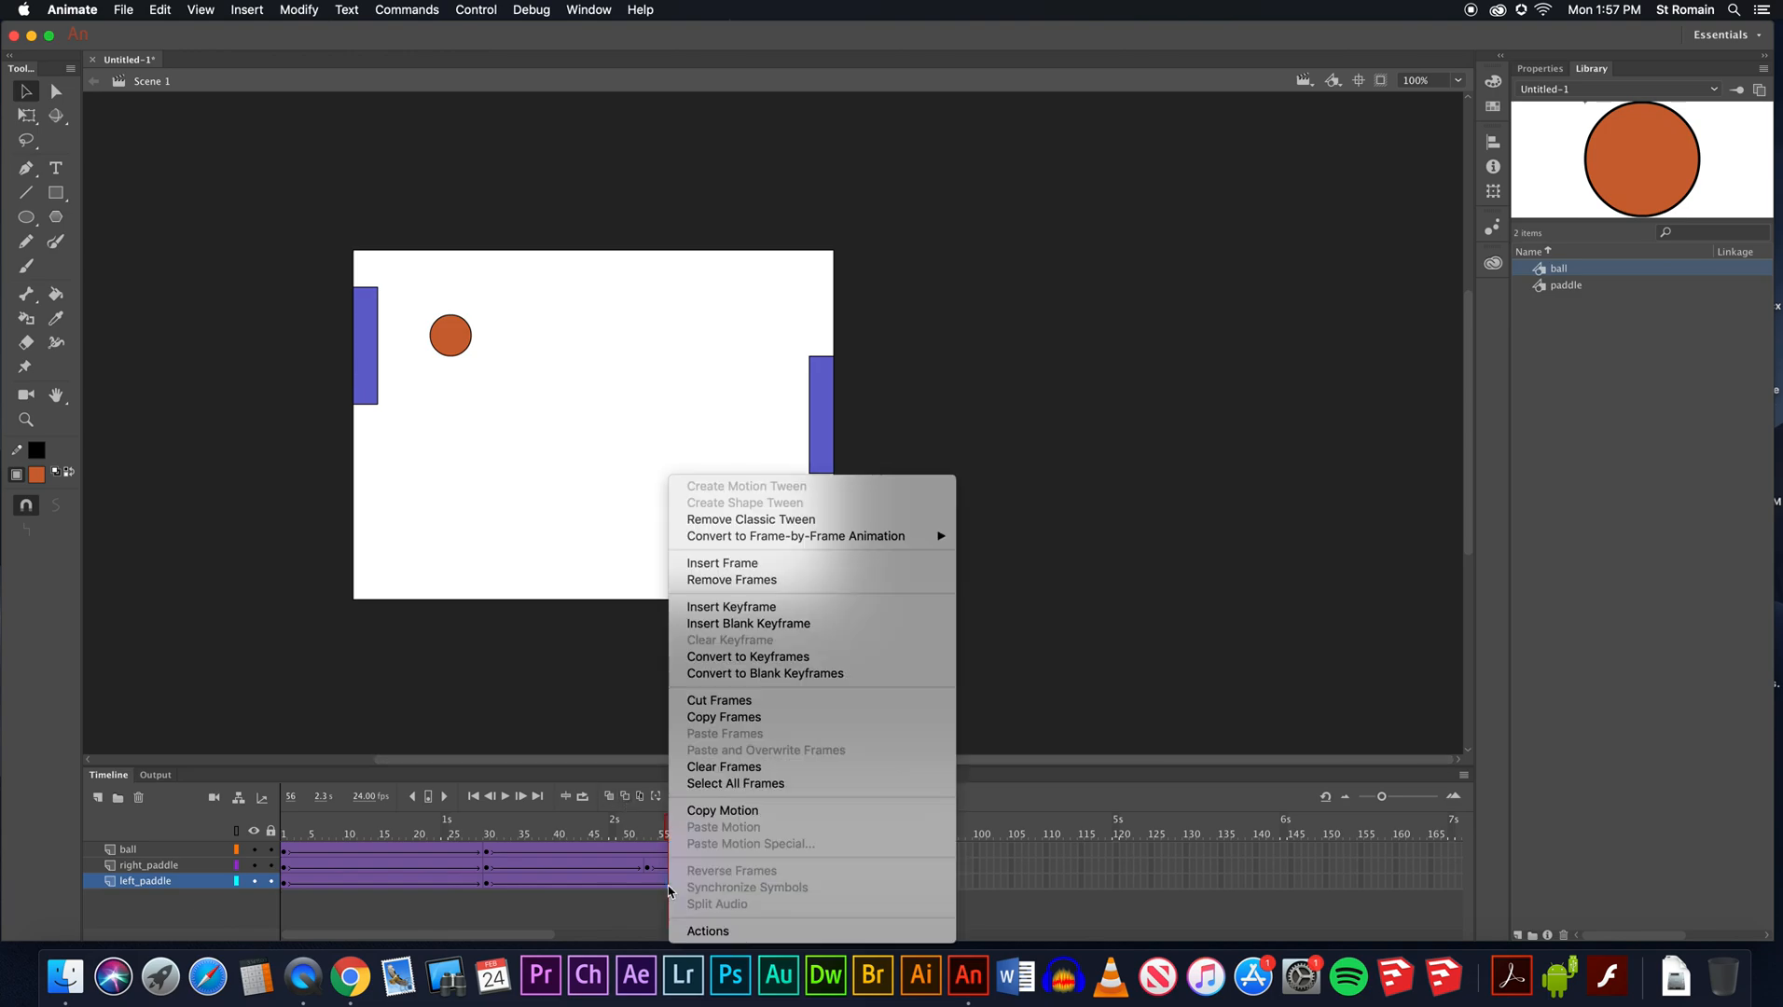
click(731, 606)
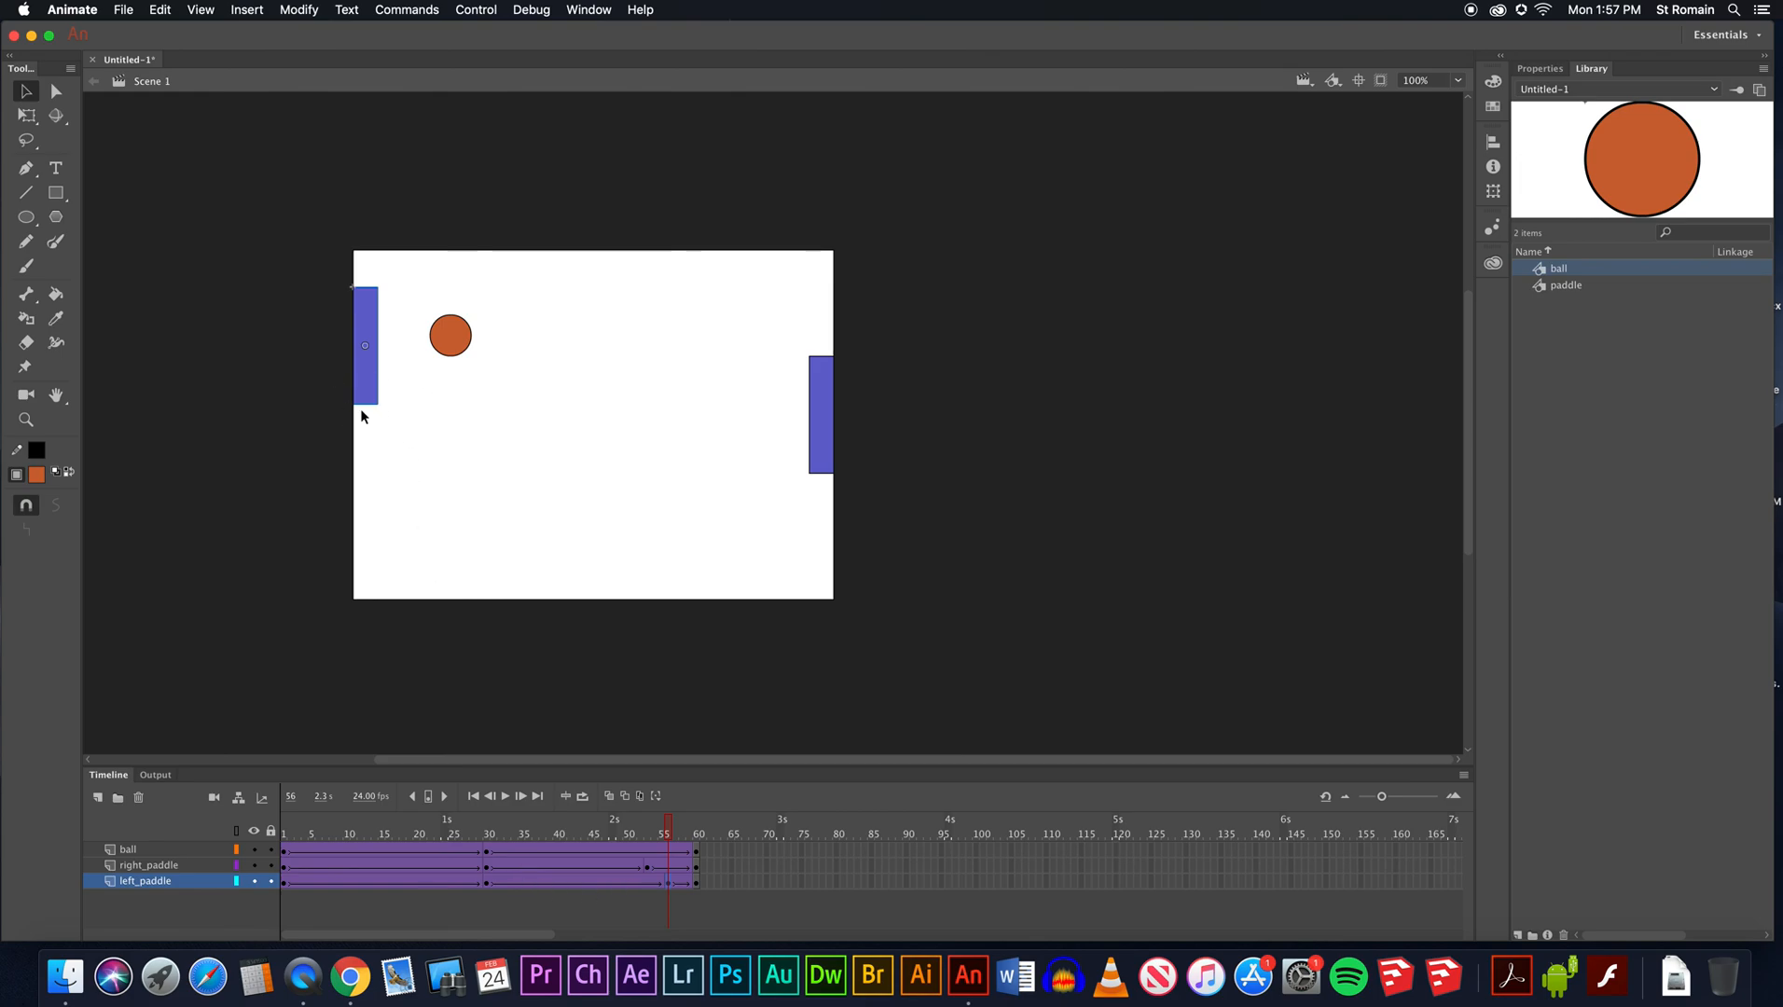
key(Delete)
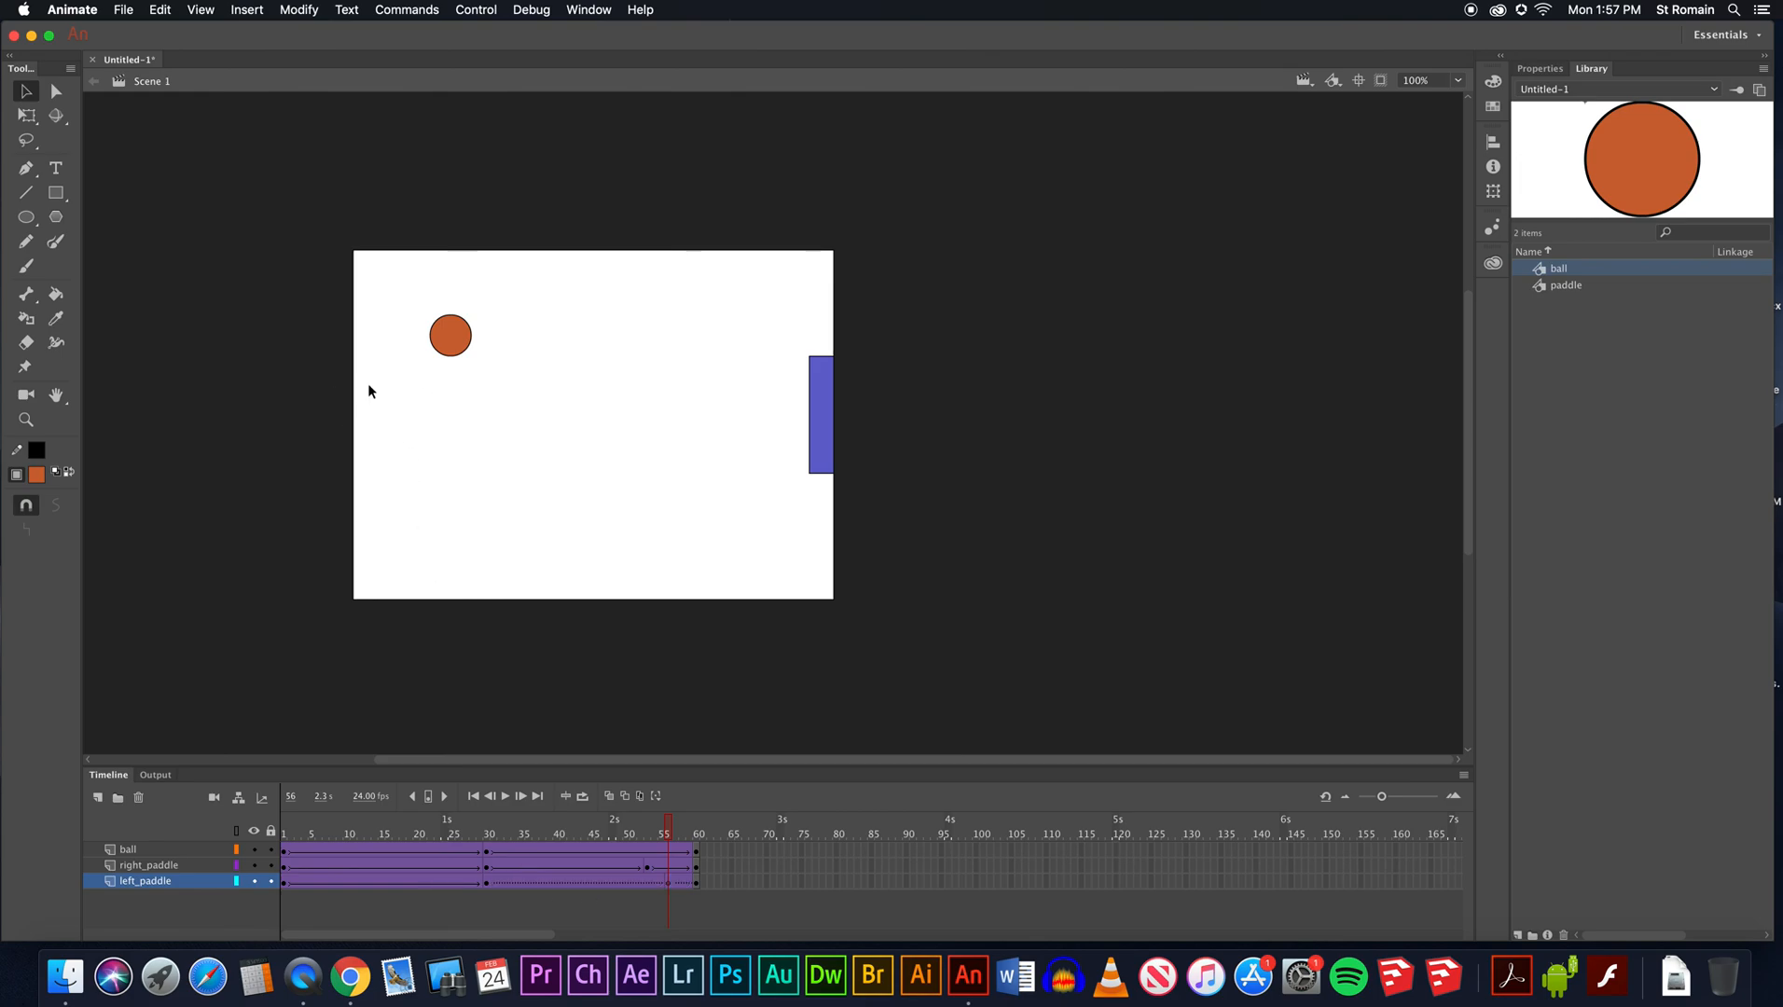
Copy the left paddle from frame 30 and paste it in place at frame 56 of the left_paddle layer.
click(485, 873)
right_click(367, 559)
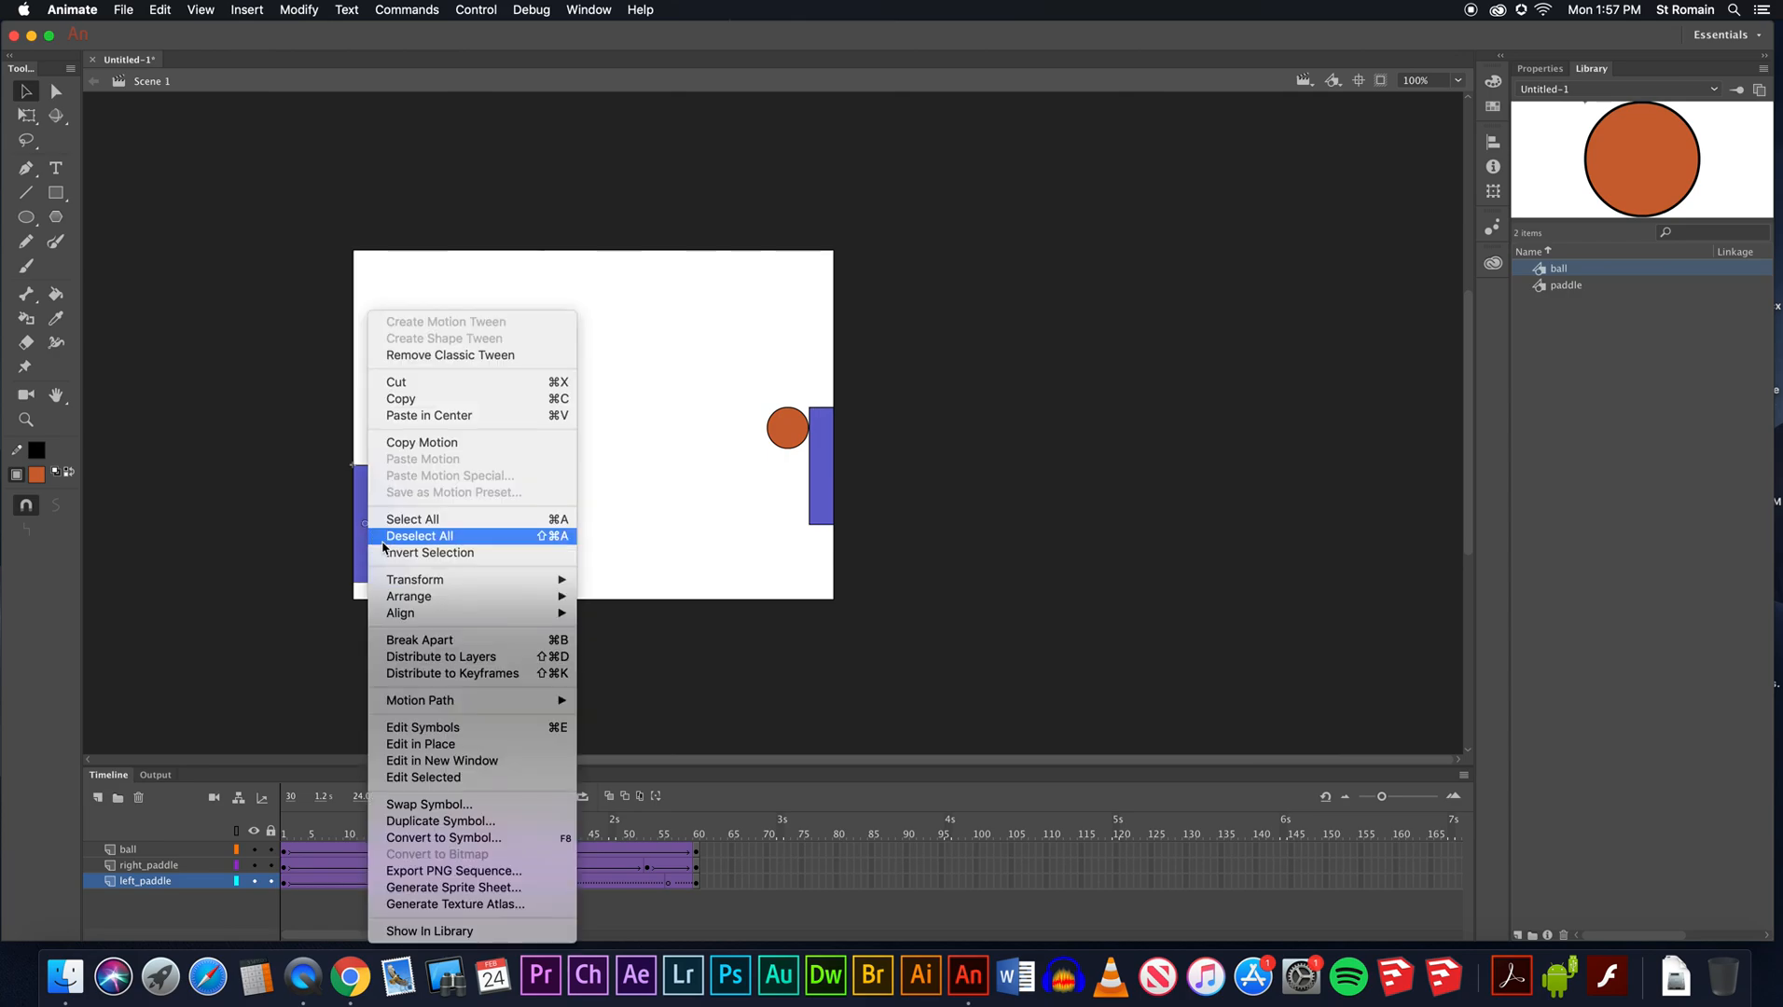
click(401, 399)
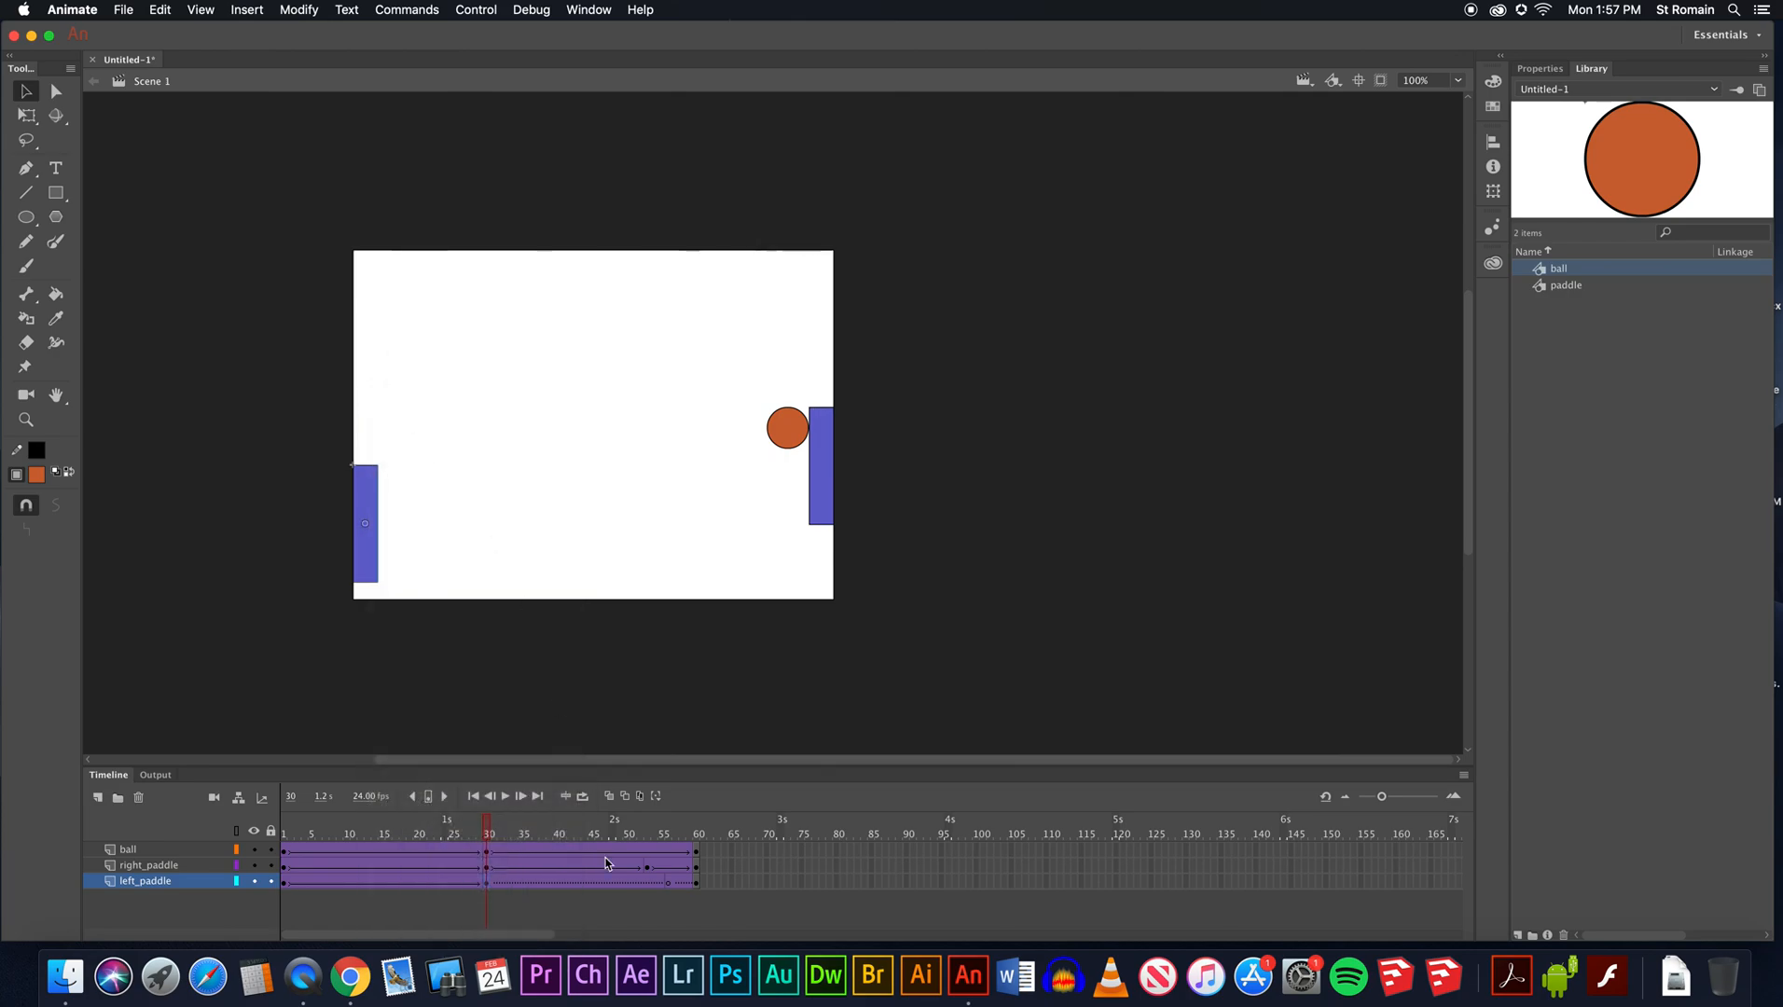
click(665, 886)
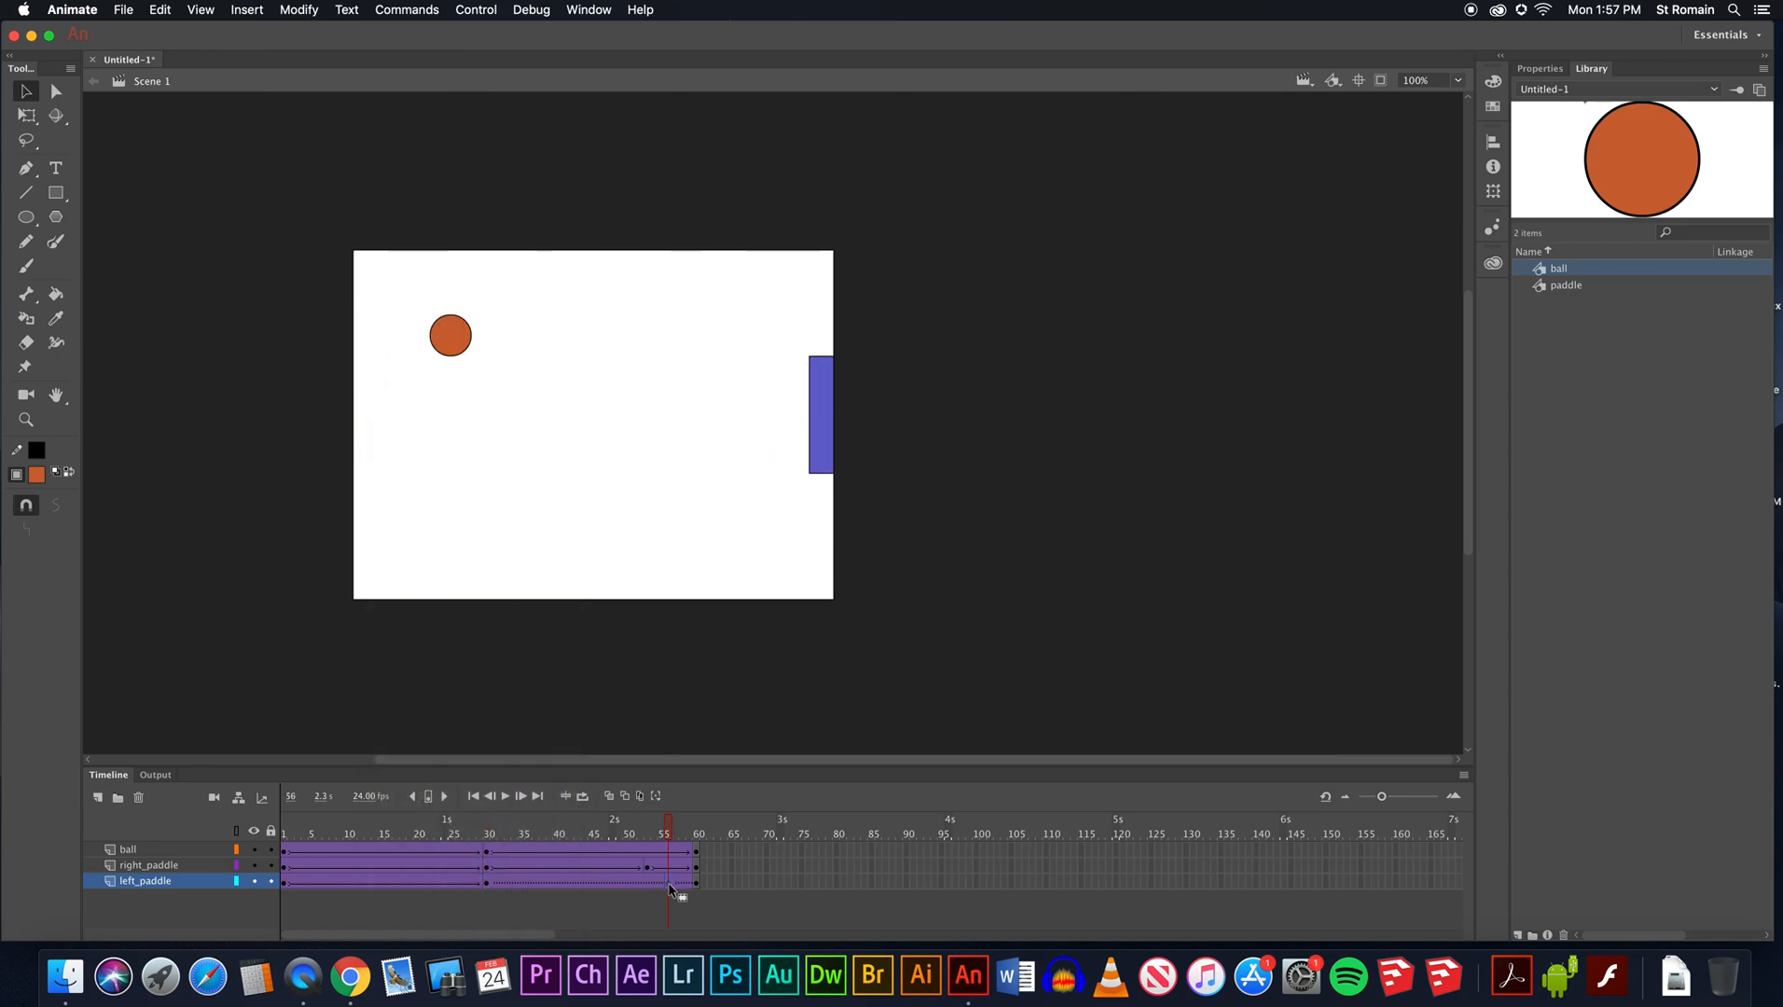
right_click(480, 415)
click(526, 481)
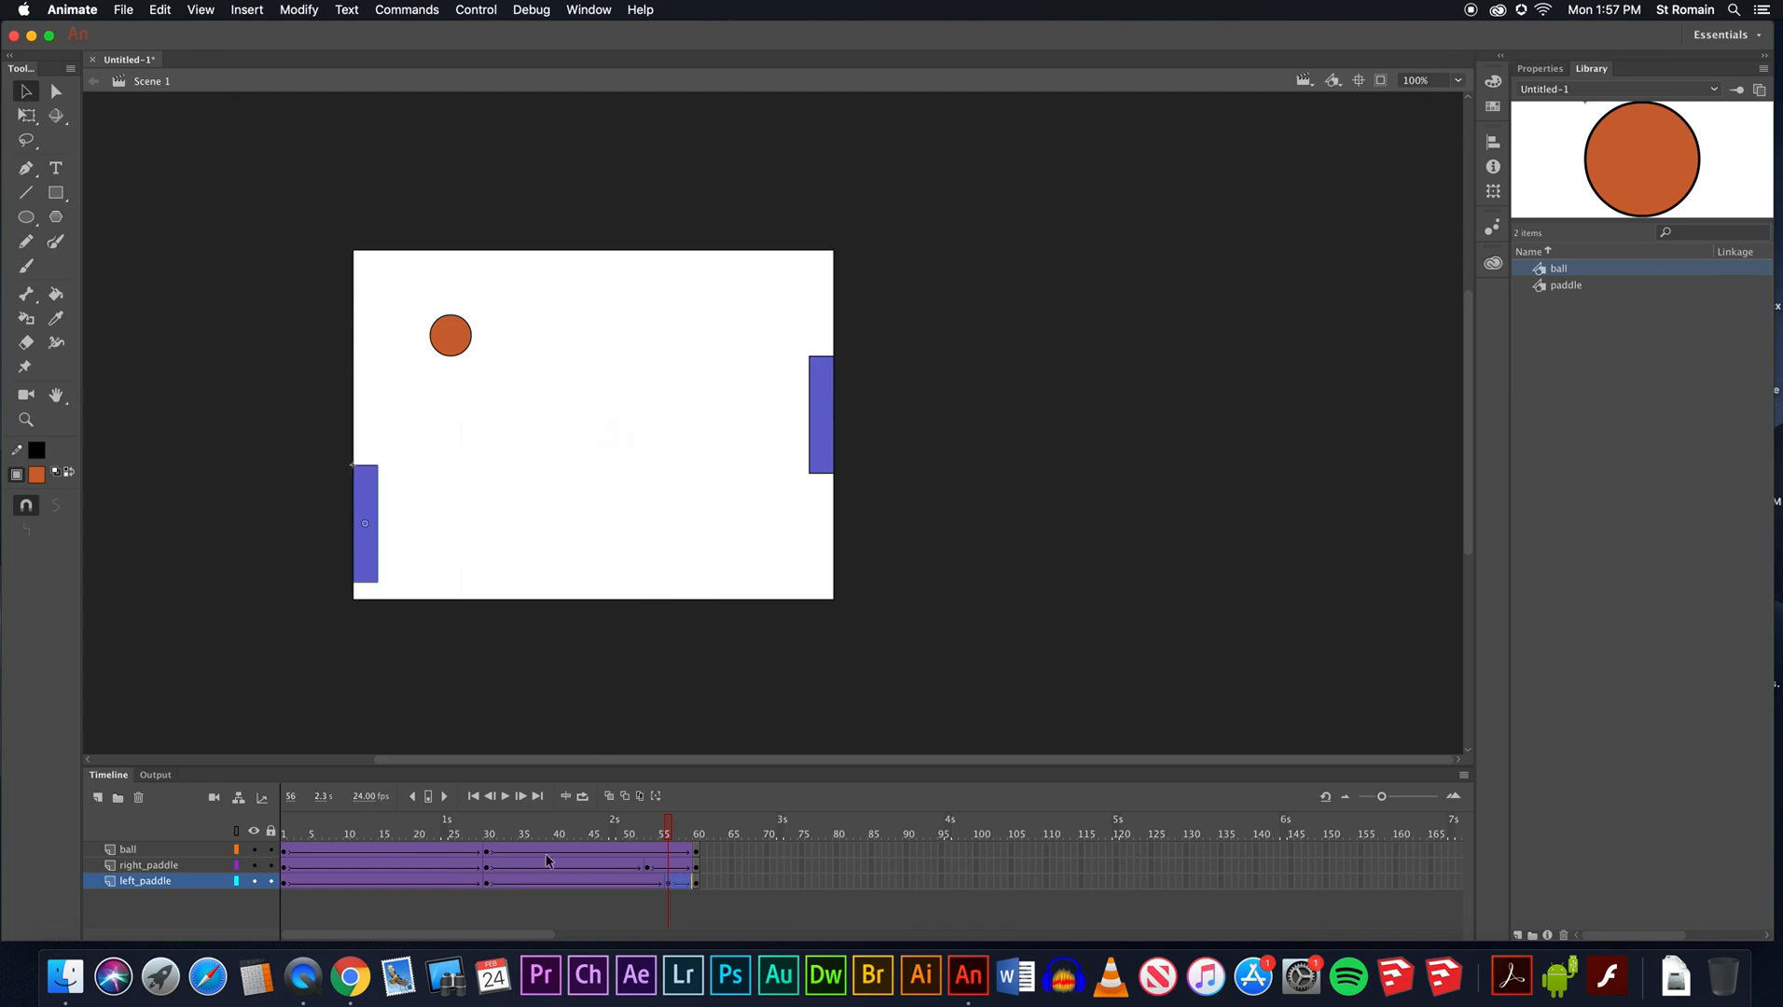
Scrub through the left paddle's pause after frame 30, test the movie in a preview window, and close the preview.
click(487, 883)
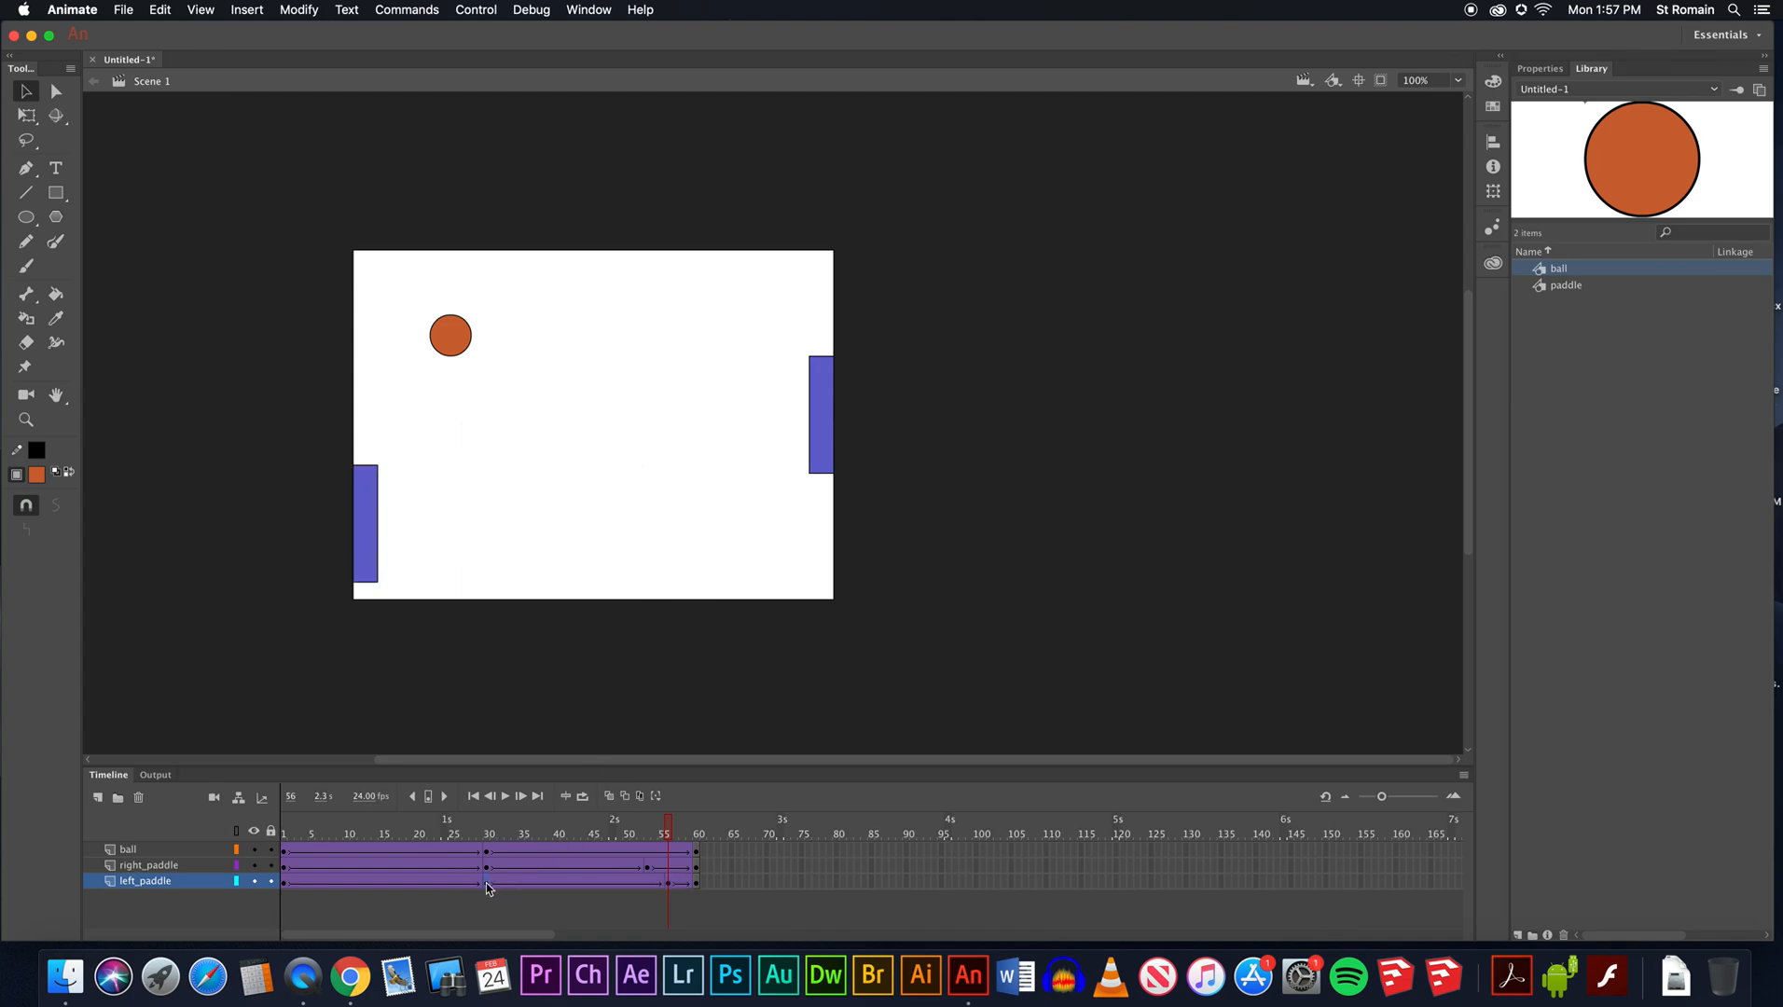
click(668, 885)
drag(499, 833, 588, 853)
key(super+Return)
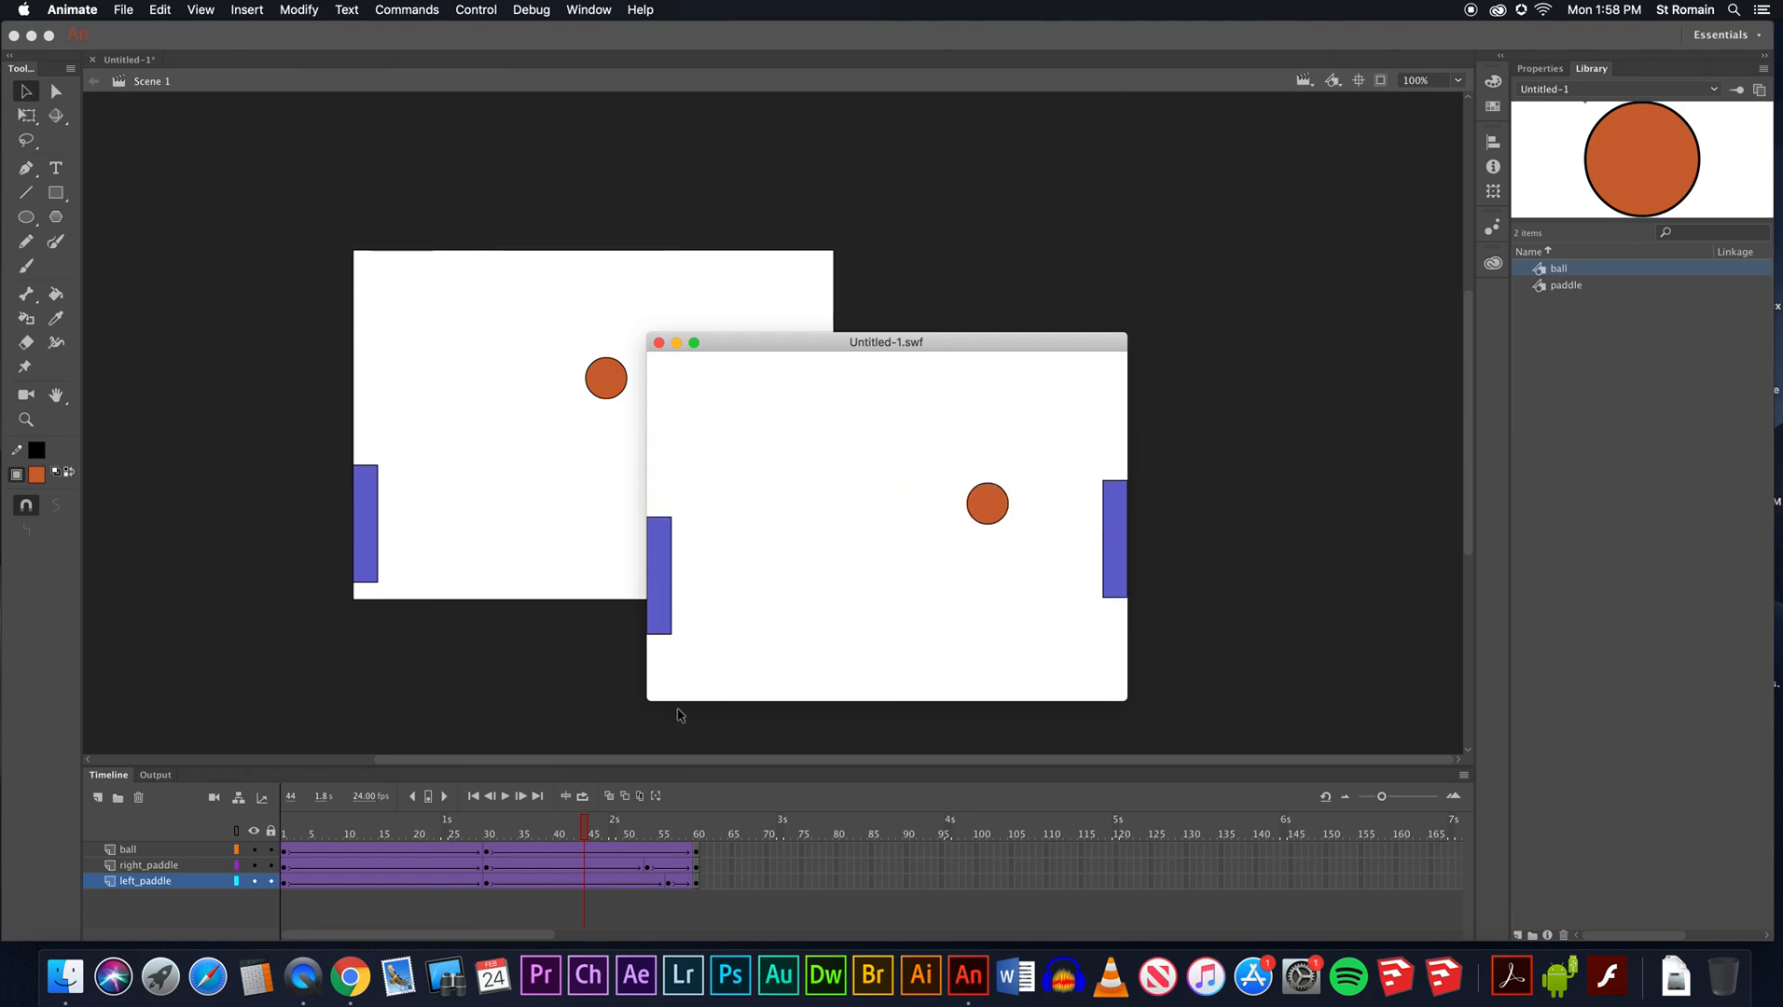
drag(771, 345, 976, 256)
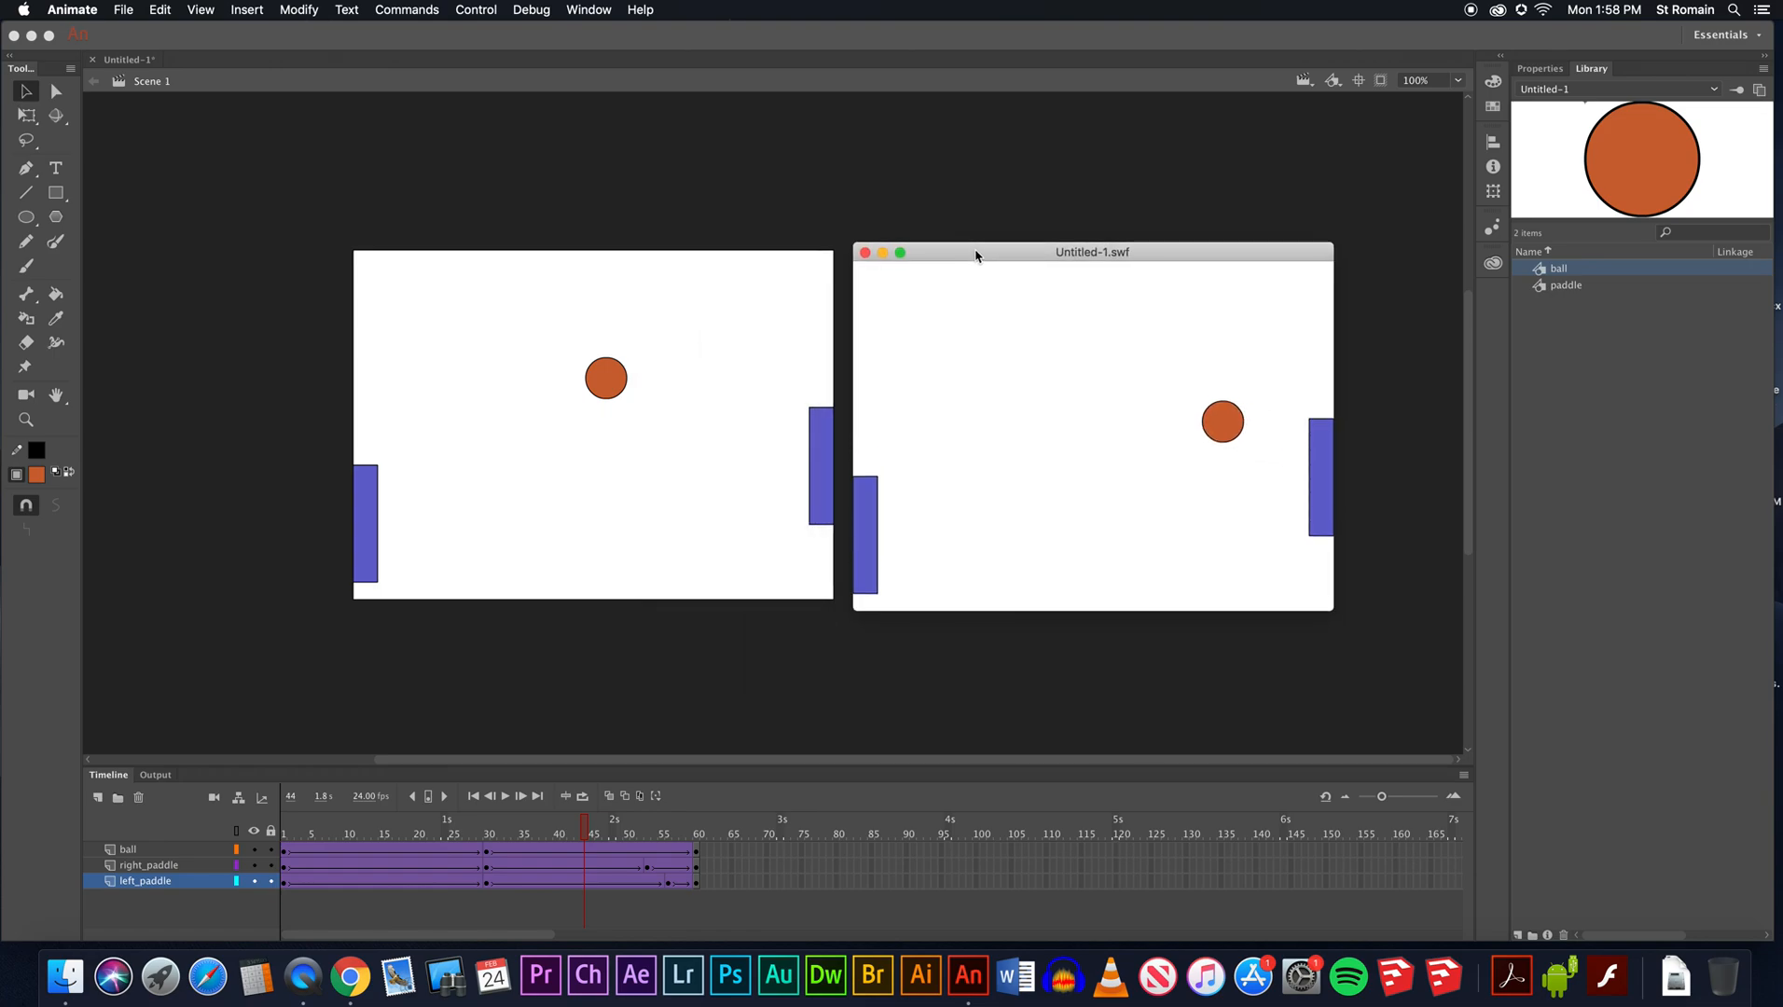
click(865, 257)
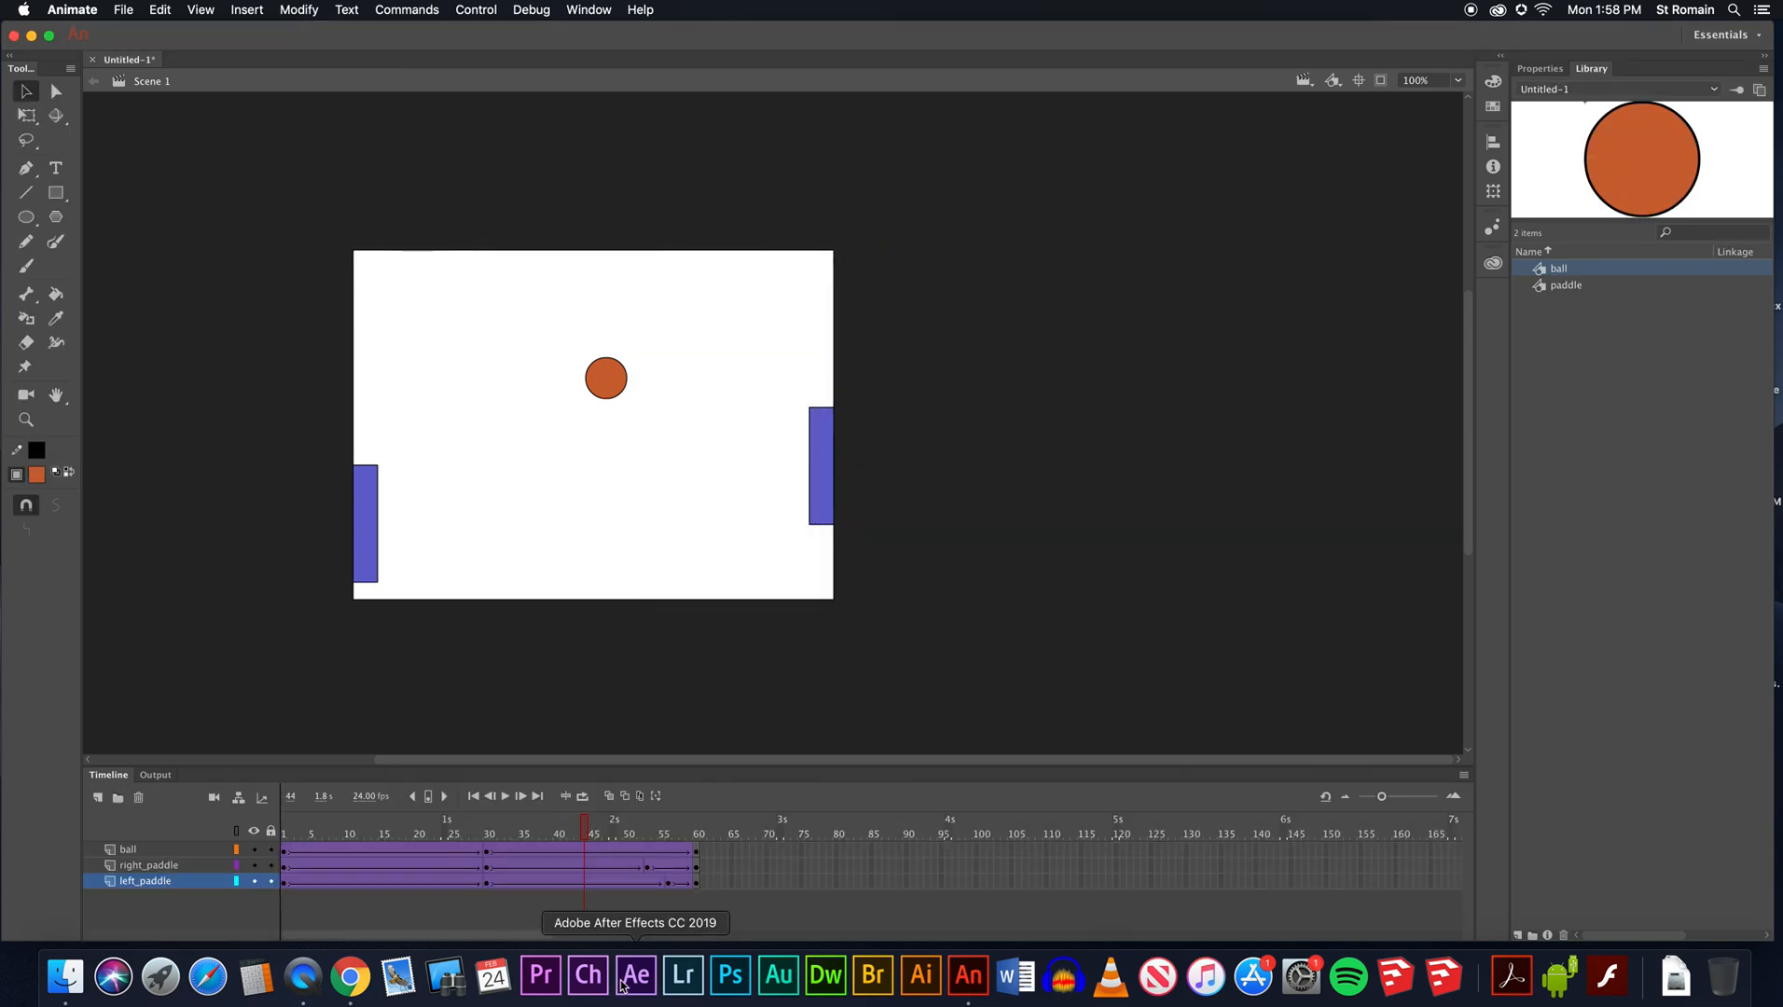
Return the playhead to frame 1 and open the Save As dialog for the document.
drag(583, 830, 269, 819)
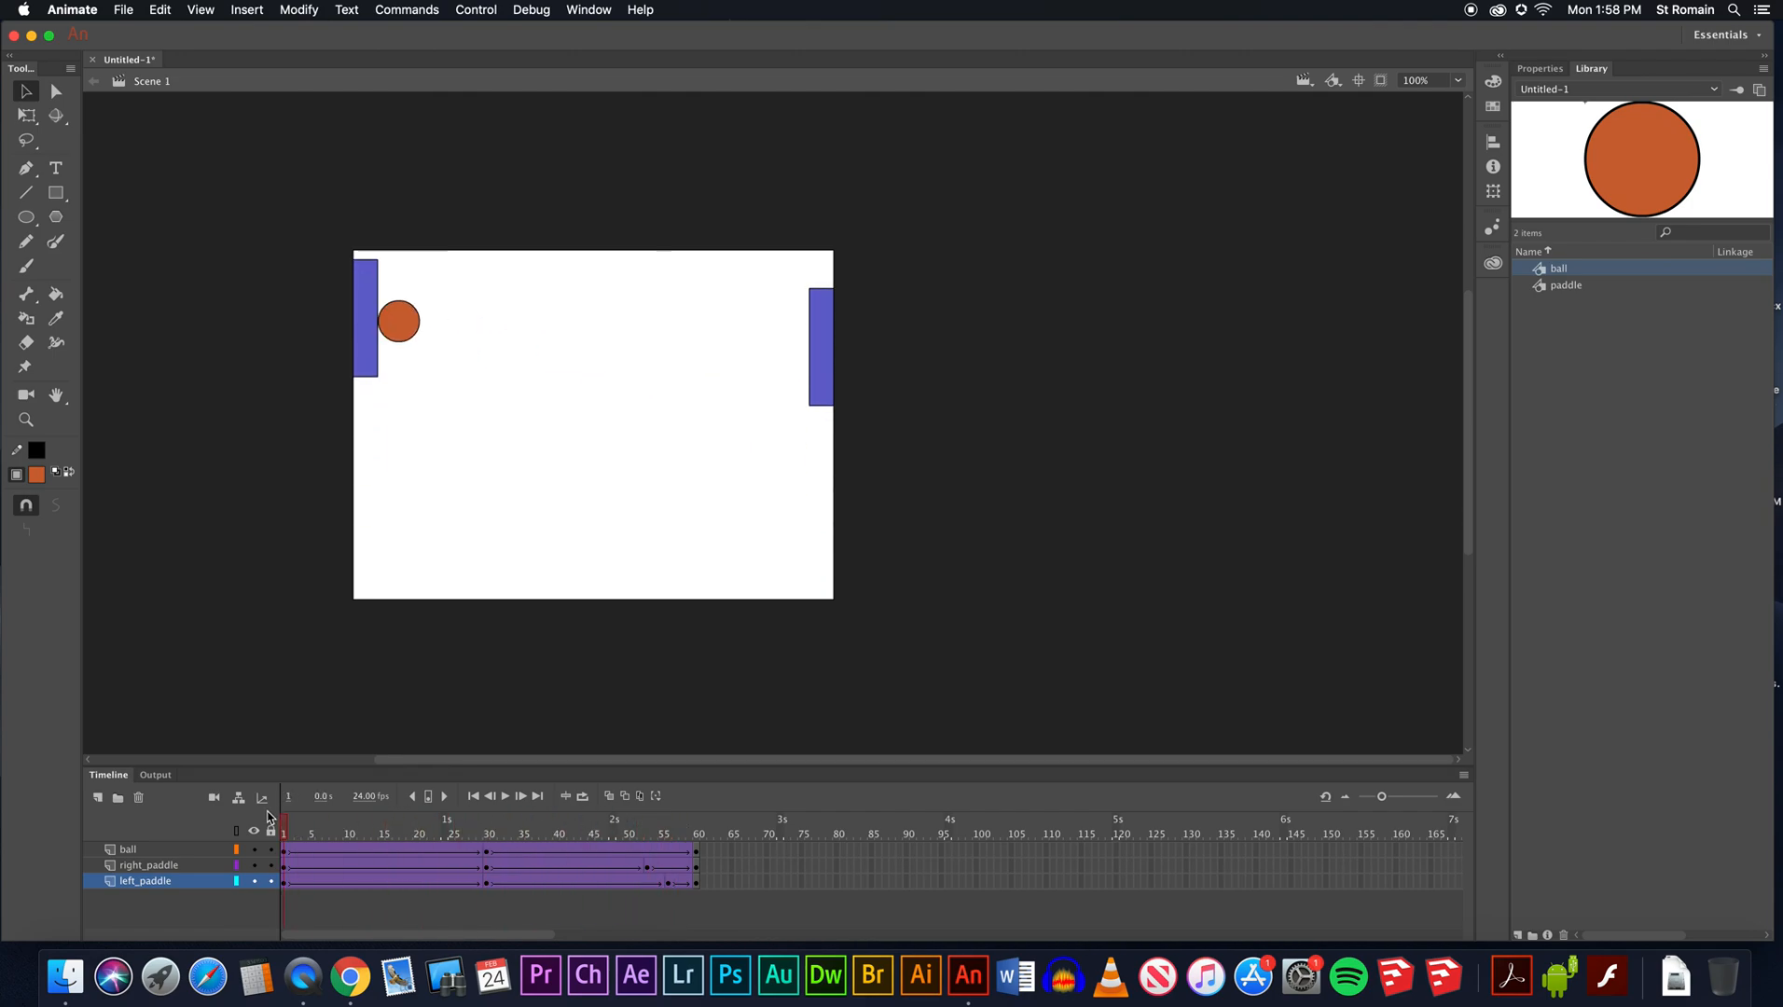
click(123, 10)
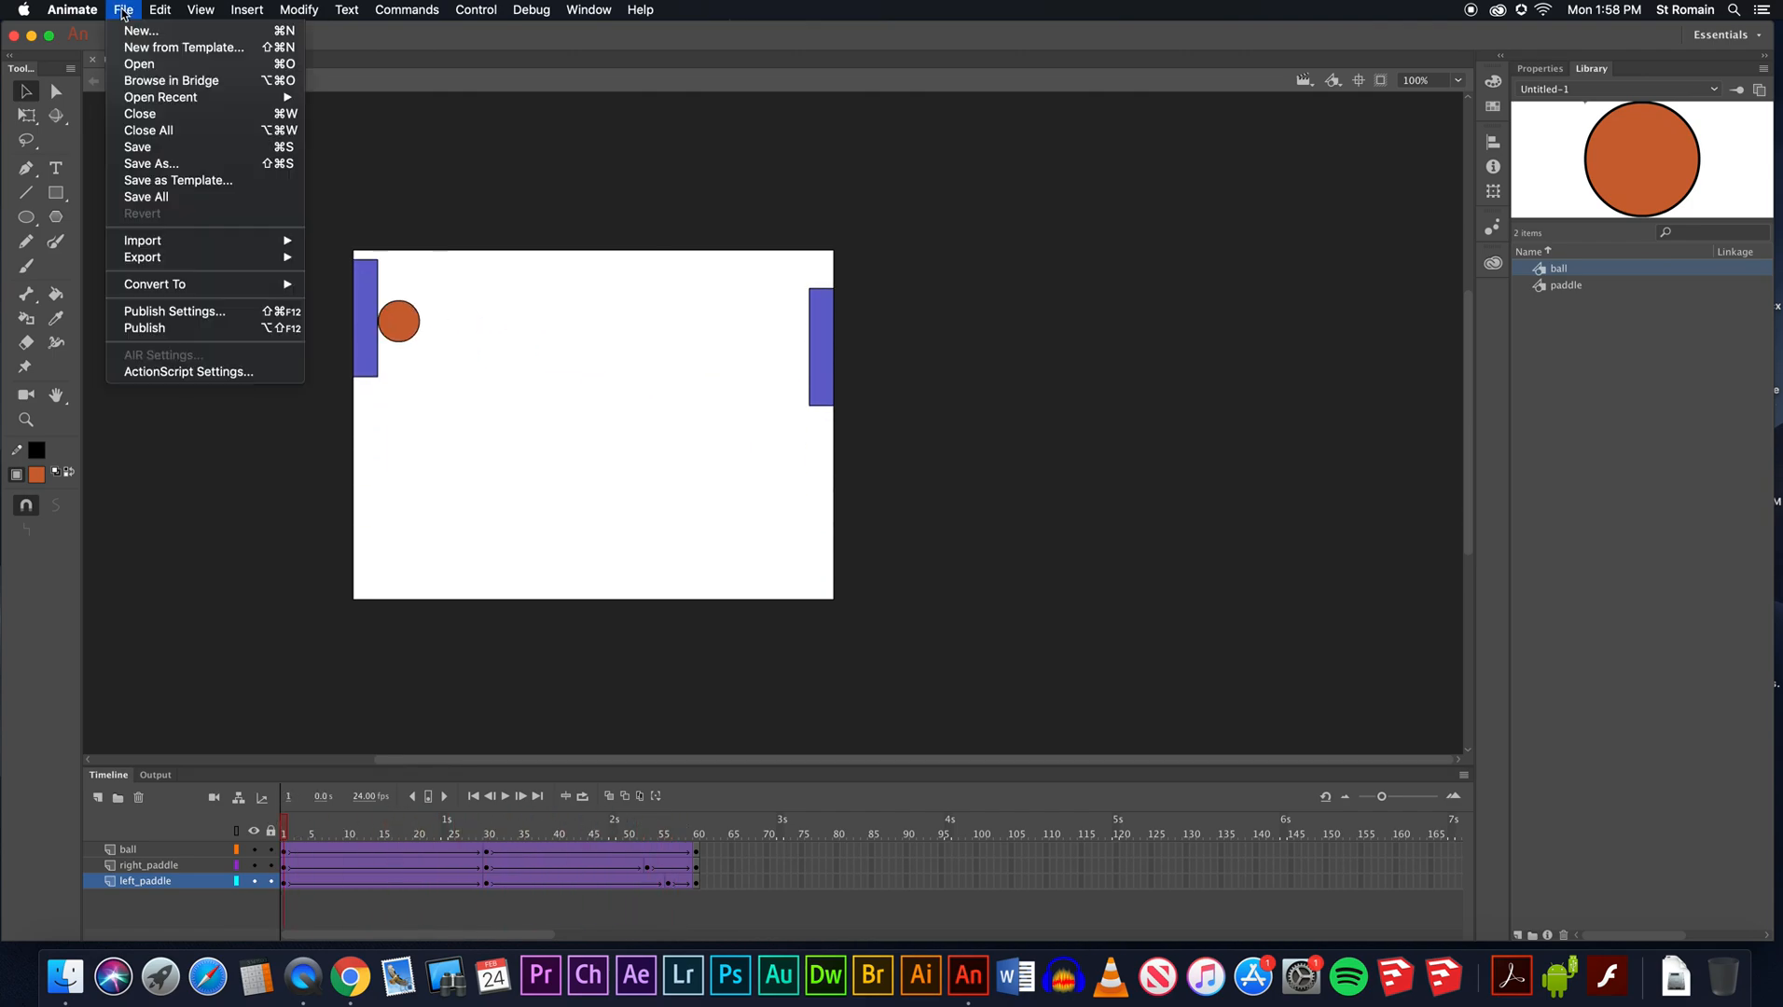
click(156, 165)
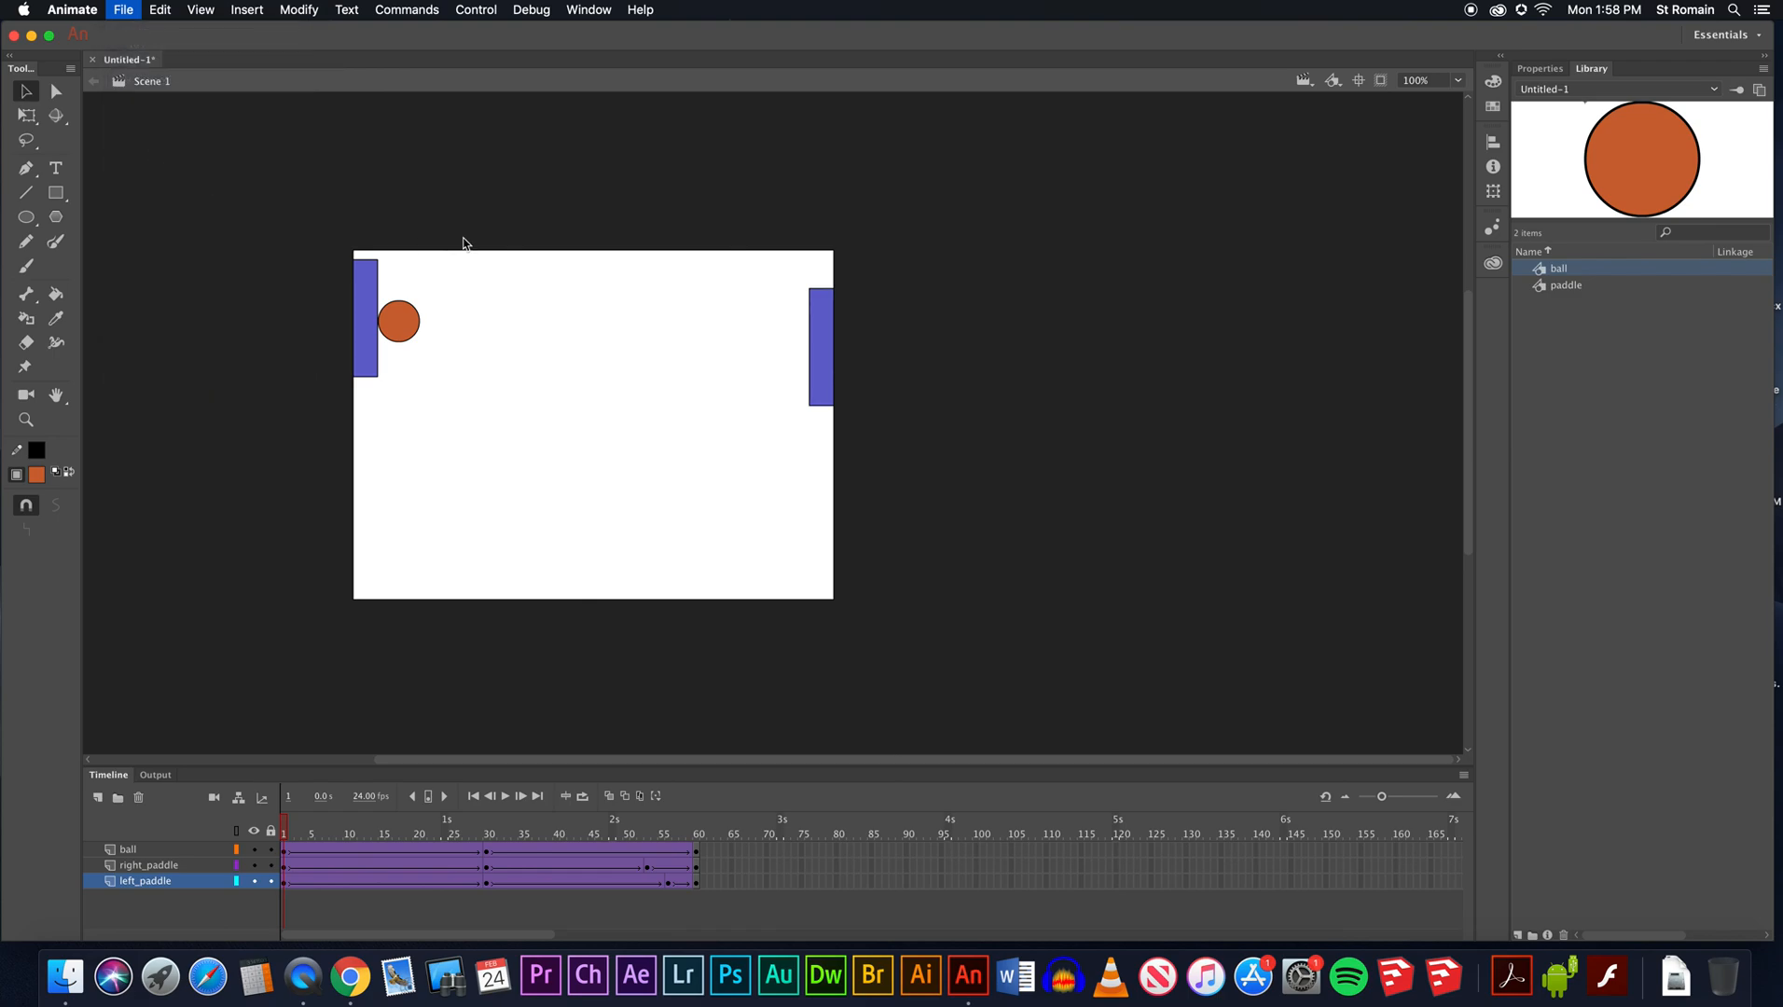